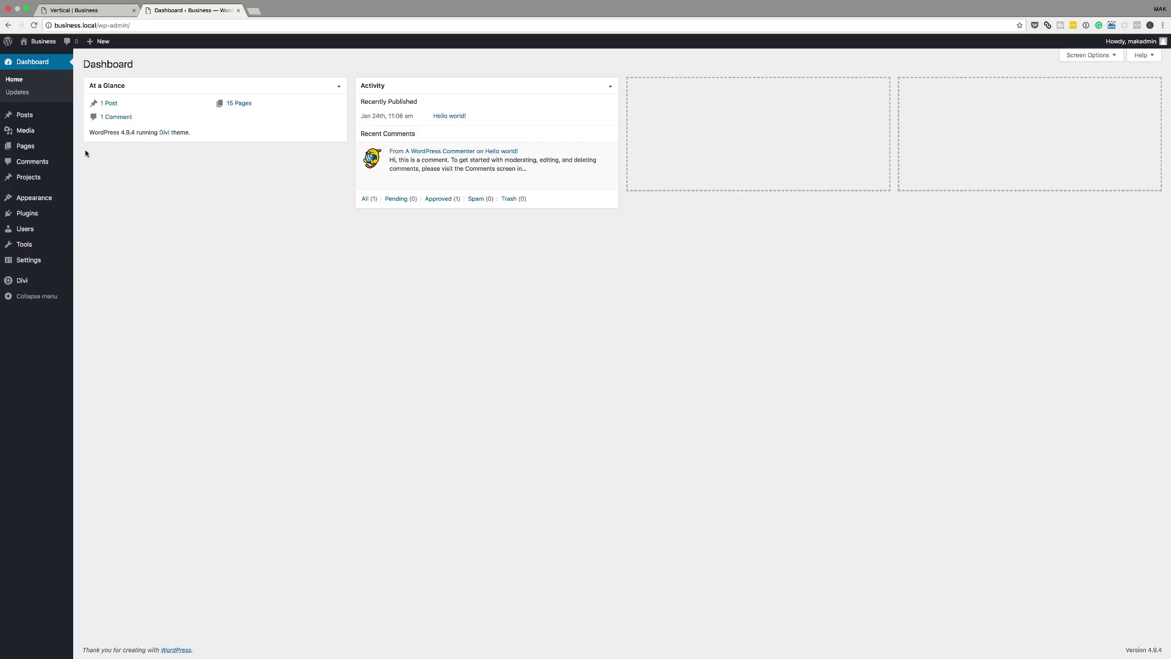
- Create a new page titled "Gallery" and enable the Divi Builder for it
{"action": "mouse_move", "coordinate": [28, 147]}
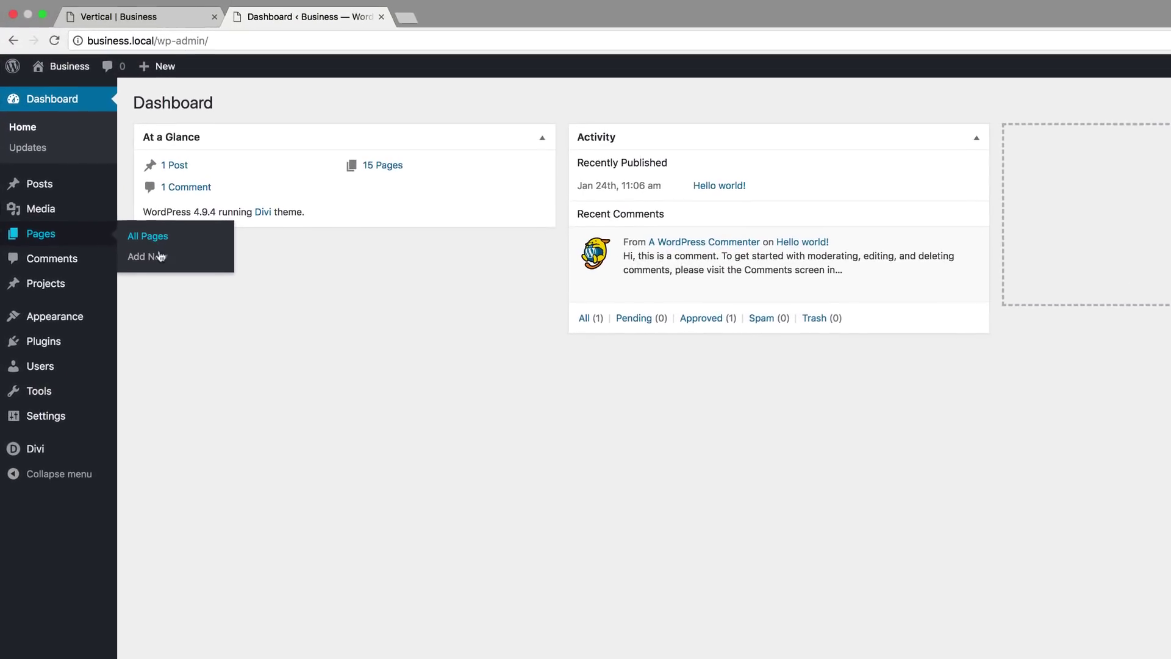
{"action": "left_click", "coordinate": [153, 262]}
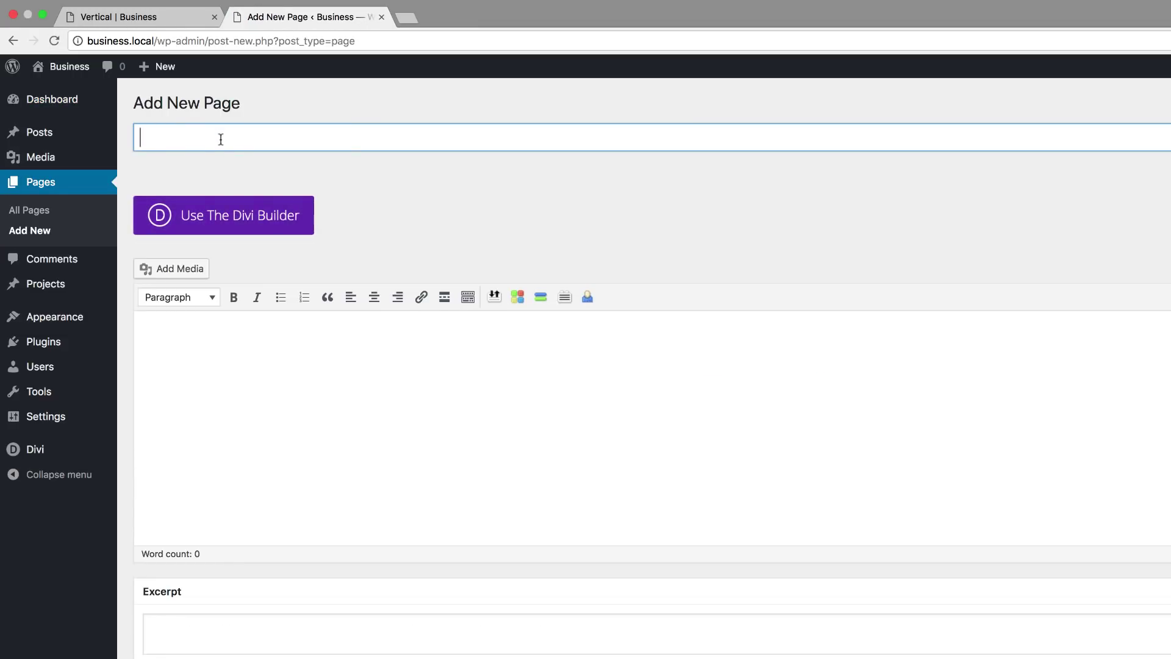
{"action": "type", "text": "Gallery"}
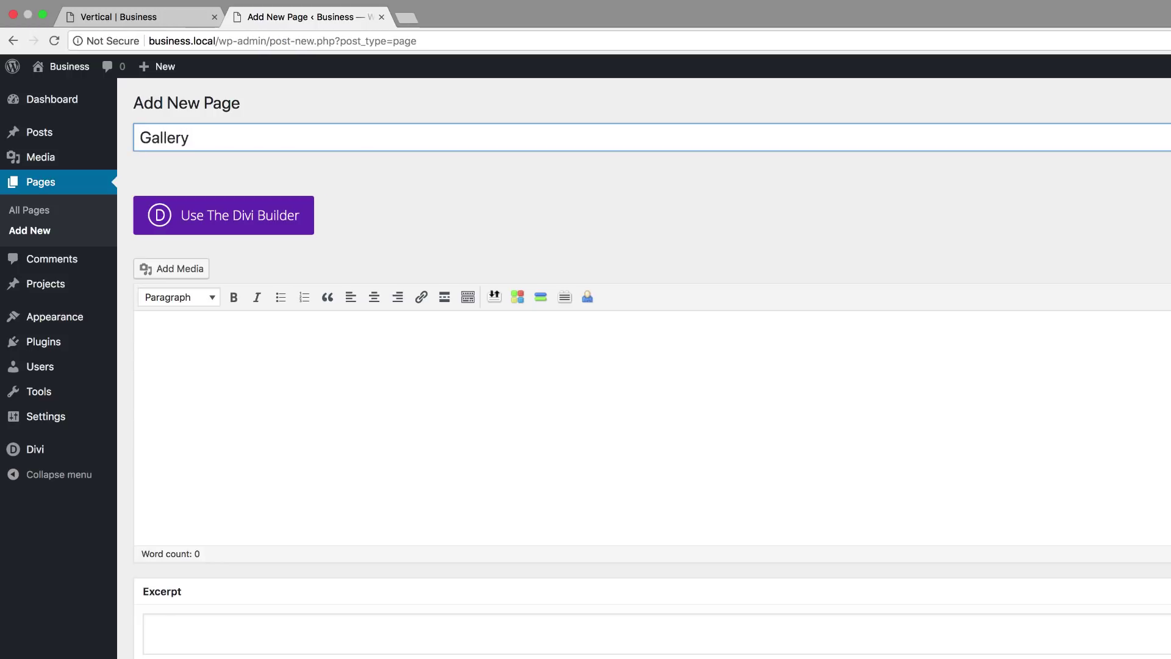
{"action": "left_click", "coordinate": [225, 220]}
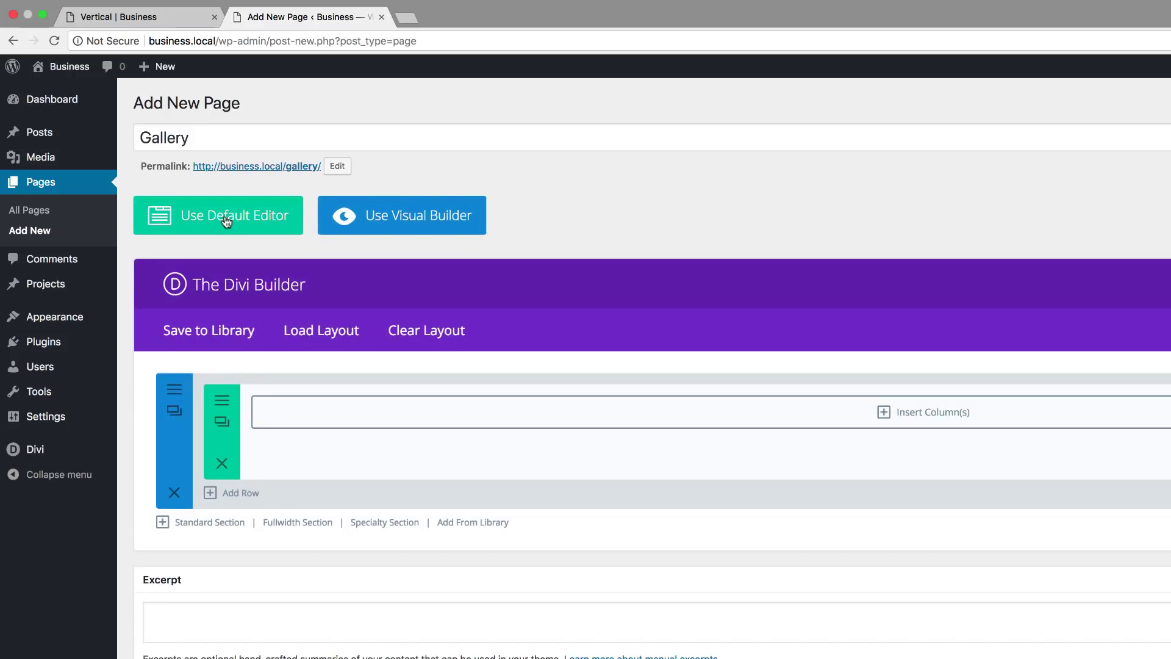
- Find the premade Restaurant Gallery Page layout by searching for "res" and load it into the page
{"action": "left_click", "coordinate": [337, 336]}
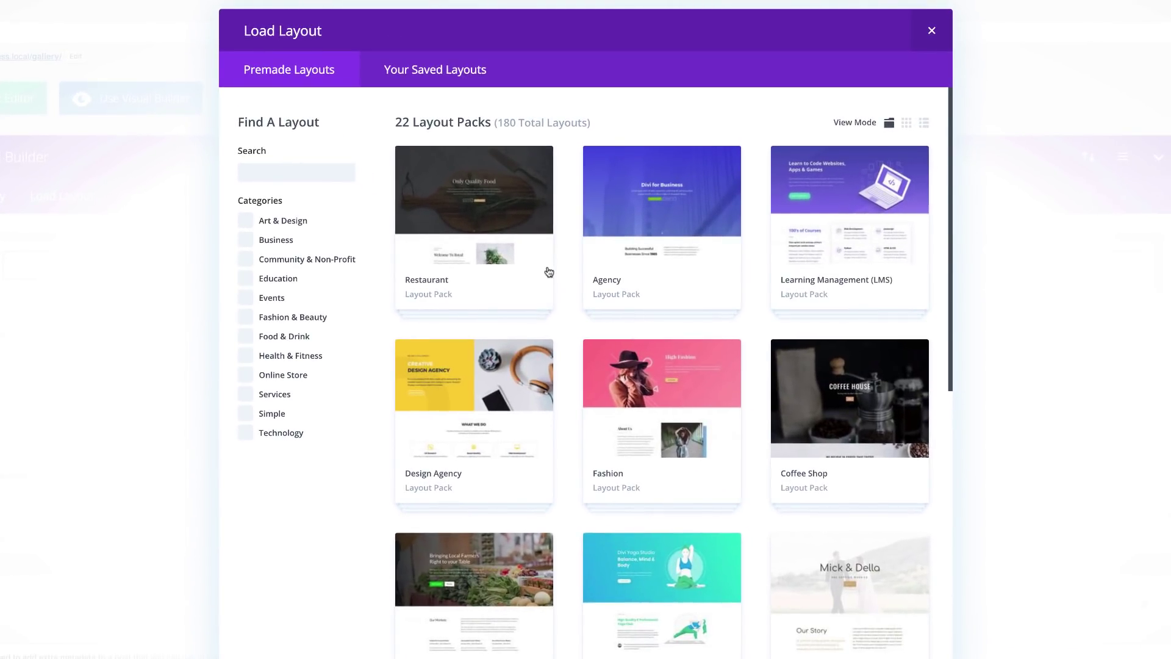
{"action": "scroll", "coordinate": [590, 380], "scroll_direction": "down", "scroll_amount": 1}
{"action": "scroll", "coordinate": [590, 380], "scroll_direction": "up", "scroll_amount": 1}
{"action": "left_click", "coordinate": [329, 171]}
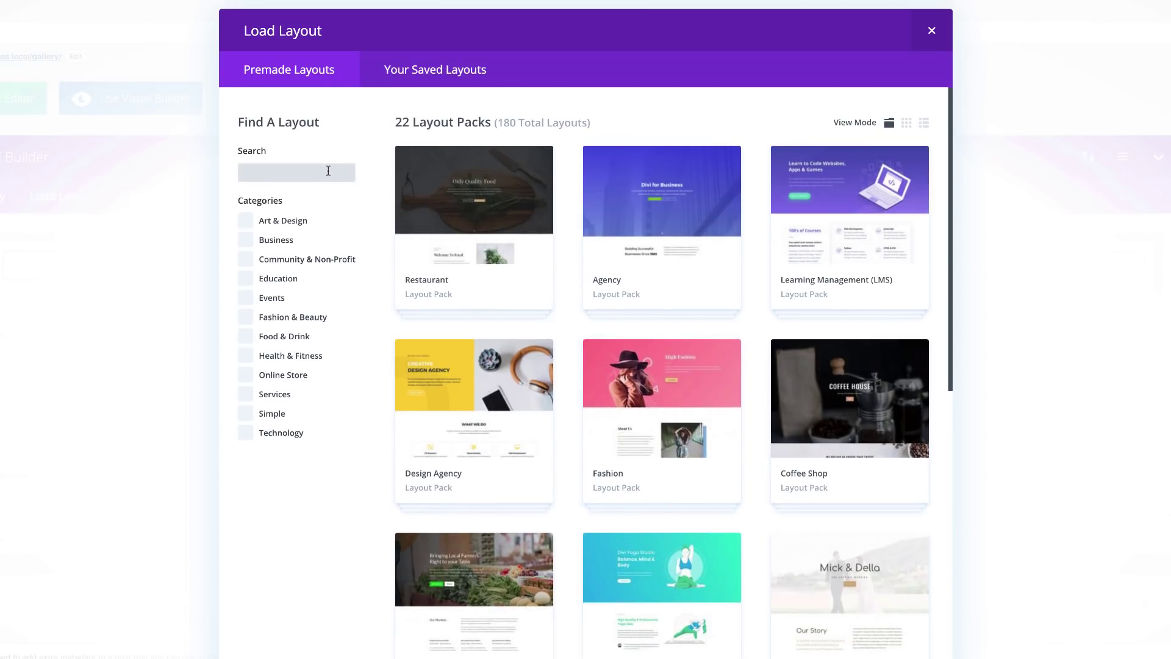
{"action": "type", "text": "r"}
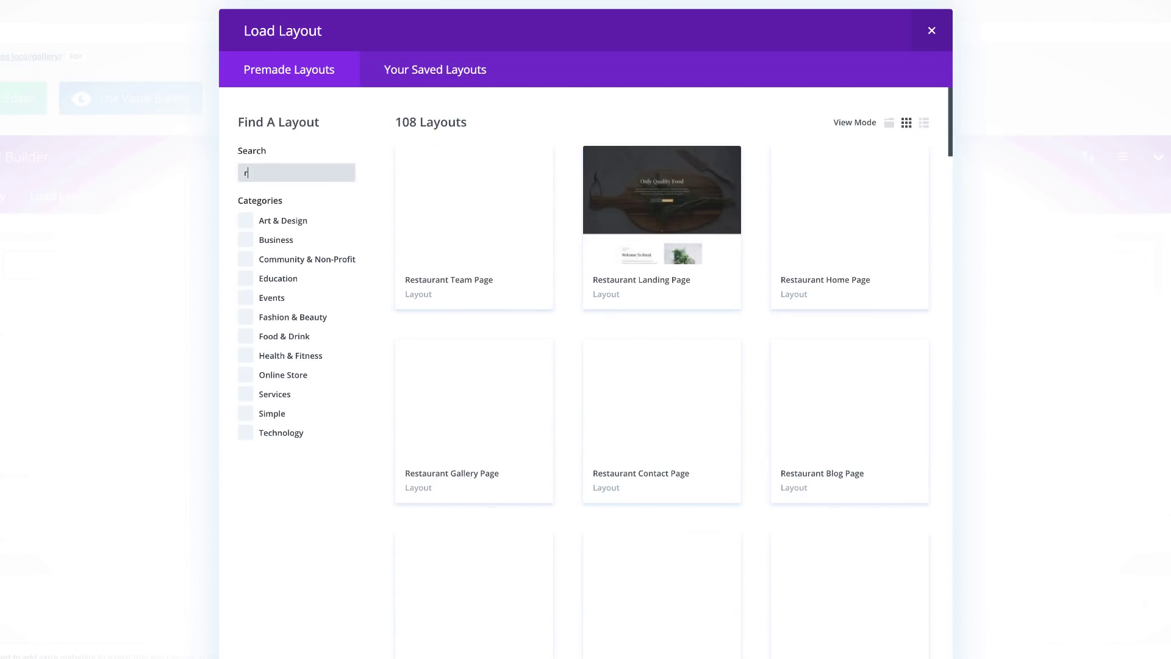
{"action": "type", "text": "es"}
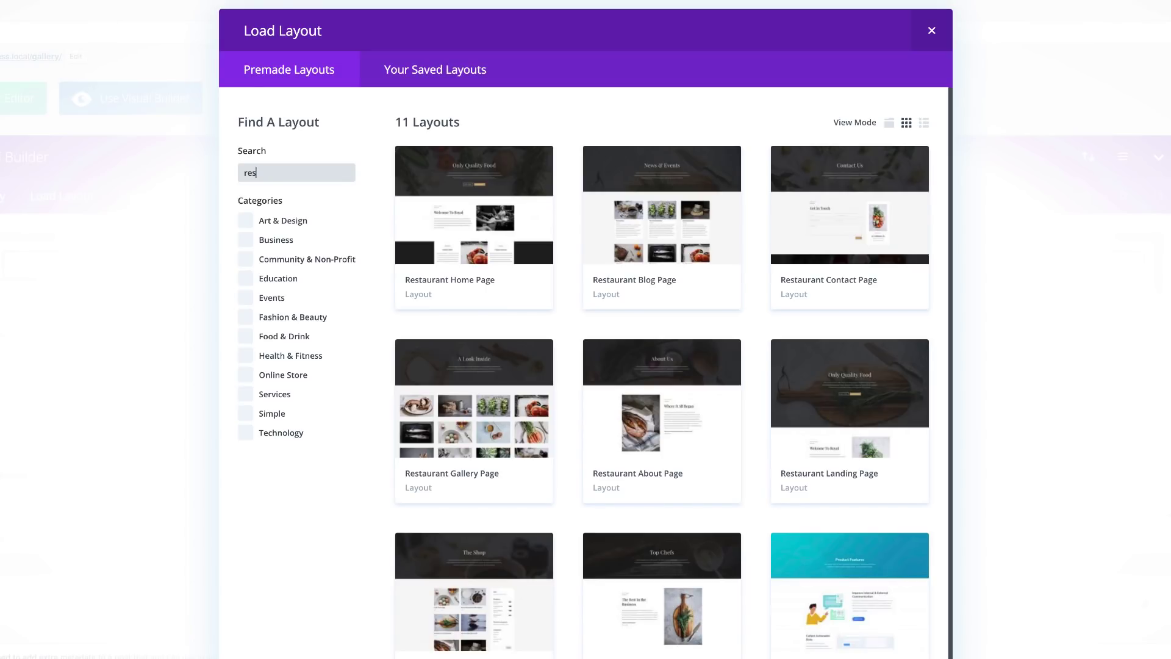
{"action": "left_click", "coordinate": [481, 403]}
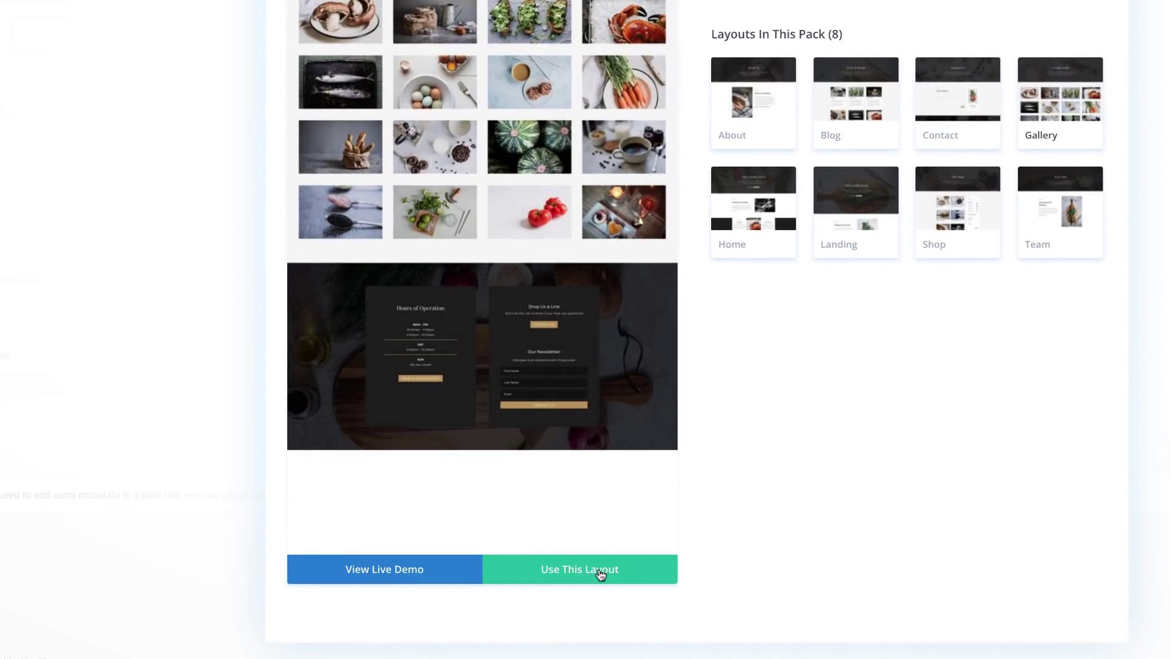
{"action": "left_click", "coordinate": [601, 574]}
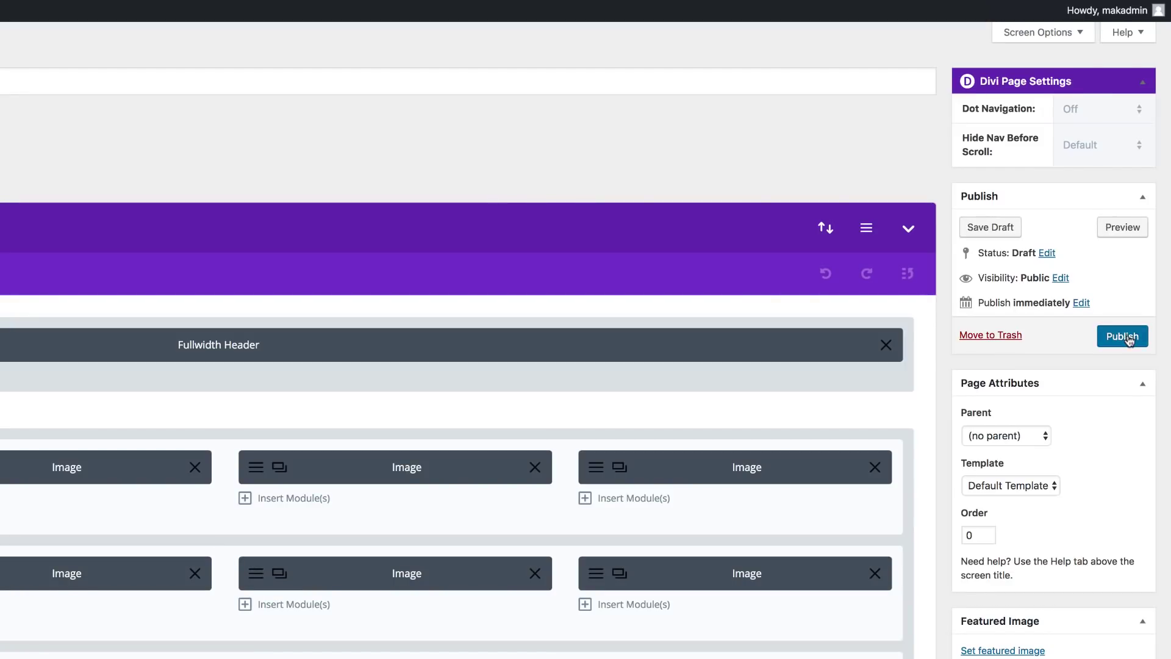
- Publish the Gallery page and open it in the Visual Builder
{"action": "left_click", "coordinate": [1122, 336]}
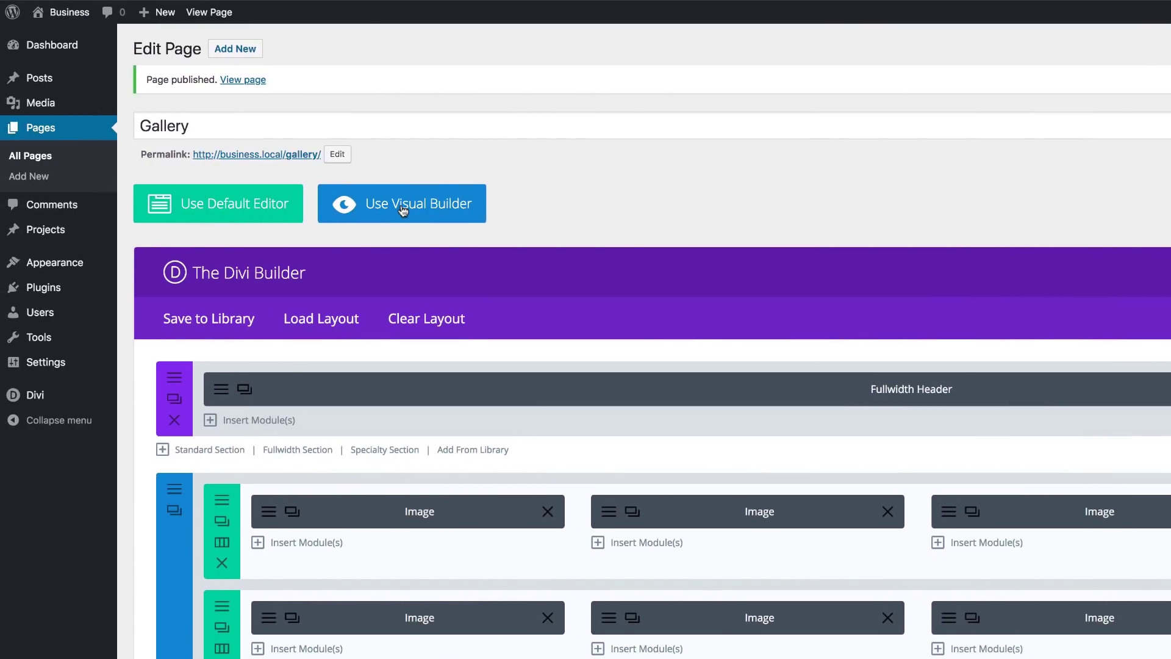
{"action": "left_click", "coordinate": [403, 210]}
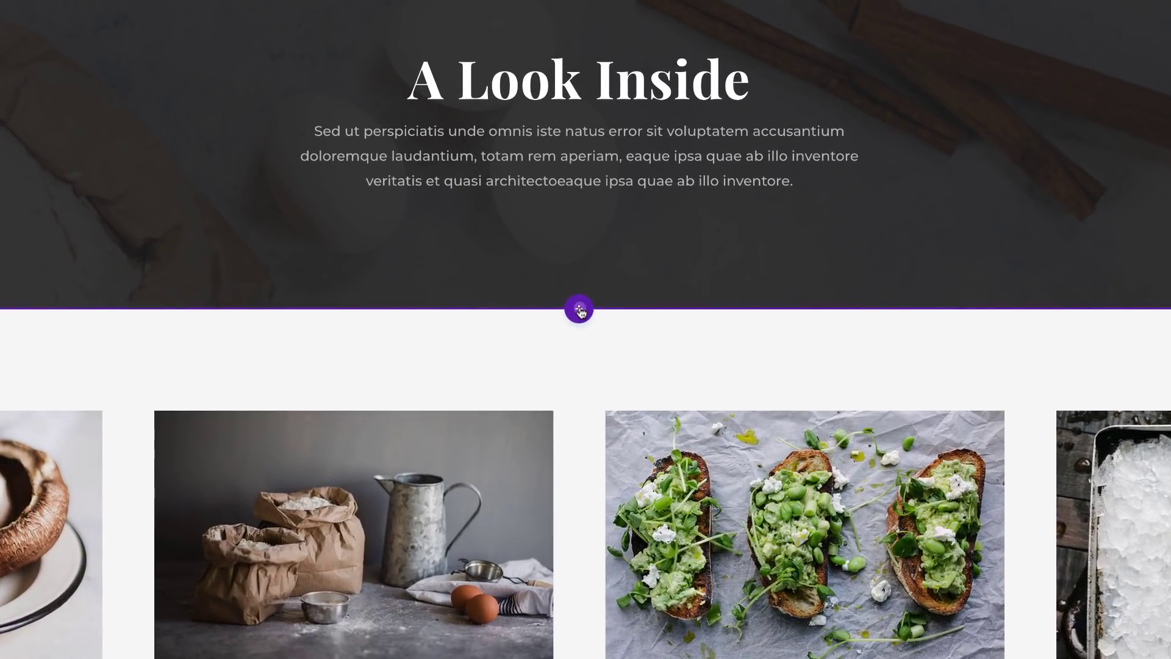
- Insert a regular section below the "A Look Inside" header with a row of two equal columns
{"action": "left_click", "coordinate": [579, 309]}
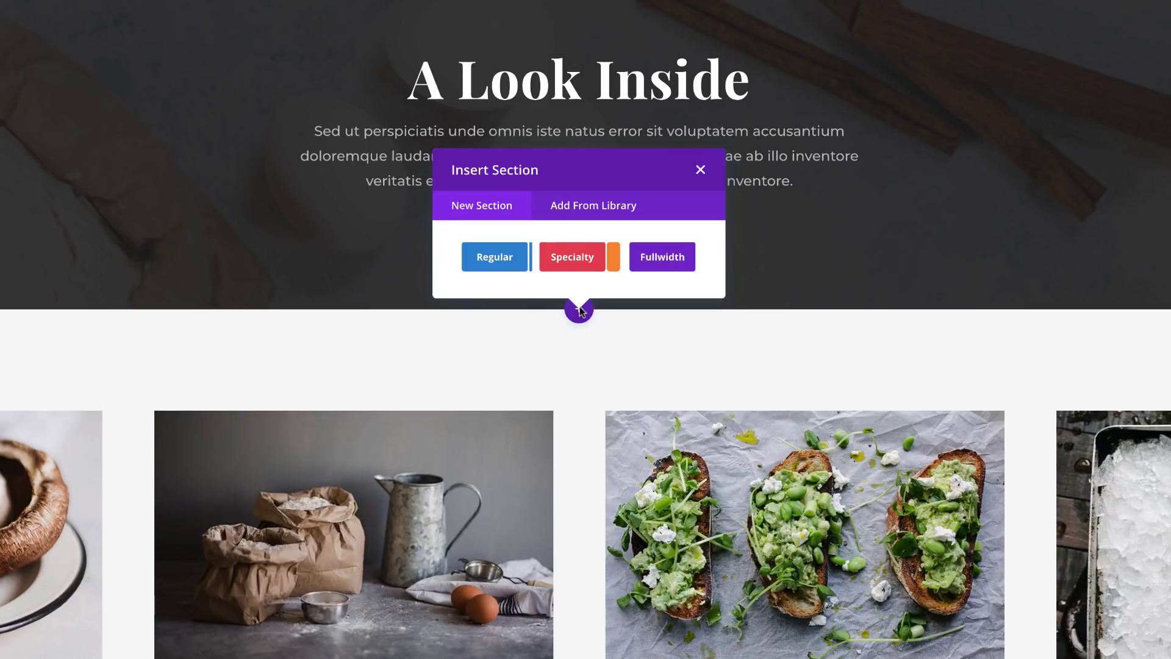
{"action": "left_click", "coordinate": [504, 263]}
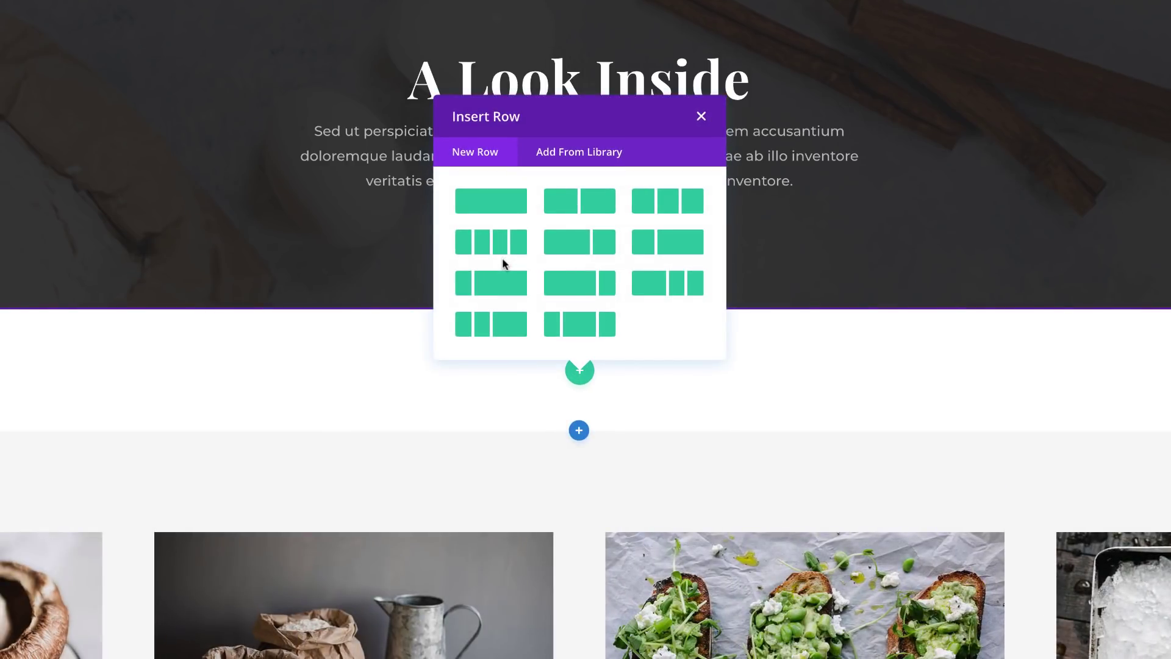
{"action": "left_click", "coordinate": [590, 205]}
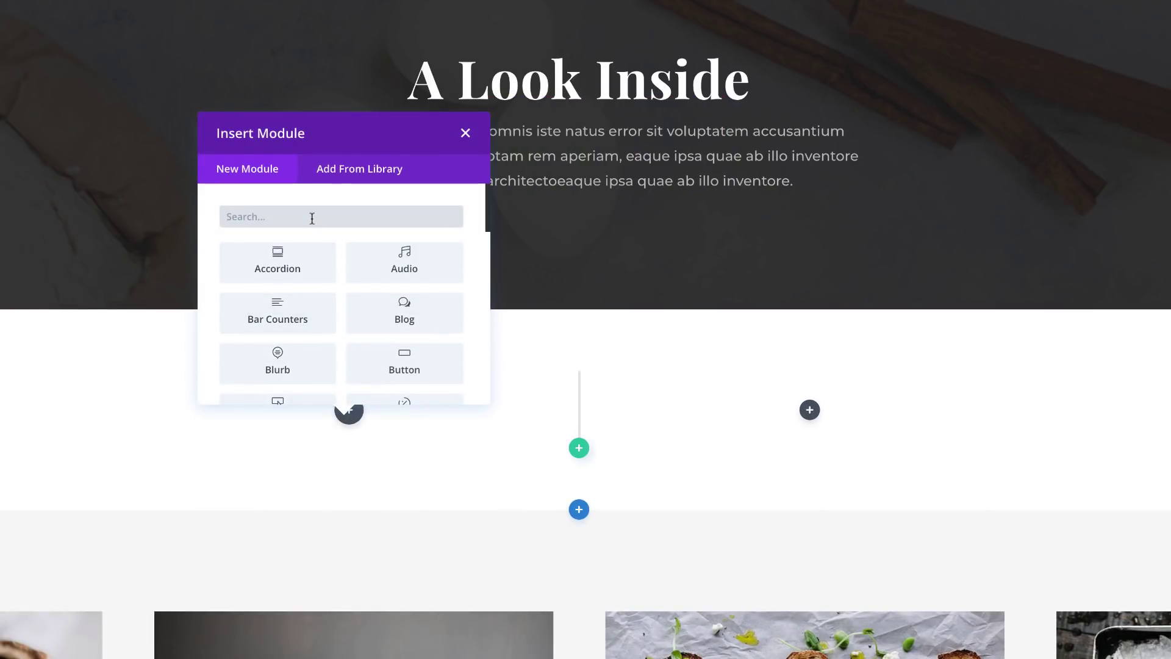
- Add an Image module to the new row's first column using the media library photo of the cutting board with dill, and save it
{"action": "type", "text": "imag"}
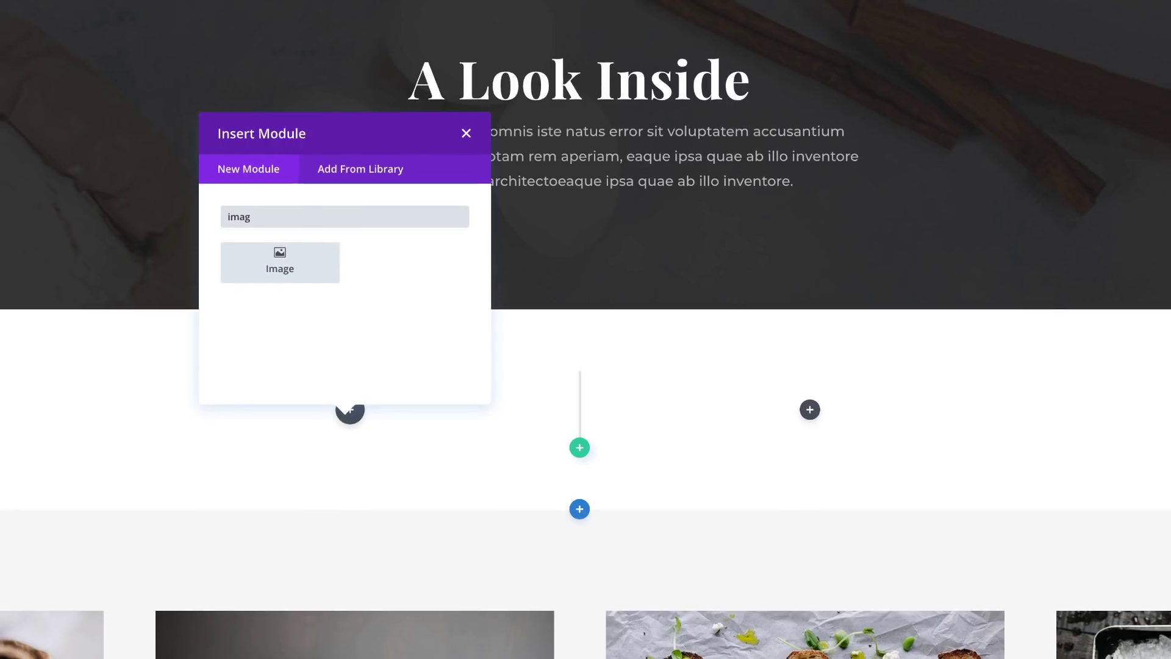
{"action": "left_click", "coordinate": [279, 262]}
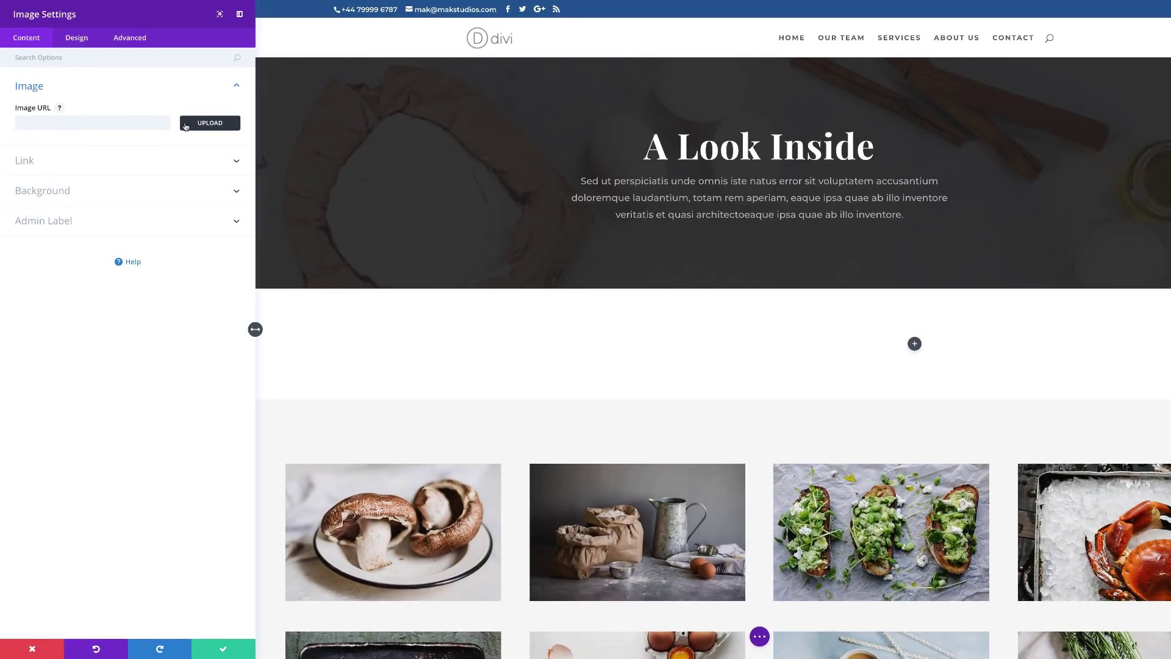
{"action": "left_click", "coordinate": [205, 126]}
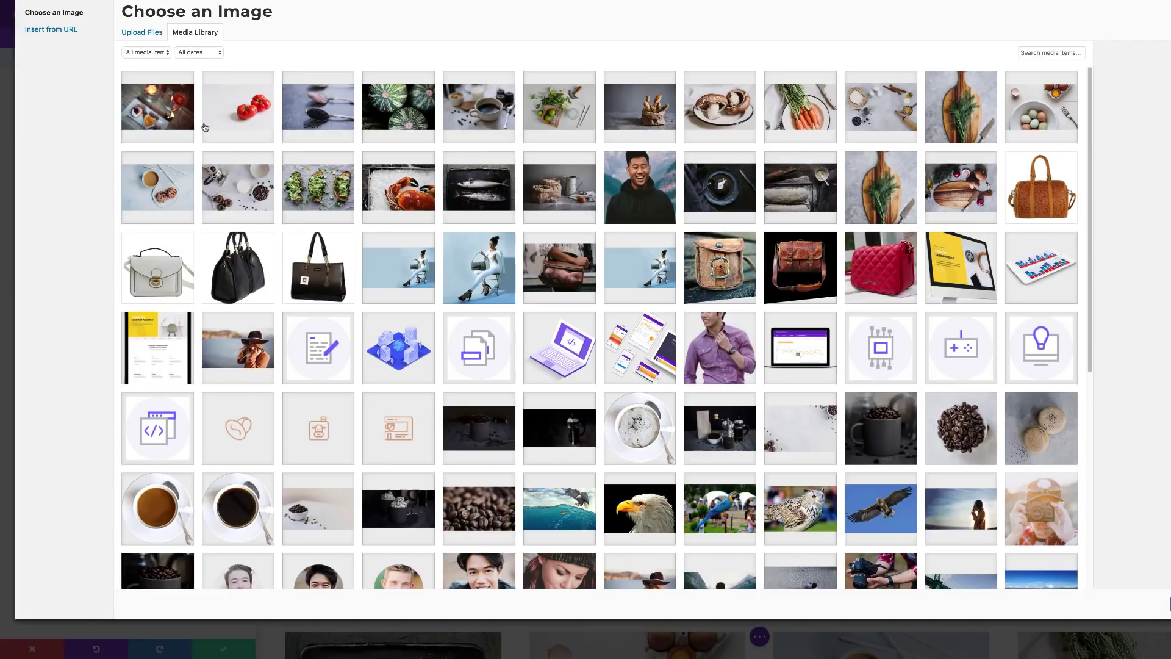
{"action": "left_click", "coordinate": [967, 115]}
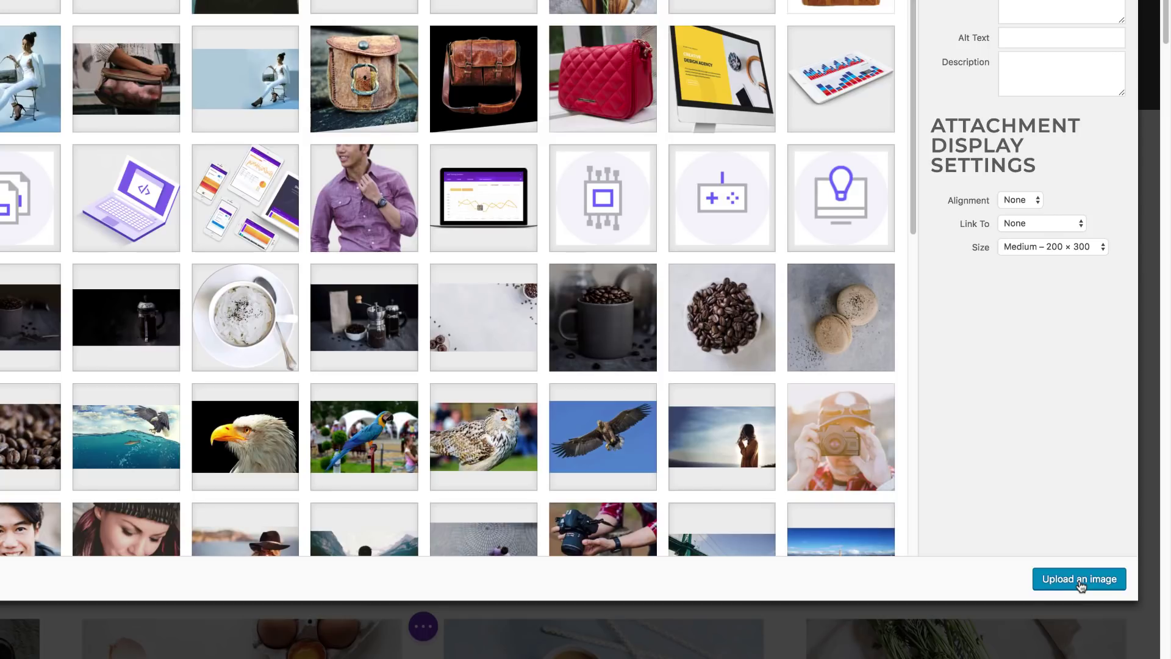
{"action": "left_click", "coordinate": [1080, 581]}
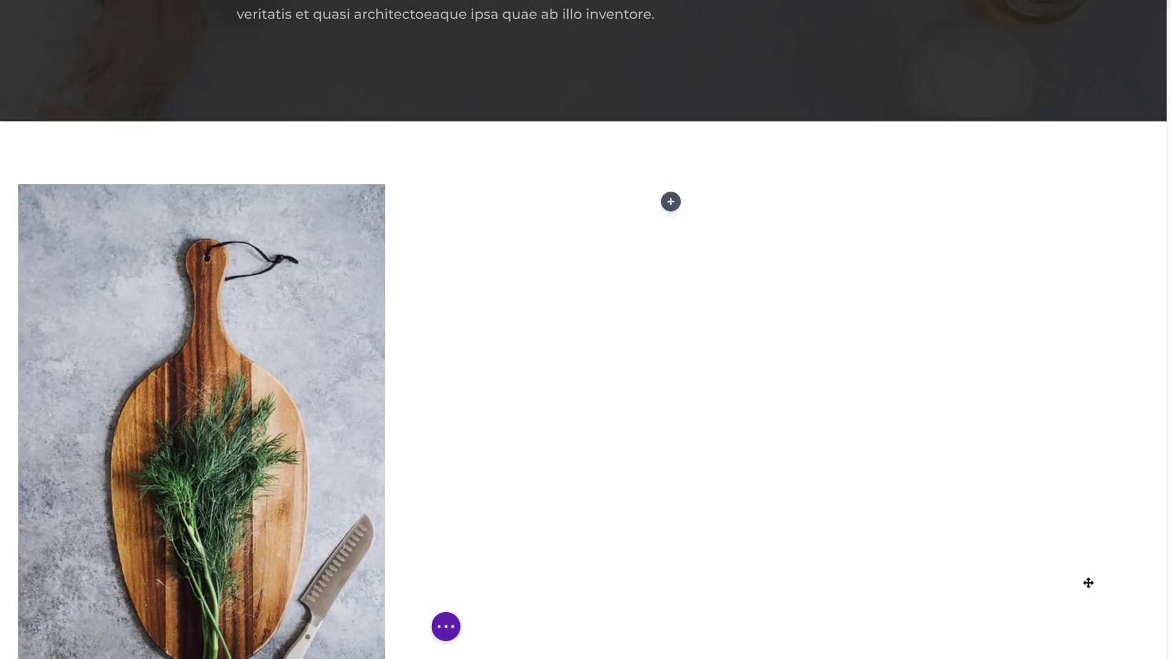
{"action": "scroll", "coordinate": [852, 504], "scroll_direction": "down", "scroll_amount": 2}
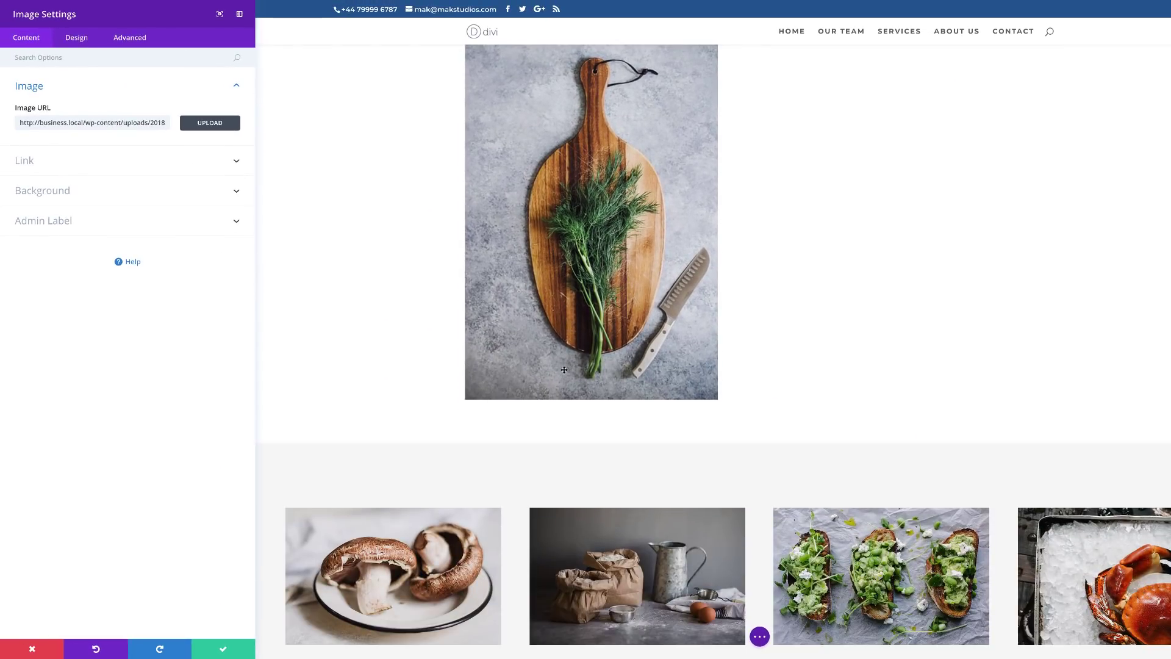
{"action": "left_click", "coordinate": [224, 650]}
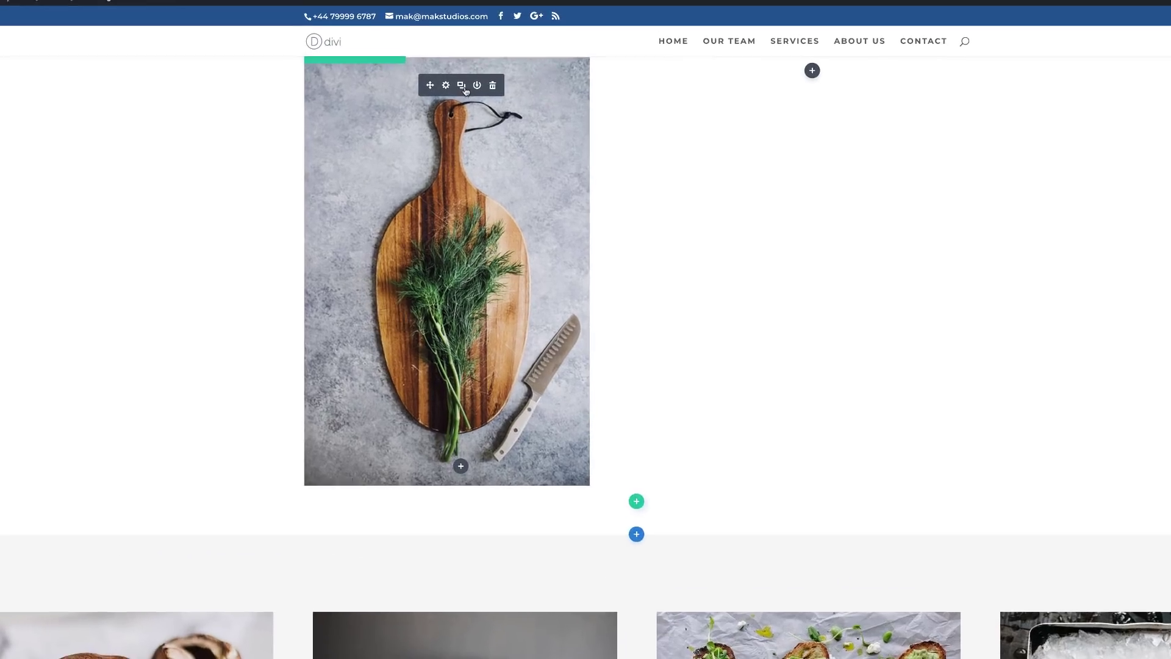
- Duplicate the cutting board image module and replace the copy's picture with the flour bags and metal jug photo
{"action": "left_click", "coordinate": [462, 87]}
{"action": "scroll", "coordinate": [434, 464], "scroll_direction": "down", "scroll_amount": 3}
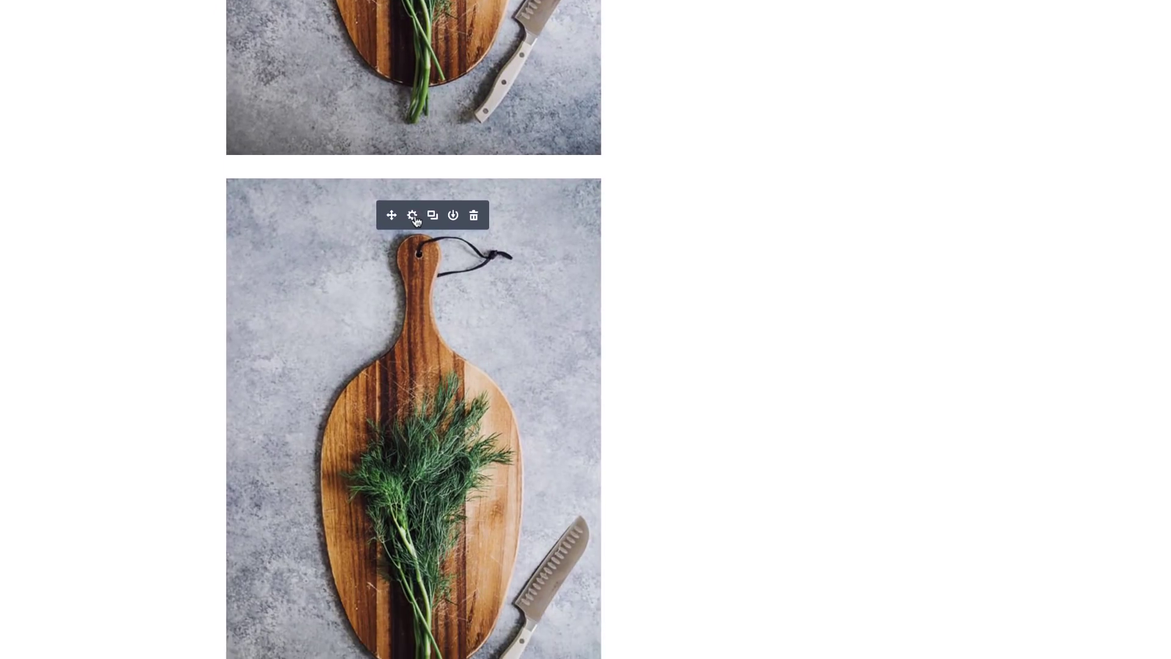
{"action": "left_click", "coordinate": [413, 217]}
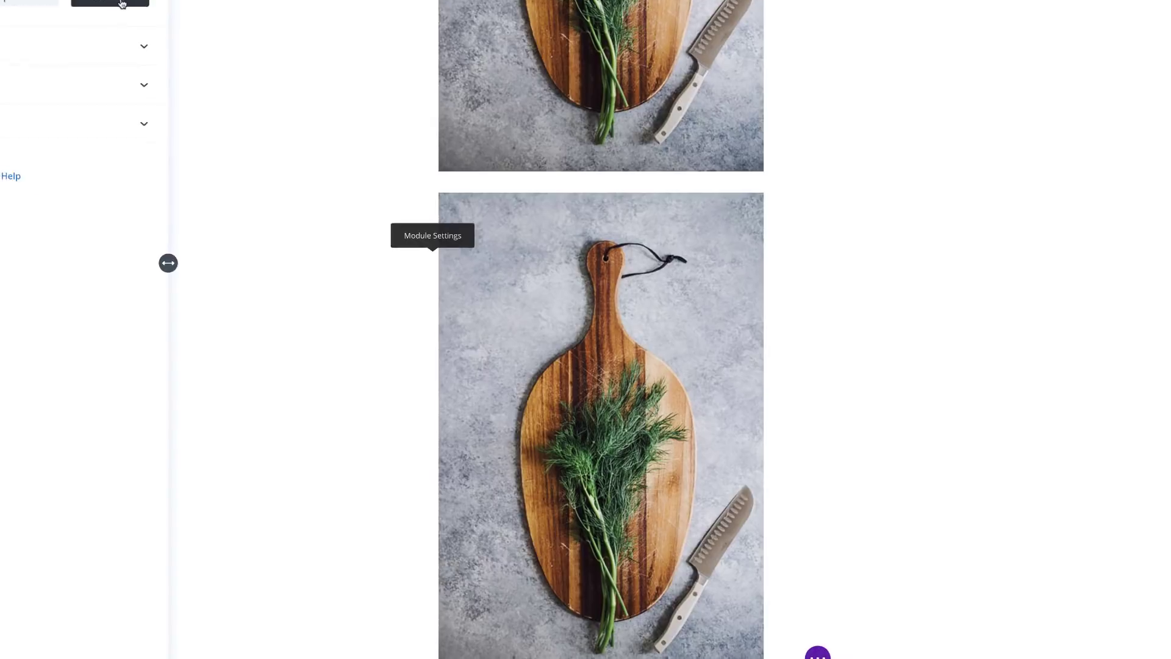
{"action": "left_click", "coordinate": [122, 3]}
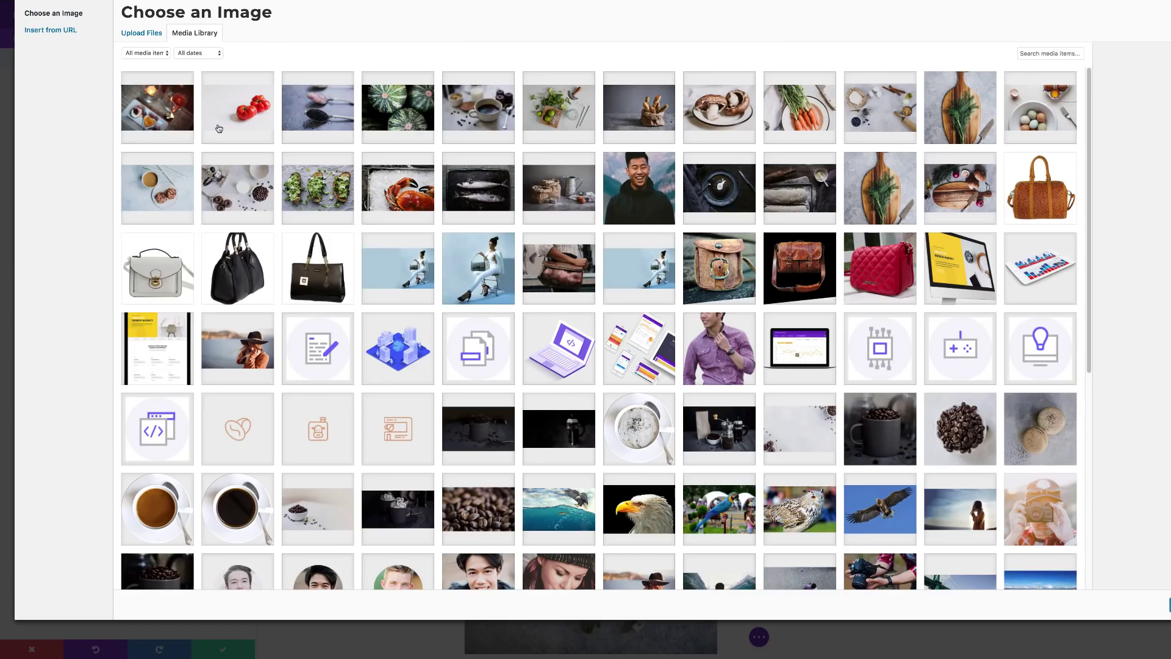
{"action": "left_click", "coordinate": [574, 204]}
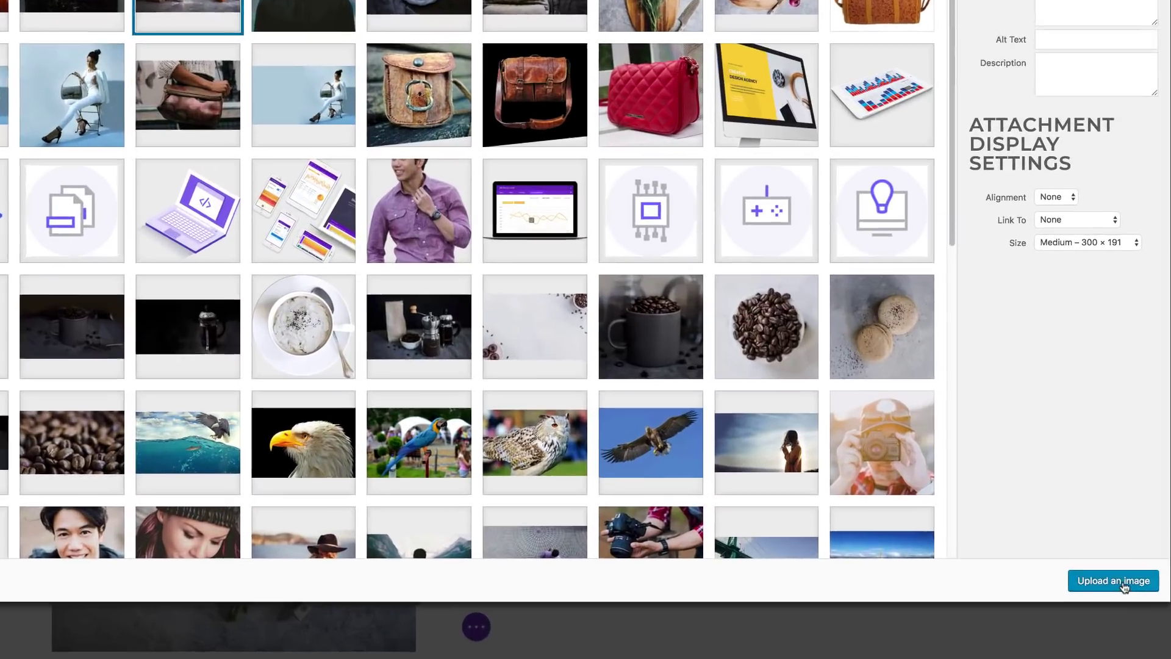
{"action": "left_click", "coordinate": [1114, 581]}
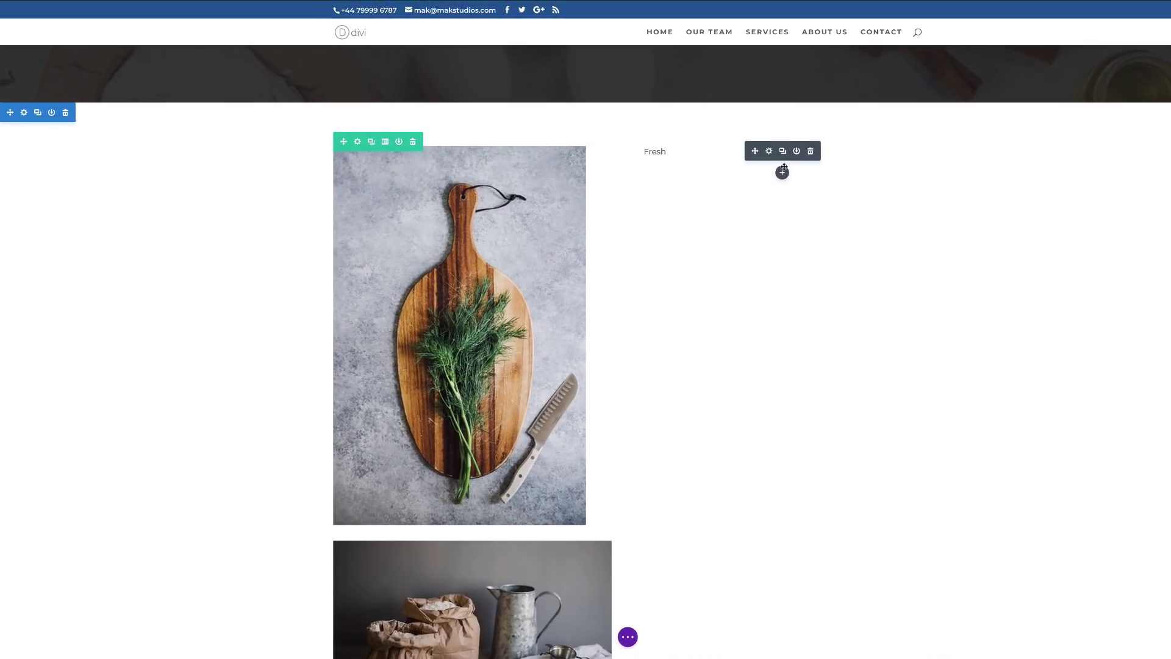
- Add an Image module below the "Fresh" text in the second column using food-08.jpg, and save it
{"action": "left_click", "coordinate": [782, 171]}
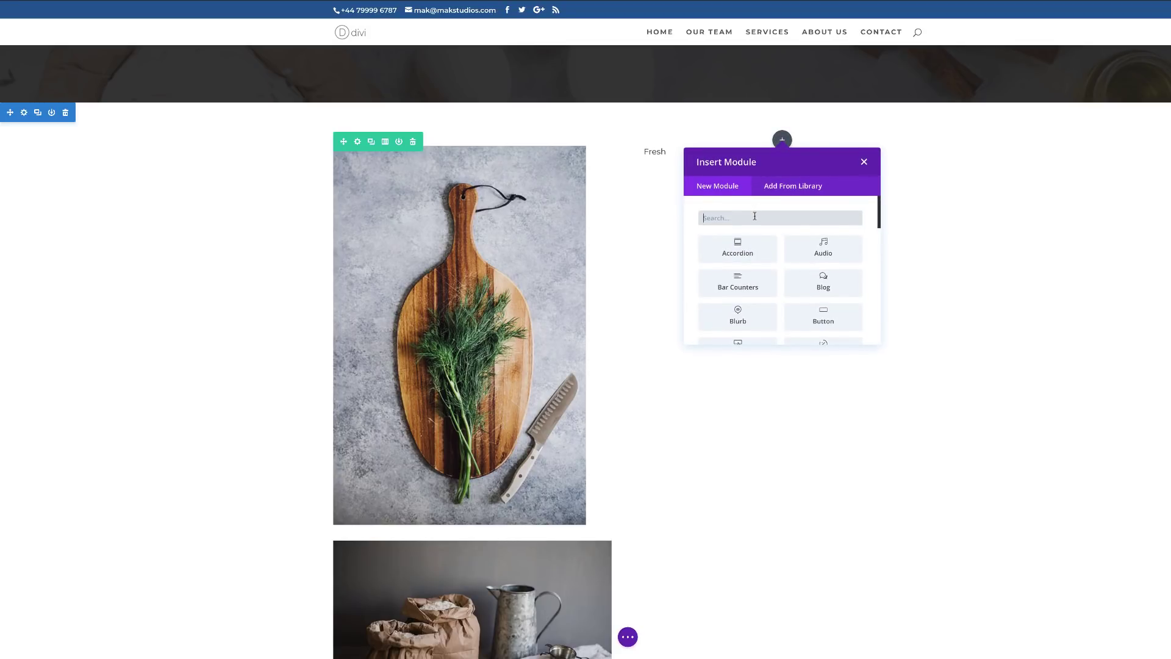
{"action": "type", "text": "ima"}
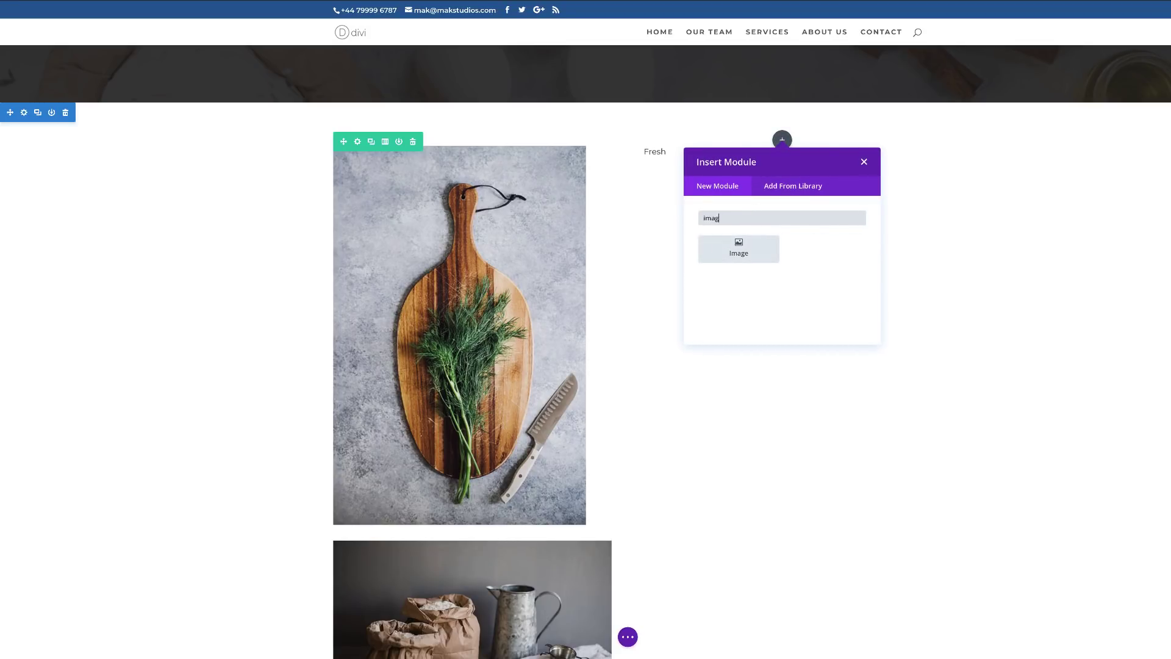
{"action": "type", "text": "g"}
{"action": "left_click", "coordinate": [738, 249]}
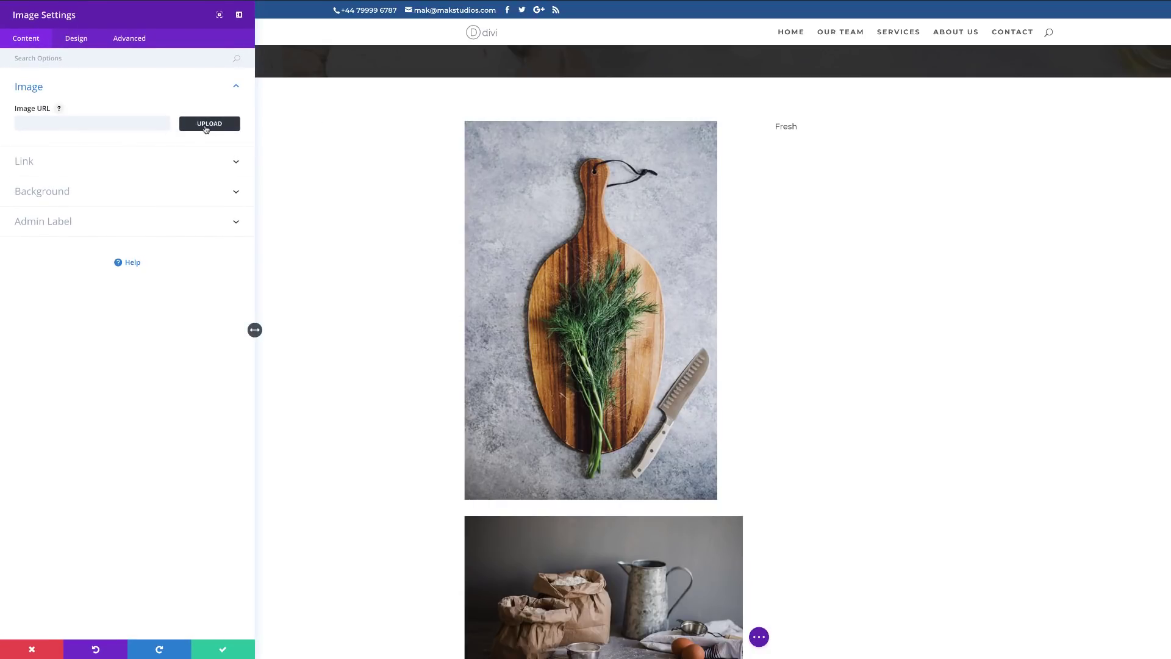
{"action": "left_click", "coordinate": [208, 123]}
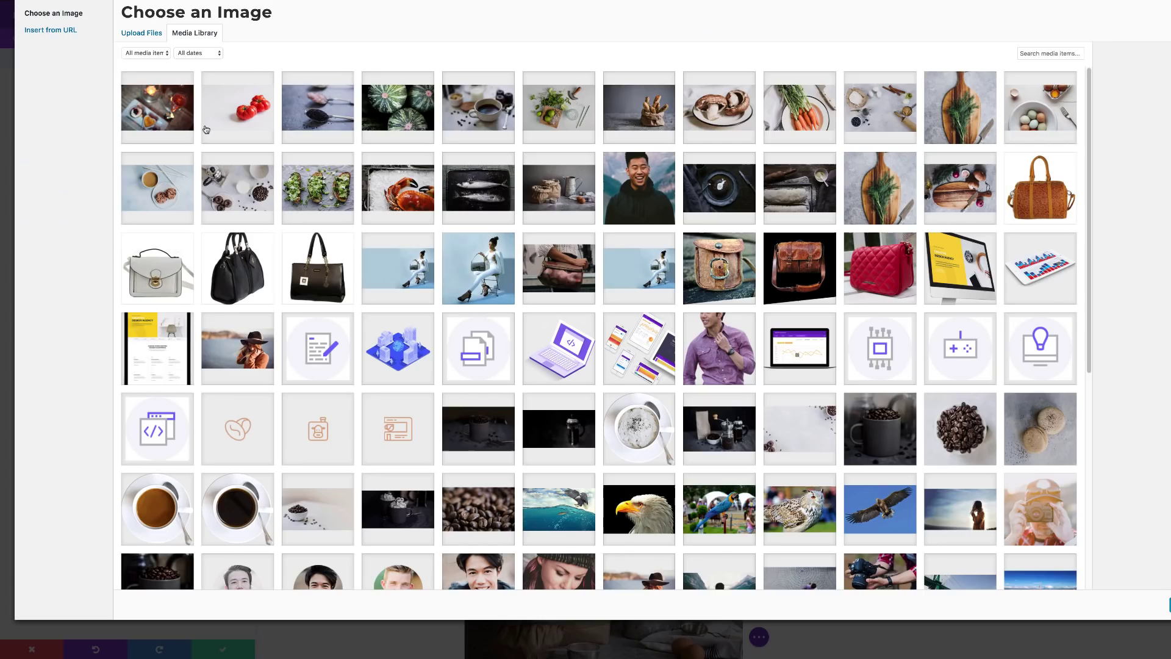
{"action": "left_click", "coordinate": [321, 194]}
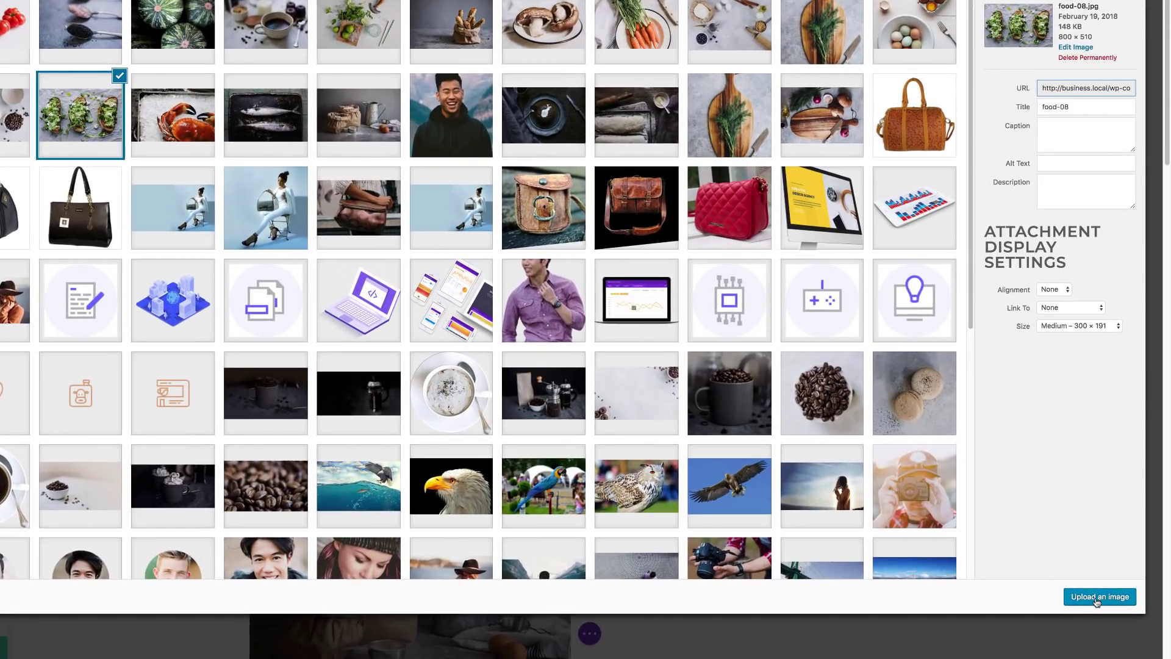
{"action": "left_click", "coordinate": [1096, 598]}
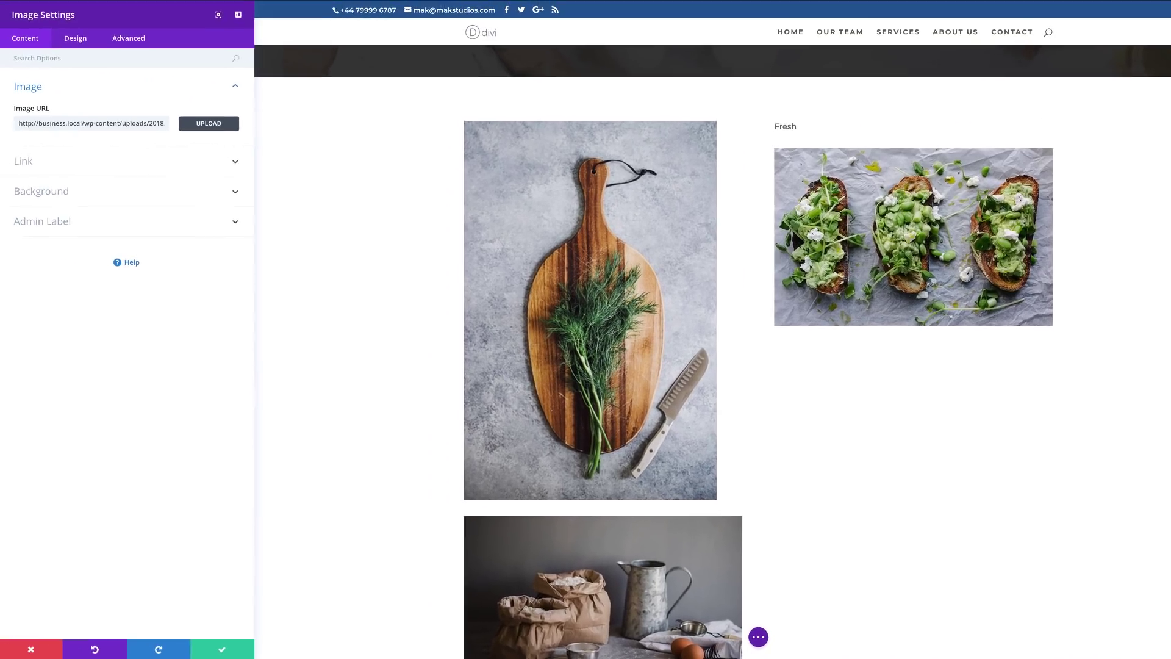
{"action": "left_click", "coordinate": [223, 650]}
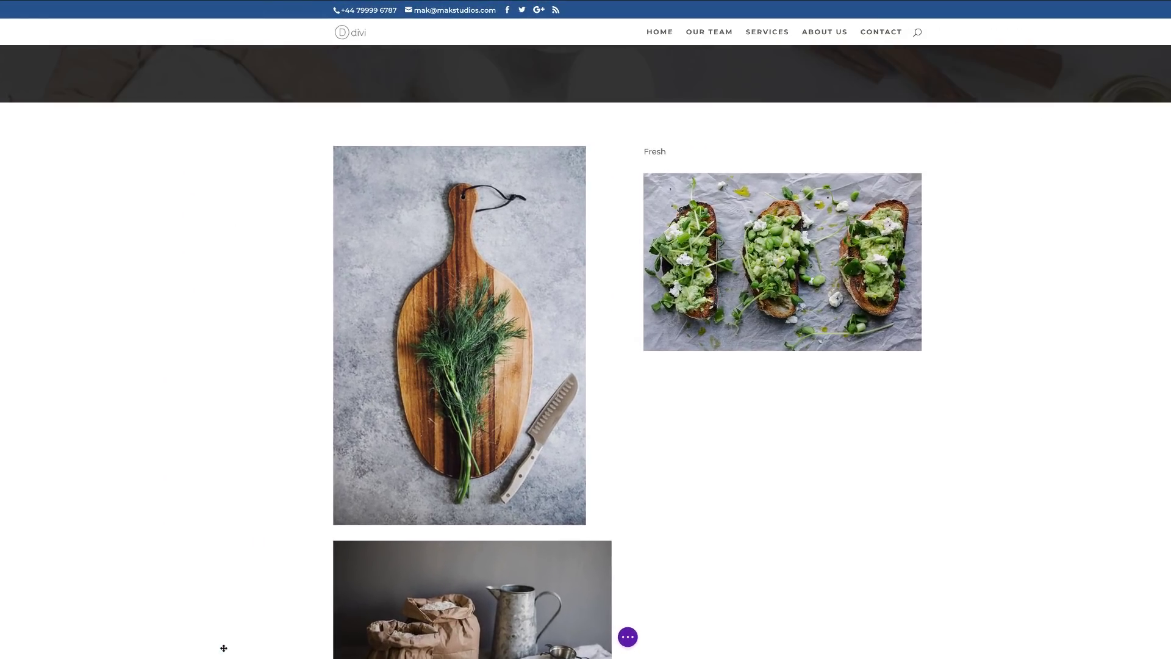
{"action": "scroll", "coordinate": [878, 370], "scroll_direction": "down", "scroll_amount": 2}
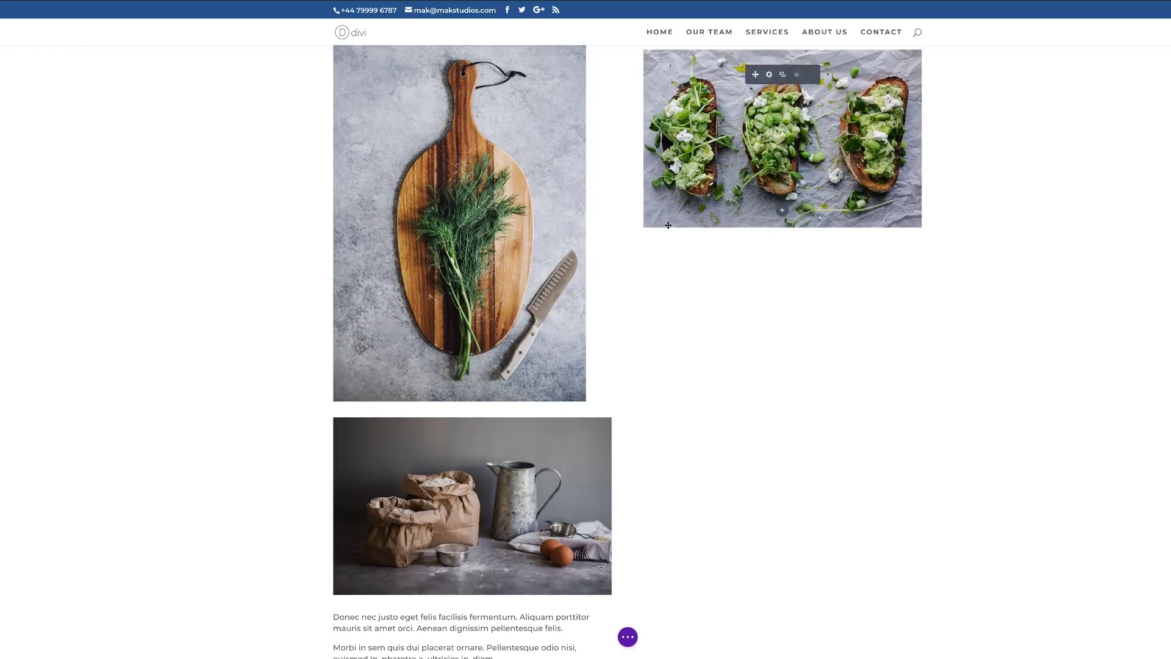
- Duplicate the paragraph text module below the flour bags photo and move the copy below the avocado toast image in the second column
{"action": "scroll", "coordinate": [662, 272], "scroll_direction": "down", "scroll_amount": 1}
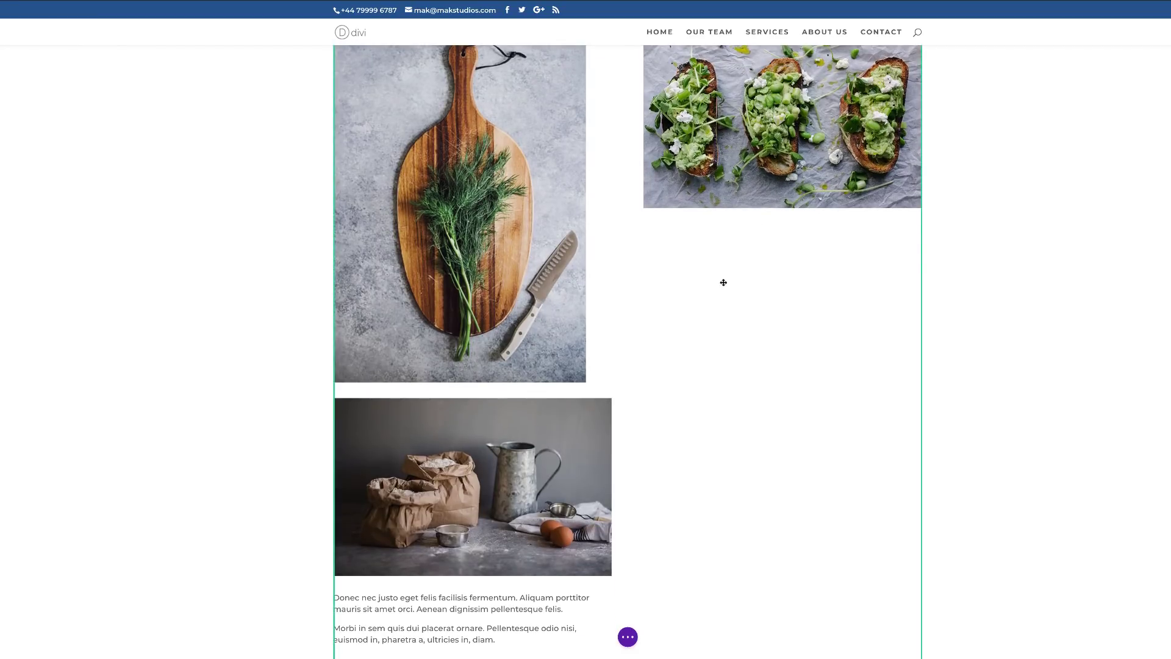
{"action": "scroll", "coordinate": [758, 322], "scroll_direction": "down", "scroll_amount": 1}
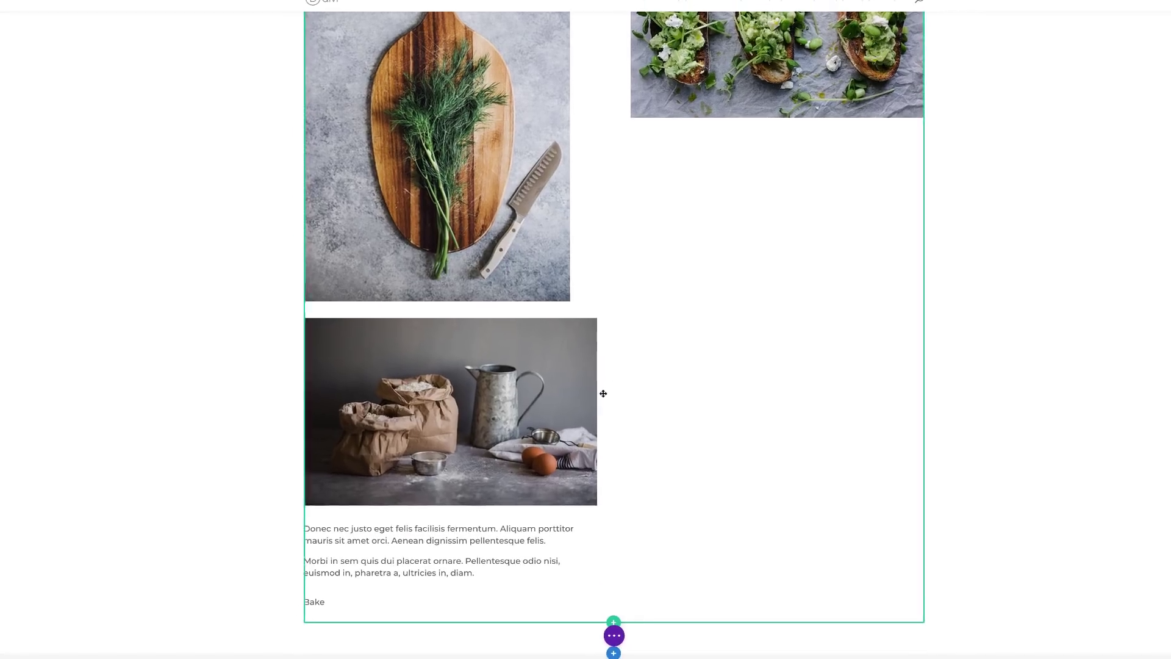
{"action": "left_click", "coordinate": [452, 531]}
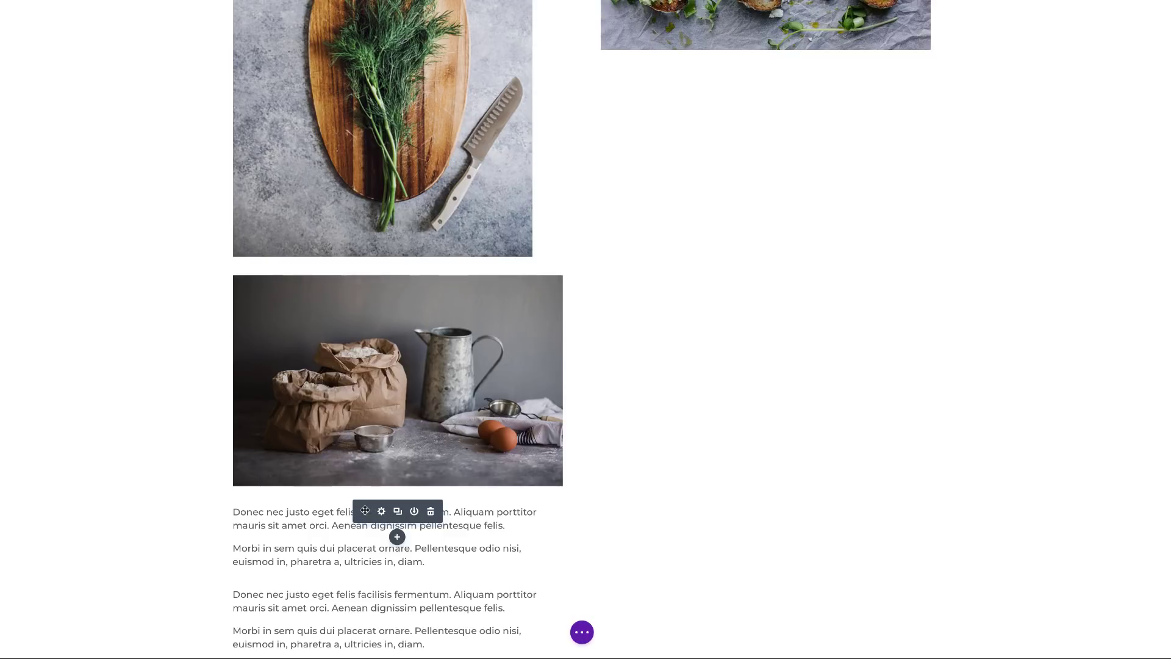
{"action": "left_click_drag", "start_coordinate": [365, 511], "coordinate": [760, 68]}
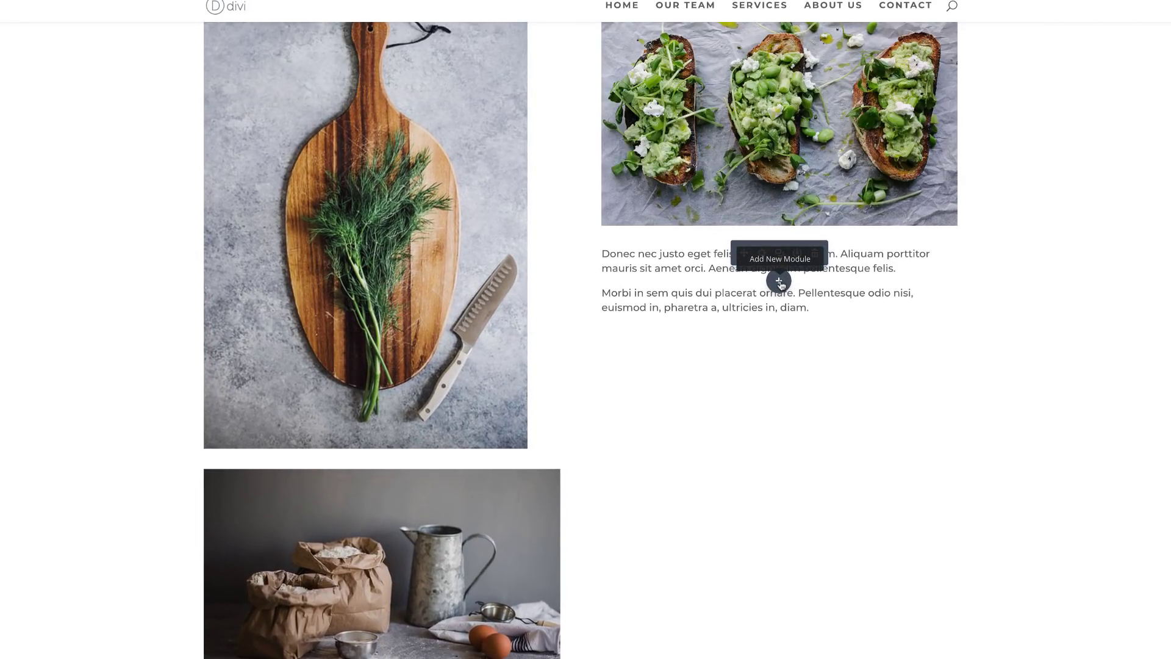
- Add a Text module reading "Starters" below the paragraph text in the second column, and save it
{"action": "left_click", "coordinate": [780, 282]}
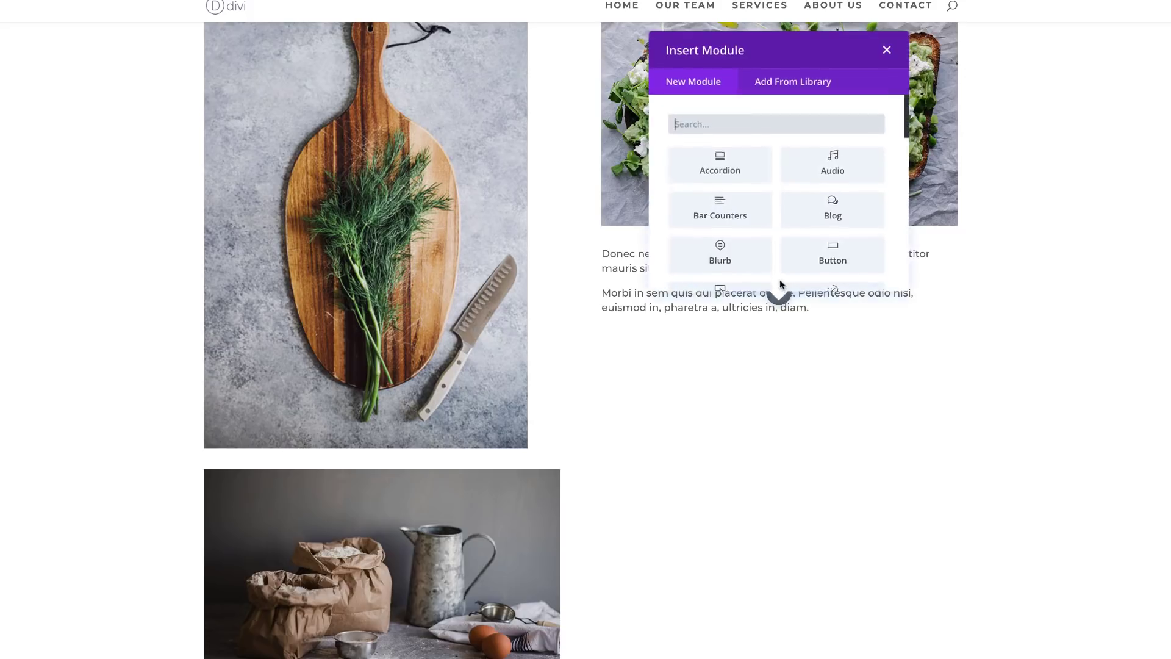
{"action": "type", "text": "text"}
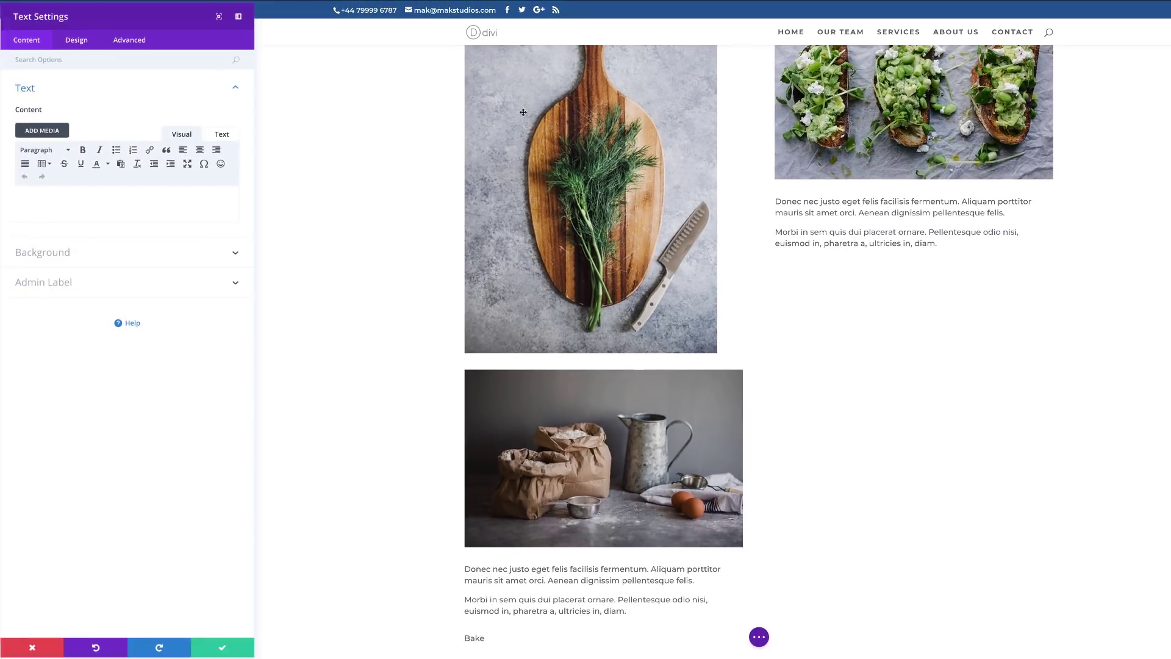
{"action": "type", "text": "Starters"}
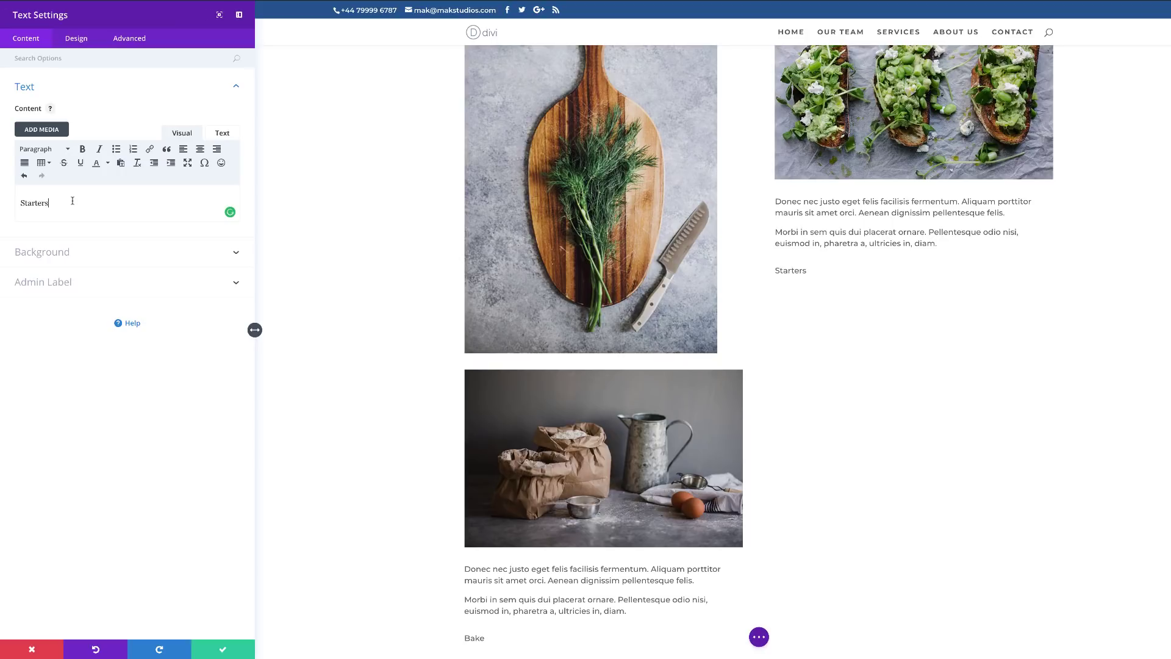
{"action": "left_click", "coordinate": [223, 650]}
- Insert a regular section with a single-column row between the two-column section and the grey gallery grid, without adding a module
{"action": "scroll", "coordinate": [325, 460], "scroll_direction": "down", "scroll_amount": 5}
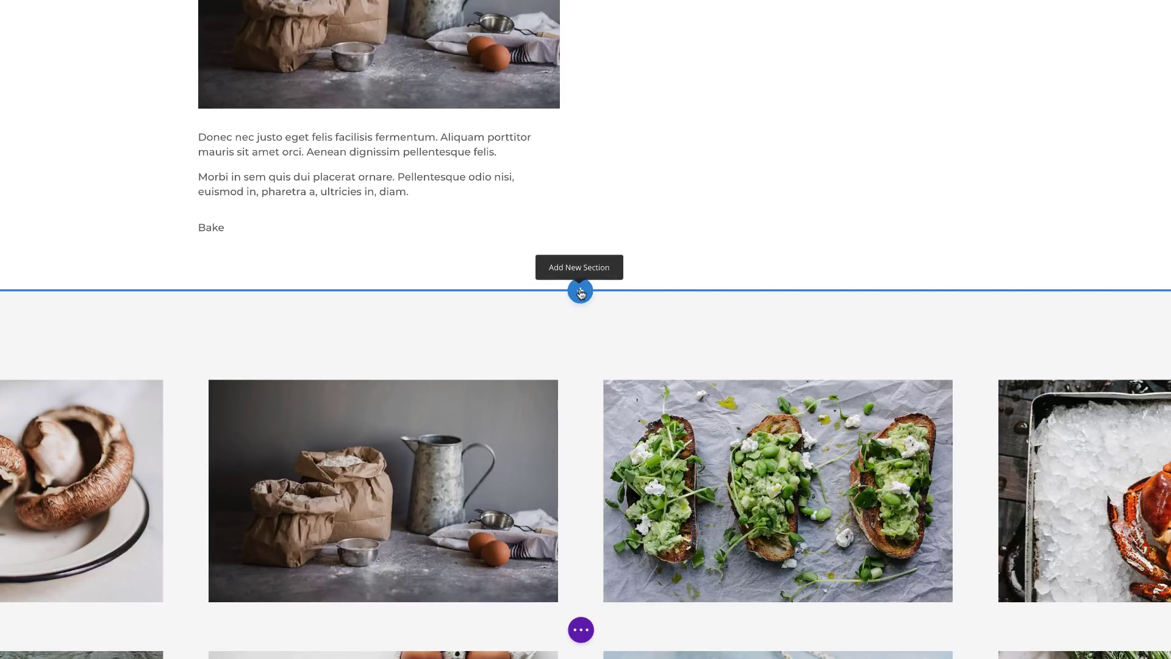
{"action": "left_click", "coordinate": [580, 292]}
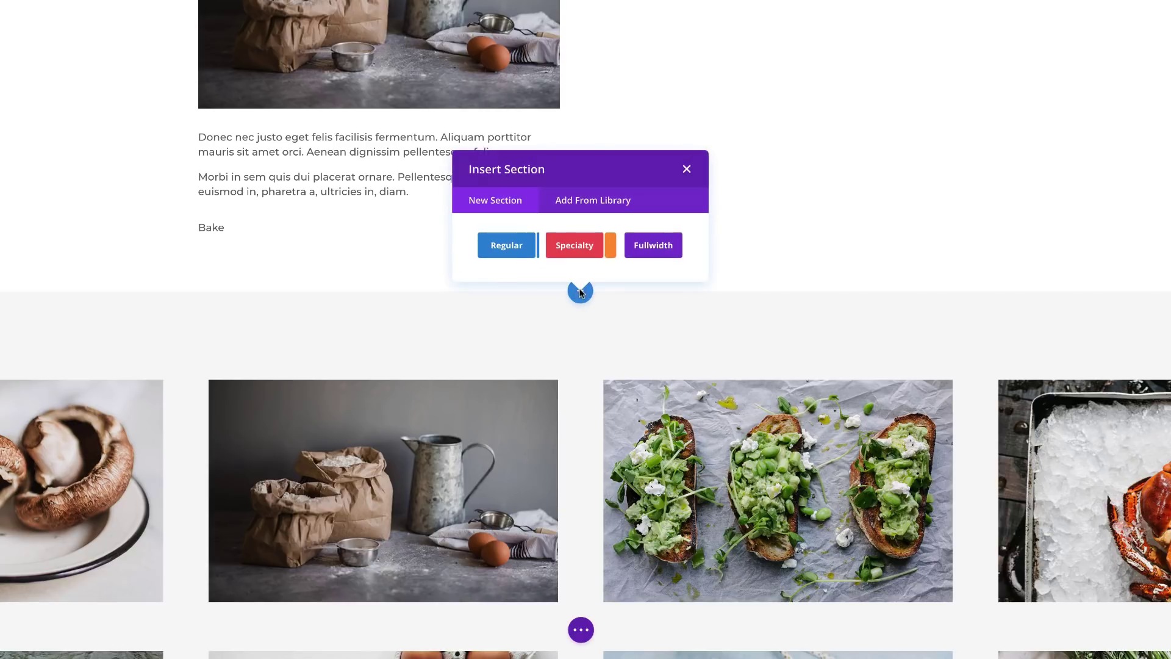
{"action": "left_click", "coordinate": [508, 250]}
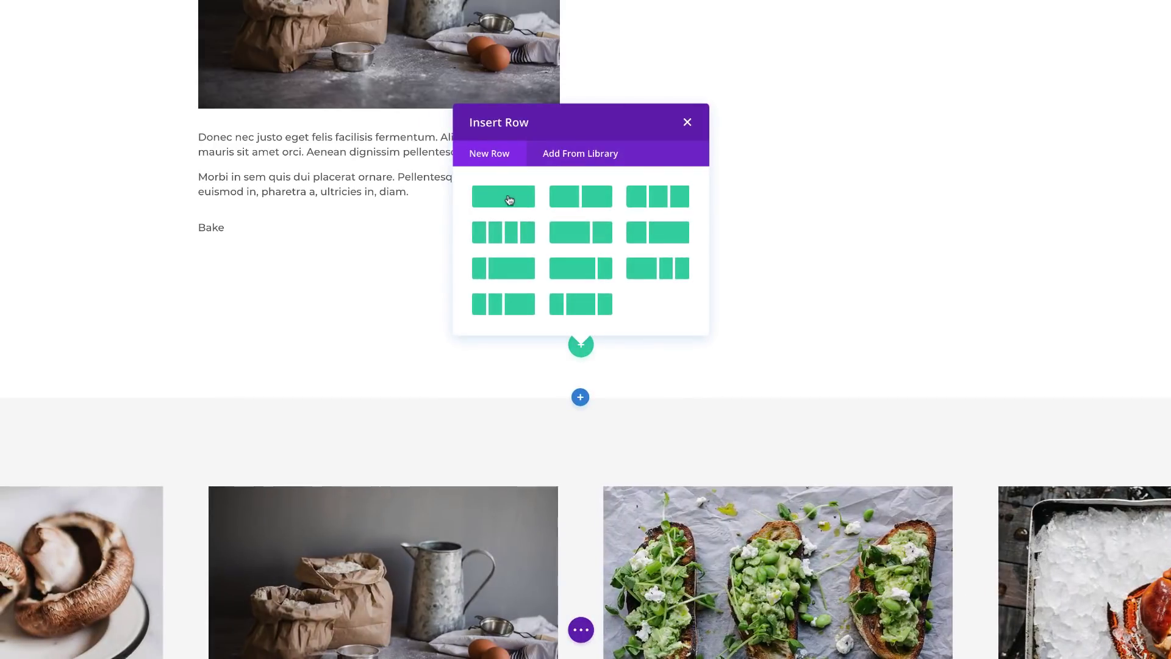
{"action": "left_click", "coordinate": [509, 202]}
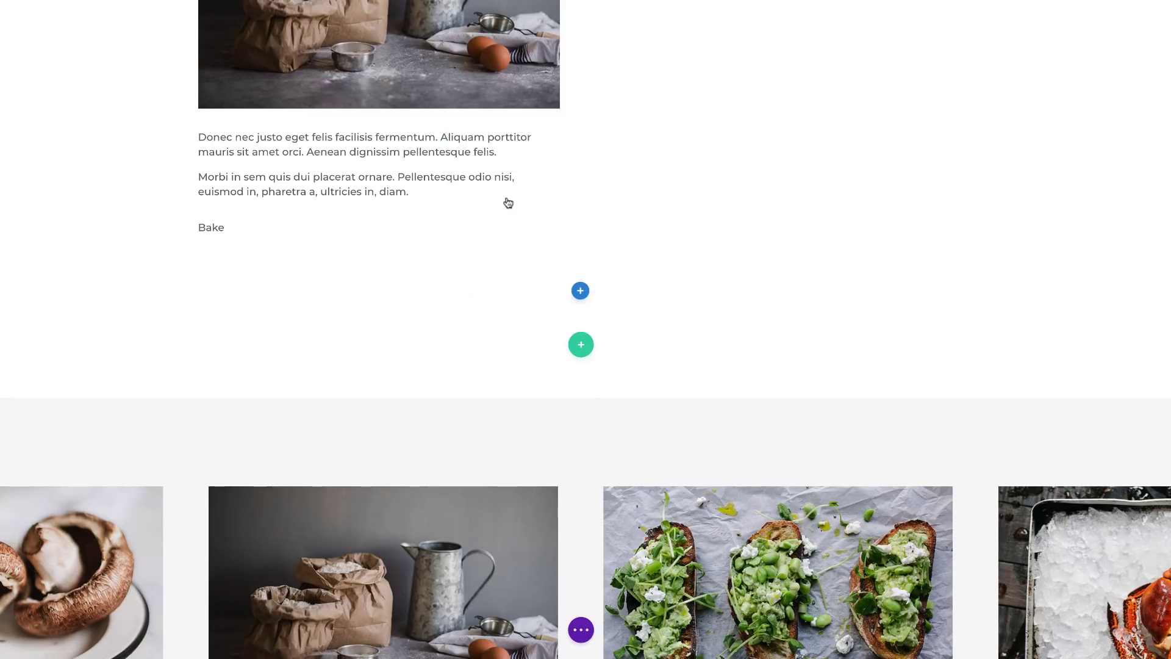
{"action": "left_click", "coordinate": [864, 125]}
- Move the egg bowl image and the coffee beans with French press image from the gallery grid into the new single-column row
{"action": "scroll", "coordinate": [594, 260], "scroll_direction": "down", "scroll_amount": 5}
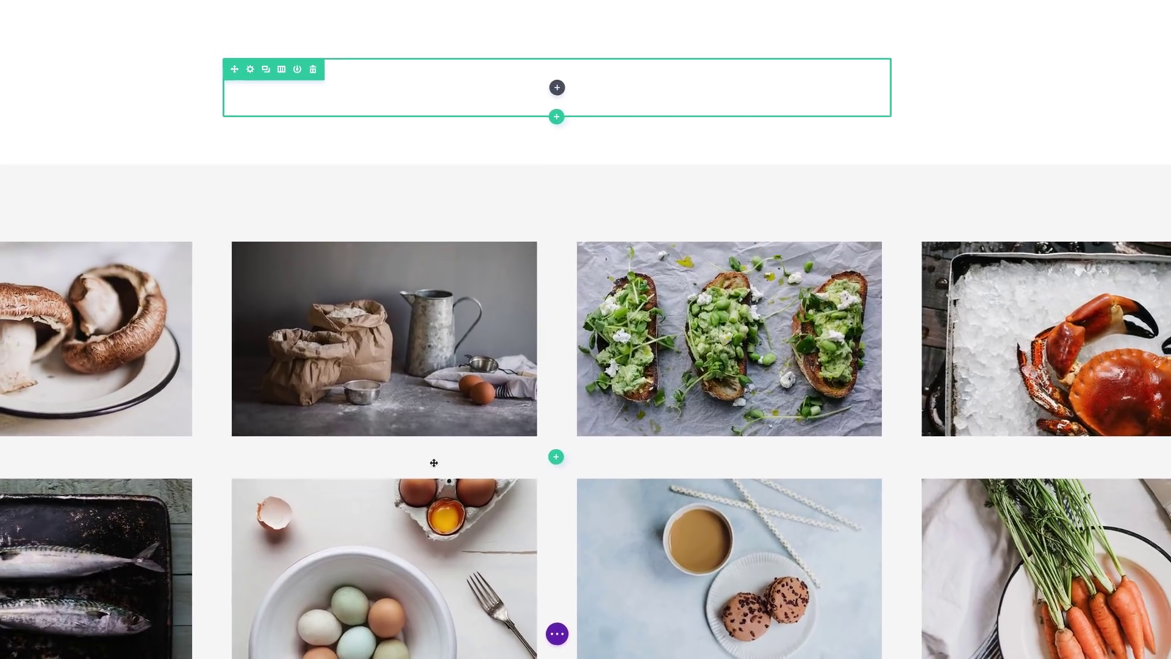
{"action": "left_click_drag", "start_coordinate": [371, 464], "coordinate": [566, 99]}
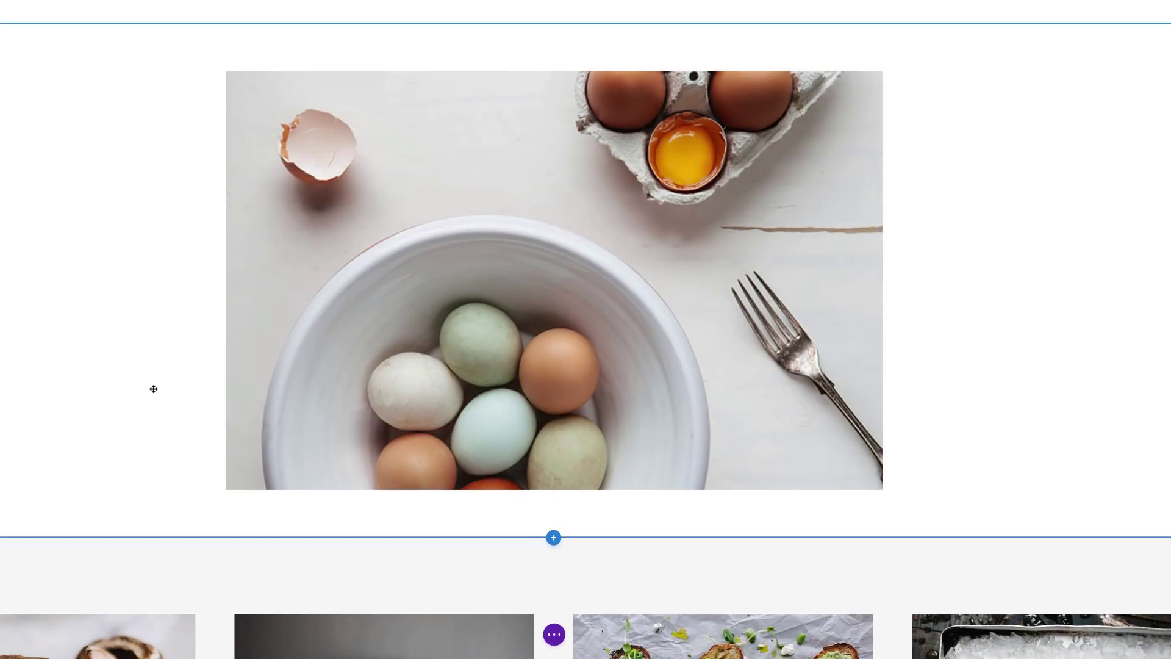
{"action": "scroll", "coordinate": [153, 388], "scroll_direction": "down", "scroll_amount": 5}
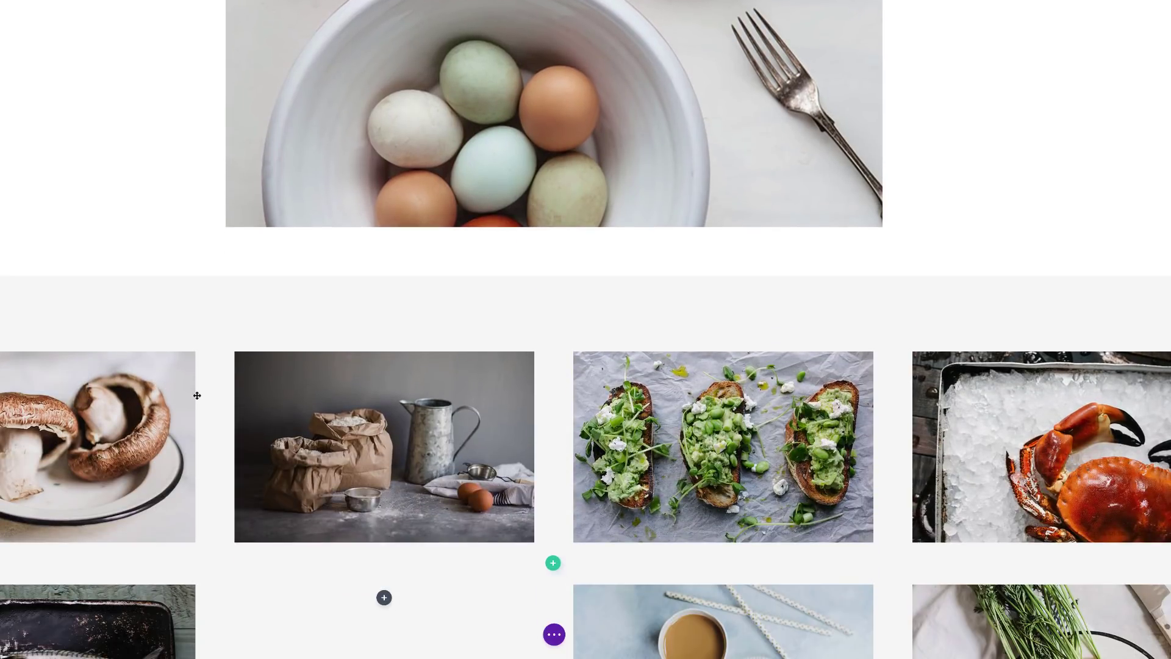
{"action": "scroll", "coordinate": [197, 395], "scroll_direction": "down", "scroll_amount": 7}
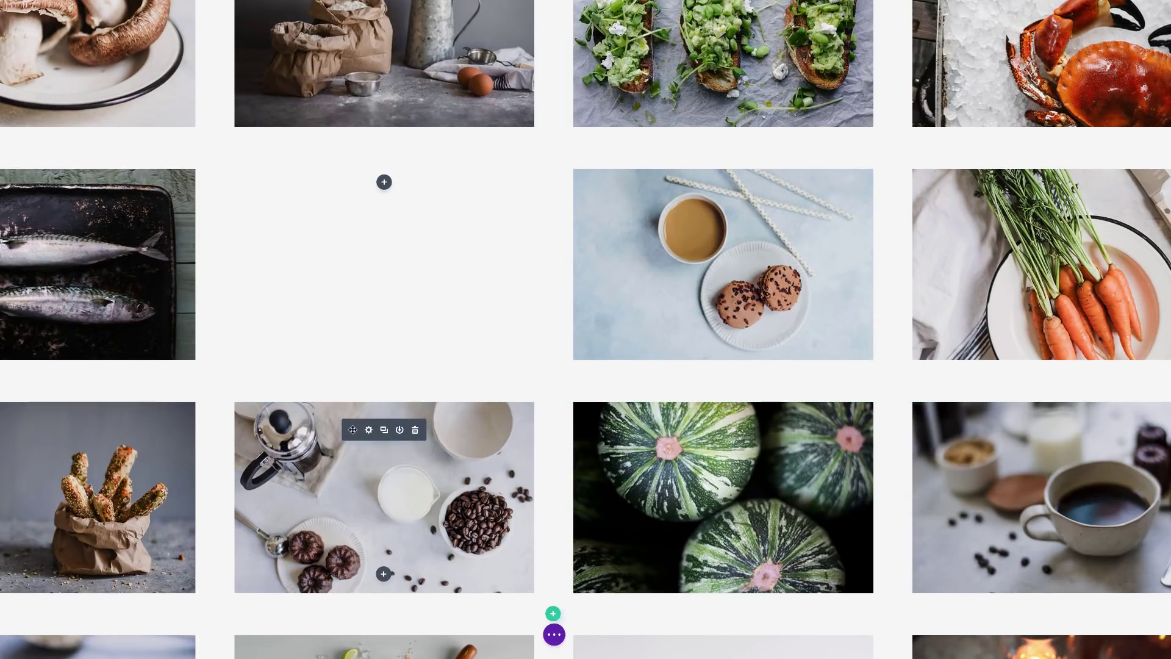
{"action": "mouse_move", "coordinate": [360, 402]}
{"action": "left_mouse_down"}
{"action": "mouse_move", "coordinate": [375, 13]}
{"action": "mouse_move", "coordinate": [426, 82]}
{"action": "mouse_move", "coordinate": [451, 11]}
{"action": "mouse_move", "coordinate": [510, 144]}
{"action": "left_mouse_up"}
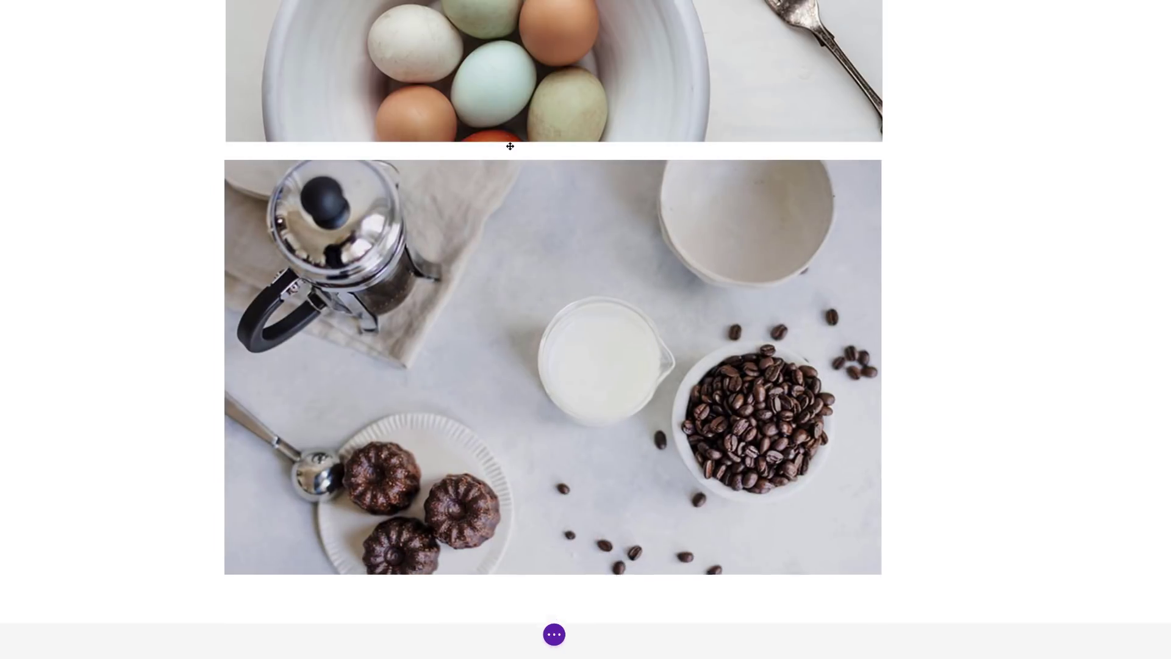
- Insert a row of three equal columns below the coffee beans image, without adding a new module
{"action": "scroll", "coordinate": [160, 336], "scroll_direction": "up", "scroll_amount": 4}
{"action": "scroll", "coordinate": [160, 336], "scroll_direction": "down", "scroll_amount": 3}
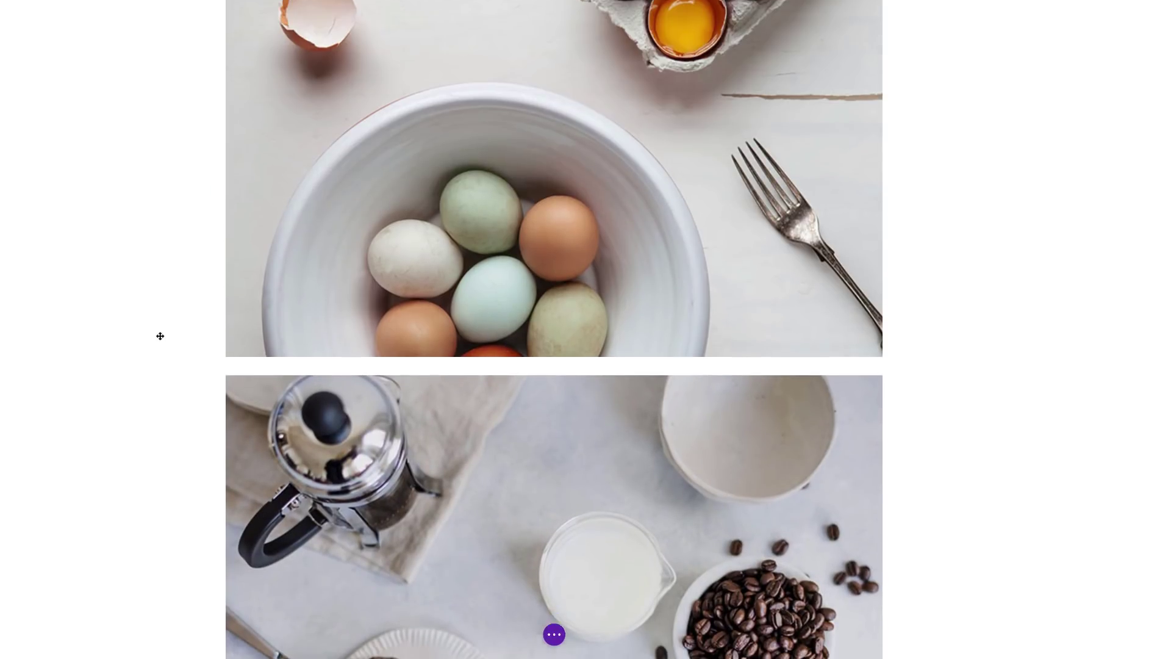
{"action": "scroll", "coordinate": [160, 336], "scroll_direction": "down", "scroll_amount": 4}
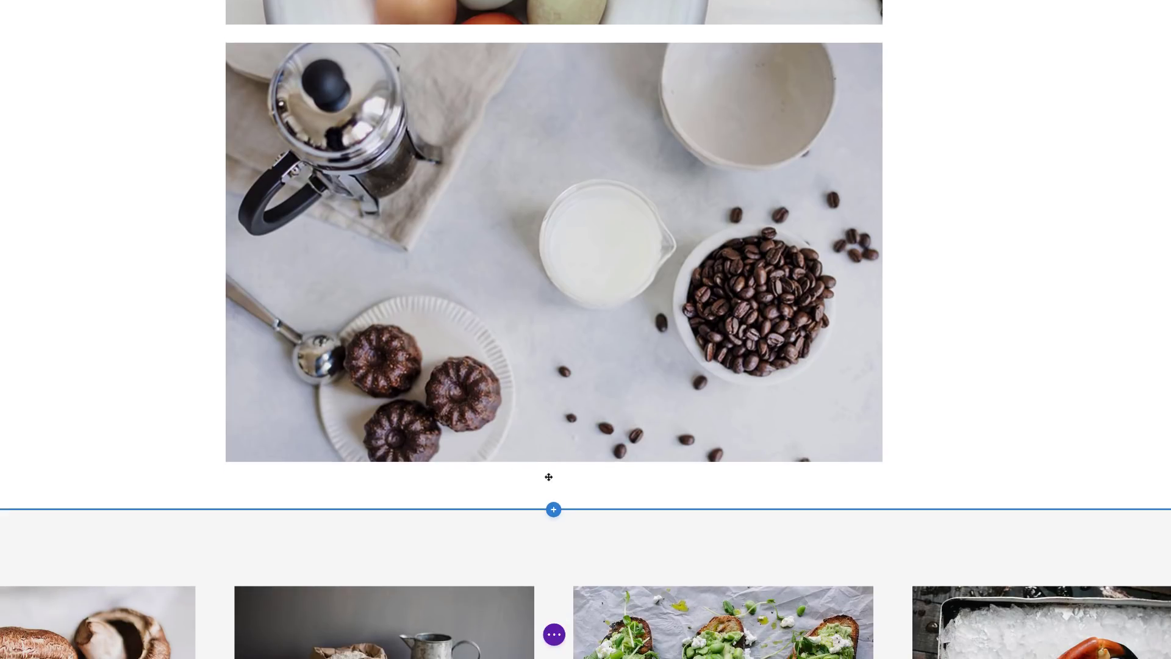
{"action": "left_click", "coordinate": [554, 479]}
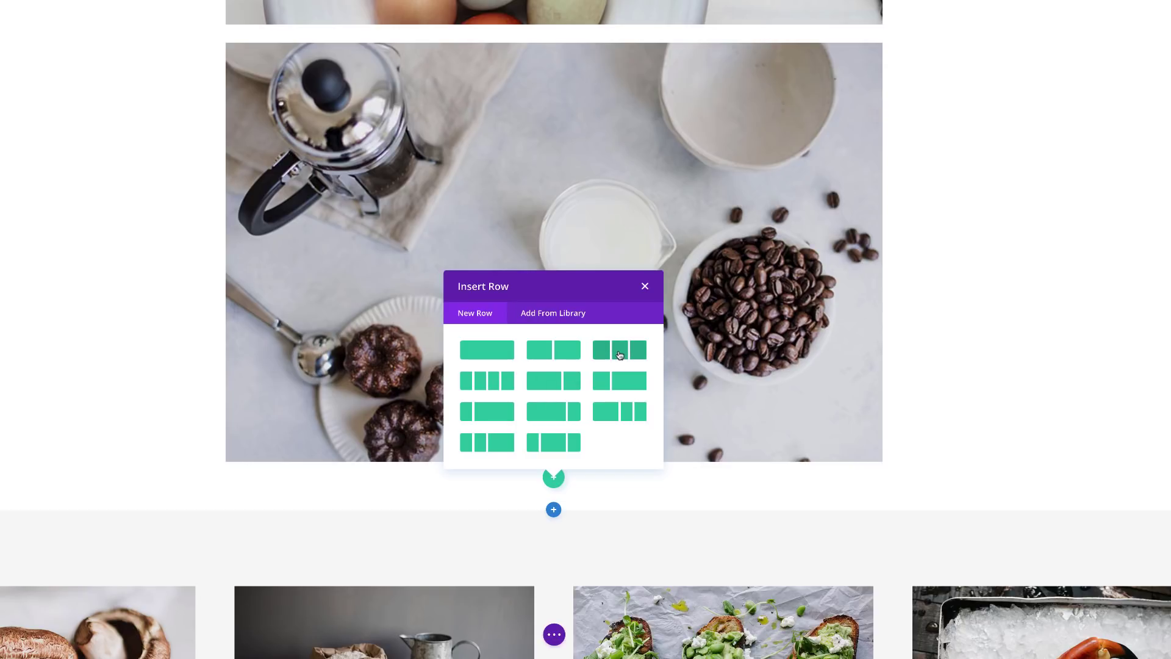
{"action": "left_click", "coordinate": [619, 350]}
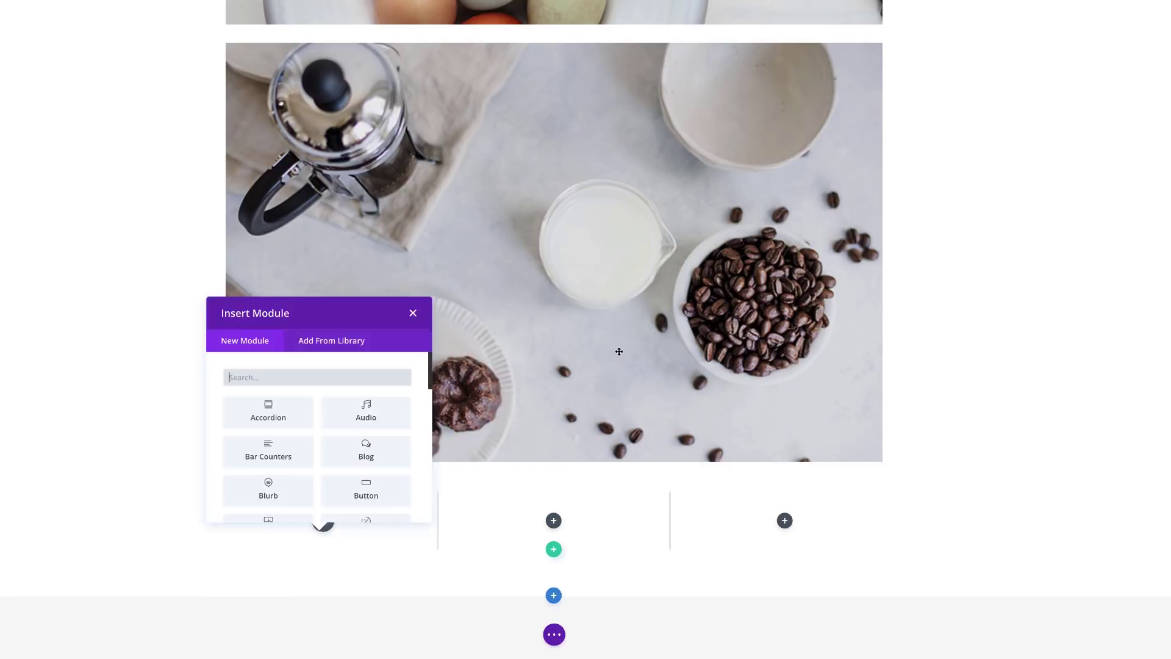
{"action": "left_click", "coordinate": [108, 364]}
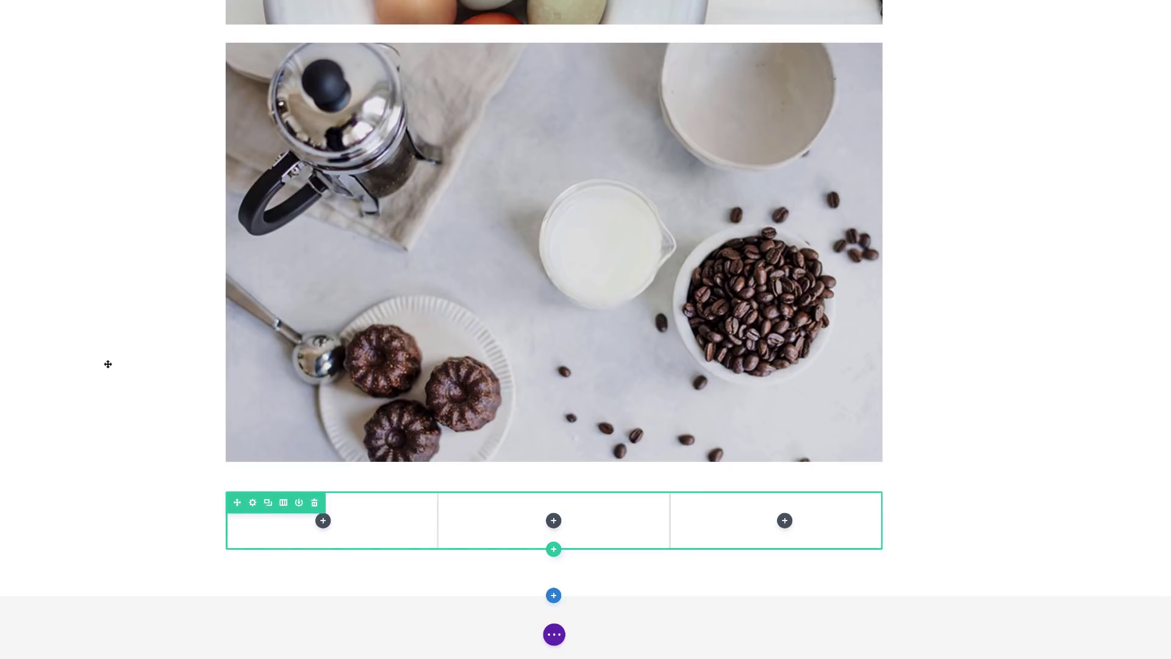
- Move the coffee cup and cookies image from the gallery grid into the first column of the three-column row
{"action": "scroll", "coordinate": [50, 421], "scroll_direction": "down", "scroll_amount": 3}
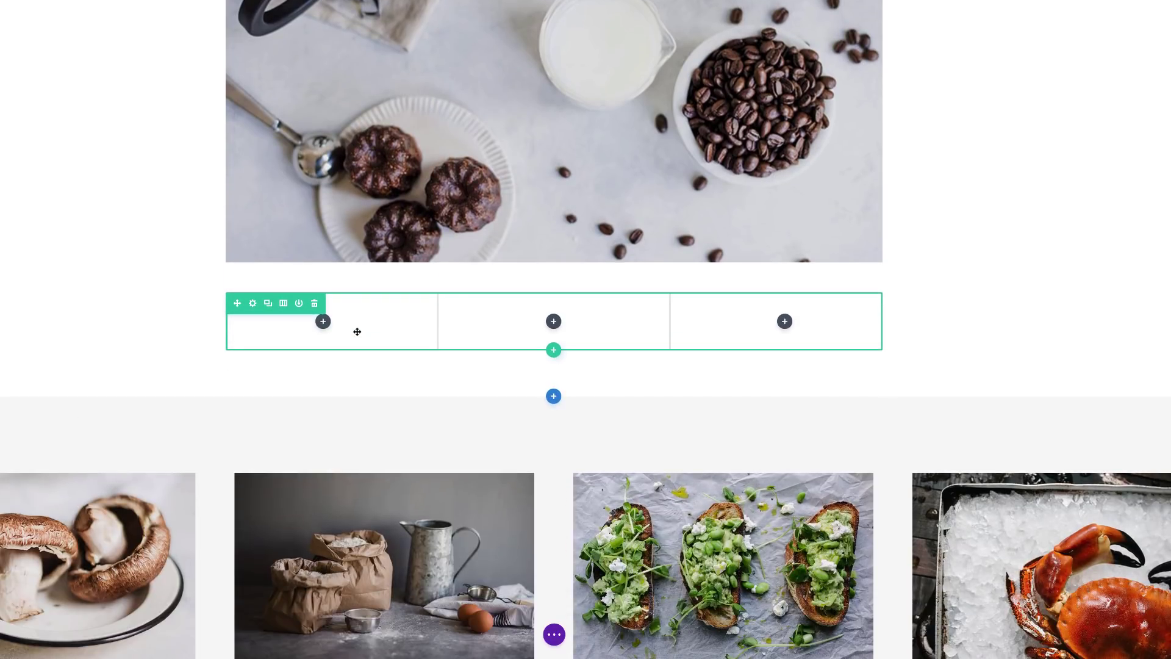
{"action": "scroll", "coordinate": [355, 329], "scroll_direction": "down", "scroll_amount": 4}
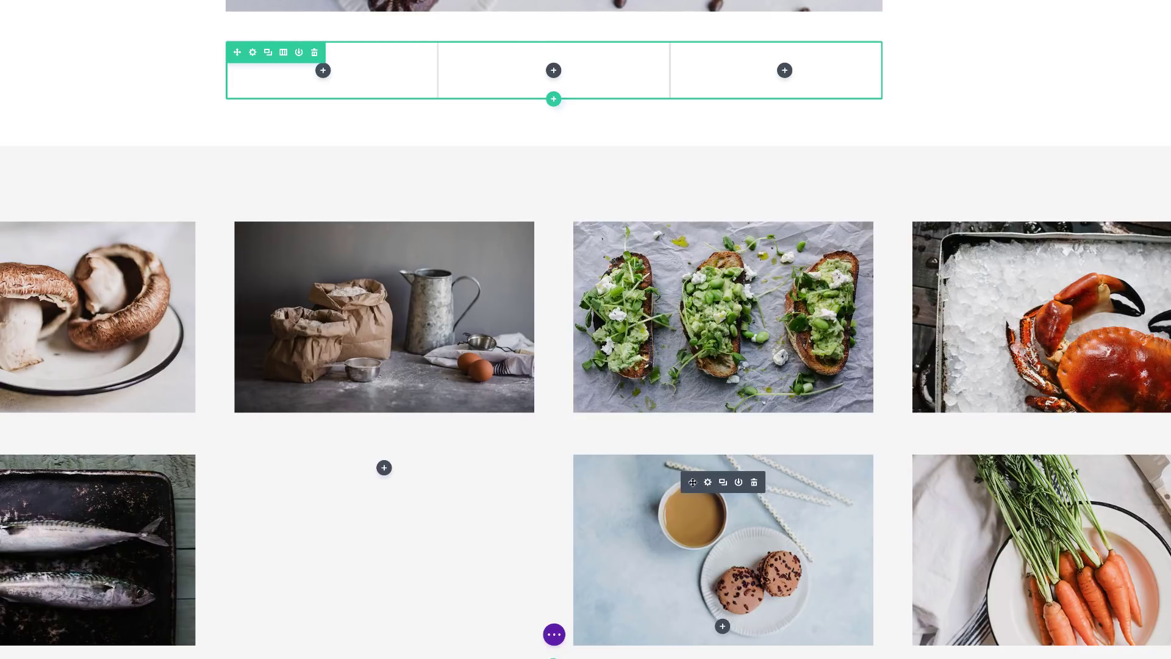
{"action": "left_click_drag", "start_coordinate": [693, 483], "coordinate": [324, 80]}
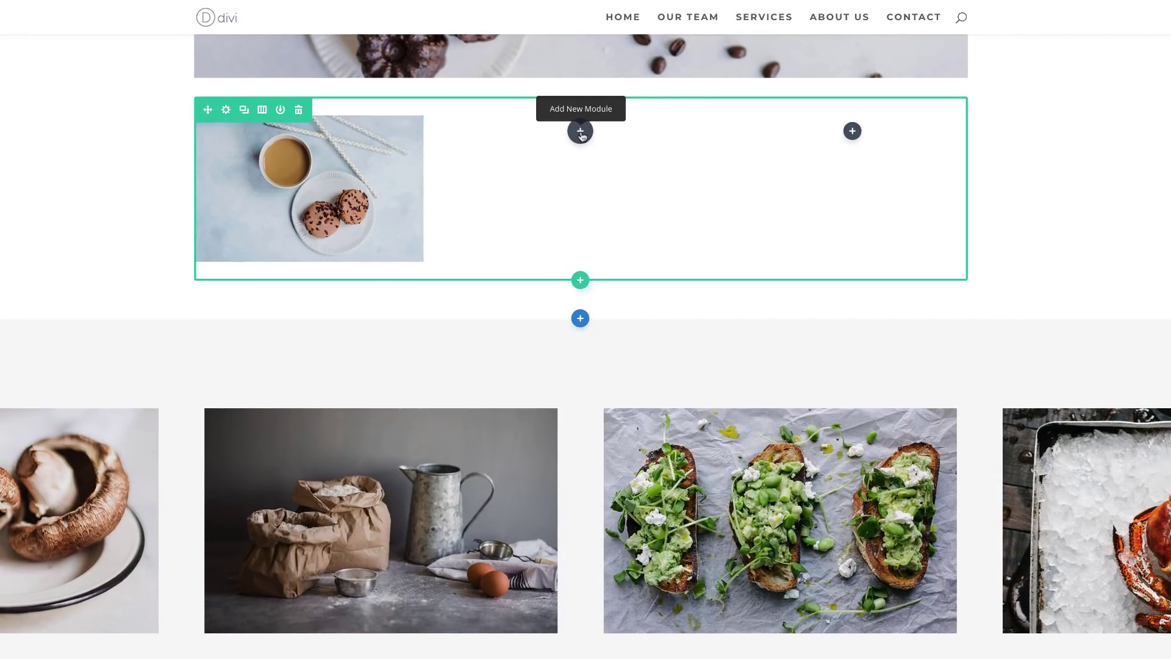
- Add a Text module reading "Desserts" to the second column of the three-column row, and save it
{"action": "left_click", "coordinate": [581, 132]}
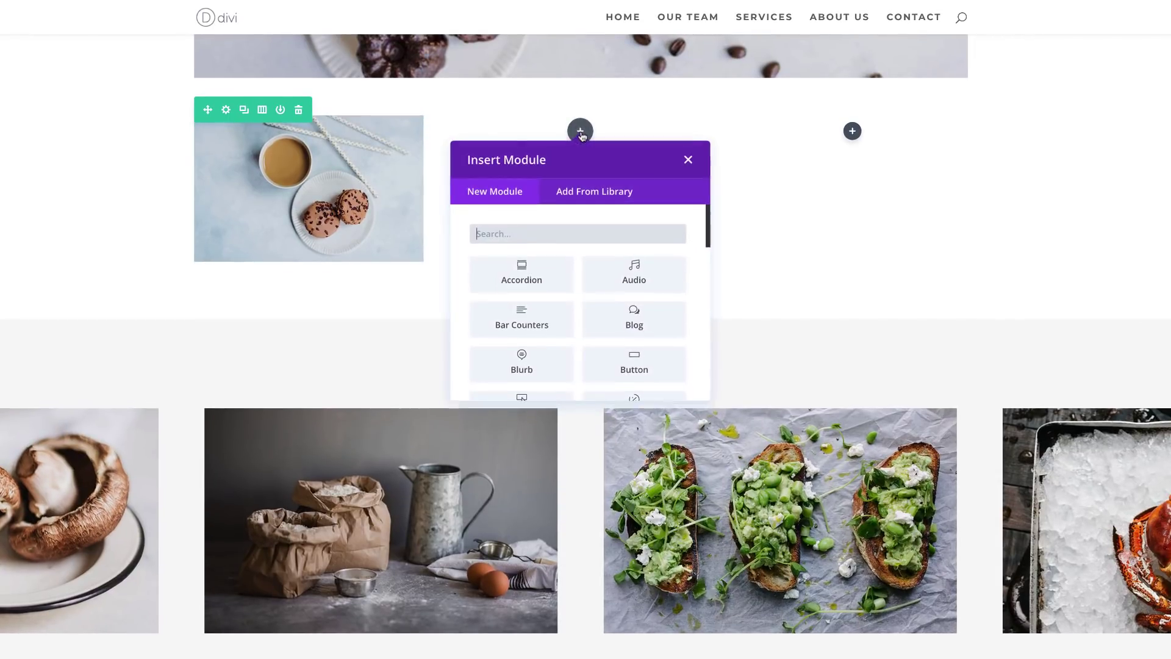
{"action": "left_click", "coordinate": [564, 236]}
{"action": "type", "text": "text"}
{"action": "left_click", "coordinate": [535, 275]}
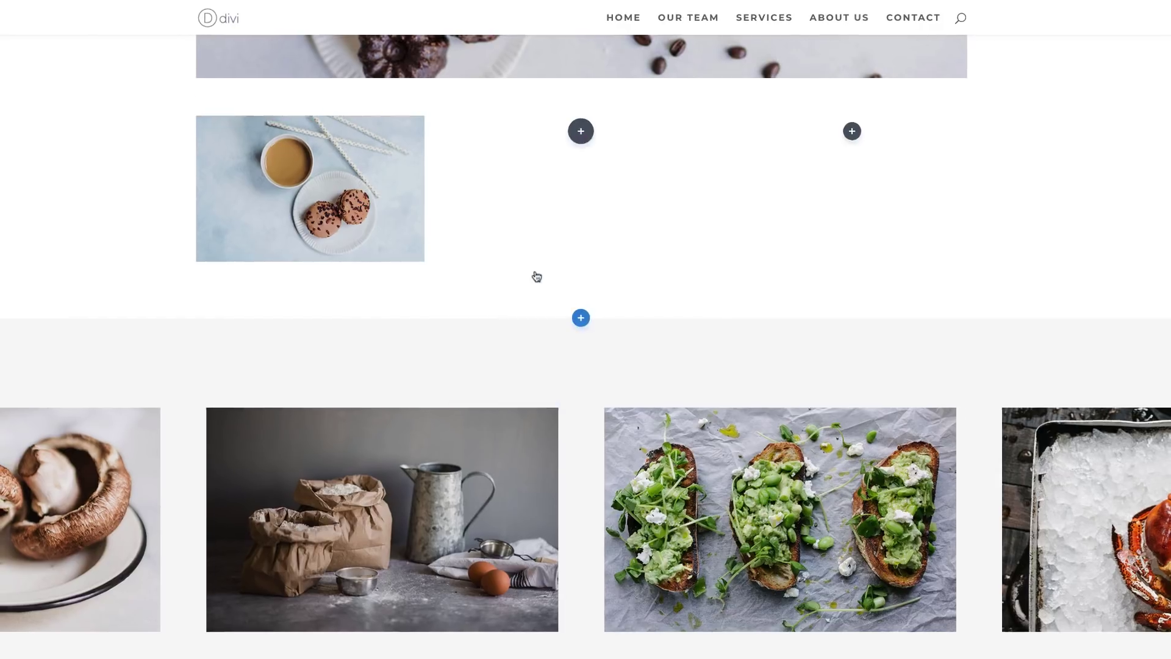
{"action": "type", "text": "Desserts"}
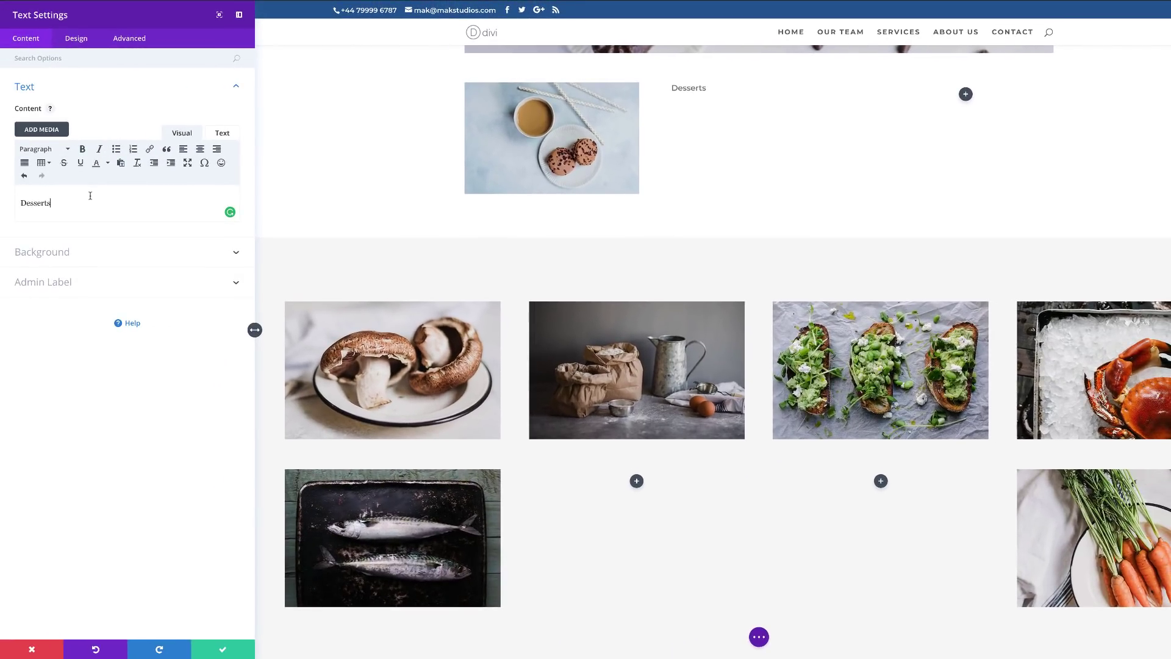
{"action": "left_click", "coordinate": [225, 651]}
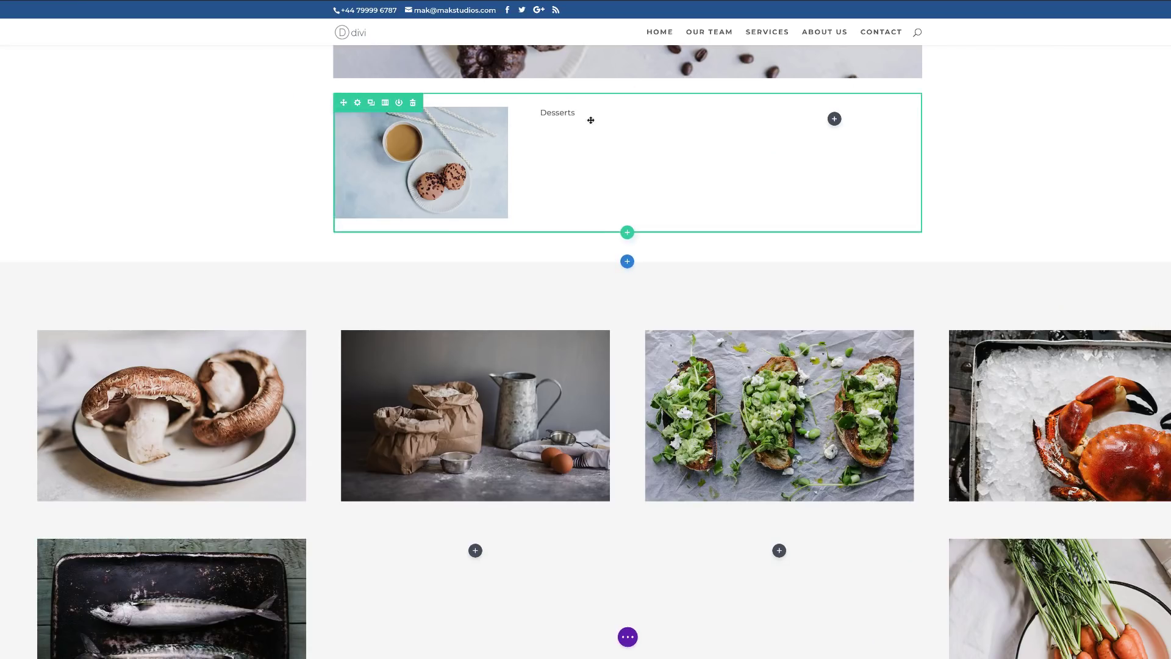
- Duplicate the "Donec nec justo" text module above "Bake" and move the copy below "Desserts" in the three-column row
{"action": "scroll", "coordinate": [733, 218], "scroll_direction": "up", "scroll_amount": 3}
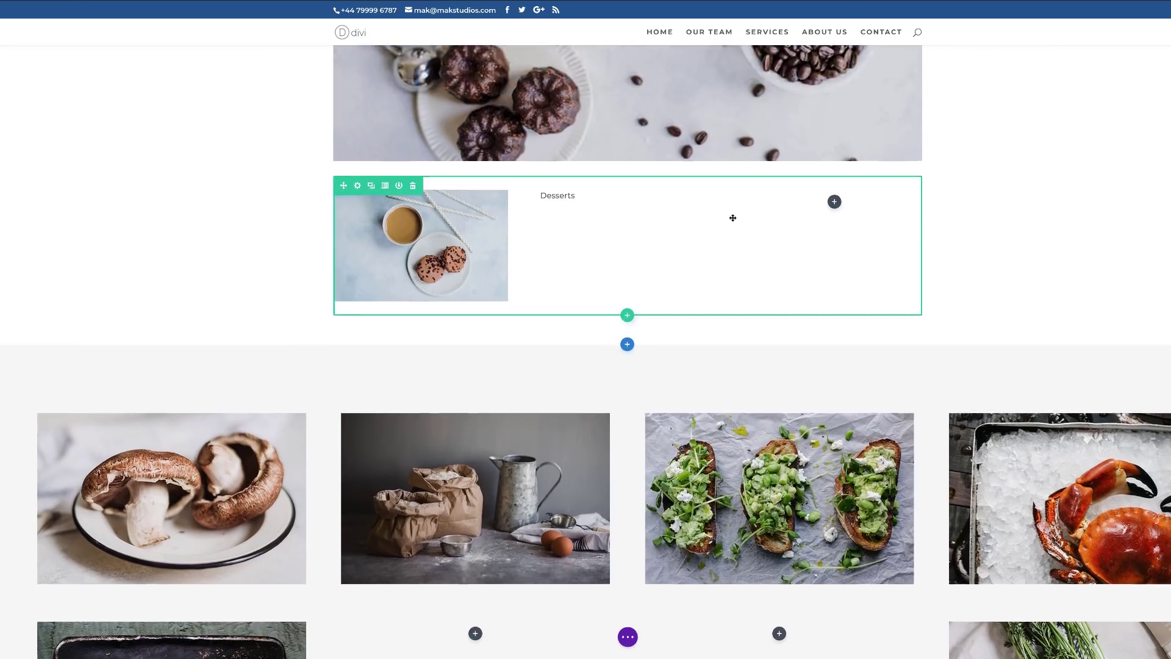
{"action": "scroll", "coordinate": [733, 218], "scroll_direction": "up", "scroll_amount": 8}
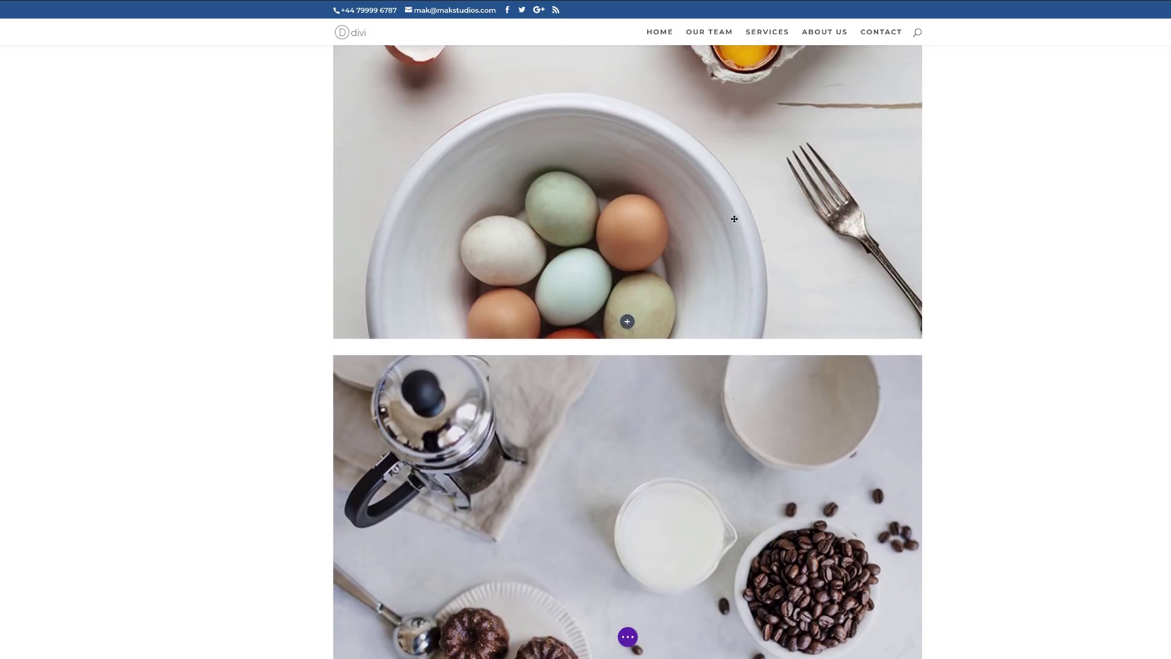
{"action": "scroll", "coordinate": [730, 218], "scroll_direction": "up", "scroll_amount": 2}
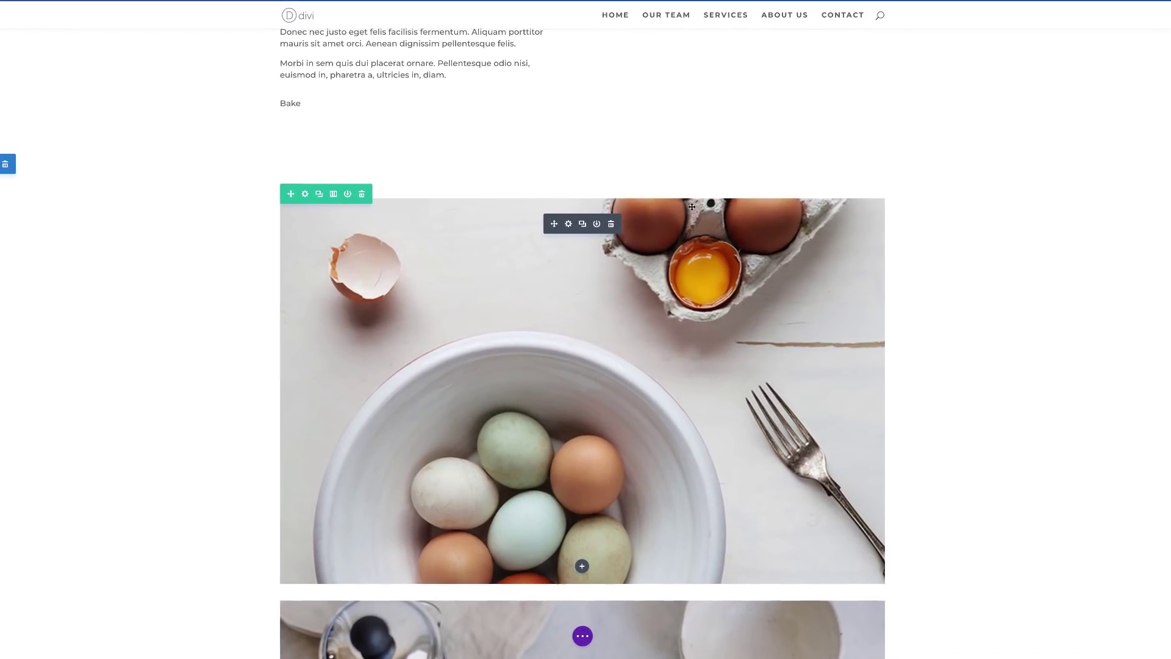
{"action": "scroll", "coordinate": [691, 206], "scroll_direction": "up", "scroll_amount": 6}
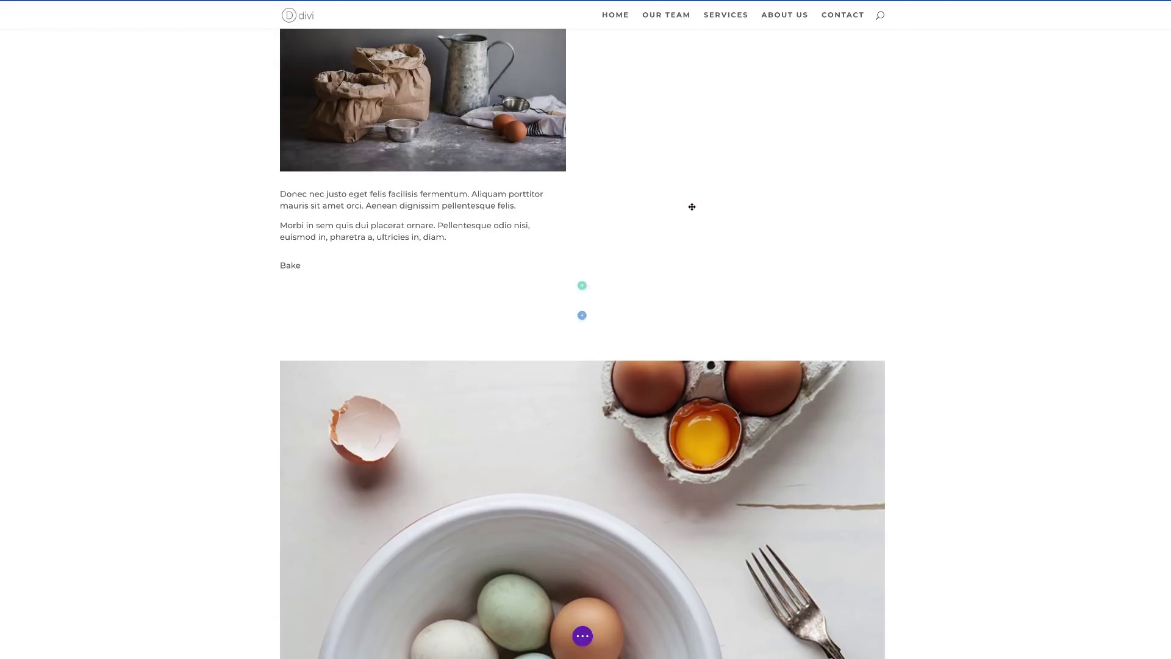
{"action": "scroll", "coordinate": [689, 208], "scroll_direction": "down", "scroll_amount": 2}
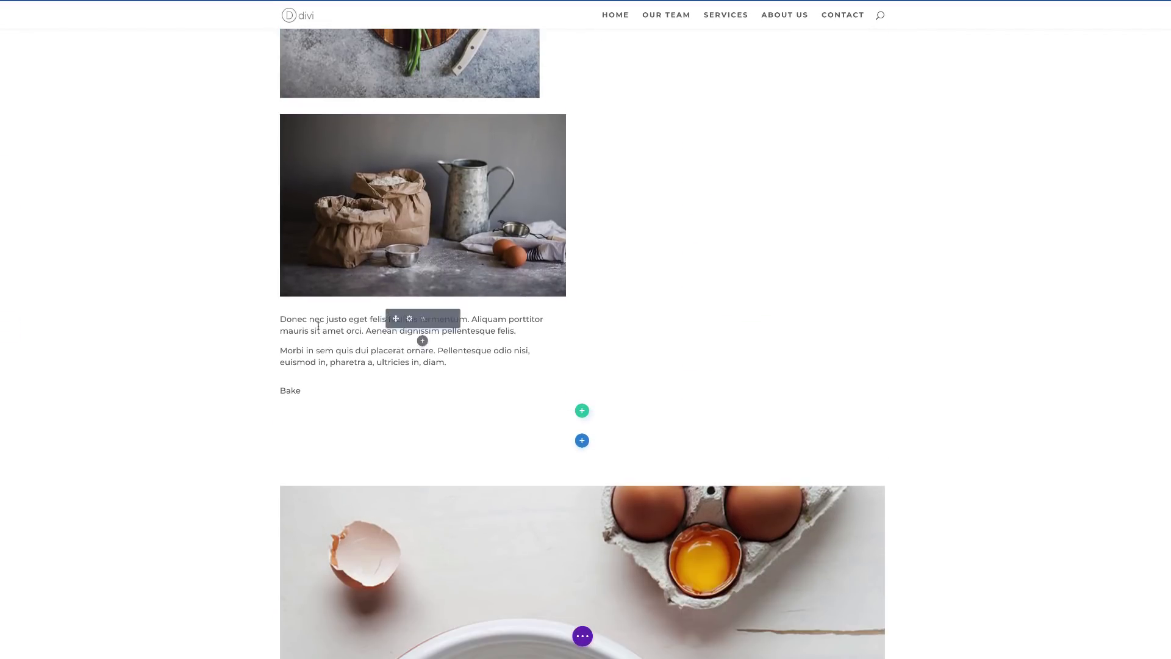
{"action": "left_click", "coordinate": [430, 324]}
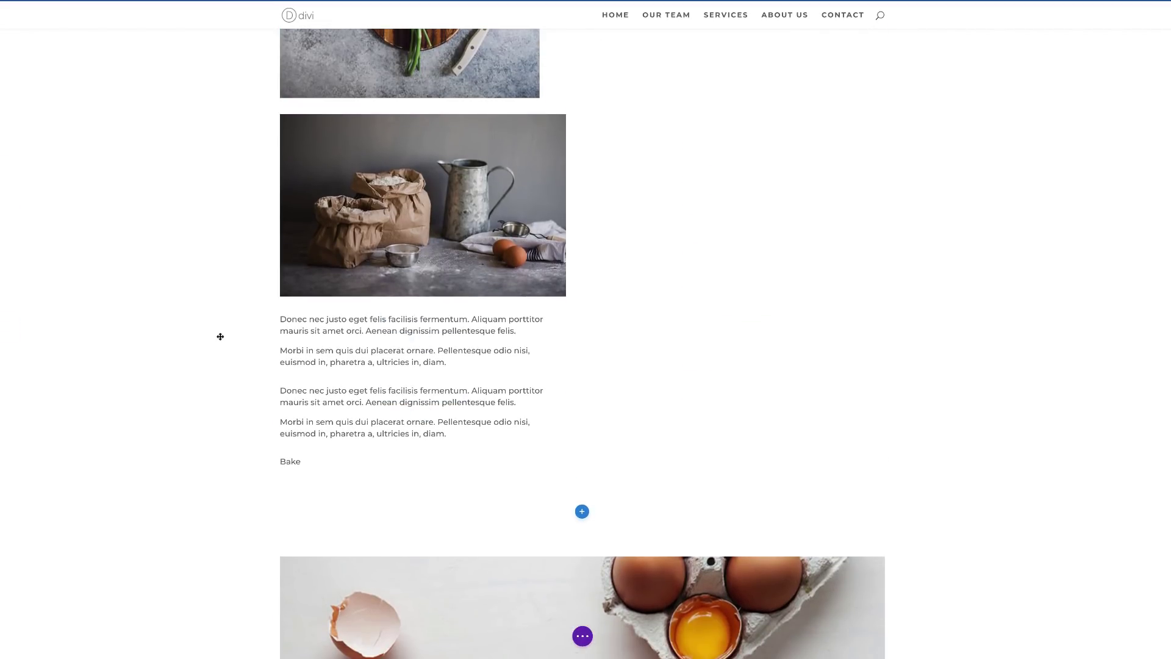
{"action": "scroll", "coordinate": [219, 335], "scroll_direction": "down", "scroll_amount": 3}
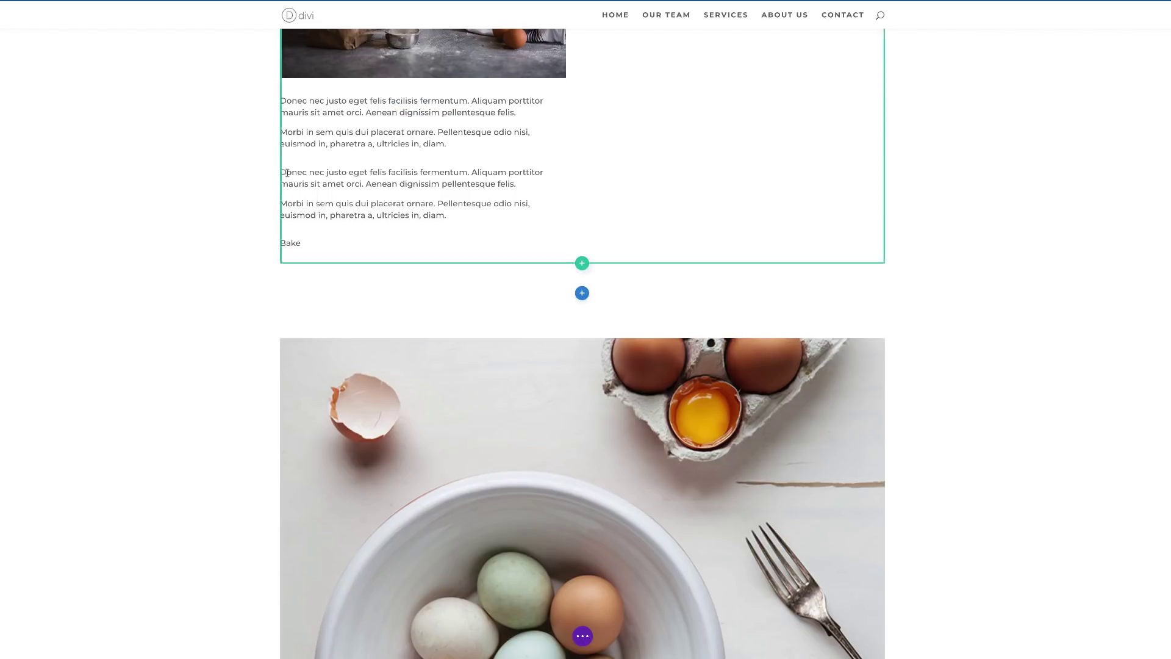
{"action": "mouse_move", "coordinate": [380, 176]}
{"action": "scroll", "coordinate": [394, 191], "scroll_direction": "down", "scroll_amount": 10}
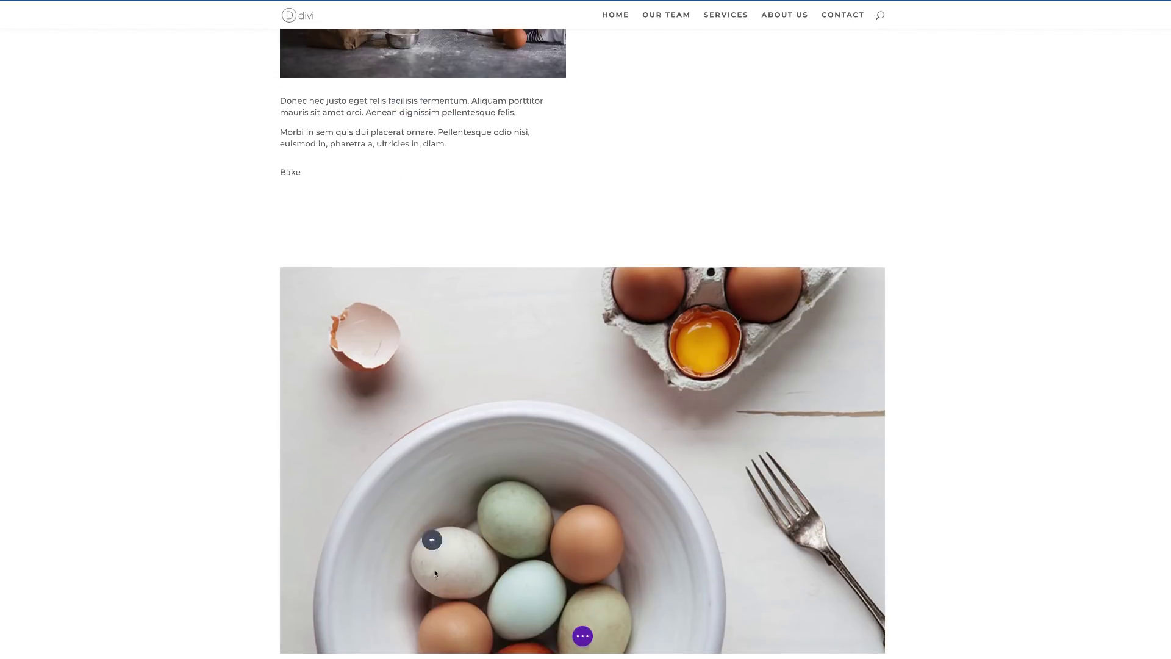
{"action": "scroll", "coordinate": [583, 342], "scroll_direction": "down", "scroll_amount": 4}
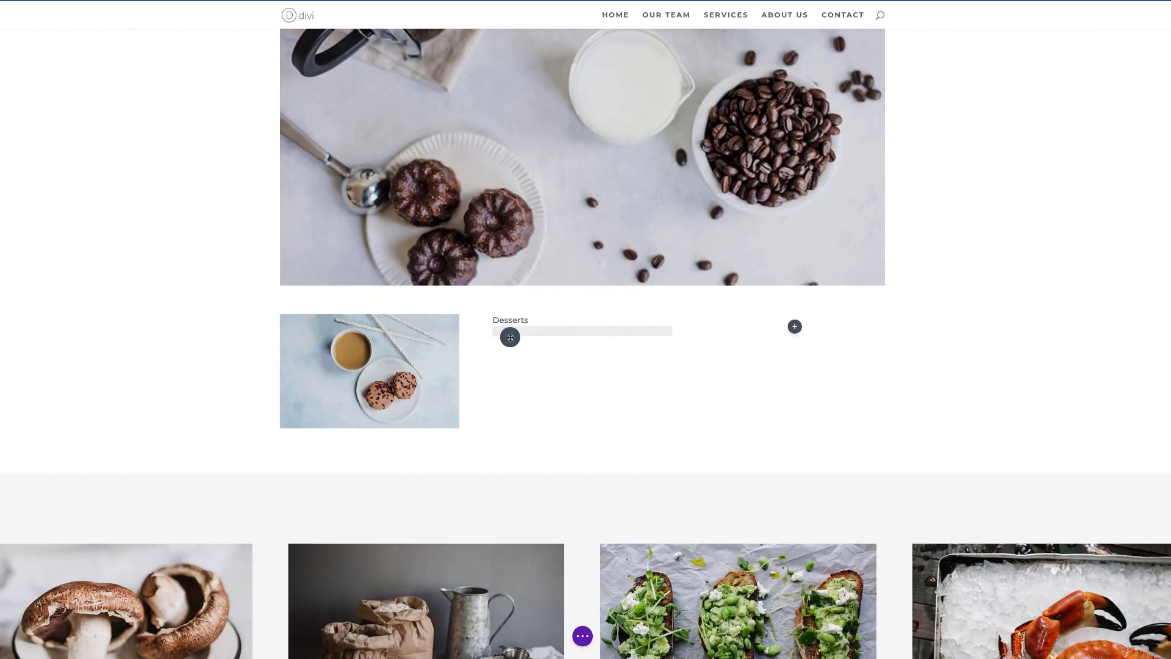
{"action": "left_click_drag", "start_coordinate": [510, 337], "coordinate": [541, 371]}
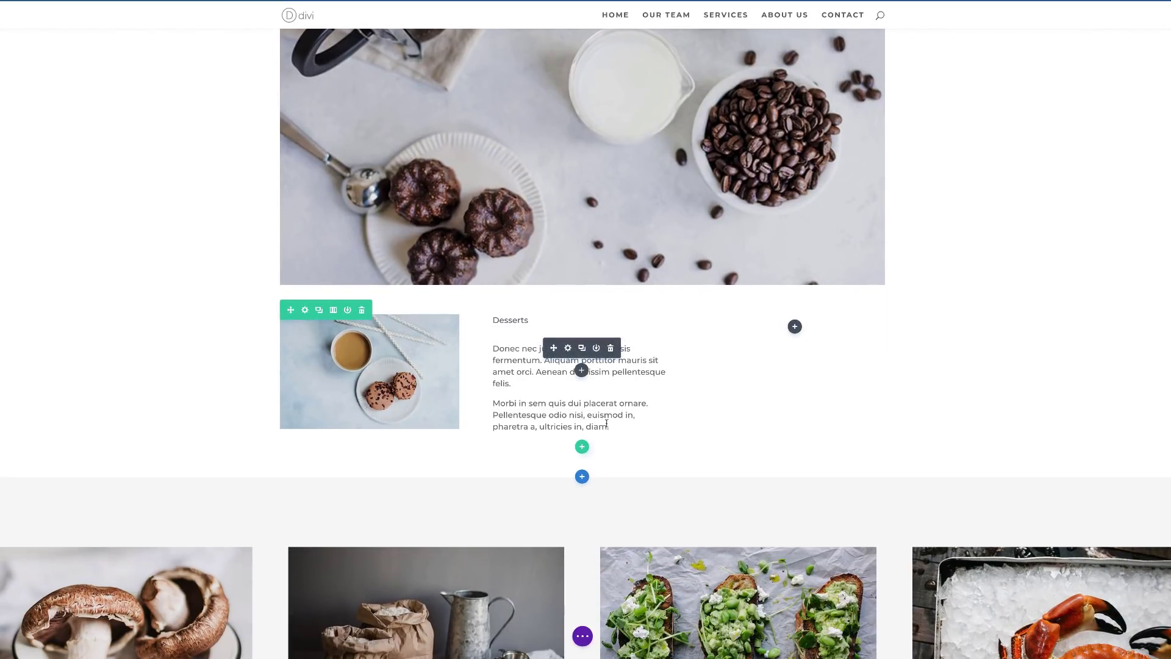
- Delete the second paragraph, "Morbi in sem quis dui", from the text module below "Desserts"
{"action": "left_click_drag", "start_coordinate": [610, 426], "coordinate": [488, 403]}
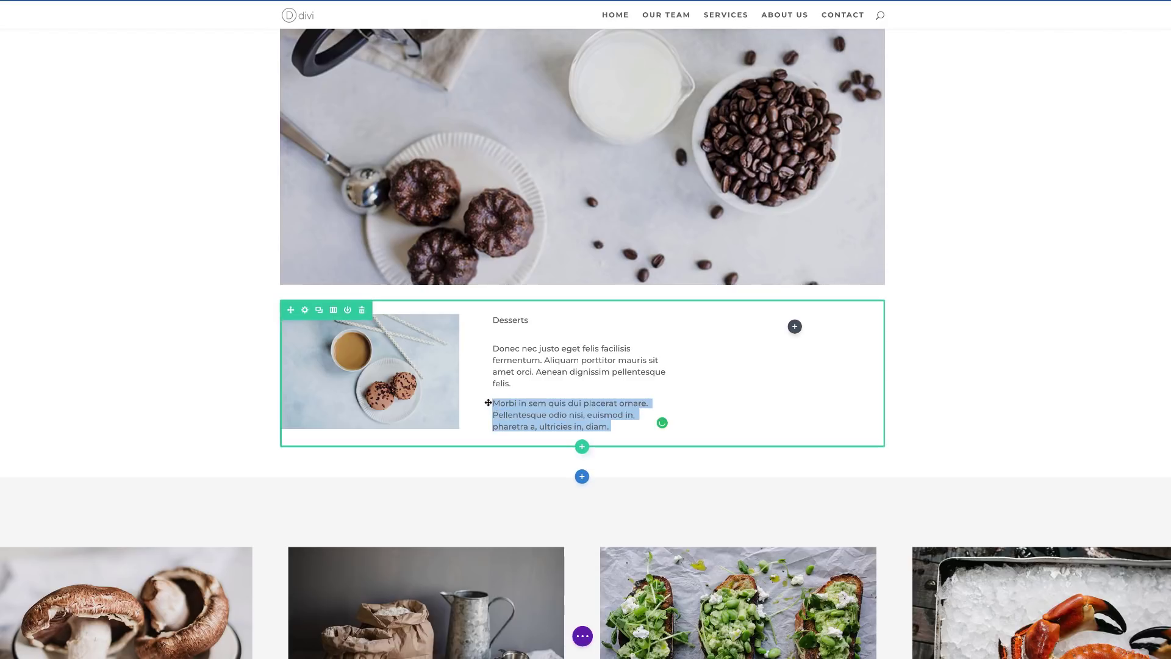
{"action": "key", "text": "BackSpace"}
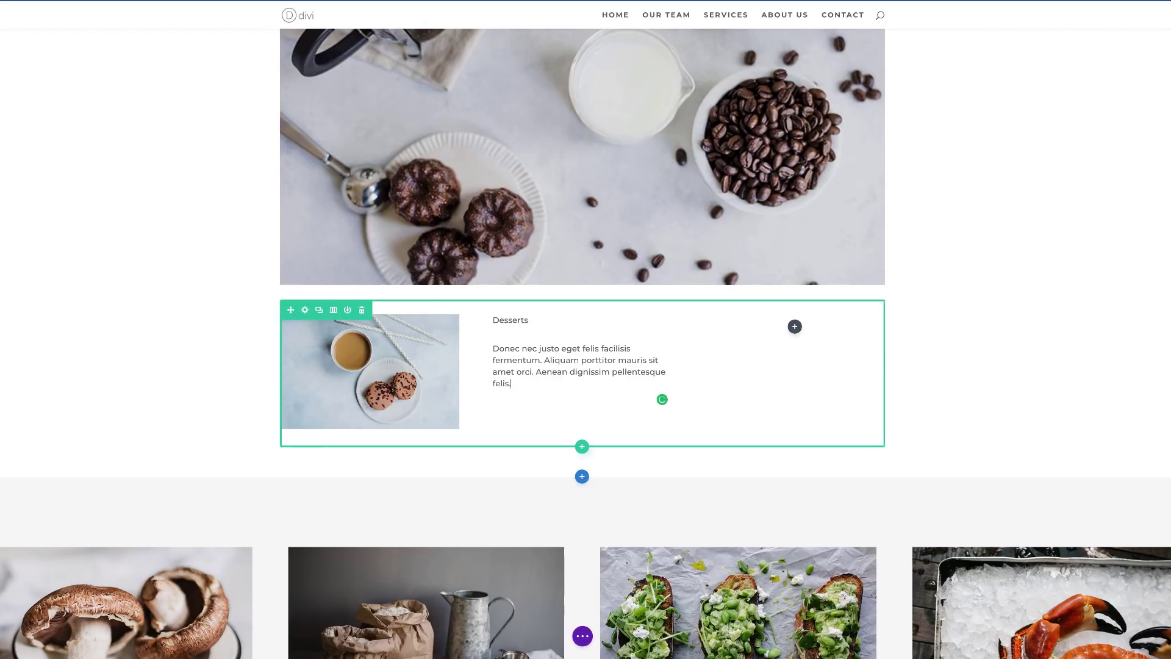
{"action": "key", "text": "BackSpace"}
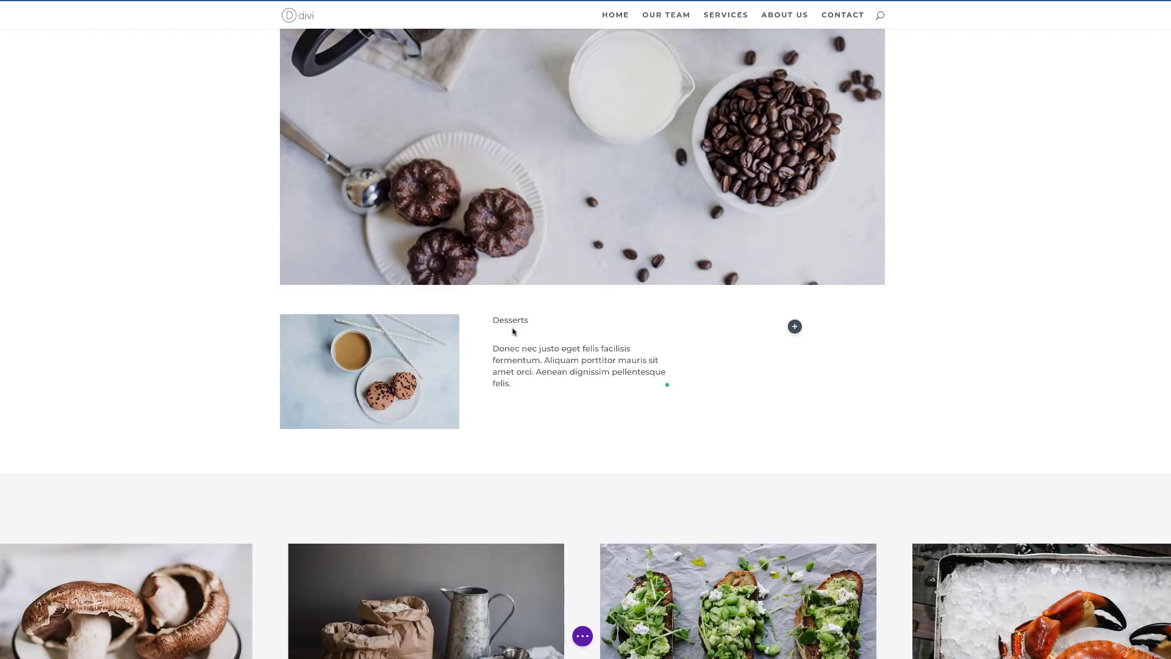
- Duplicate the "Desserts" text module, move the copy to the third column and change its text to "Coffee"
{"action": "left_click", "coordinate": [583, 320]}
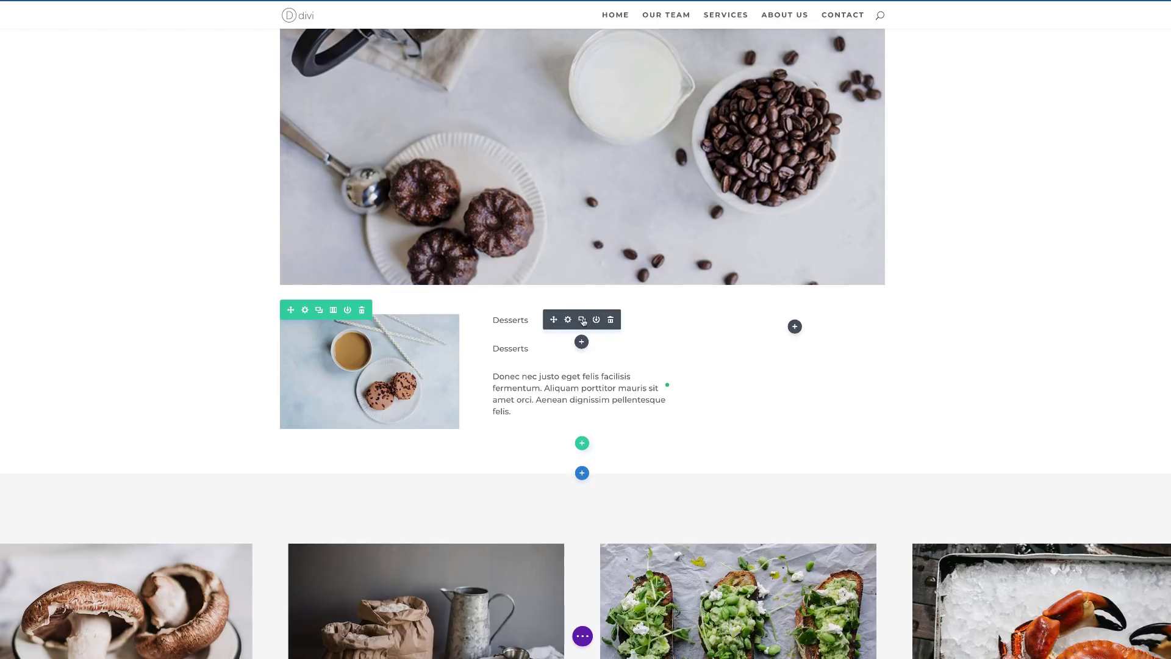
{"action": "left_click_drag", "start_coordinate": [553, 320], "coordinate": [779, 324]}
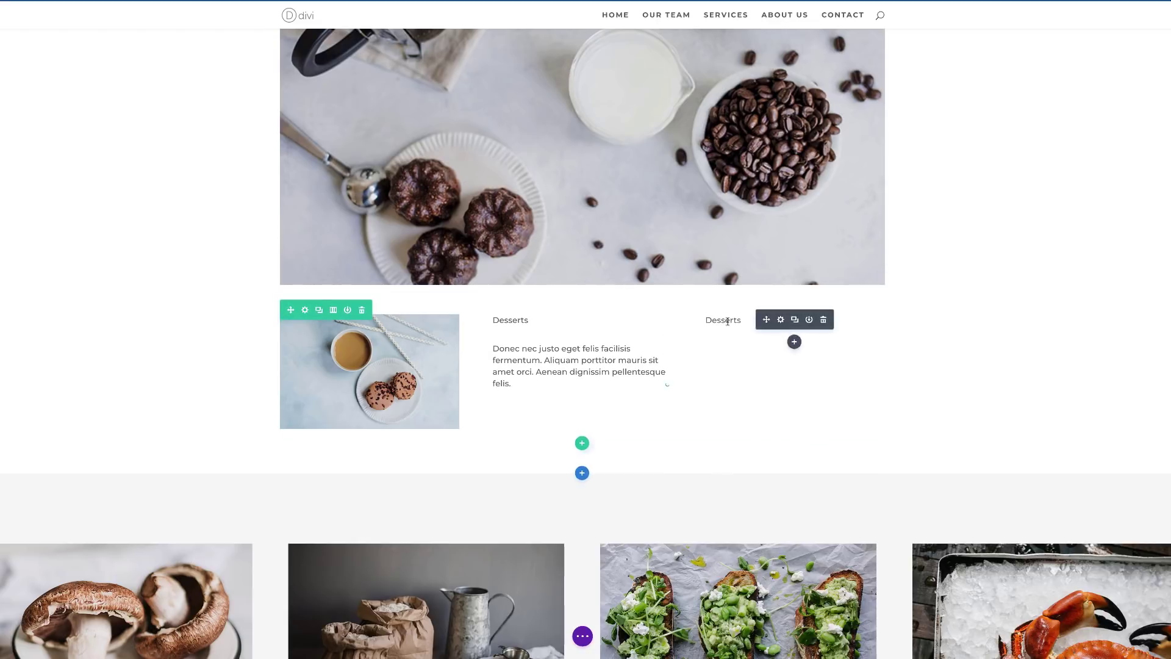
{"action": "left_click", "coordinate": [717, 321]}
{"action": "double_click", "coordinate": [740, 322]}
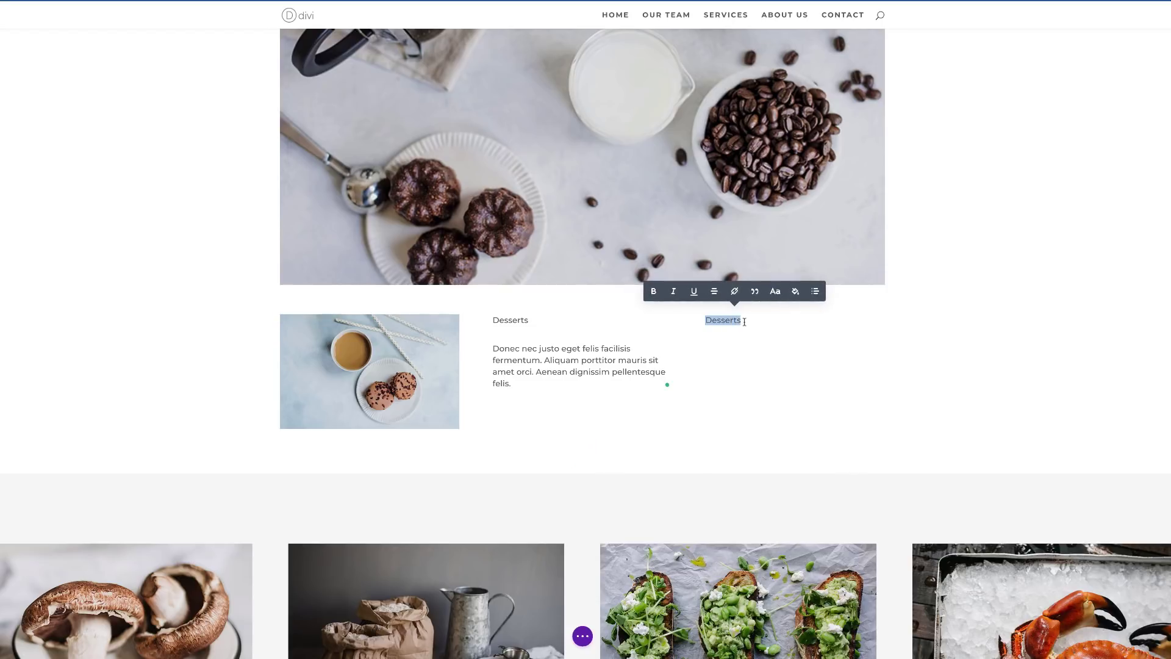
{"action": "left_click", "coordinate": [744, 321]}
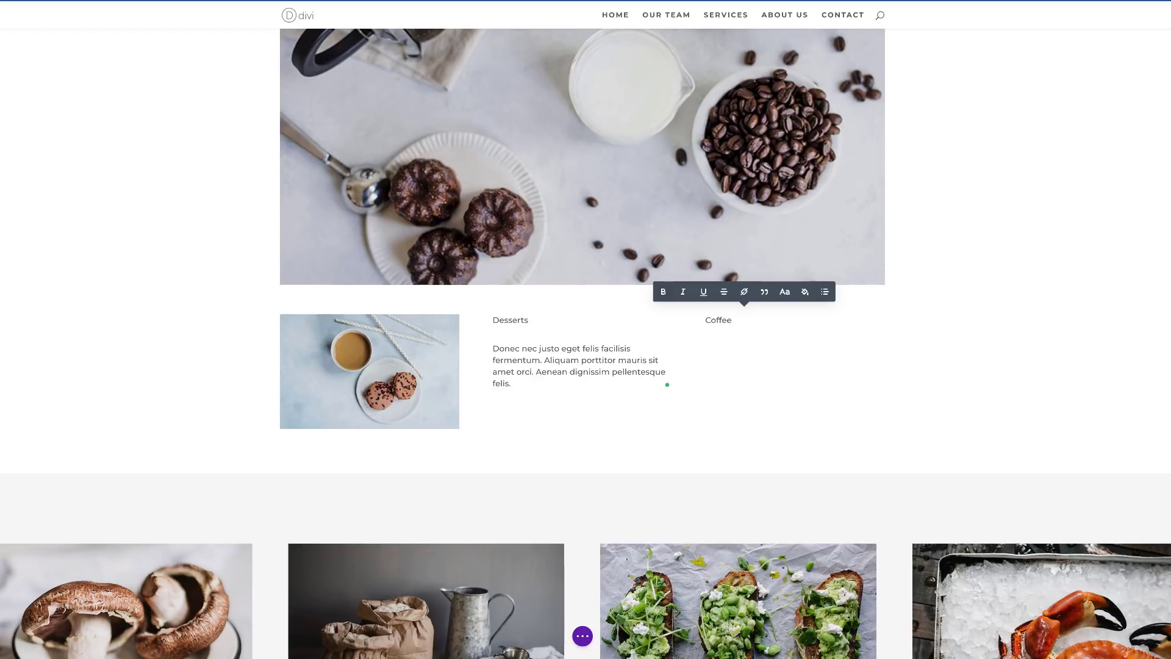
- Insert a regular section below the three-column row with a row of two equal columns, without adding a module
{"action": "scroll", "coordinate": [144, 400], "scroll_direction": "down", "scroll_amount": 1}
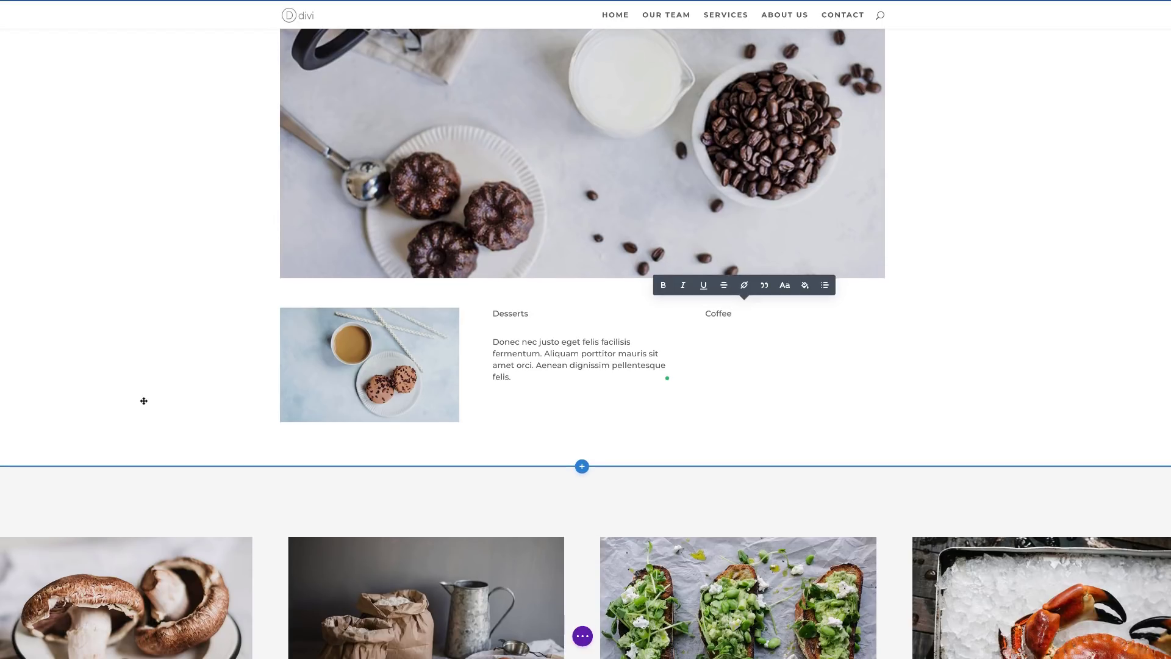
{"action": "left_click", "coordinate": [583, 467]}
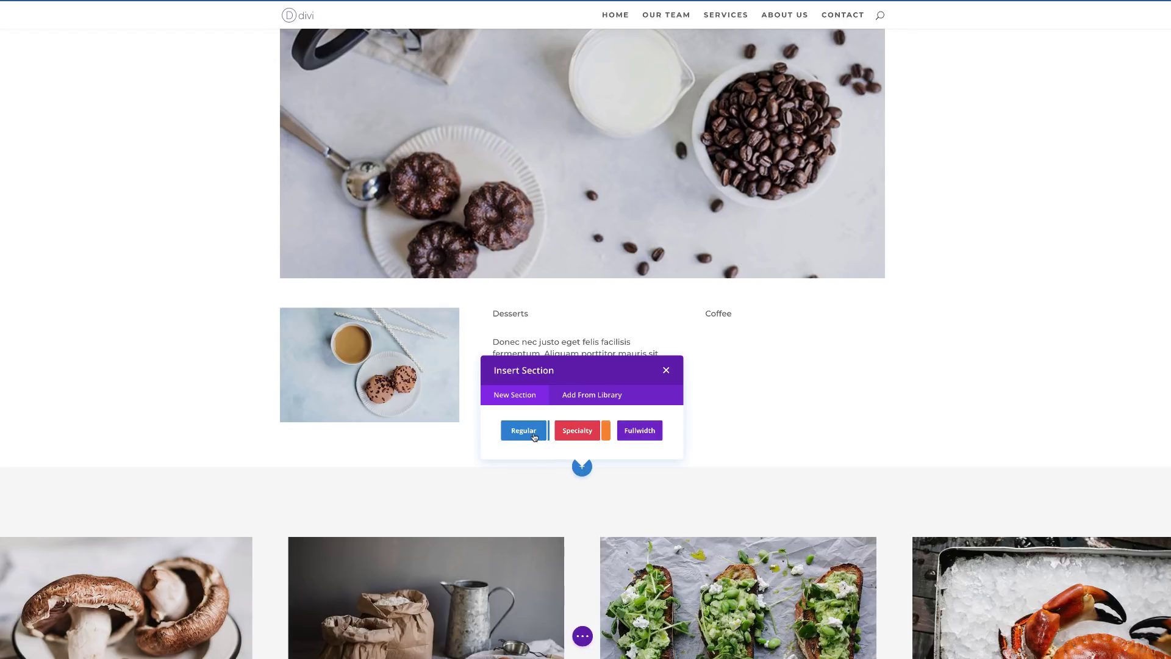
{"action": "left_click", "coordinate": [534, 437]}
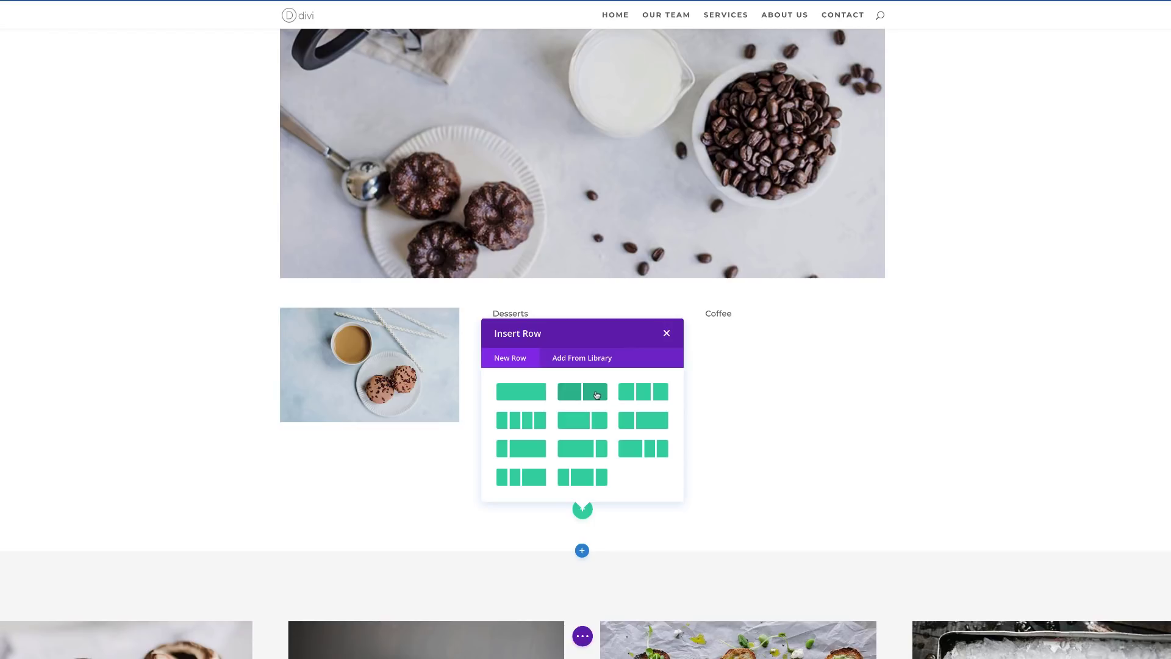
{"action": "left_click", "coordinate": [596, 395]}
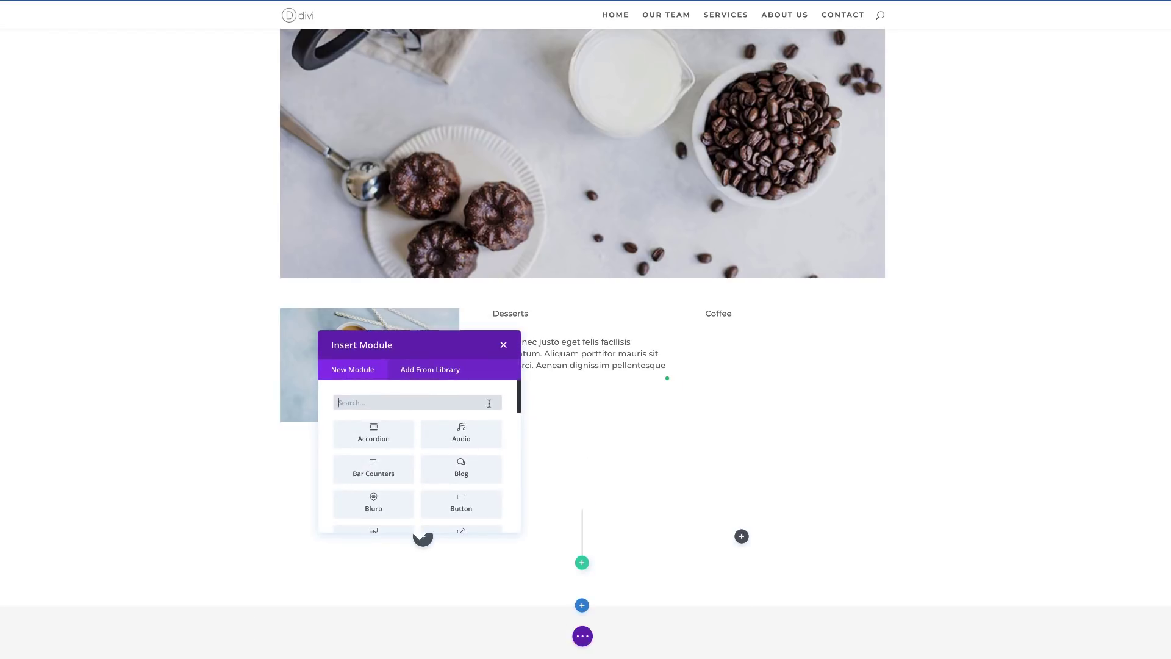
{"action": "left_click", "coordinate": [151, 416]}
- Move the crab image from the gallery grid into the first column of the new two-column row
{"action": "scroll", "coordinate": [198, 416], "scroll_direction": "down", "scroll_amount": 5}
{"action": "scroll", "coordinate": [200, 418], "scroll_direction": "down", "scroll_amount": 3}
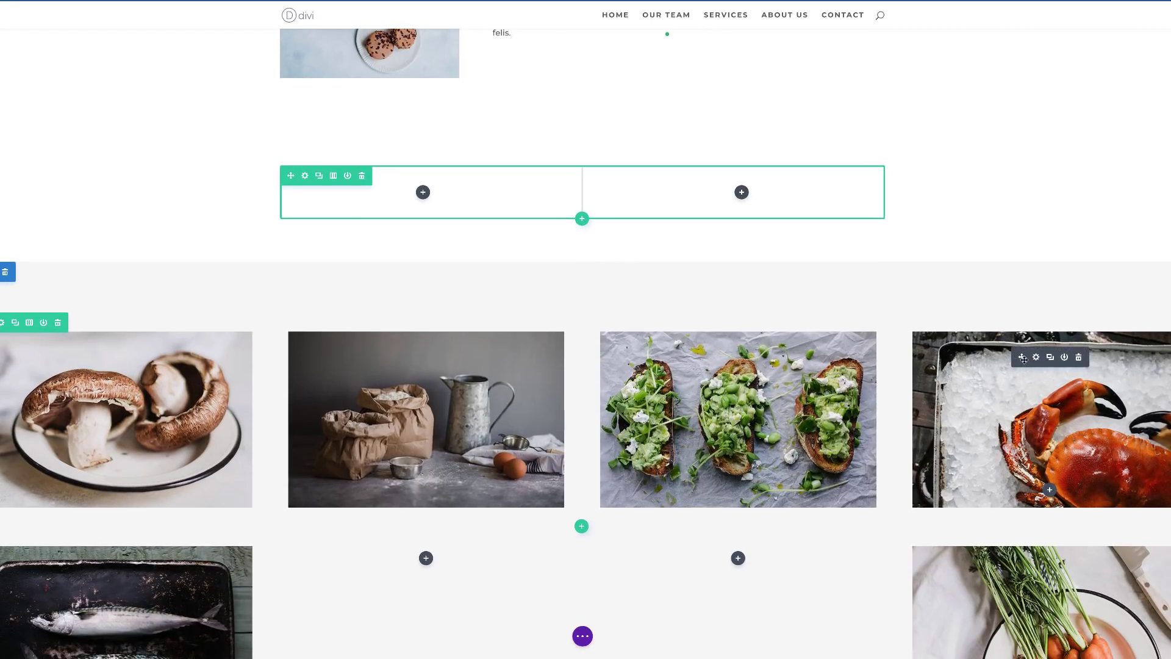
{"action": "left_click_drag", "start_coordinate": [1023, 357], "coordinate": [412, 201]}
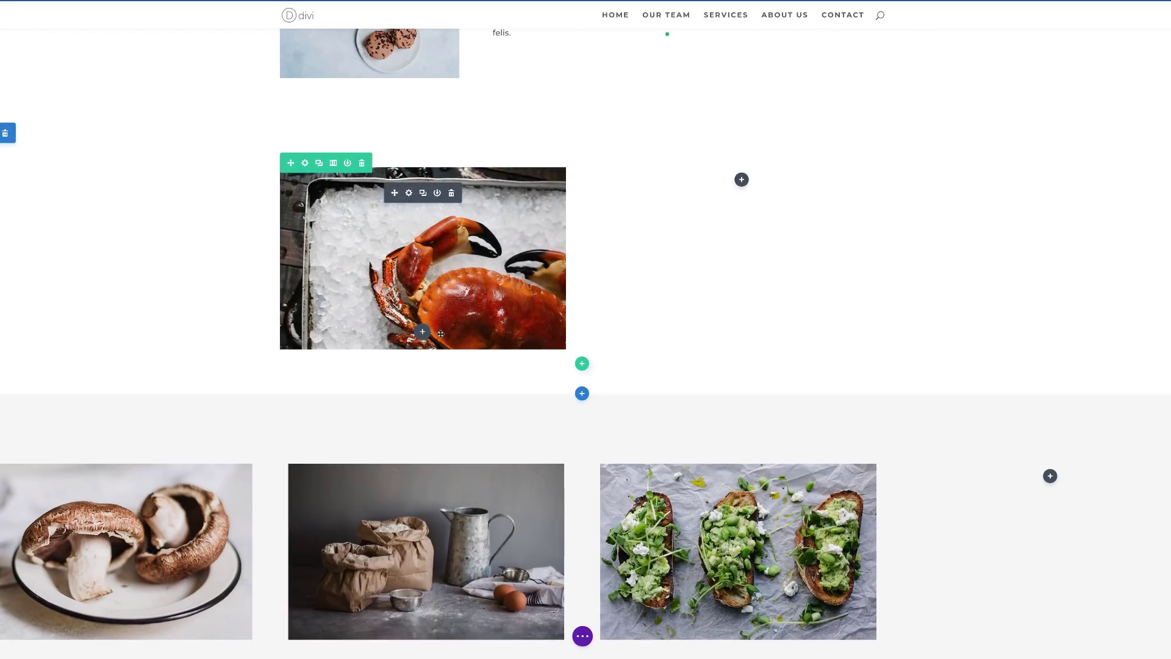
- Duplicate the paragraph text module below "Desserts" and move the copy beneath the crab image
{"action": "scroll", "coordinate": [484, 353], "scroll_direction": "up", "scroll_amount": 3}
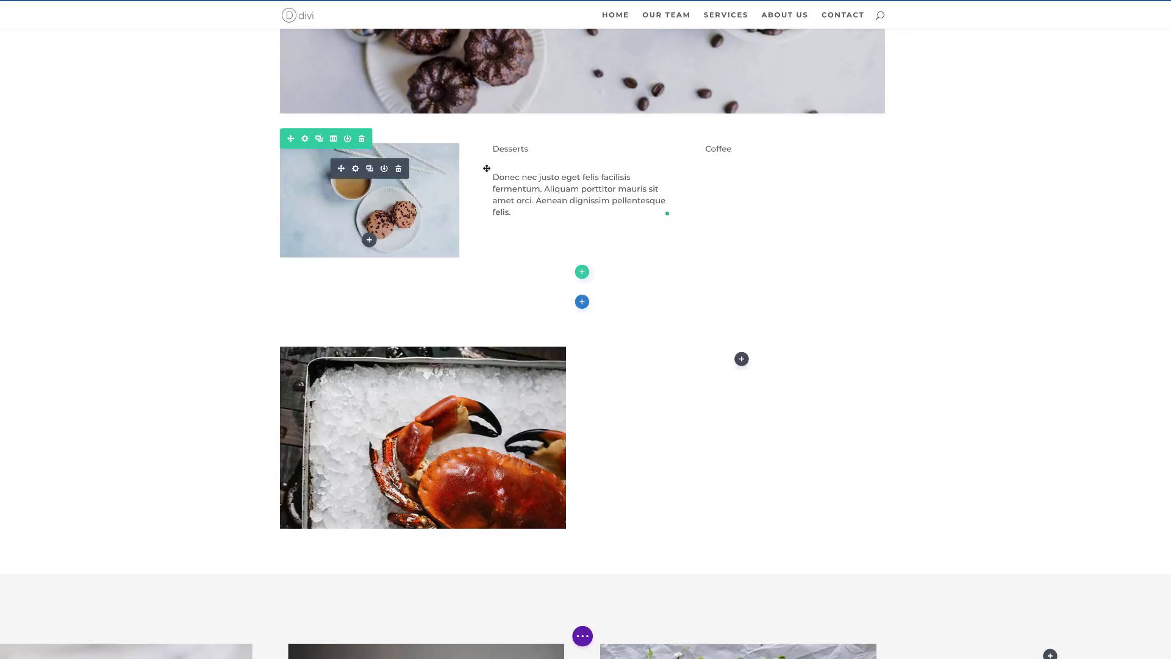
{"action": "left_click", "coordinate": [582, 178]}
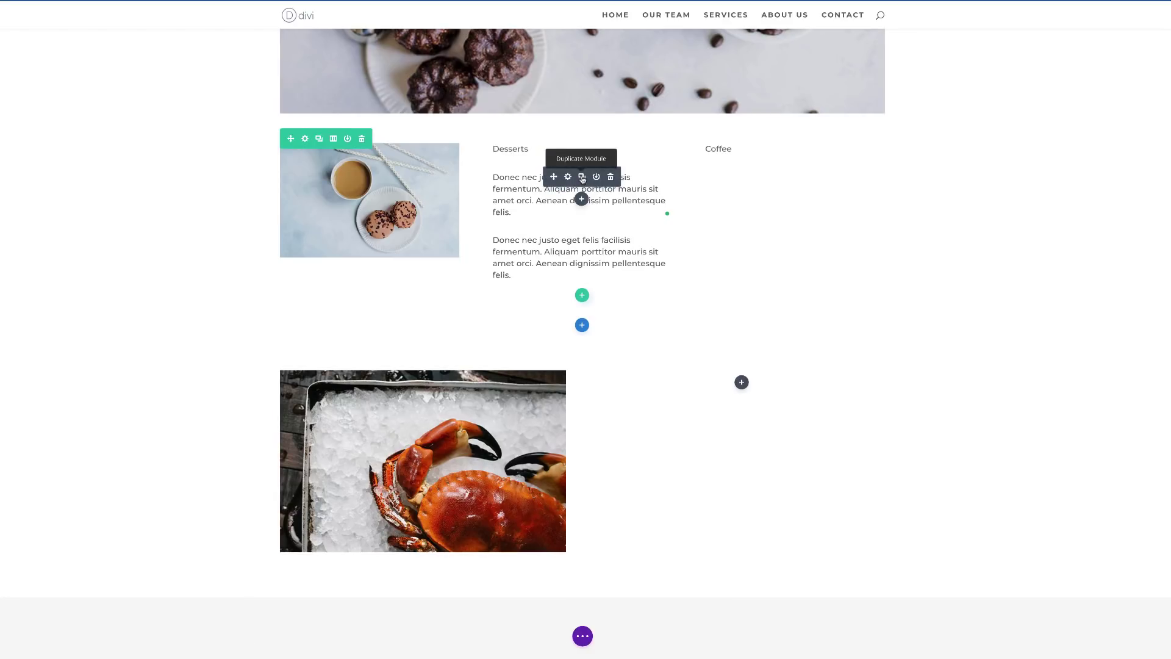
{"action": "scroll", "coordinate": [431, 298], "scroll_direction": "down", "scroll_amount": 1}
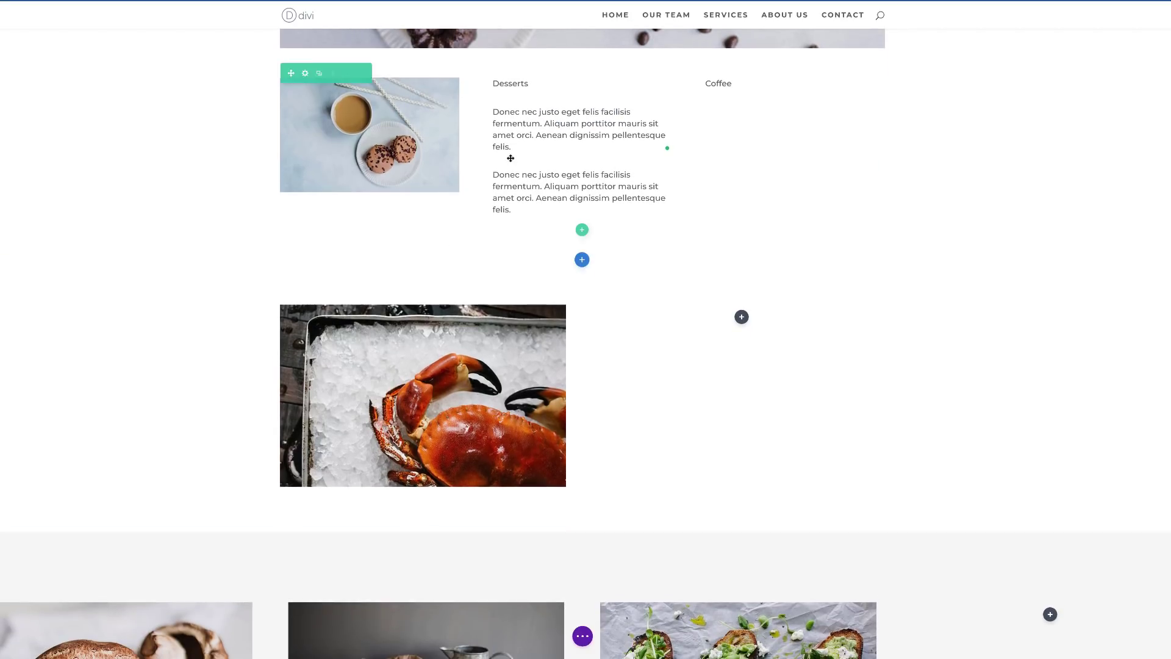
{"action": "mouse_move", "coordinate": [554, 174]}
{"action": "left_click_drag", "start_coordinate": [555, 174], "coordinate": [417, 477]}
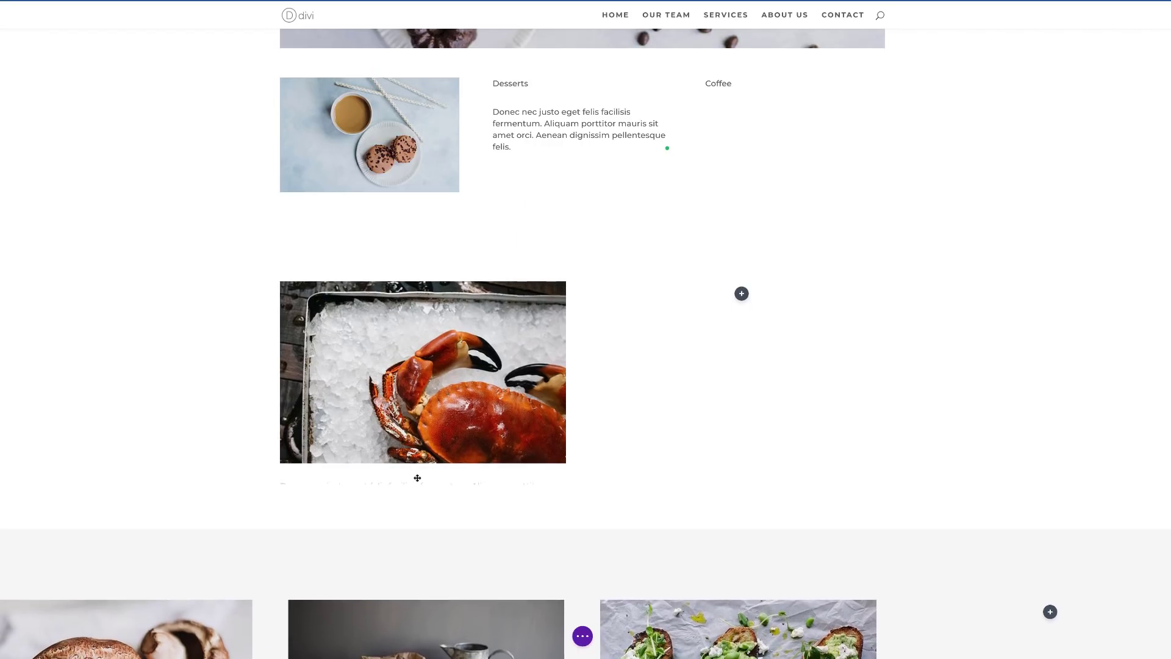
- Duplicate the "Desserts" text module, move the copy under the crab image's paragraph and change its text to "Crab"
{"action": "mouse_move", "coordinate": [579, 104]}
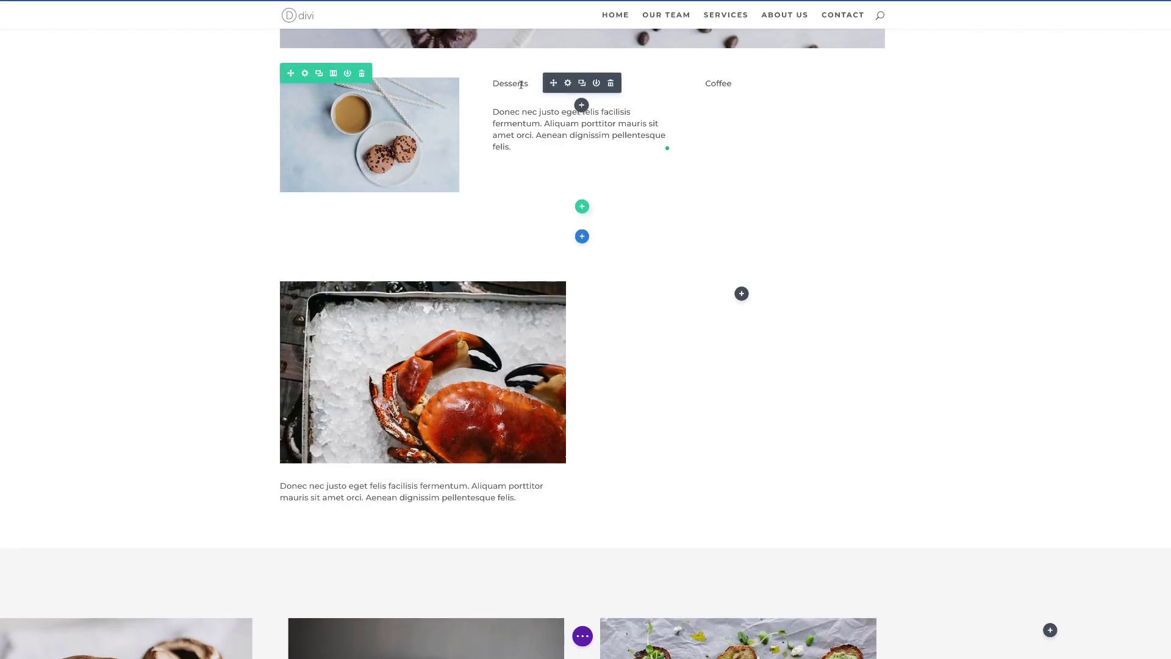
{"action": "left_click", "coordinate": [583, 83]}
{"action": "left_click_drag", "start_coordinate": [552, 111], "coordinate": [266, 526]}
{"action": "left_click", "coordinate": [315, 525]}
{"action": "type", "text": "Crab"}
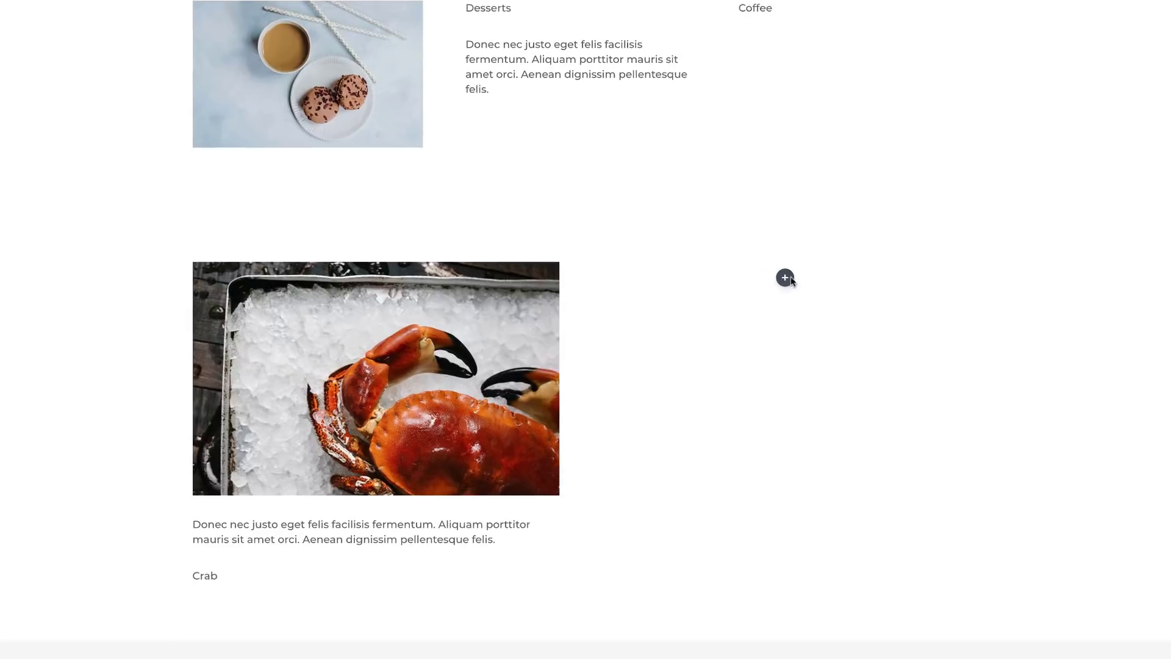
- Add a Text module reading "Seafood" to the second column beside the crab image, and save it
{"action": "left_click", "coordinate": [830, 264]}
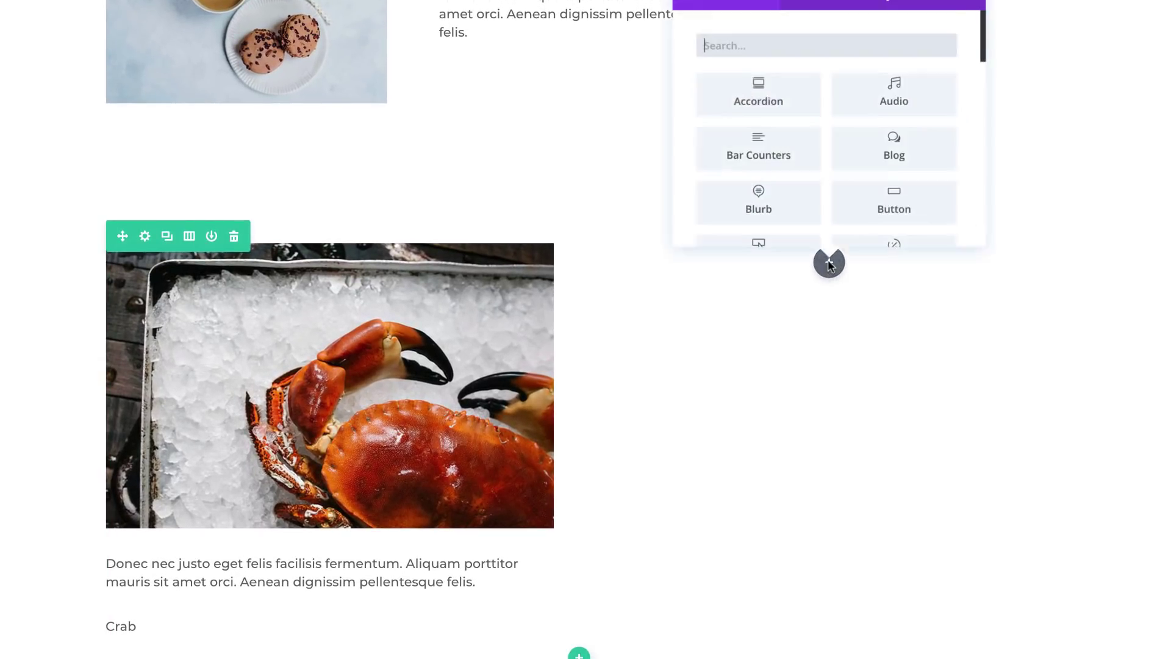
{"action": "type", "text": "text"}
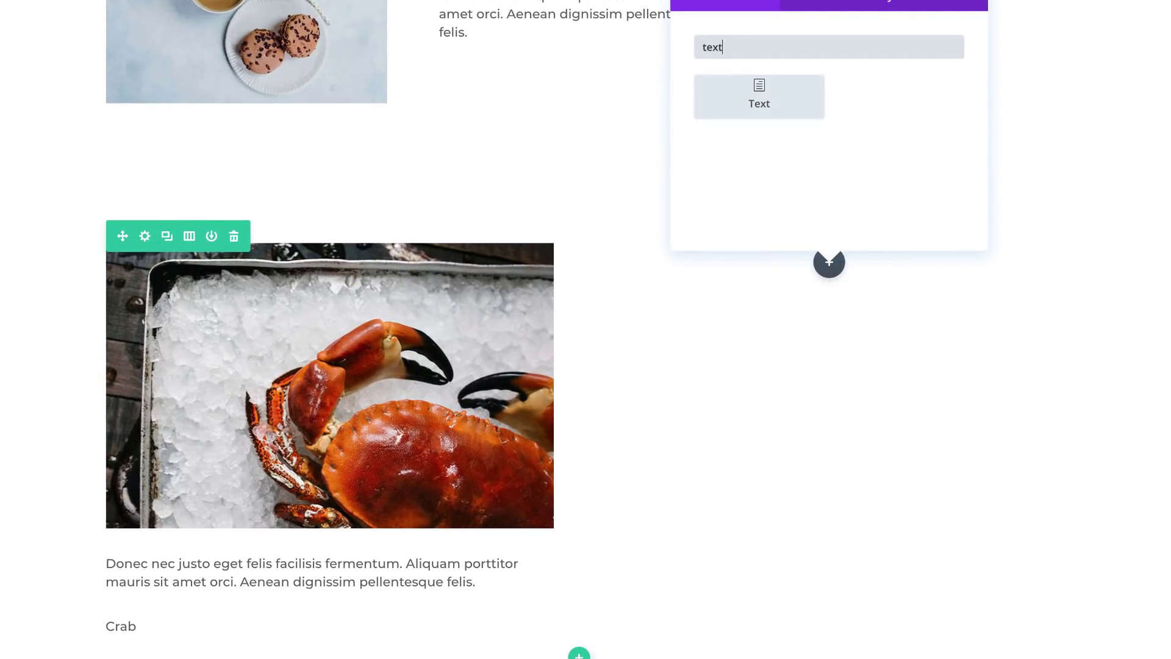
{"action": "left_click", "coordinate": [760, 96]}
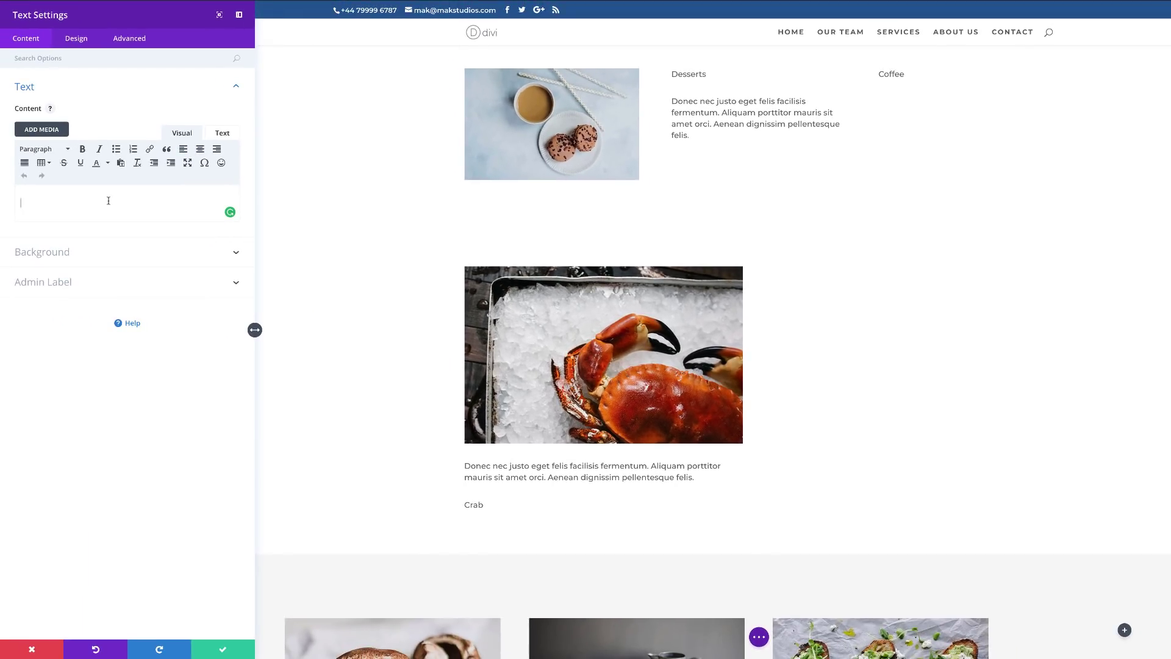
{"action": "type", "text": "Seafood"}
{"action": "left_click", "coordinate": [223, 651]}
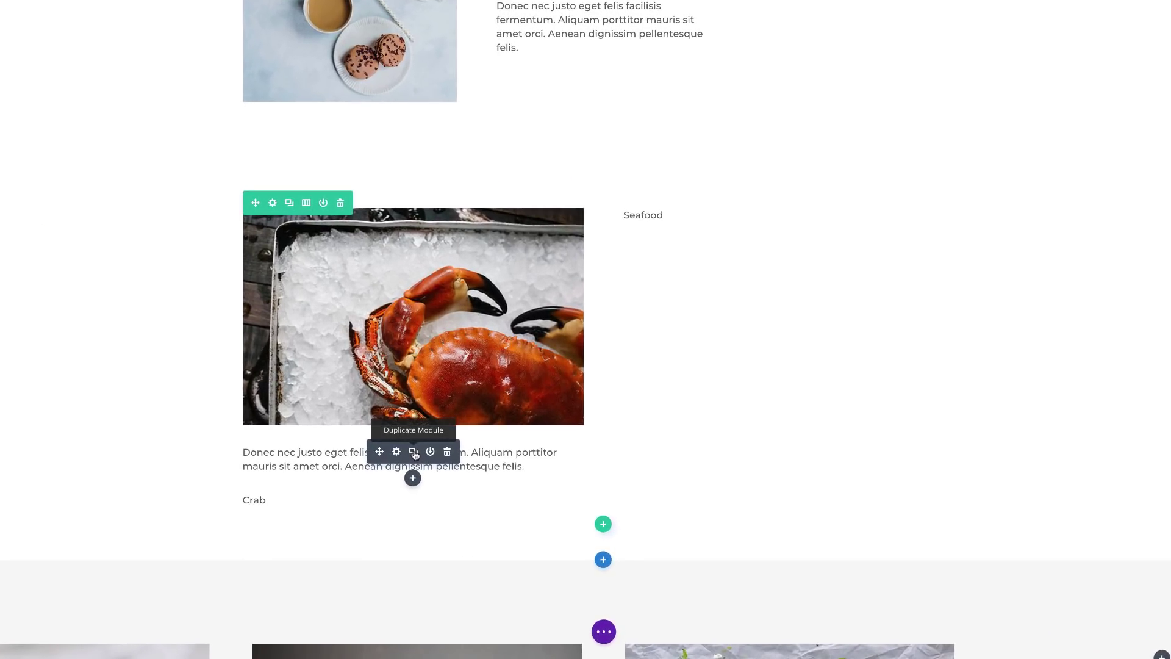
- Duplicate the paragraph text module under the crab image and move the copy below "Seafood" in the second column
{"action": "left_click", "coordinate": [414, 452]}
{"action": "left_click_drag", "start_coordinate": [378, 452], "coordinate": [662, 238]}
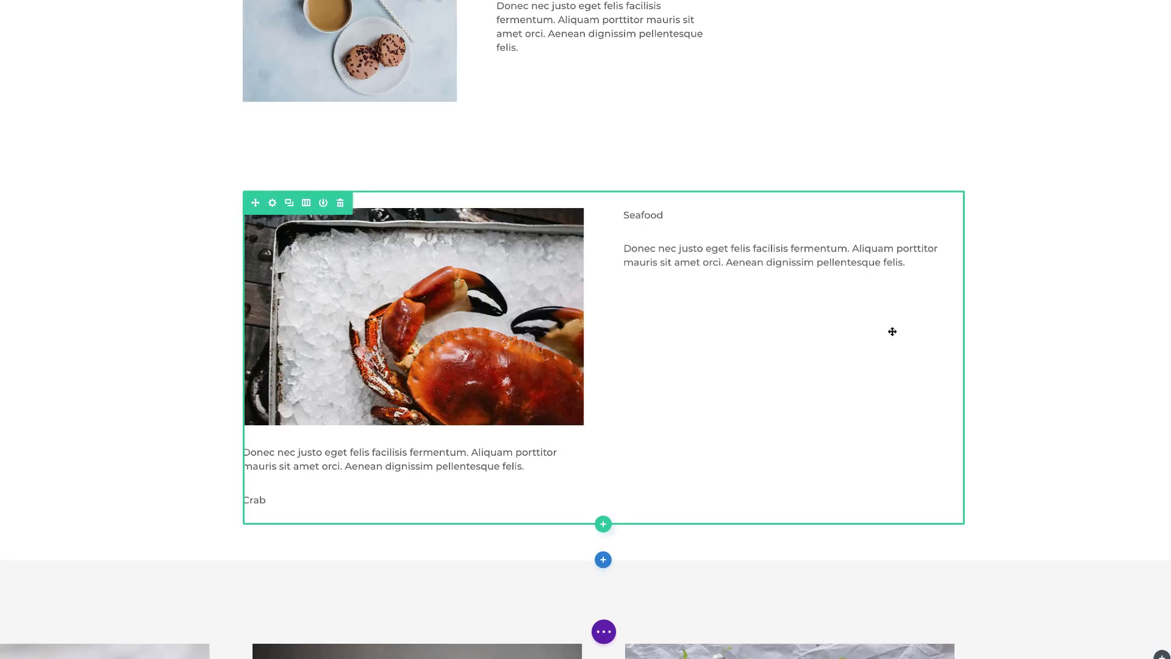
{"action": "scroll", "coordinate": [809, 413], "scroll_direction": "down", "scroll_amount": 10}
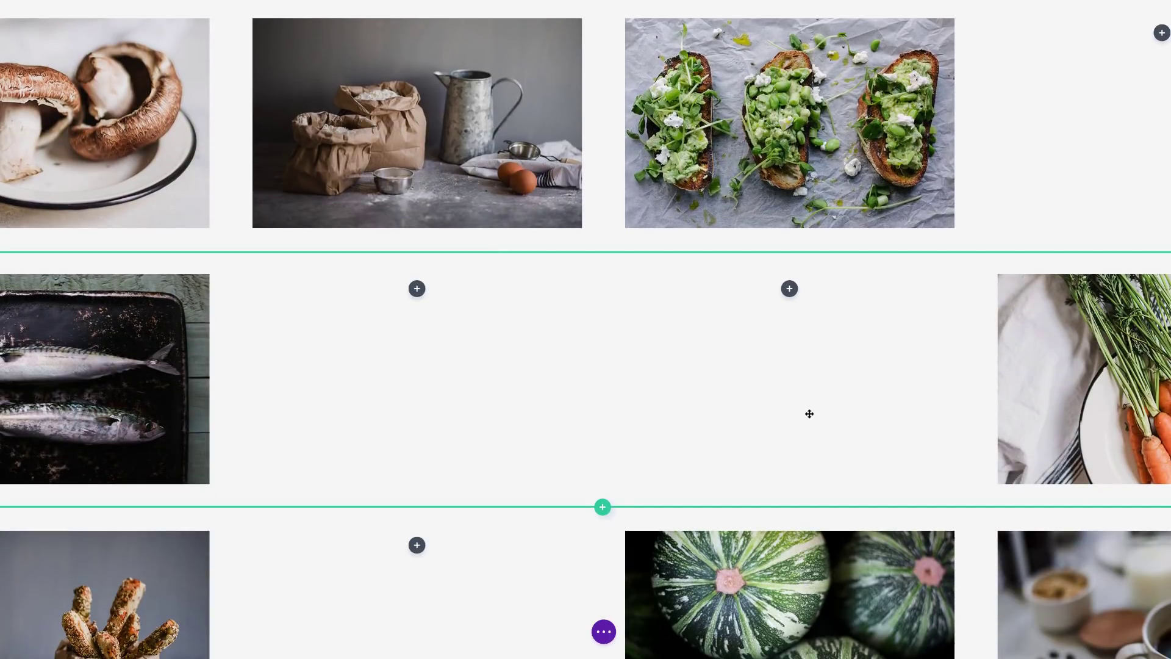
- Move the fish image from the grey gallery section to beneath the "Seafood" paragraph in the column beside the crab image
{"action": "scroll", "coordinate": [110, 378], "scroll_direction": "up", "scroll_amount": 3}
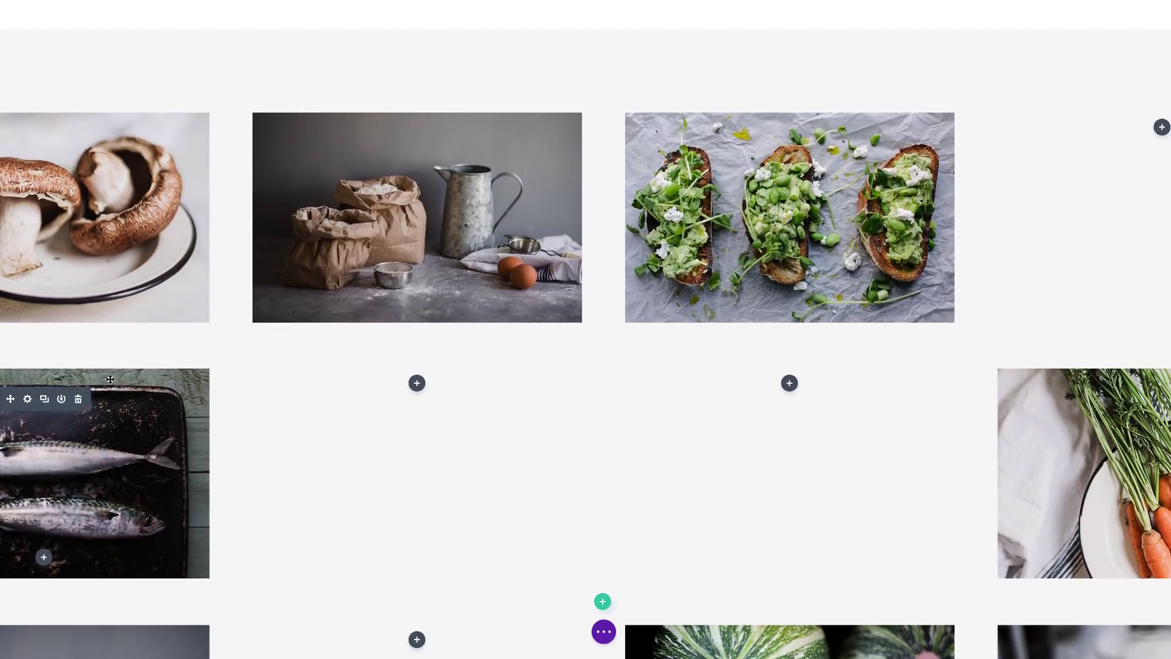
{"action": "scroll", "coordinate": [110, 379], "scroll_direction": "up", "scroll_amount": 2}
{"action": "left_click_drag", "start_coordinate": [10, 453], "coordinate": [733, 109]}
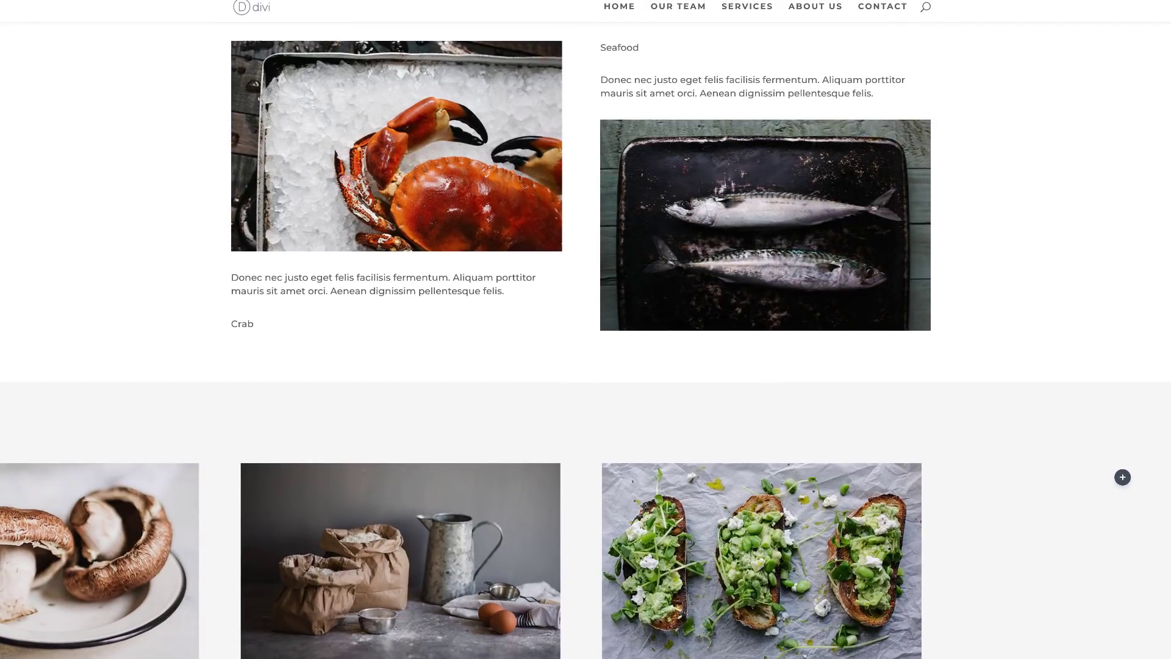
{"action": "scroll", "coordinate": [56, 282], "scroll_direction": "up", "scroll_amount": 3}
{"action": "scroll", "coordinate": [56, 283], "scroll_direction": "up", "scroll_amount": 2}
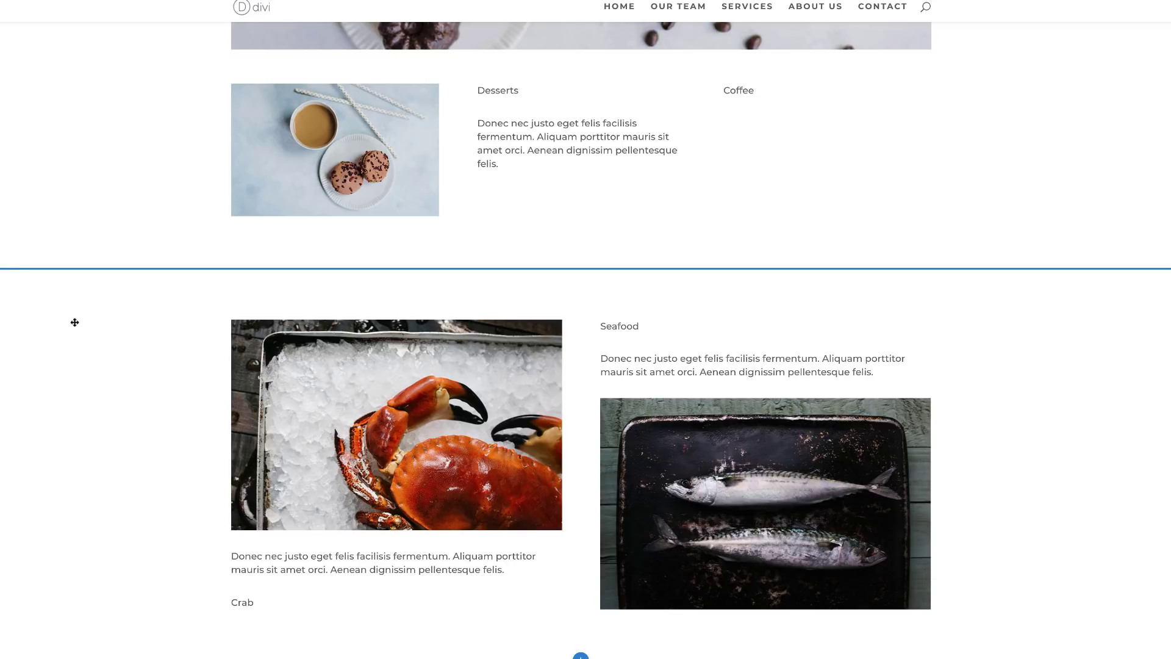
- Delete the leftover grey gallery section with the mushroom, flour and toast images below the crab section
{"action": "scroll", "coordinate": [126, 342], "scroll_direction": "down", "scroll_amount": 3}
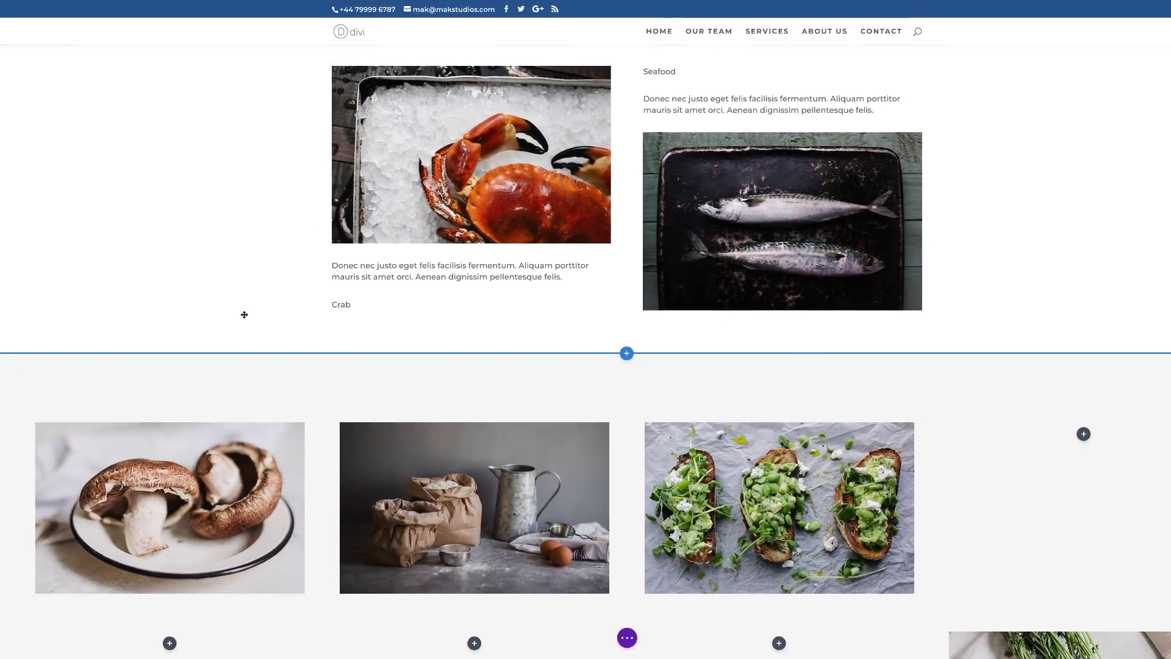
{"action": "scroll", "coordinate": [168, 332], "scroll_direction": "down", "scroll_amount": 2}
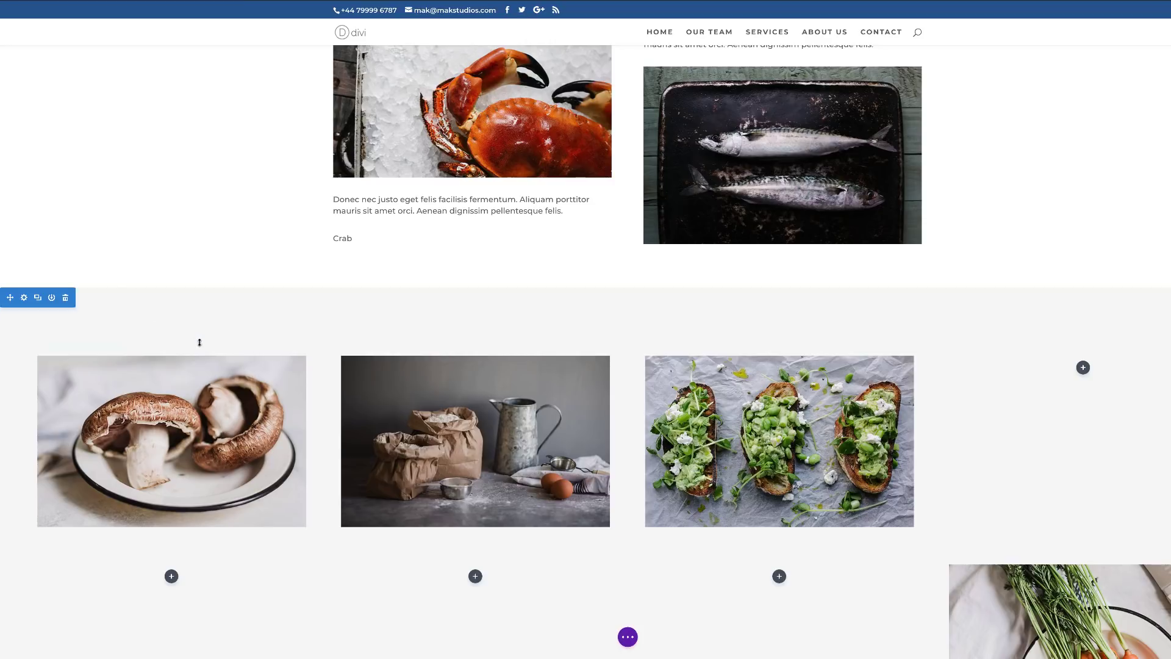
{"action": "scroll", "coordinate": [319, 371], "scroll_direction": "down", "scroll_amount": 1}
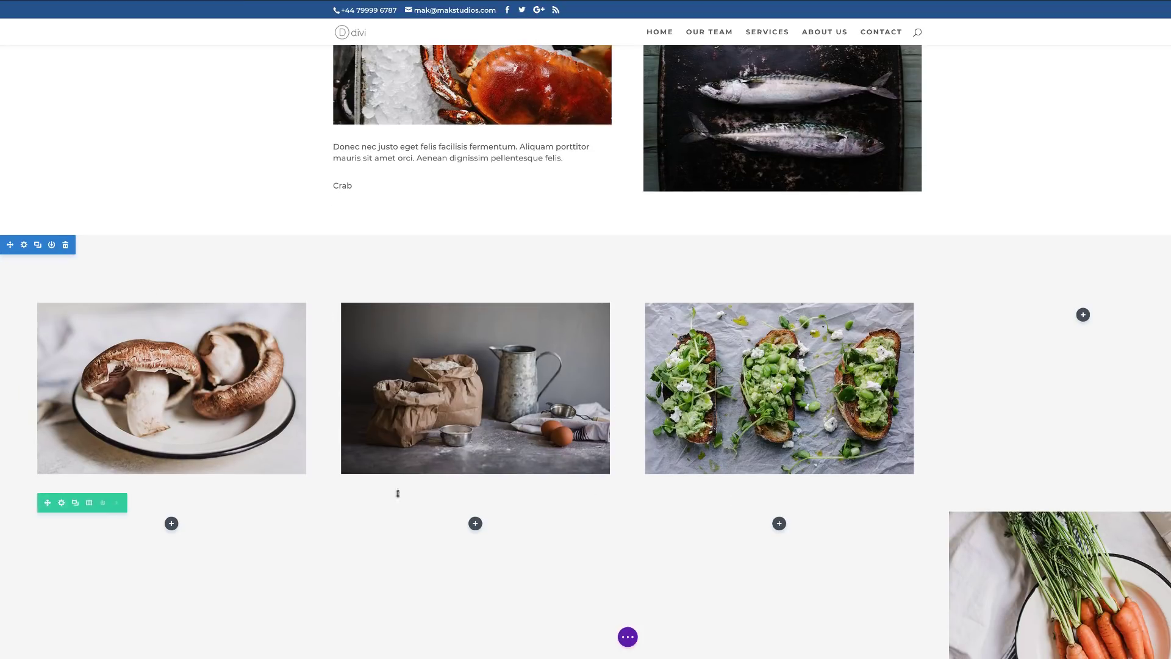
{"action": "left_click", "coordinate": [65, 245]}
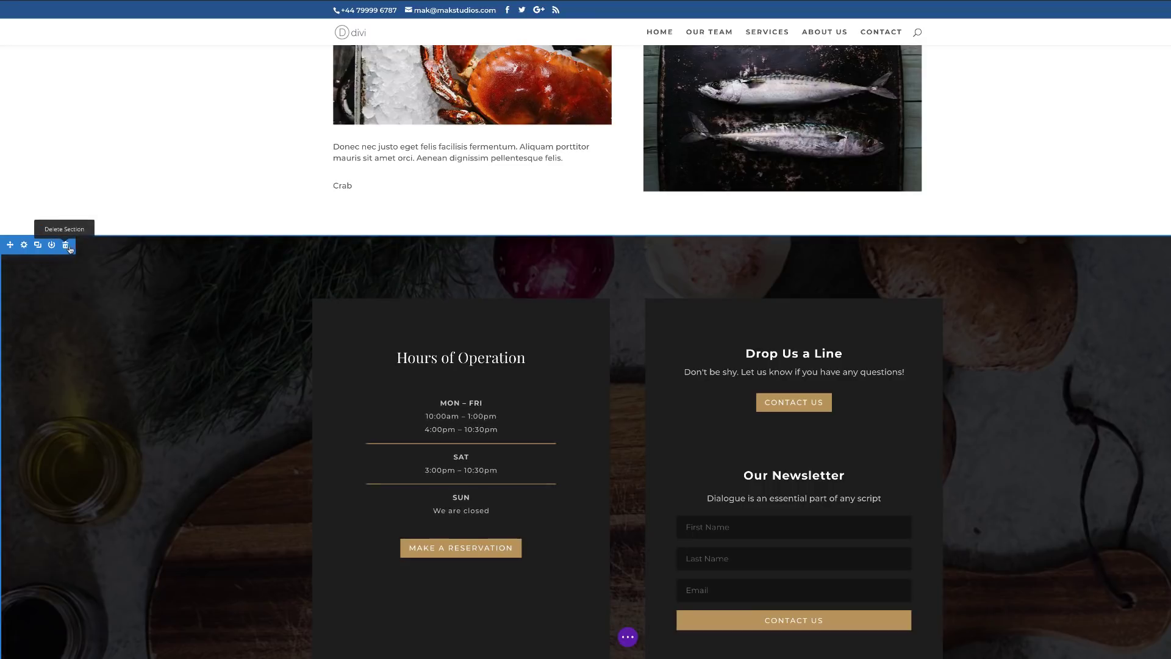
- Set the "Bake" text module's font to Playfair Display with Bold weight
{"action": "scroll", "coordinate": [317, 302], "scroll_direction": "up", "scroll_amount": 10}
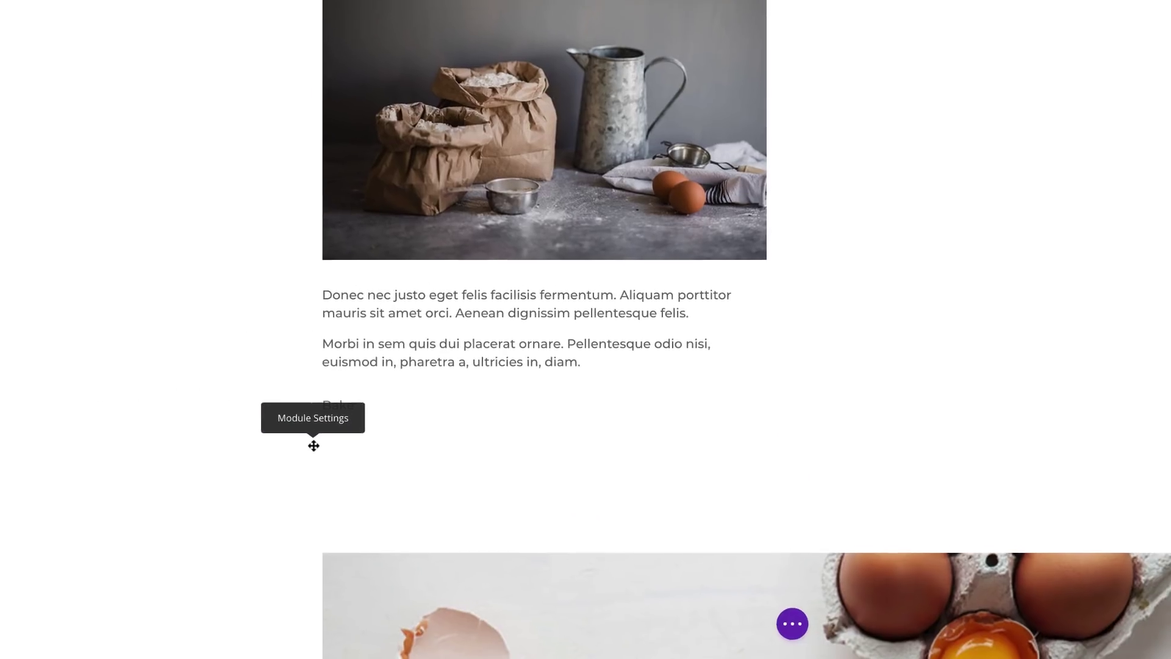
{"action": "left_click", "coordinate": [303, 438]}
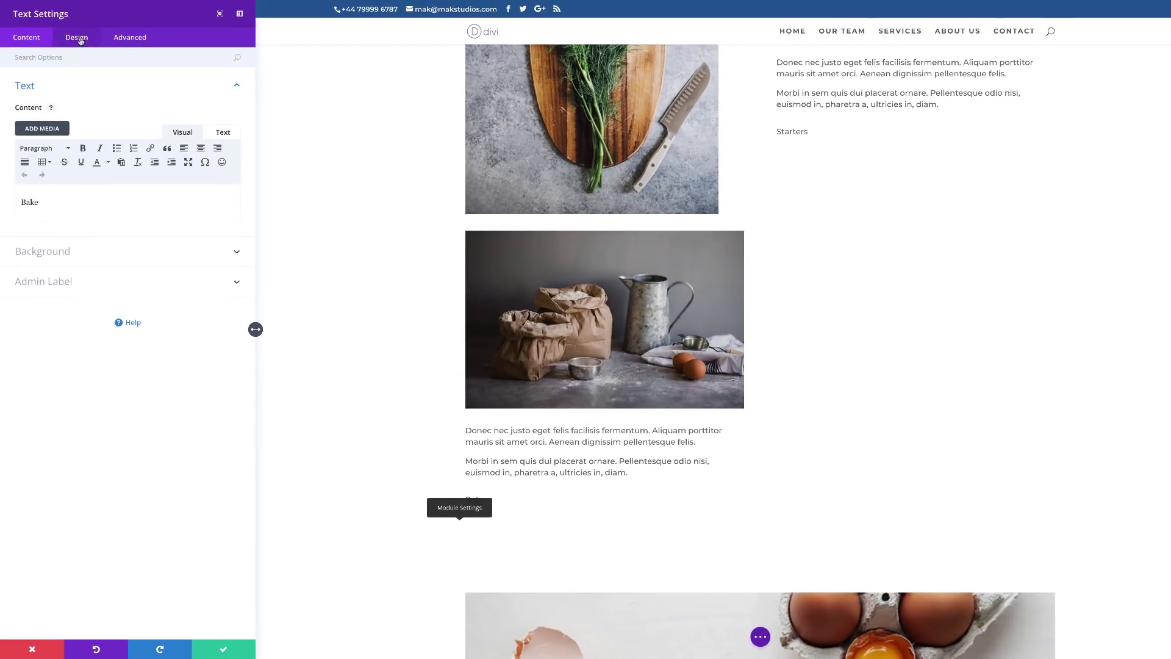
{"action": "left_click", "coordinate": [76, 37]}
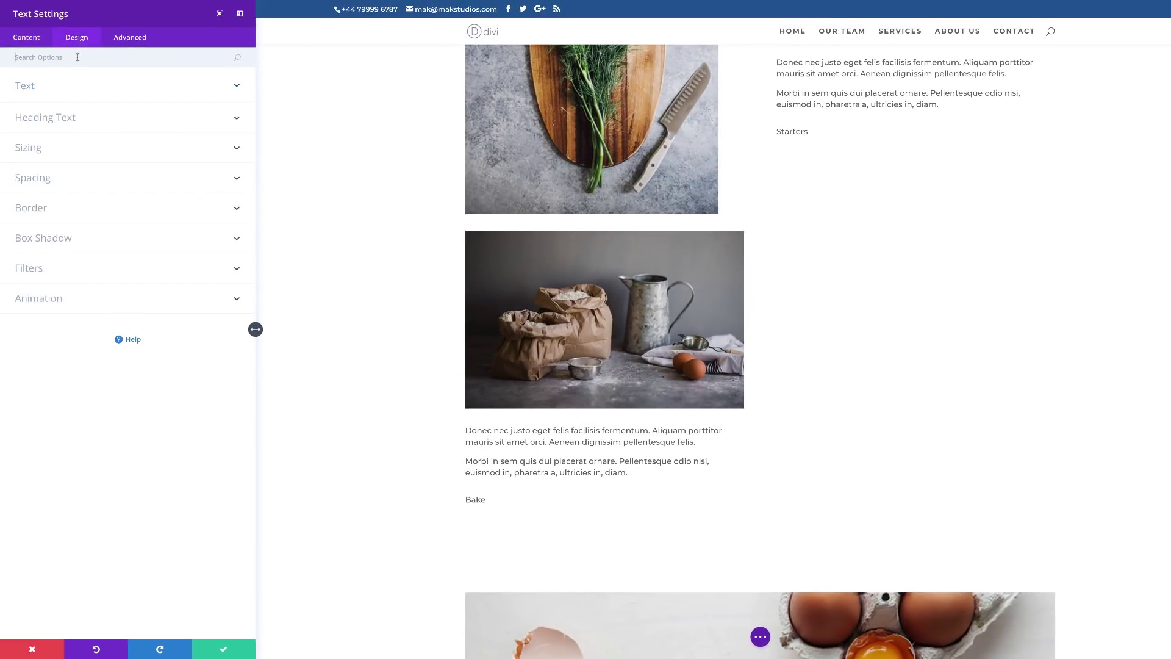
{"action": "left_click", "coordinate": [48, 93]}
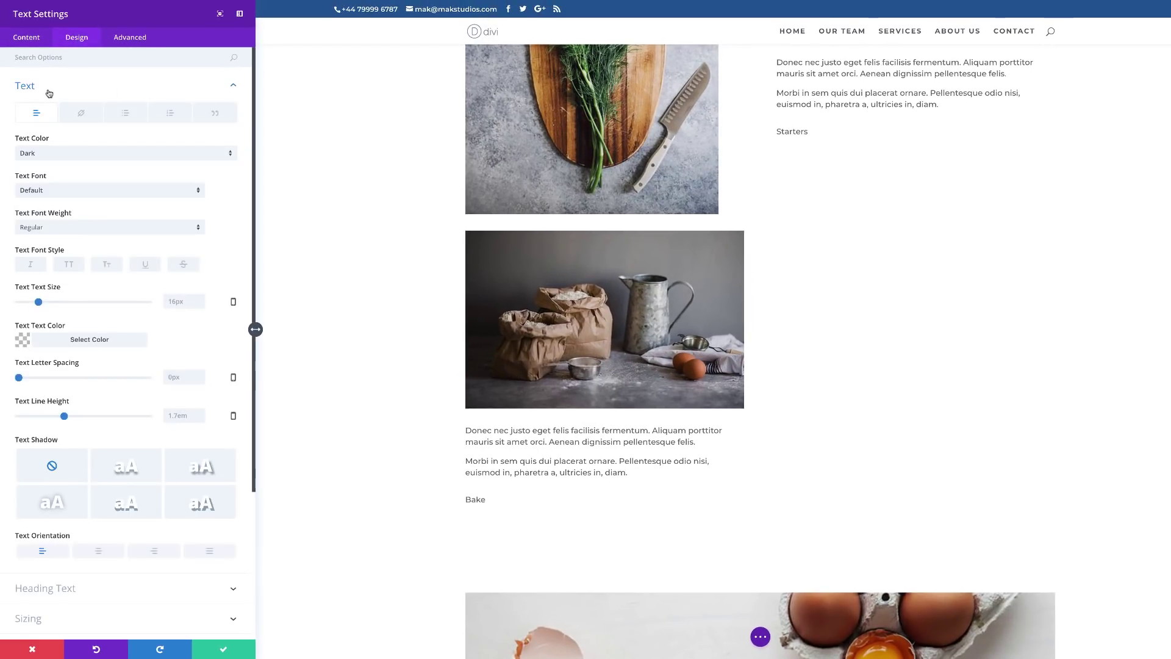
{"action": "left_click", "coordinate": [51, 191]}
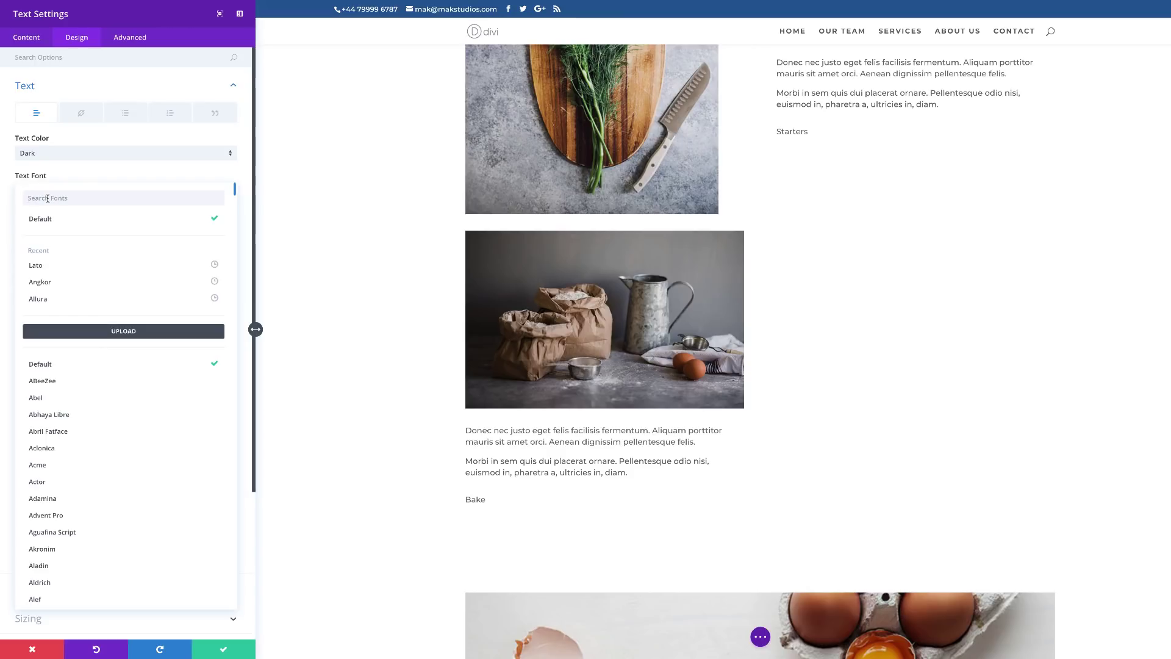
{"action": "type", "text": "pla"}
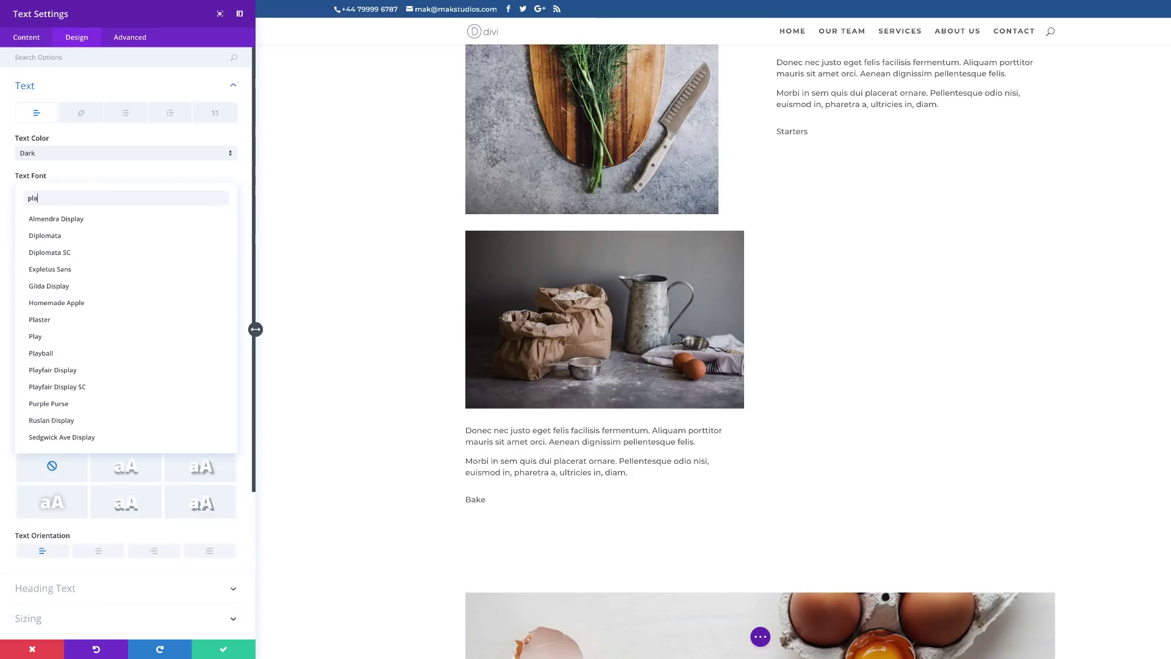
{"action": "left_click", "coordinate": [51, 303]}
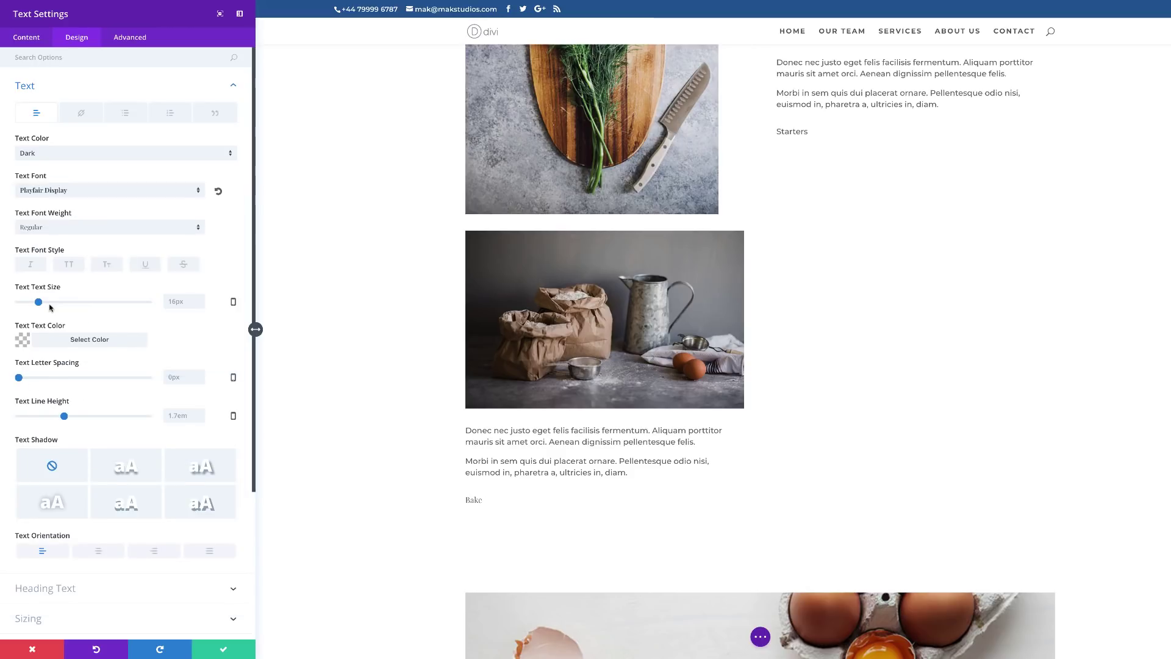
{"action": "left_click", "coordinate": [71, 228]}
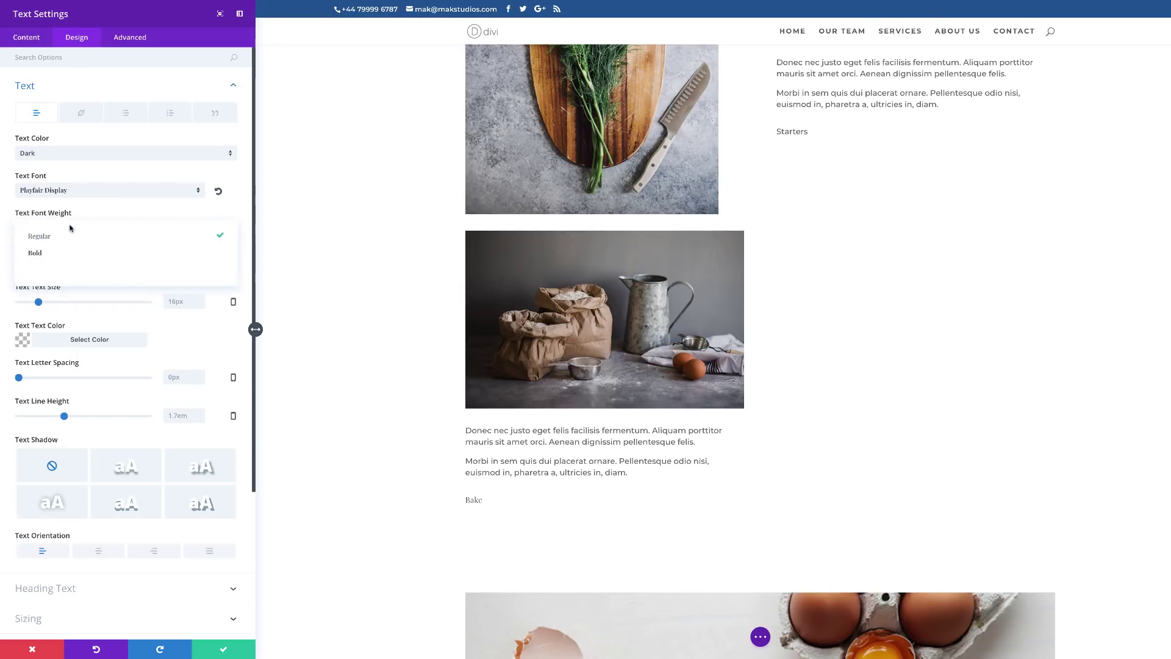
{"action": "left_click", "coordinate": [60, 251]}
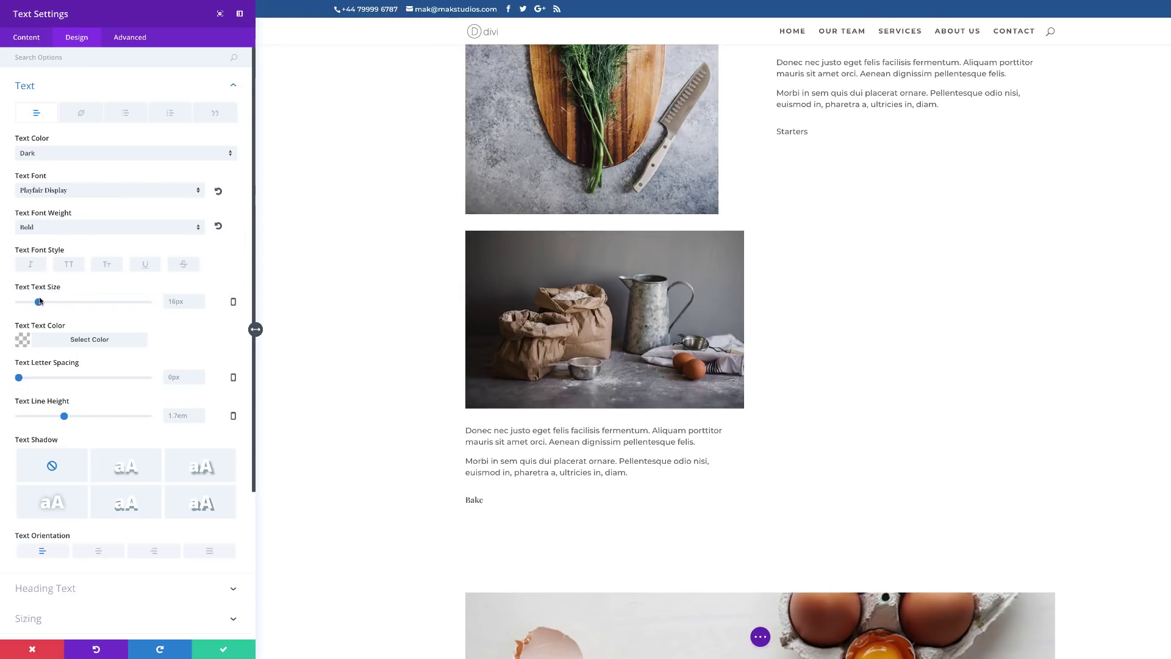
- Set the "Bake" text size to 72px on desktop and 50px on tablet, and enlarge its smartphone size as well
{"action": "left_click_drag", "start_coordinate": [39, 302], "coordinate": [112, 307]}
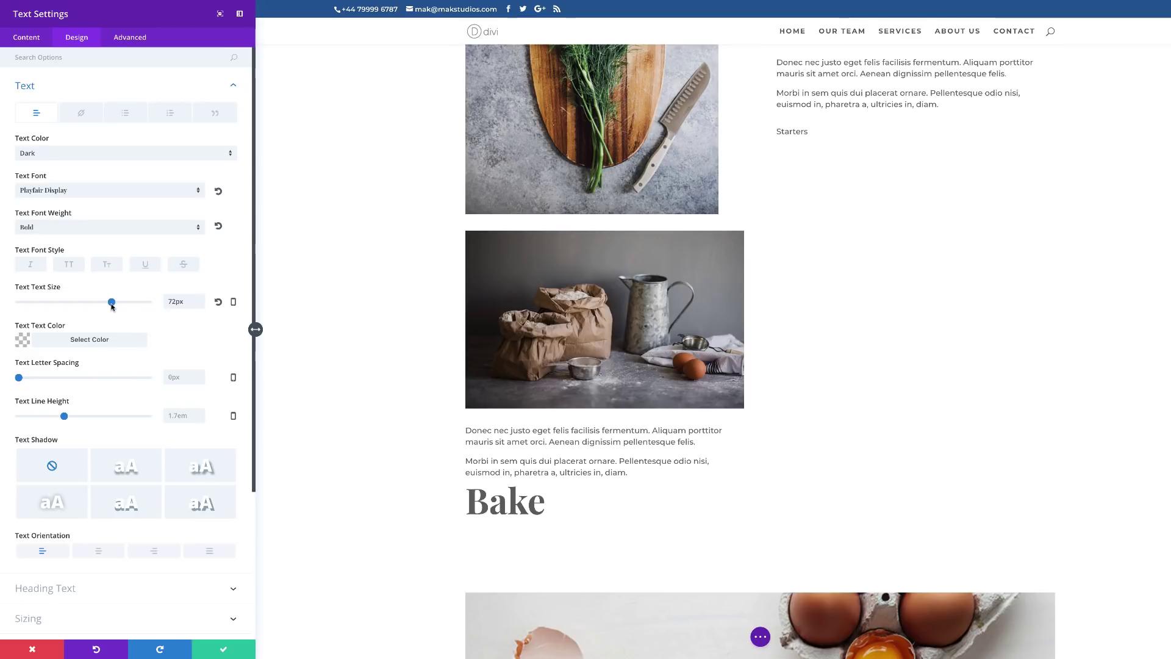
{"action": "left_click", "coordinate": [233, 303]}
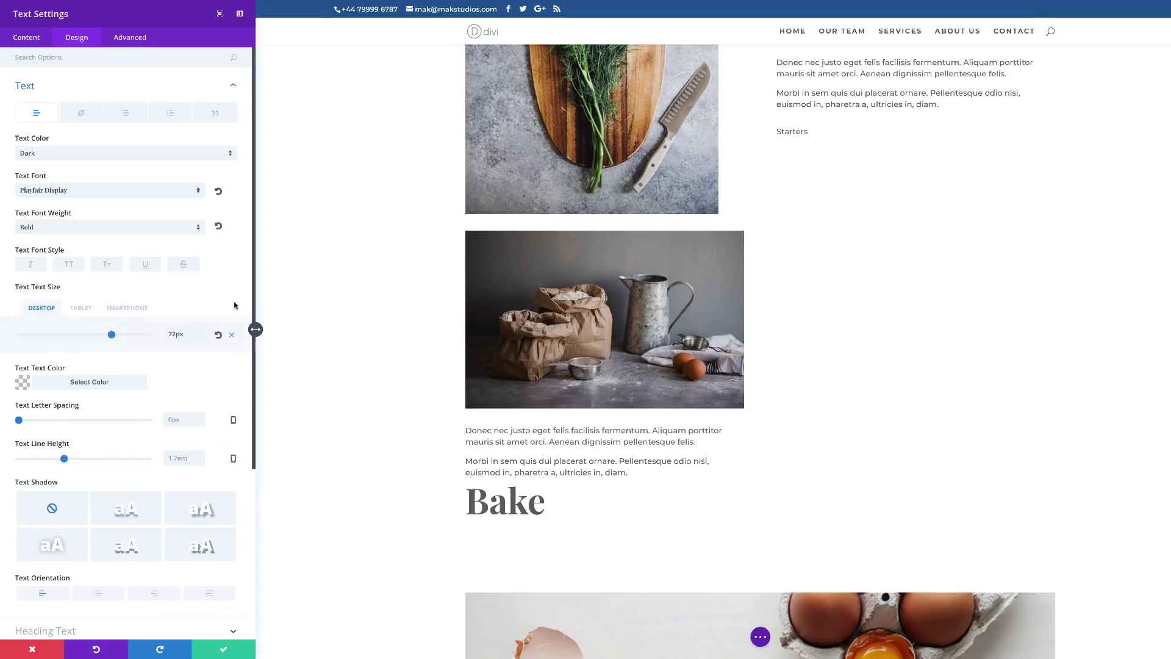
{"action": "left_click", "coordinate": [80, 308]}
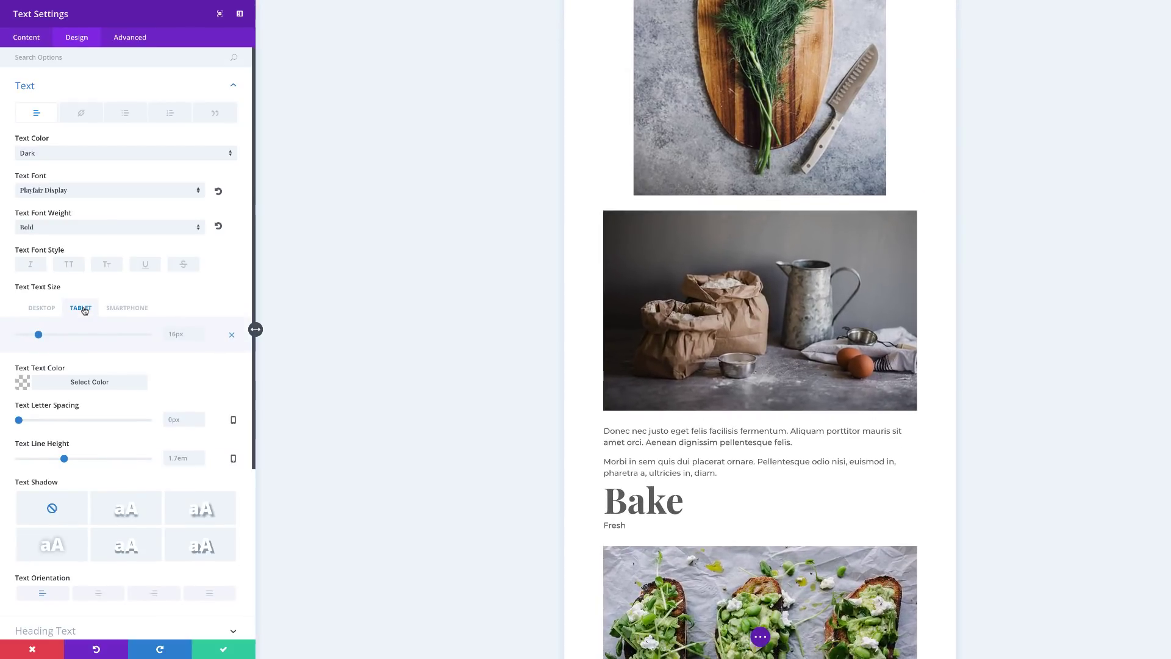
{"action": "left_click_drag", "start_coordinate": [38, 334], "coordinate": [84, 336]}
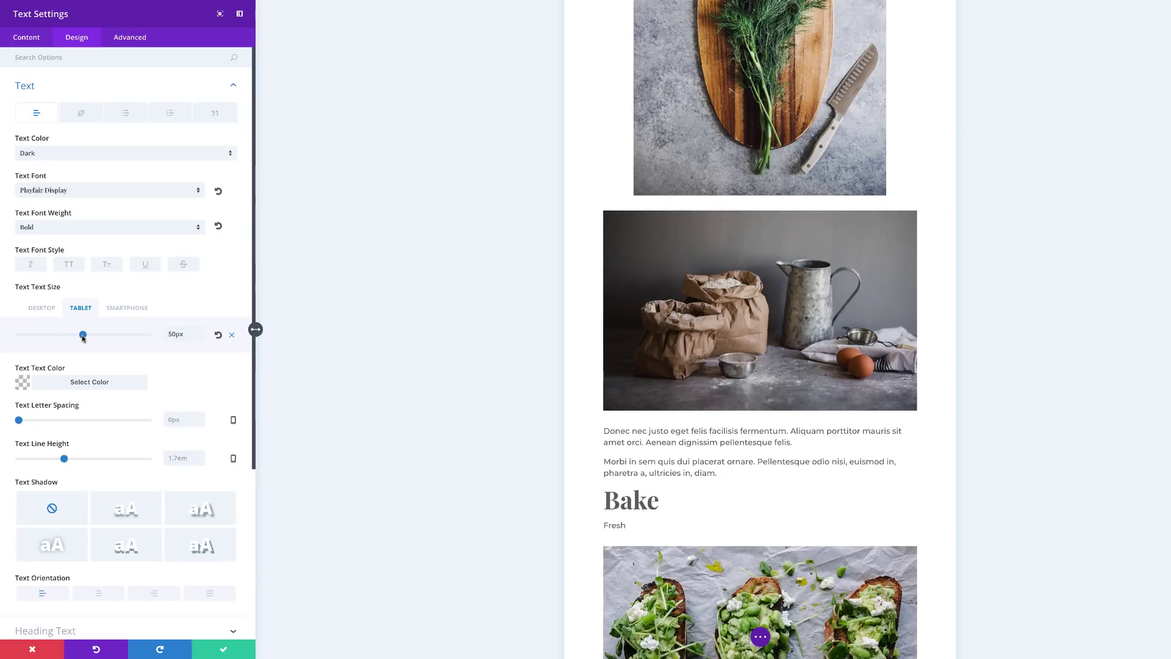
{"action": "left_click", "coordinate": [126, 308]}
{"action": "left_click_drag", "start_coordinate": [39, 337], "coordinate": [71, 335]}
{"action": "left_click", "coordinate": [49, 312]}
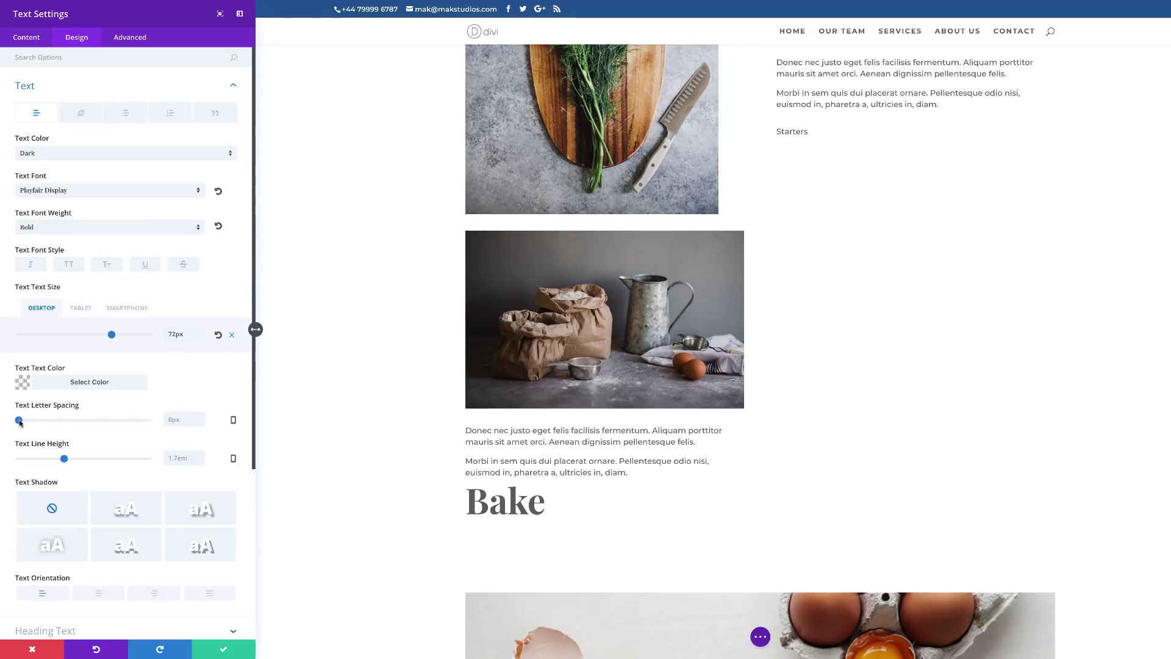
- Set the "Bake" text's letter spacing to 12px and line height to 1em, and save the module
{"action": "left_click_drag", "start_coordinate": [19, 420], "coordinate": [34, 420]}
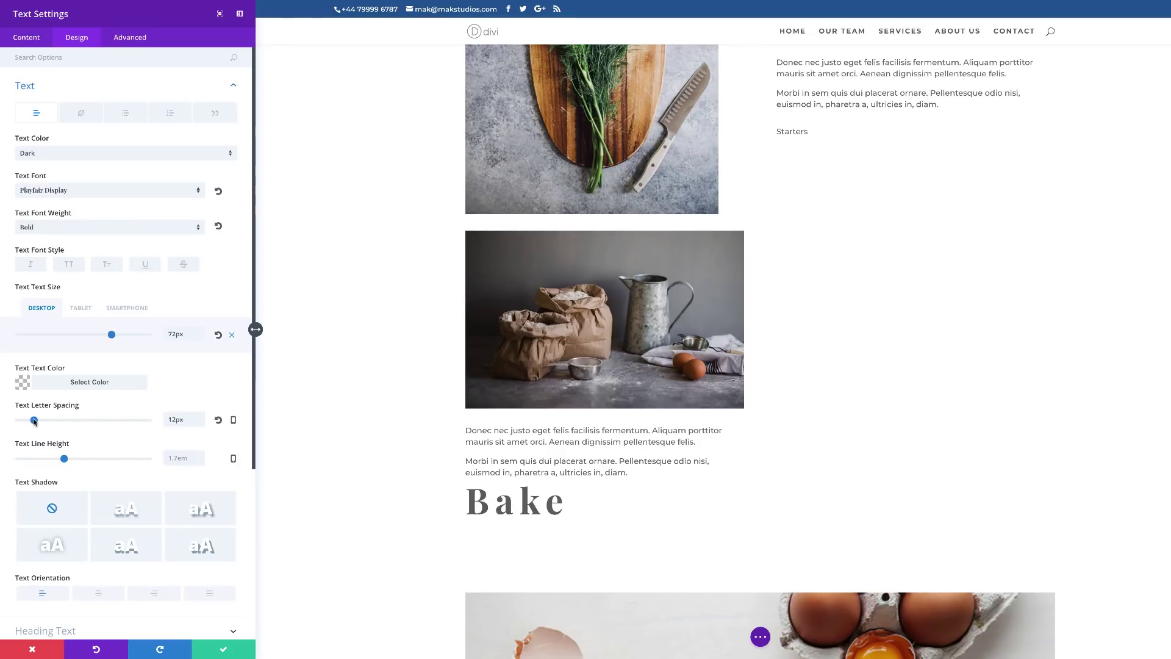
{"action": "left_click_drag", "start_coordinate": [61, 460], "coordinate": [16, 458]}
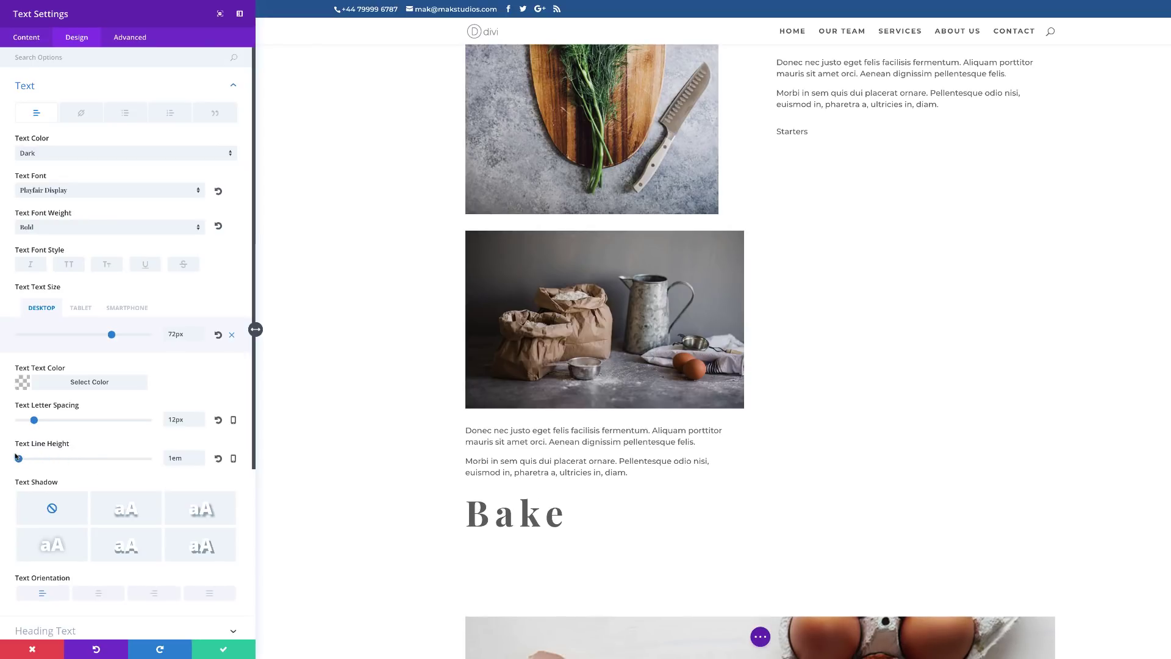
{"action": "scroll", "coordinate": [16, 458], "scroll_direction": "down", "scroll_amount": 4}
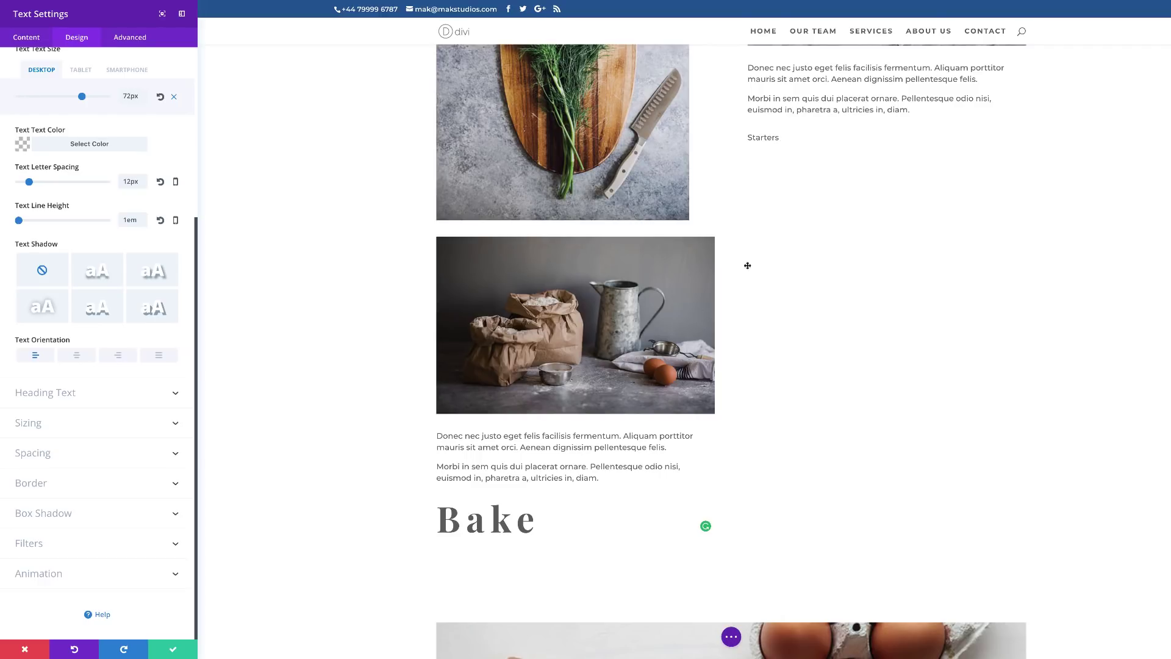
{"action": "left_click", "coordinate": [175, 651]}
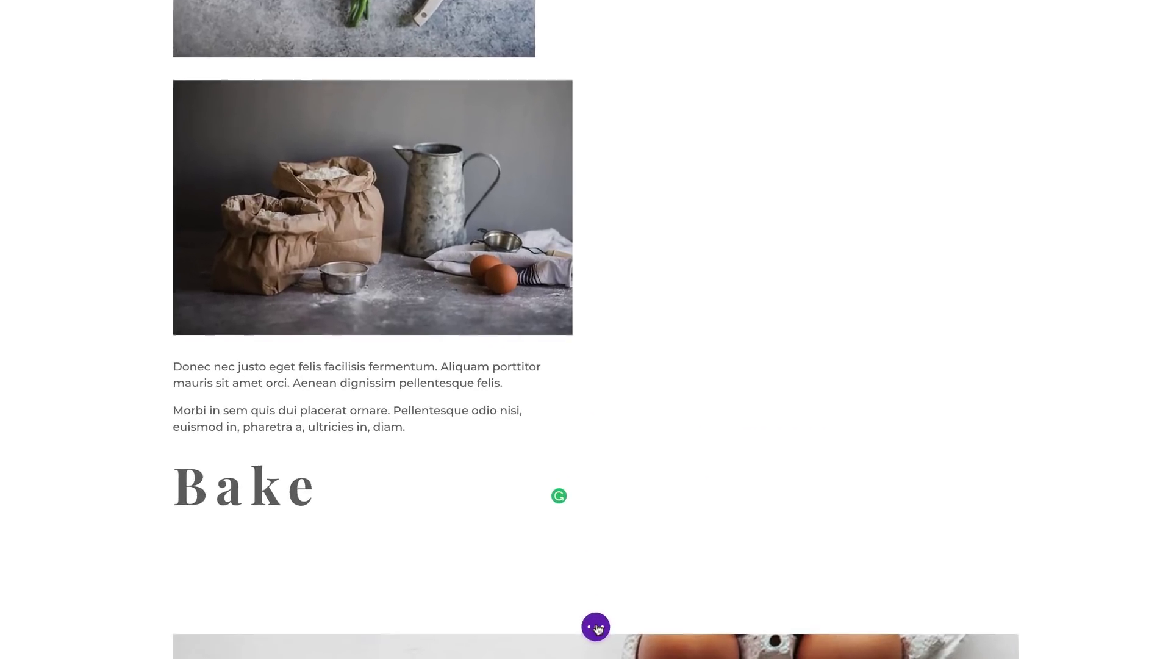
- Switch the builder to wireframe view and copy the style of the "Bake" text module in the first section
{"action": "left_click", "coordinate": [581, 623]}
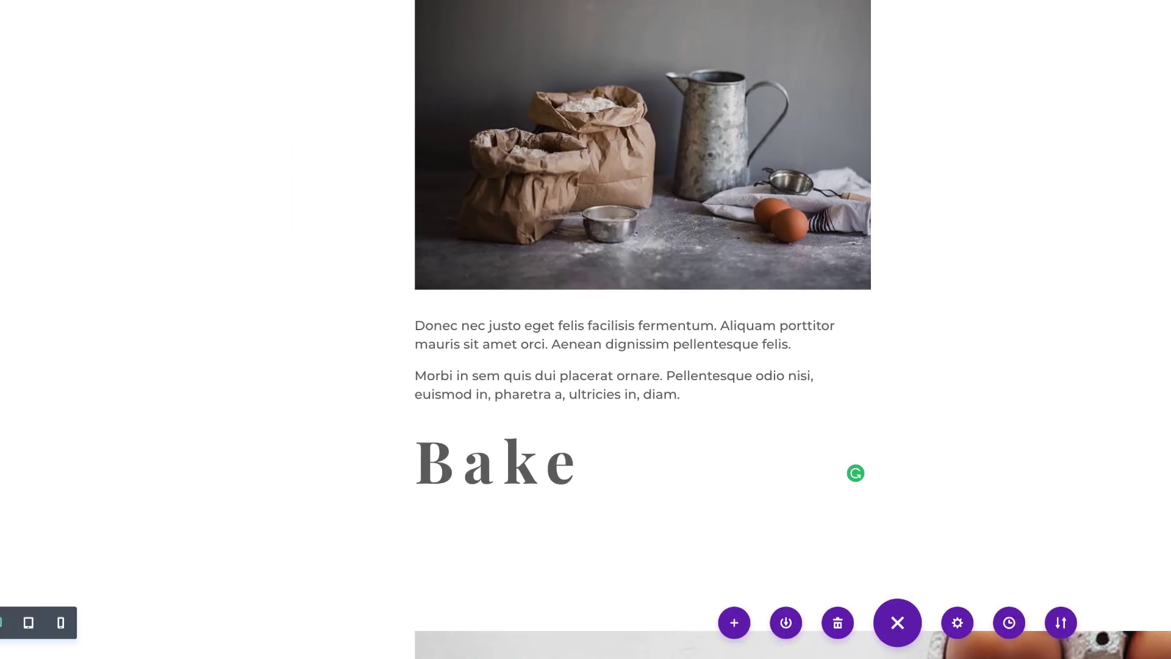
{"action": "left_click", "coordinate": [53, 623]}
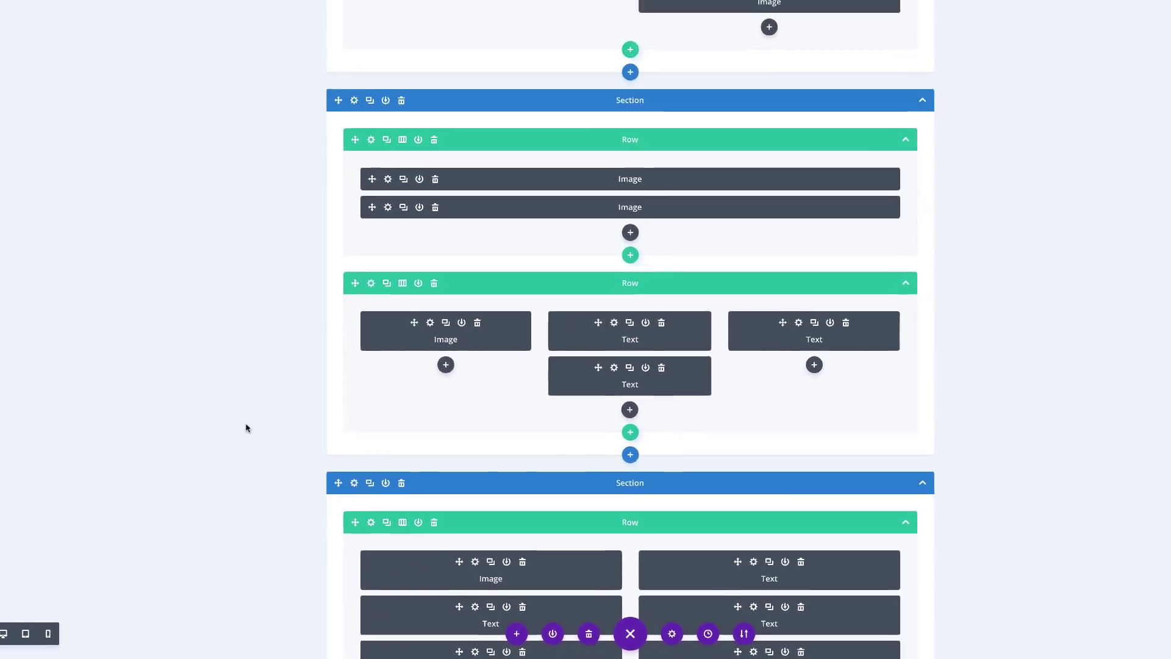
{"action": "scroll", "coordinate": [218, 440], "scroll_direction": "up", "scroll_amount": 5}
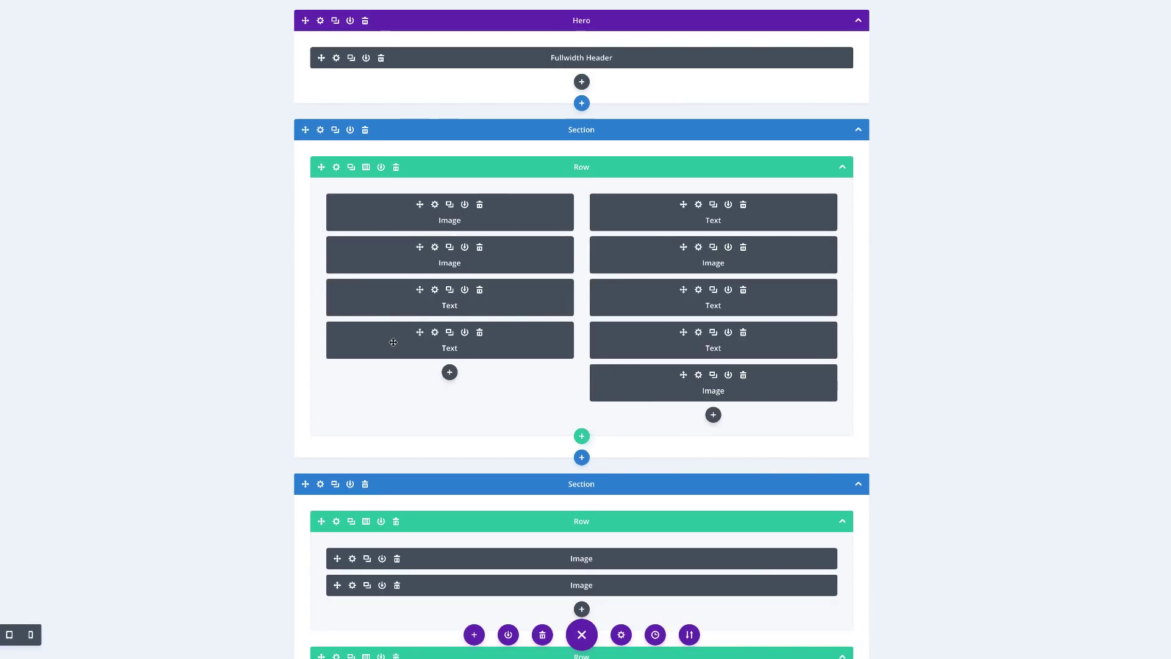
{"action": "right_click", "coordinate": [393, 342]}
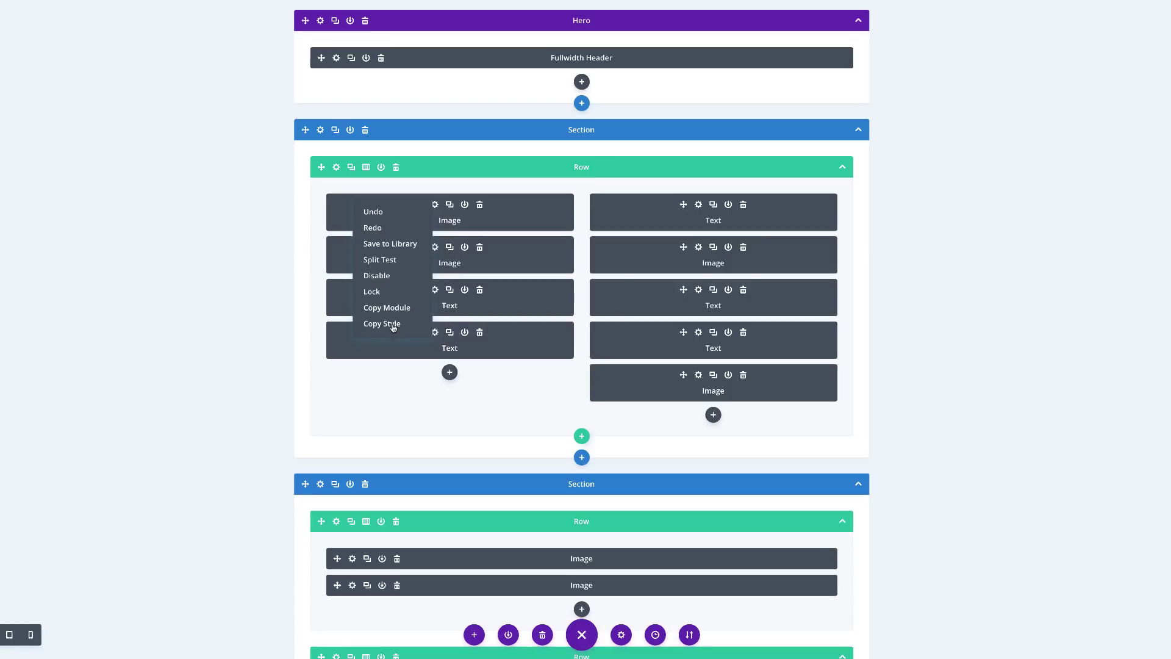
{"action": "left_click", "coordinate": [394, 325]}
- Paste the copied style onto the "Fresh" and "Starters" text modules in the second column of the first section
{"action": "key", "text": "ctrl+shift+w"}
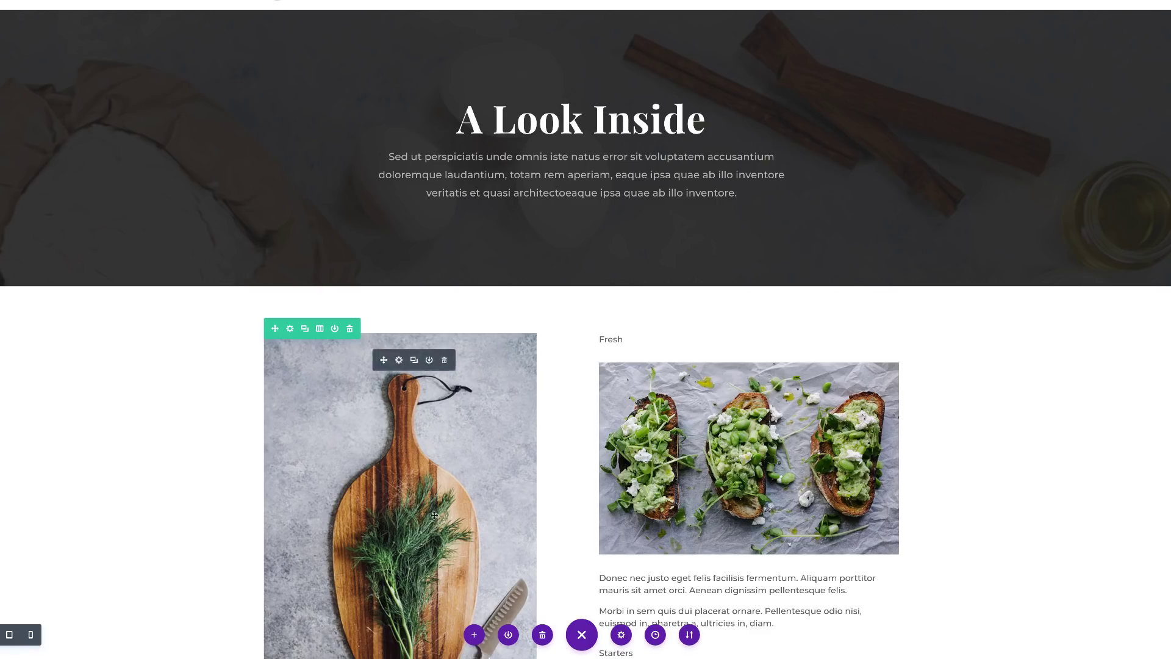
{"action": "scroll", "coordinate": [570, 513], "scroll_direction": "down", "scroll_amount": 1}
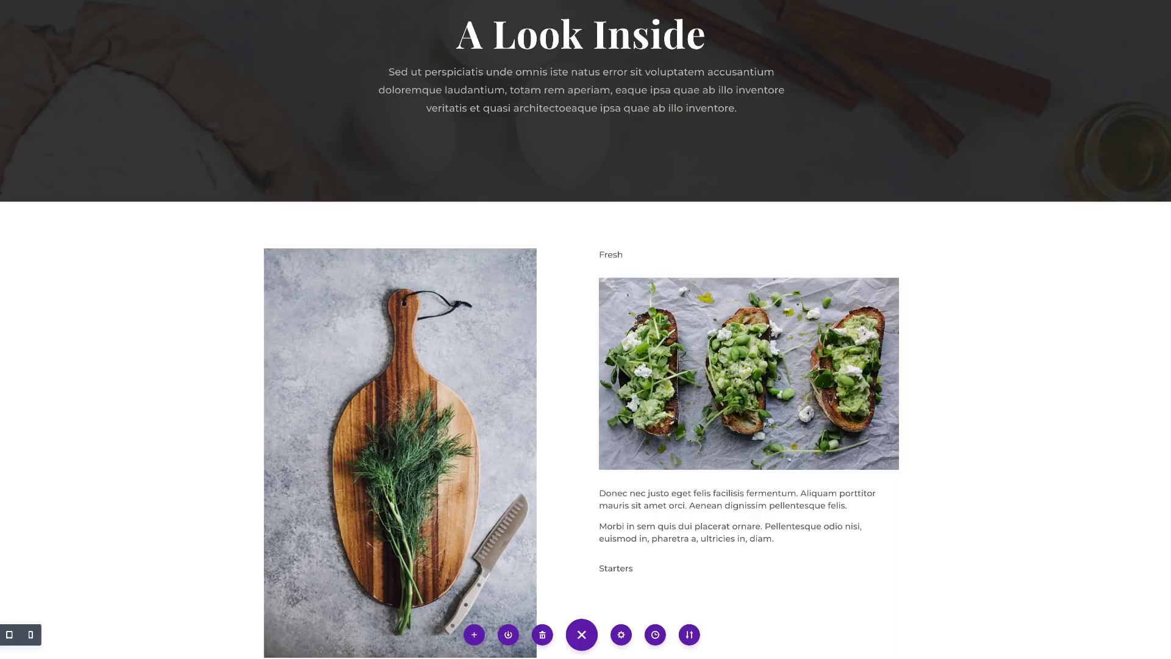
{"action": "left_click", "coordinate": [9, 635]}
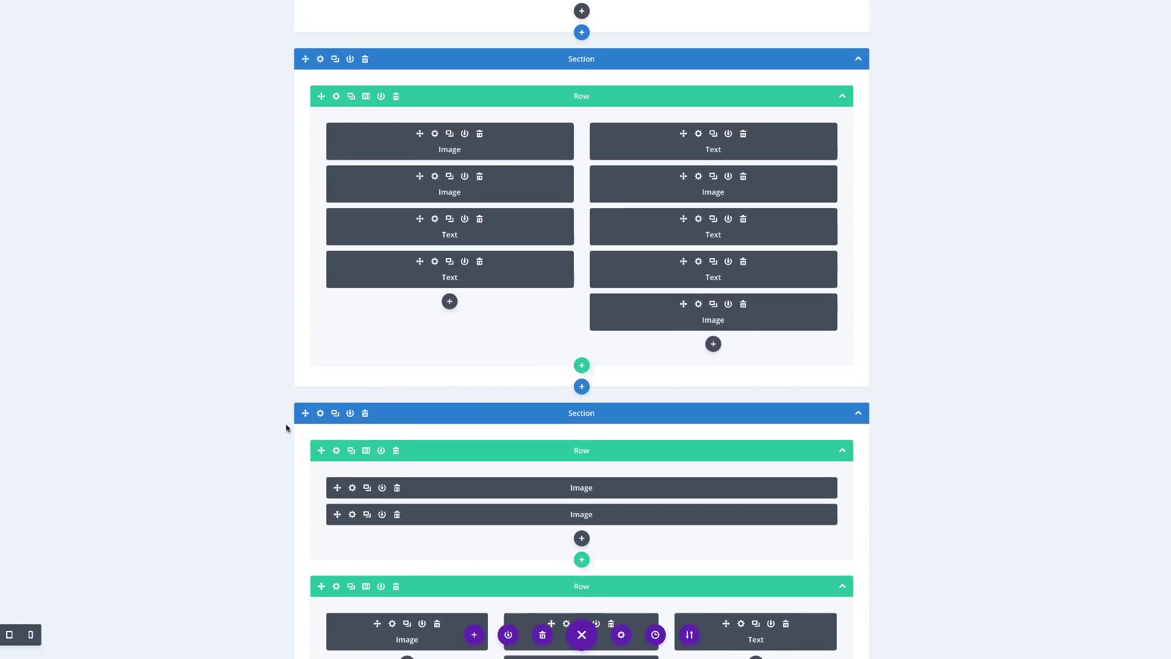
{"action": "right_click", "coordinate": [644, 155]}
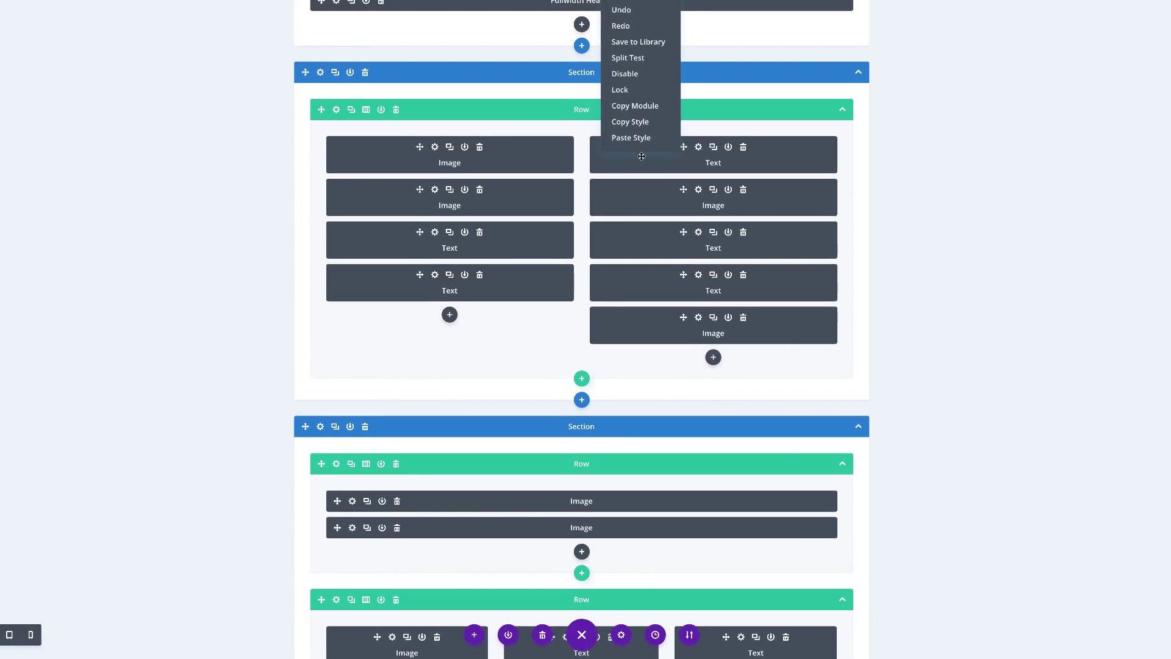
{"action": "left_click", "coordinate": [645, 138]}
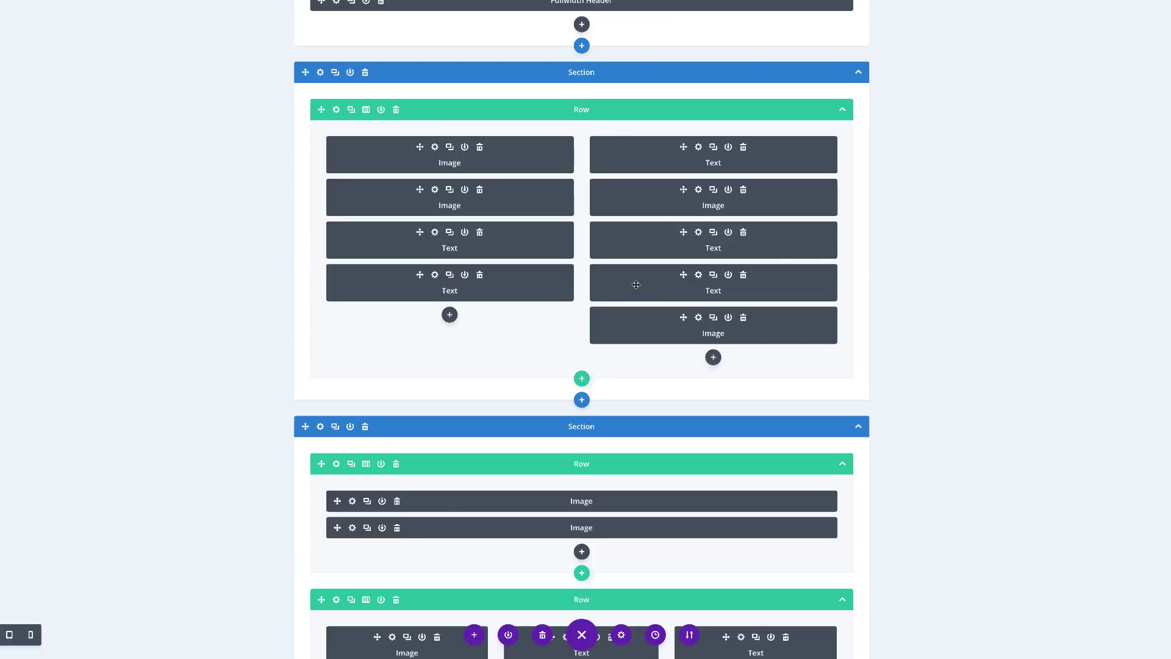
{"action": "scroll", "coordinate": [635, 285], "scroll_direction": "down", "scroll_amount": 2}
{"action": "right_click", "coordinate": [637, 138]}
{"action": "left_click", "coordinate": [637, 127]}
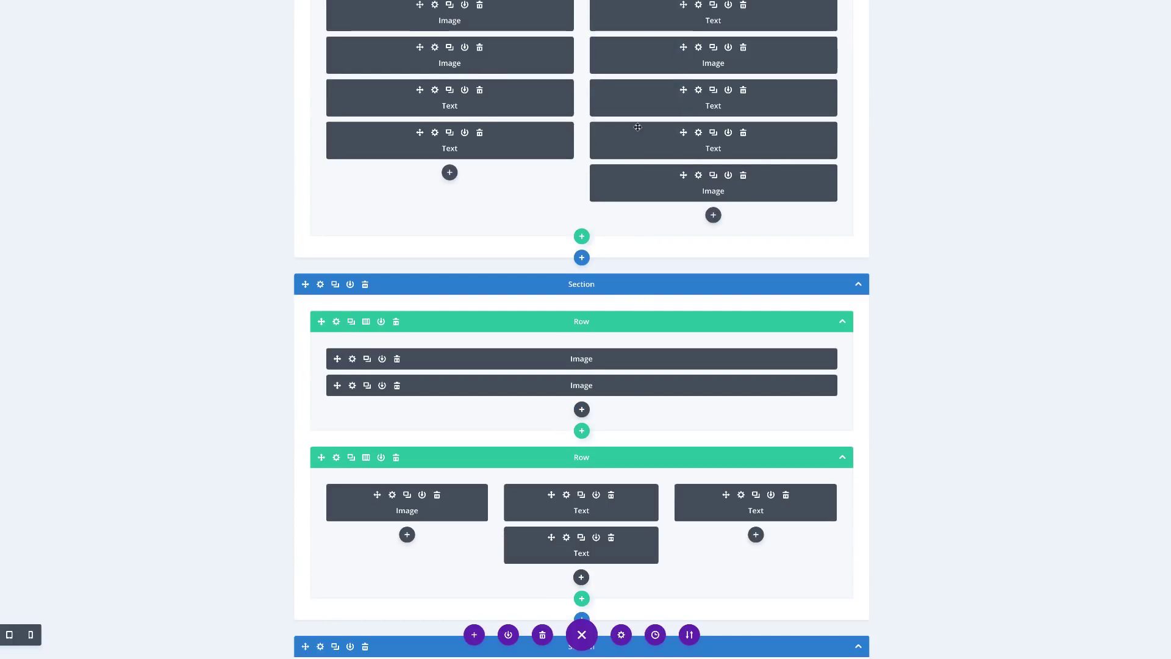
- Paste the copied heading style onto the "Desserts" and "Coffee" text modules in the second section's three-column row
{"action": "scroll", "coordinate": [247, 441], "scroll_direction": "down", "scroll_amount": 5}
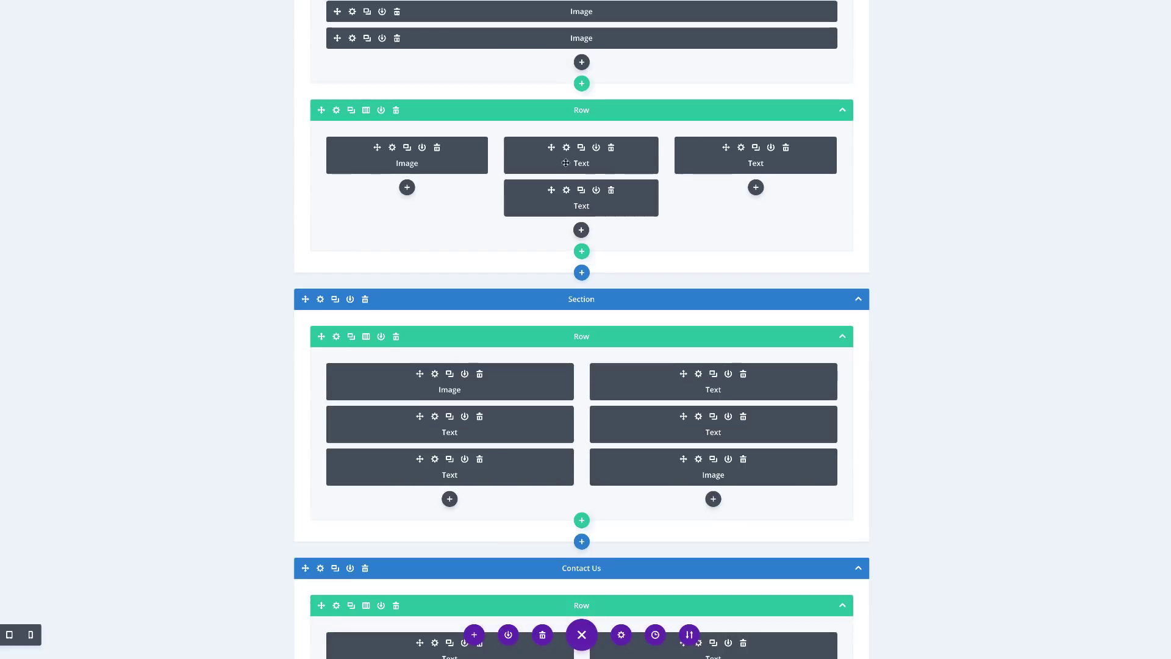
{"action": "right_click", "coordinate": [600, 161]}
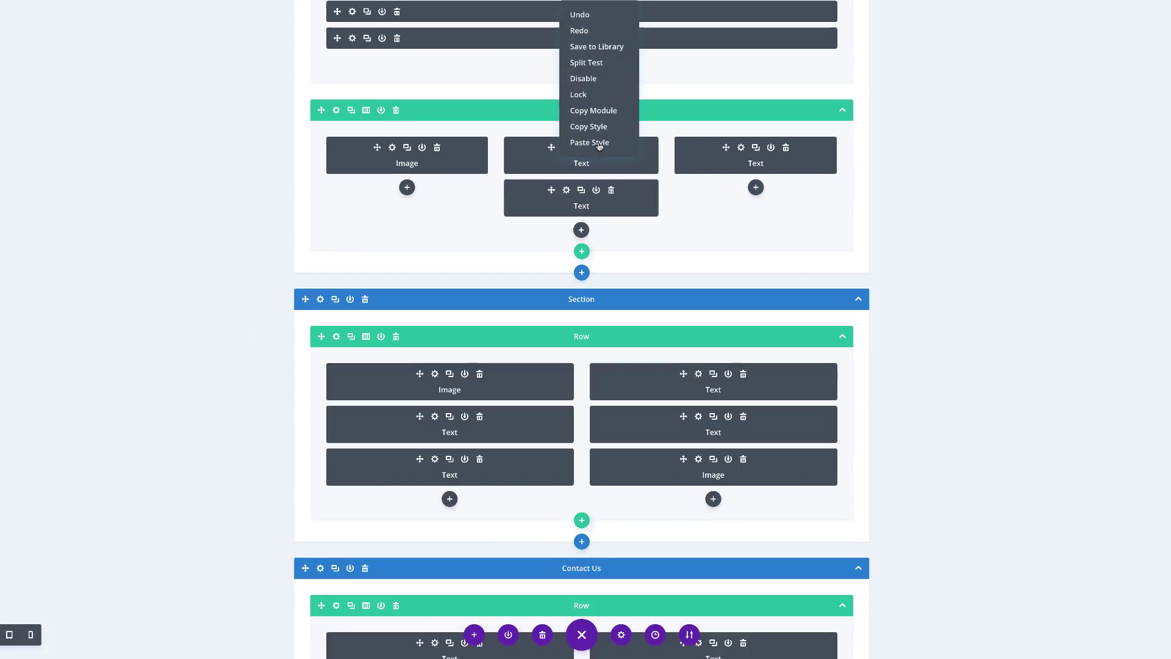
{"action": "left_click", "coordinate": [634, 142]}
{"action": "right_click", "coordinate": [783, 166]}
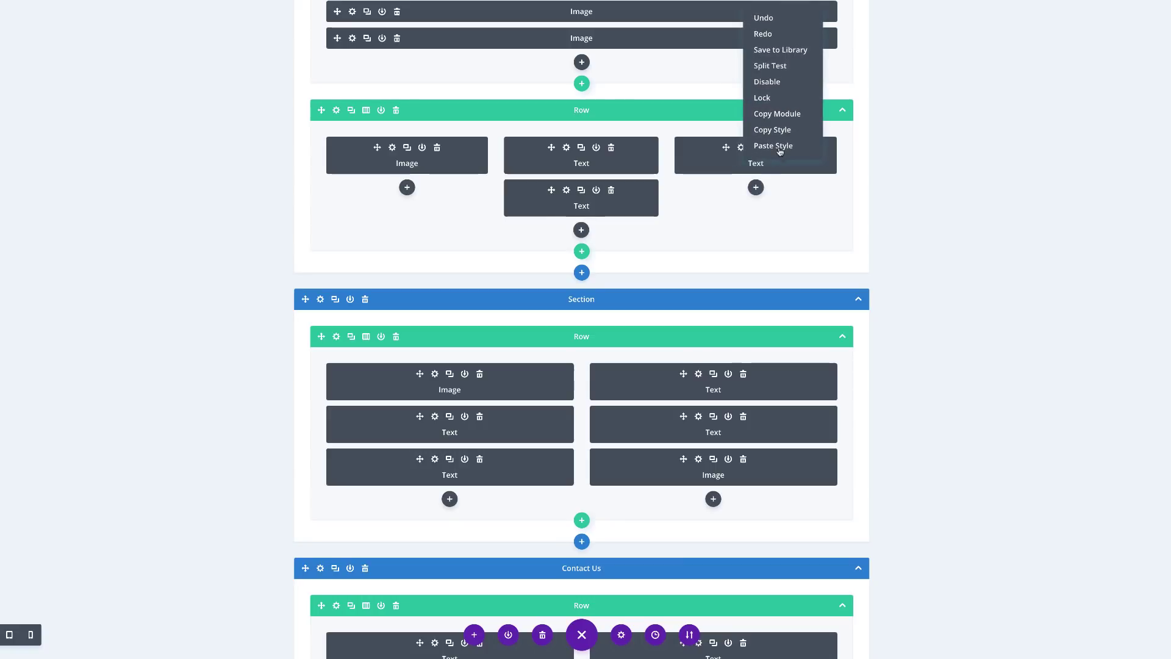
{"action": "left_click", "coordinate": [781, 148]}
- Paste the copied heading style onto the first text module in each column of the third section
{"action": "scroll", "coordinate": [390, 366], "scroll_direction": "down", "scroll_amount": 2}
{"action": "right_click", "coordinate": [400, 303]}
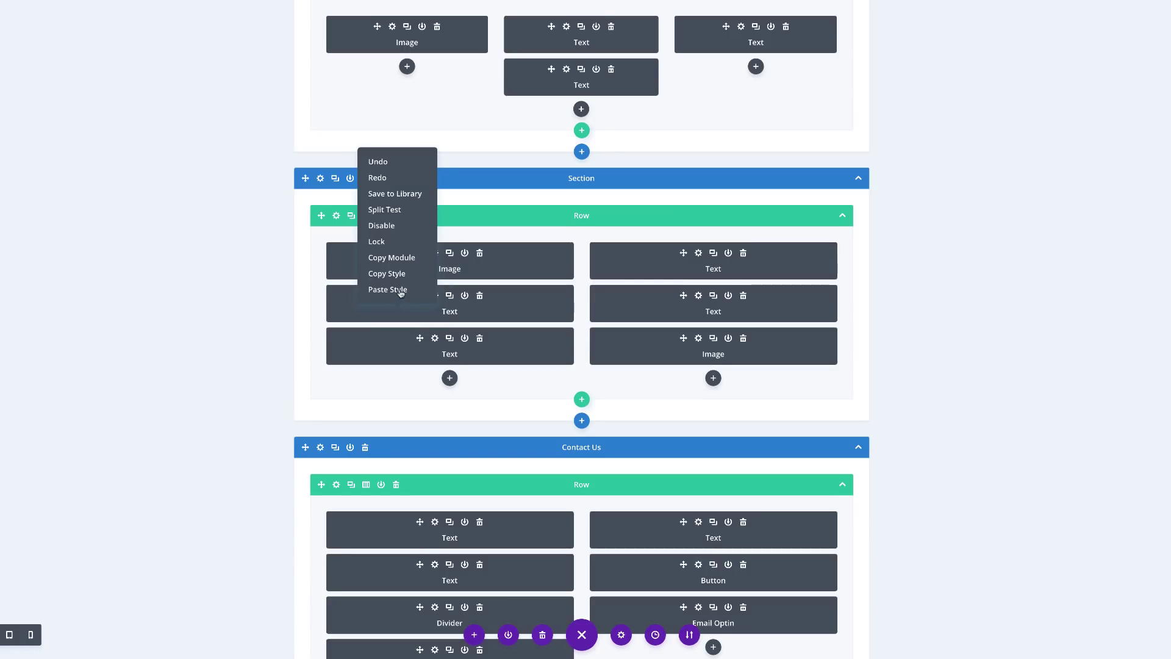
{"action": "left_click", "coordinate": [400, 291]}
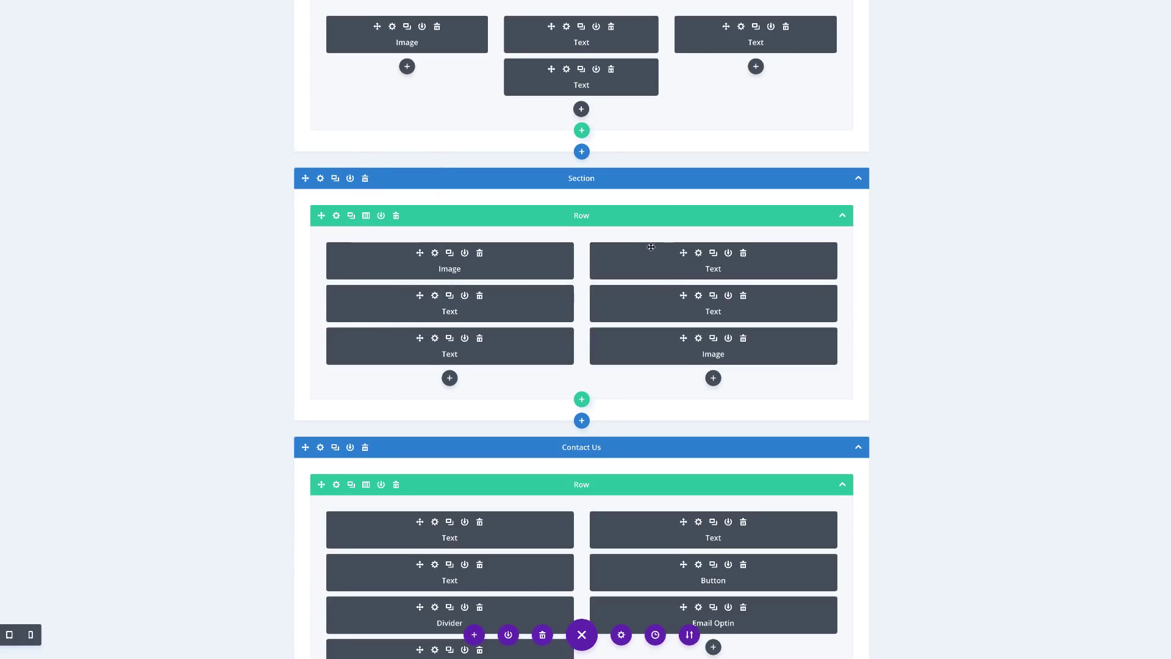
{"action": "scroll", "coordinate": [481, 145], "scroll_direction": "down", "scroll_amount": 3}
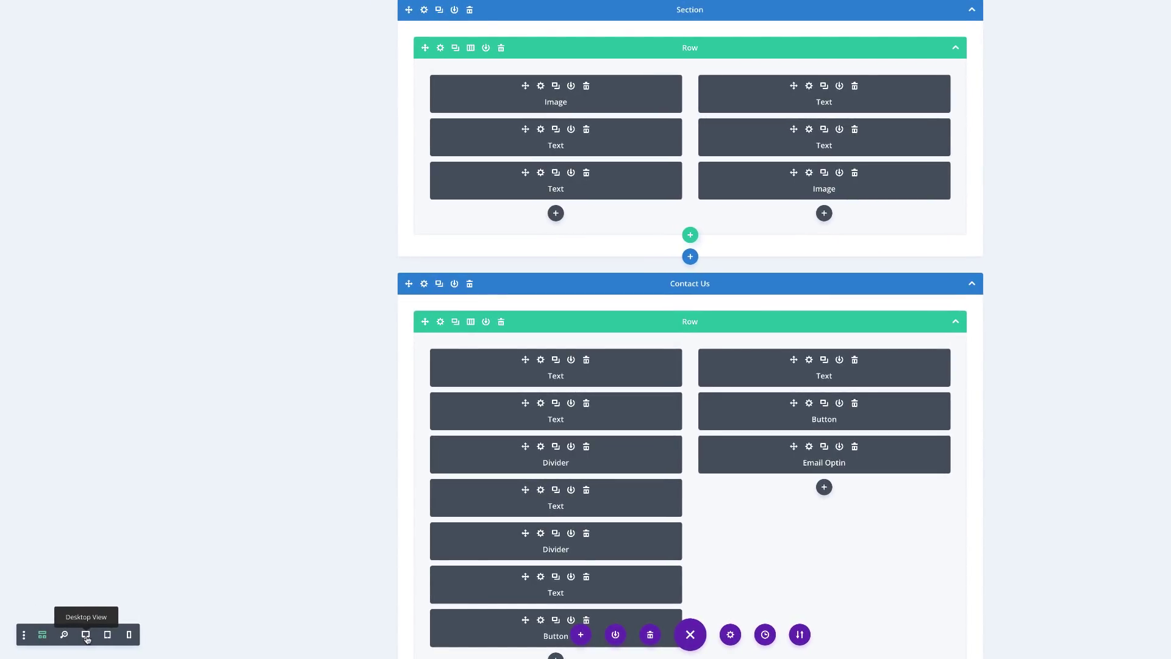
- Switch the builder back to desktop view and review the restyled headings throughout the gallery sections
{"action": "left_click", "coordinate": [86, 635]}
{"action": "scroll", "coordinate": [264, 386], "scroll_direction": "up", "scroll_amount": 8}
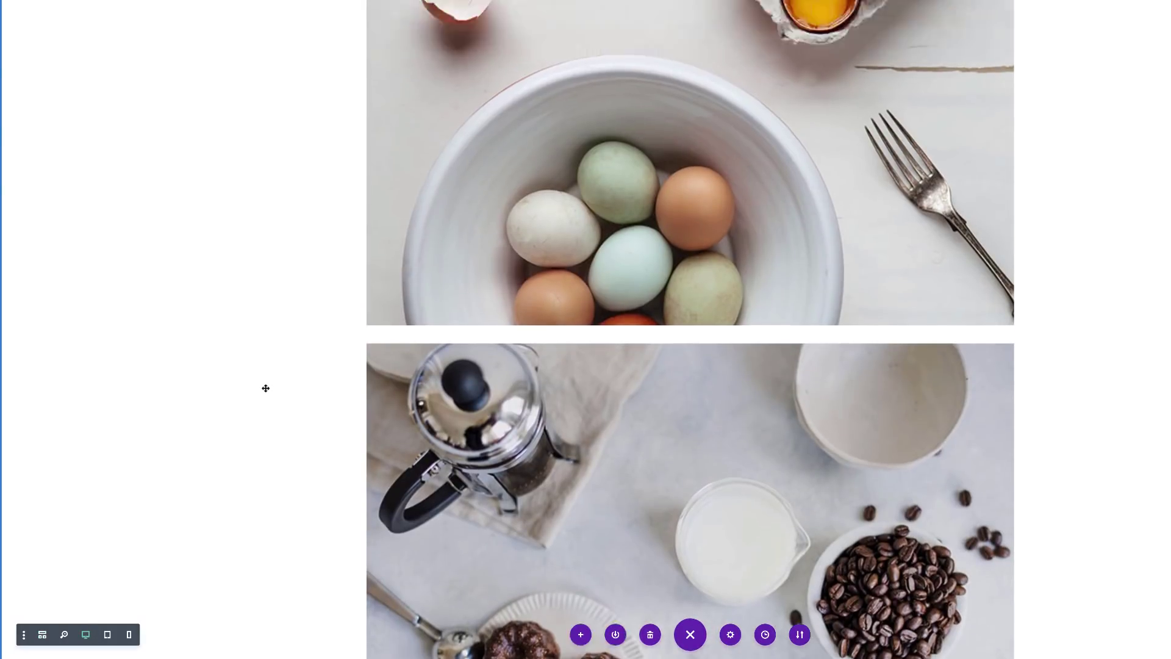
{"action": "scroll", "coordinate": [265, 390], "scroll_direction": "up", "scroll_amount": 9}
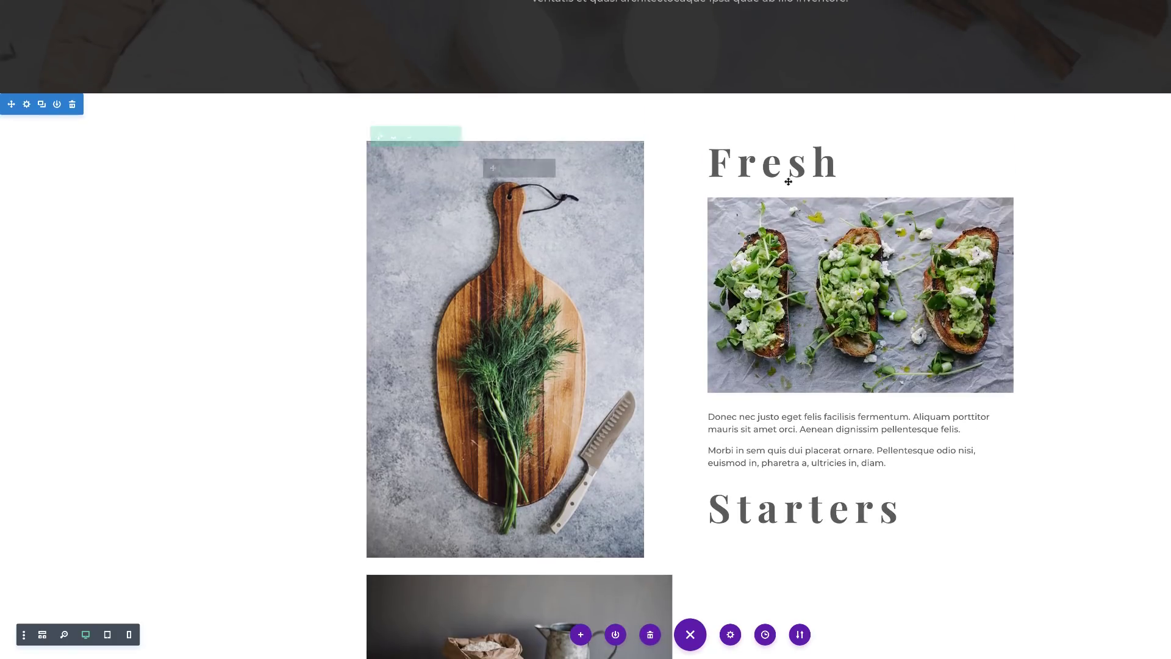
{"action": "scroll", "coordinate": [708, 409], "scroll_direction": "down", "scroll_amount": 12}
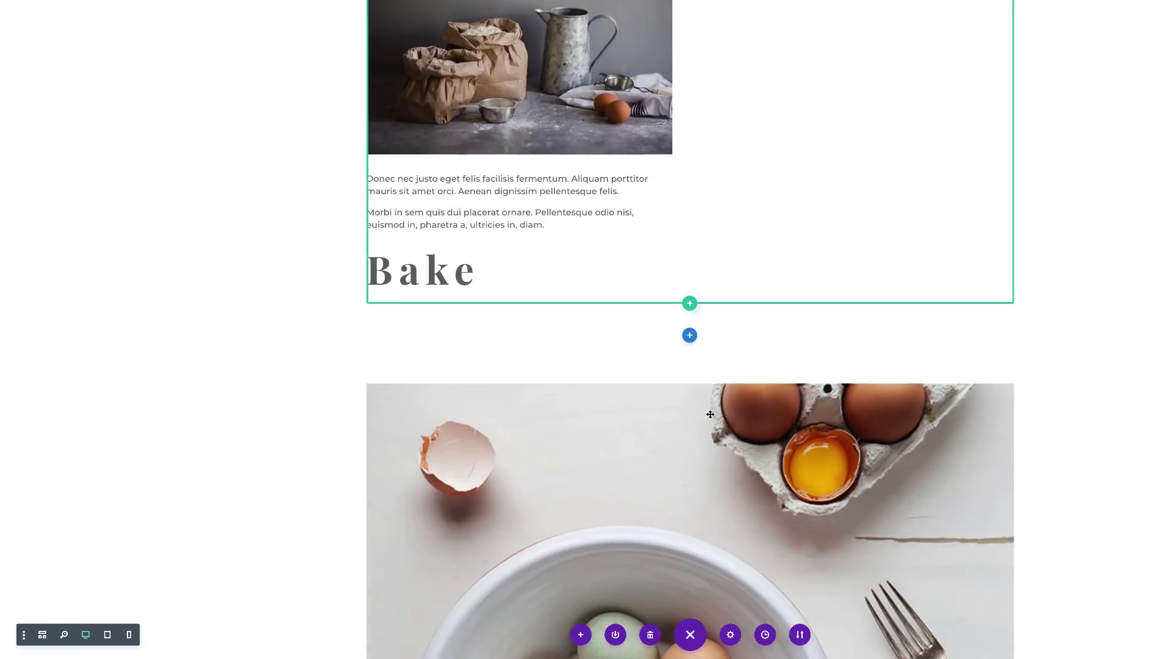
{"action": "scroll", "coordinate": [710, 414], "scroll_direction": "down", "scroll_amount": 12}
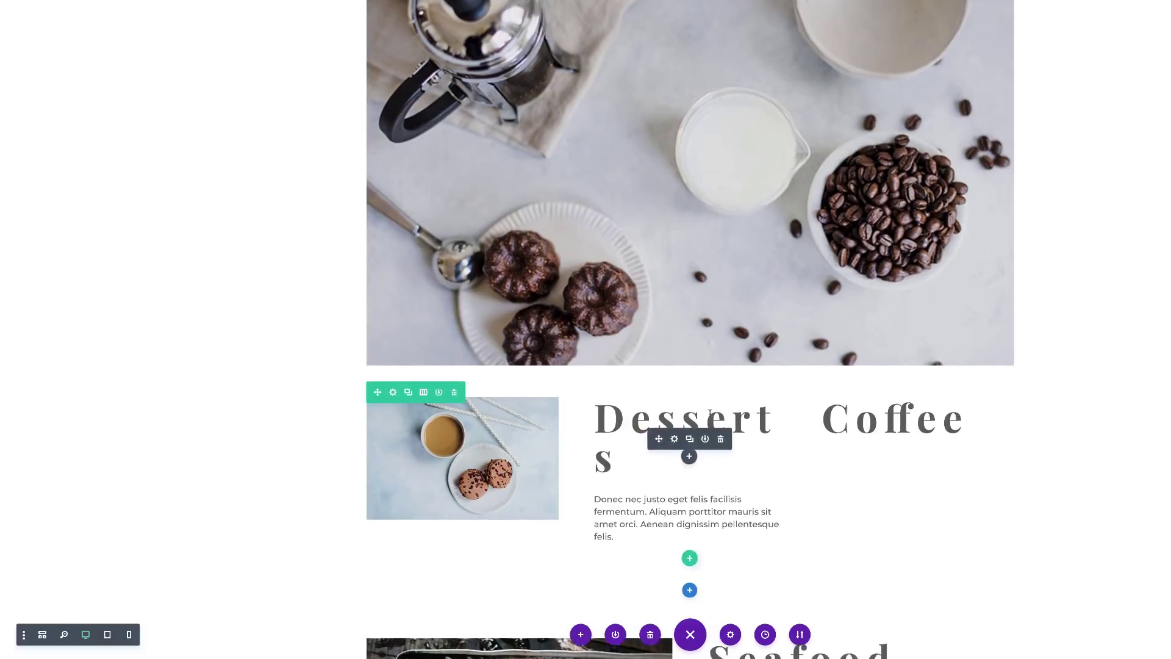
{"action": "scroll", "coordinate": [857, 428], "scroll_direction": "down", "scroll_amount": 5}
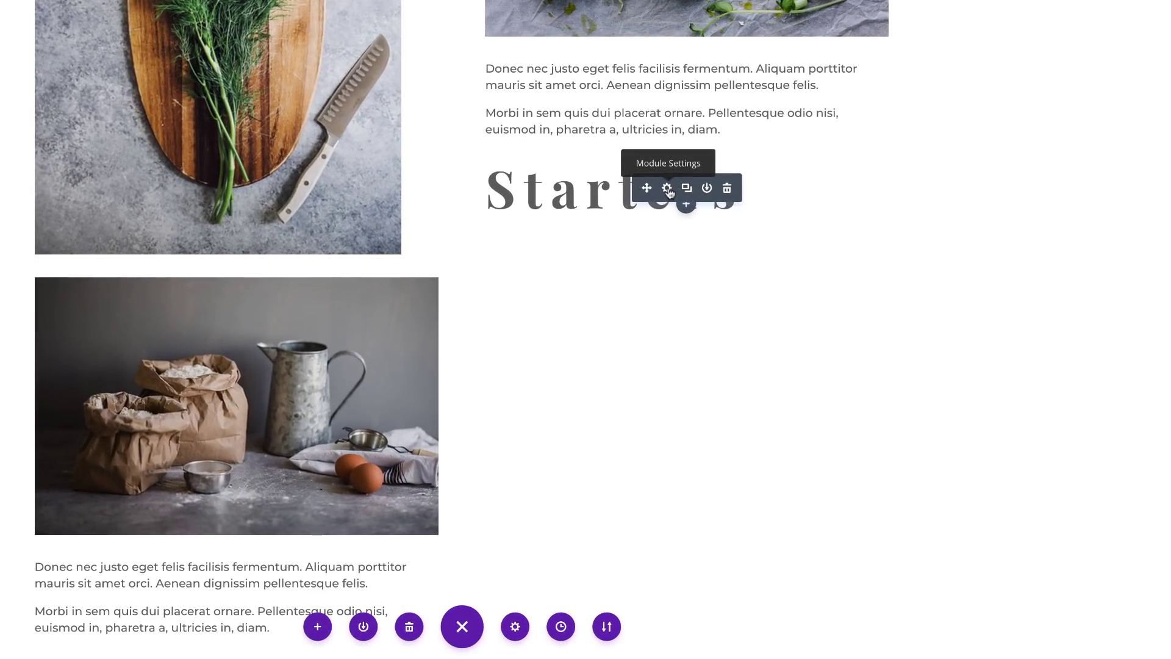
- Reduce the desktop text size of the "Starters" heading and save the module
{"action": "left_click", "coordinate": [667, 188]}
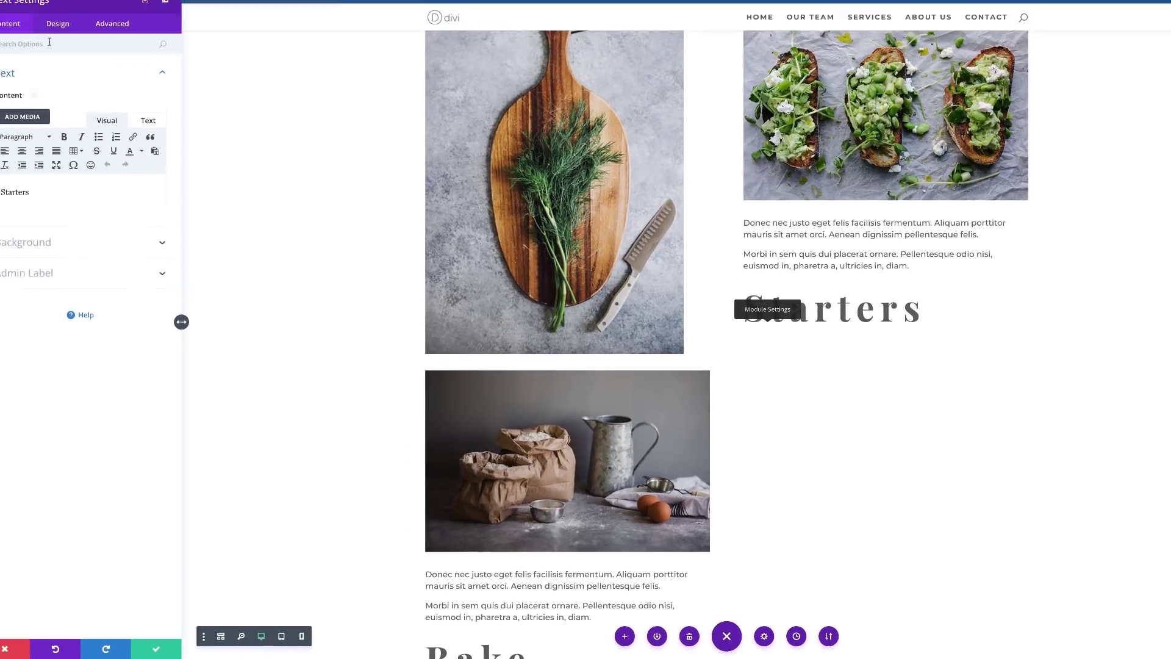
{"action": "left_click", "coordinate": [58, 24]}
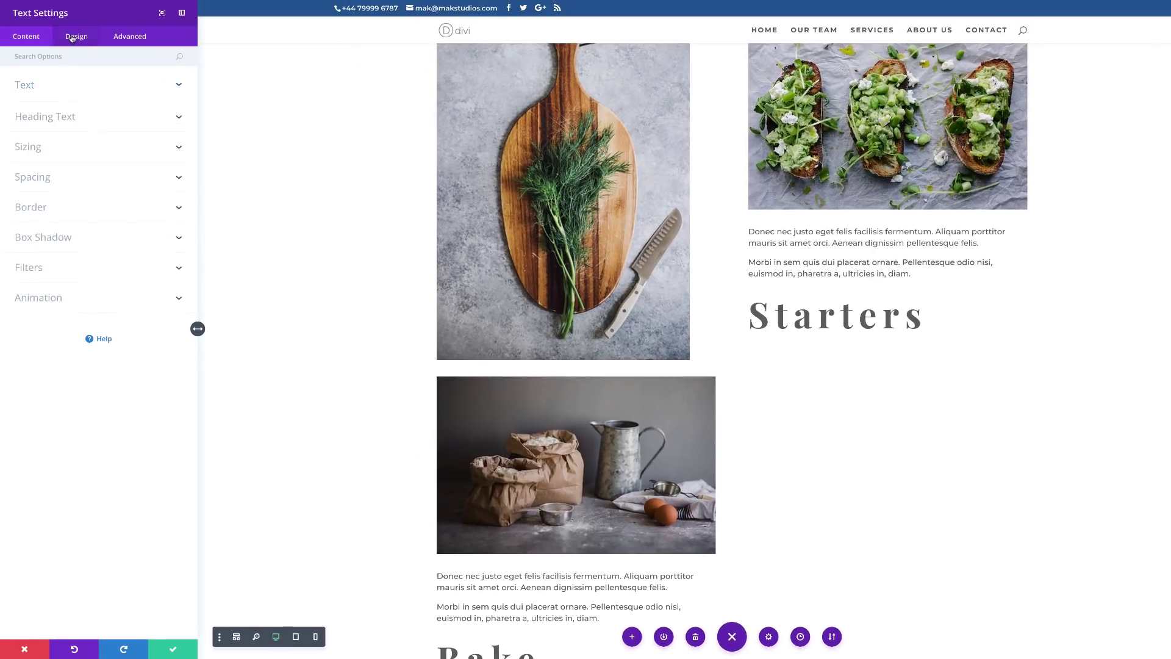
{"action": "left_click", "coordinate": [19, 76]}
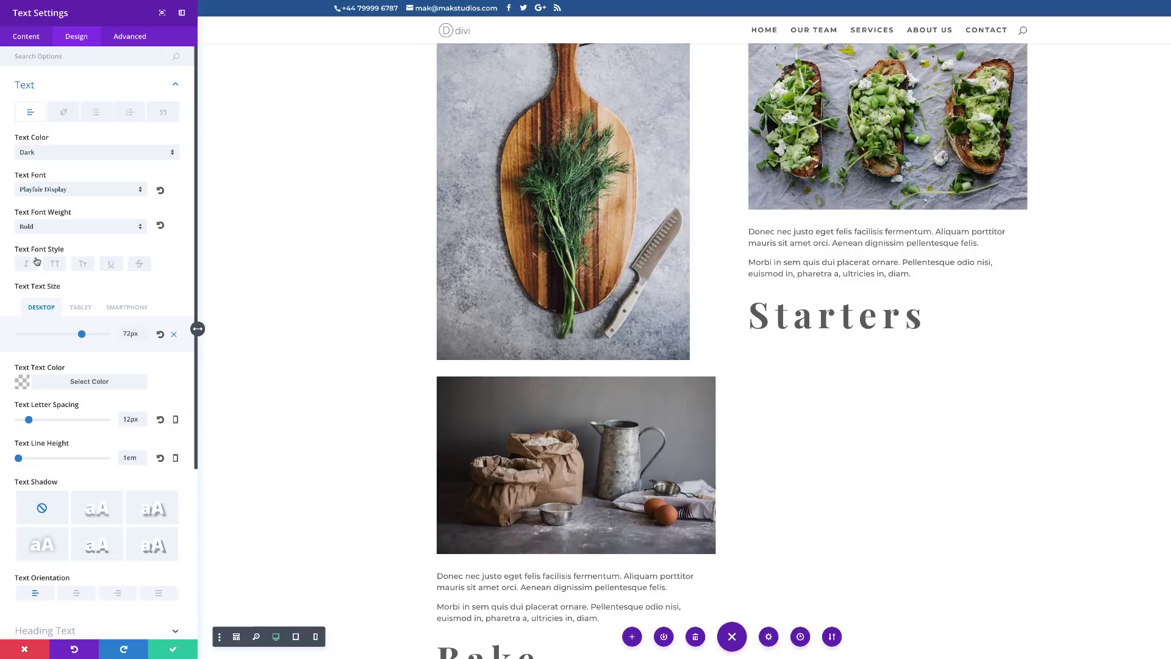
{"action": "left_click_drag", "start_coordinate": [81, 337], "coordinate": [55, 339]}
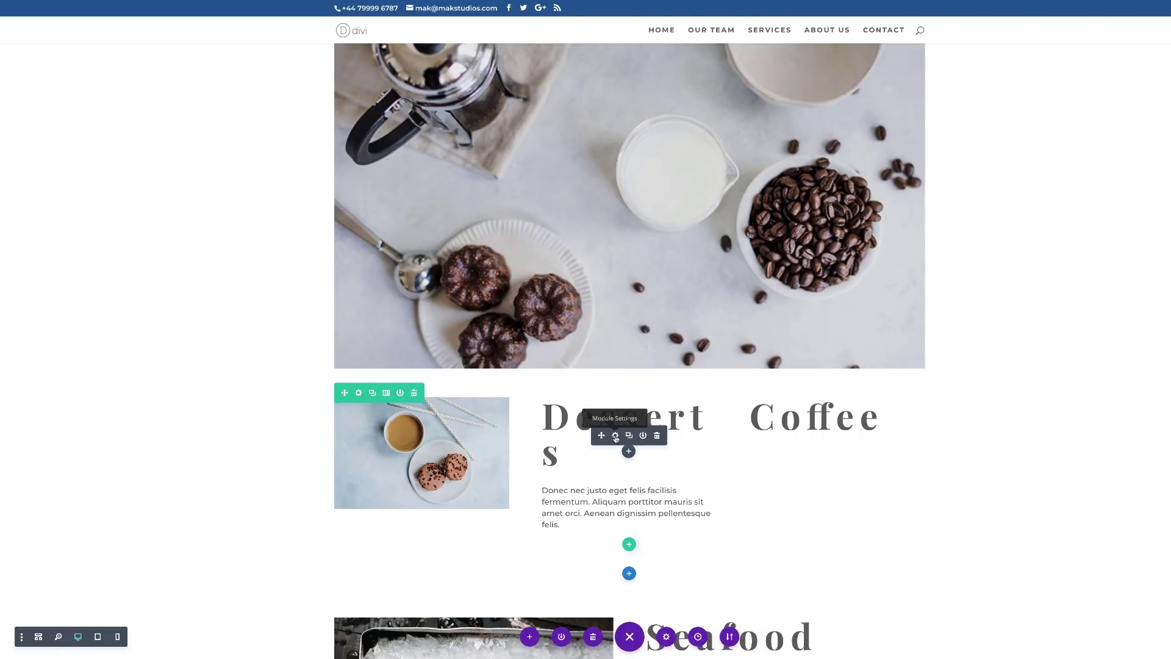
- Reduce the desktop text size of the "Desserts" heading so it fits on one line, and save the module
{"action": "left_click", "coordinate": [615, 435]}
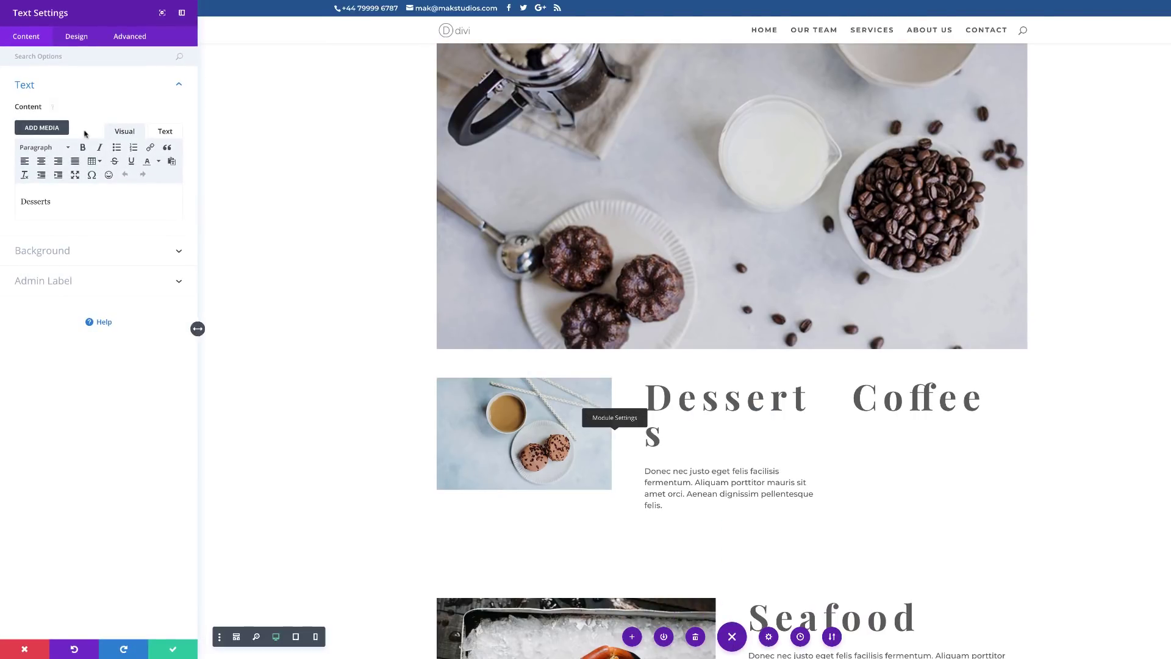
{"action": "left_click", "coordinate": [83, 39]}
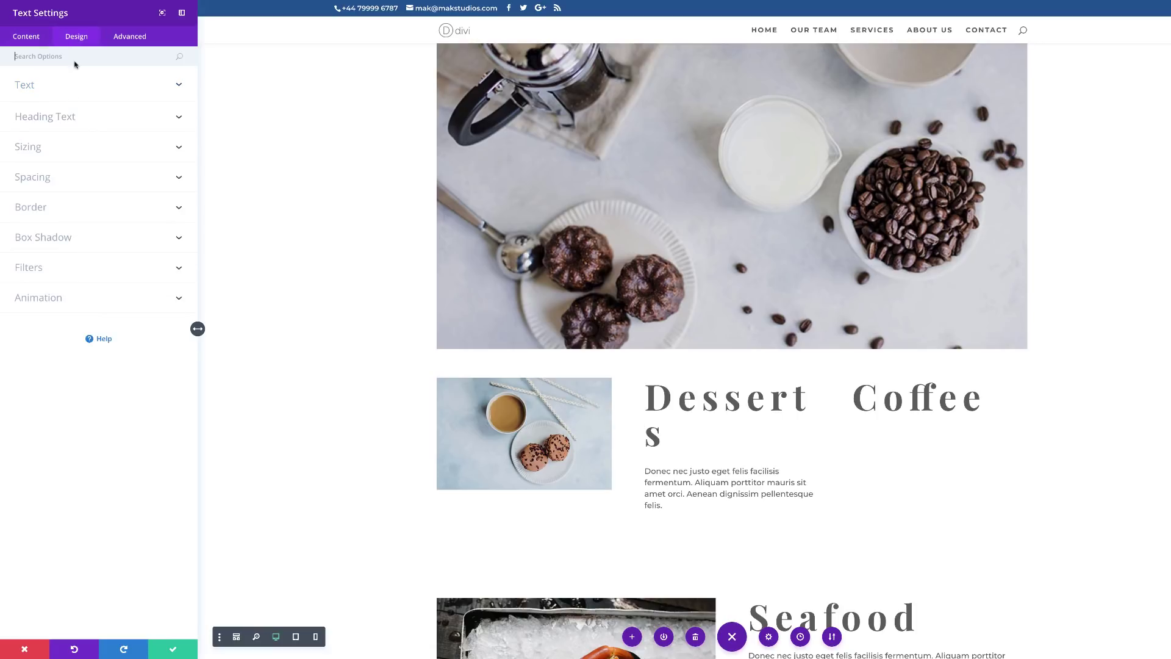
{"action": "left_click", "coordinate": [40, 87]}
{"action": "left_click_drag", "start_coordinate": [82, 335], "coordinate": [54, 334]}
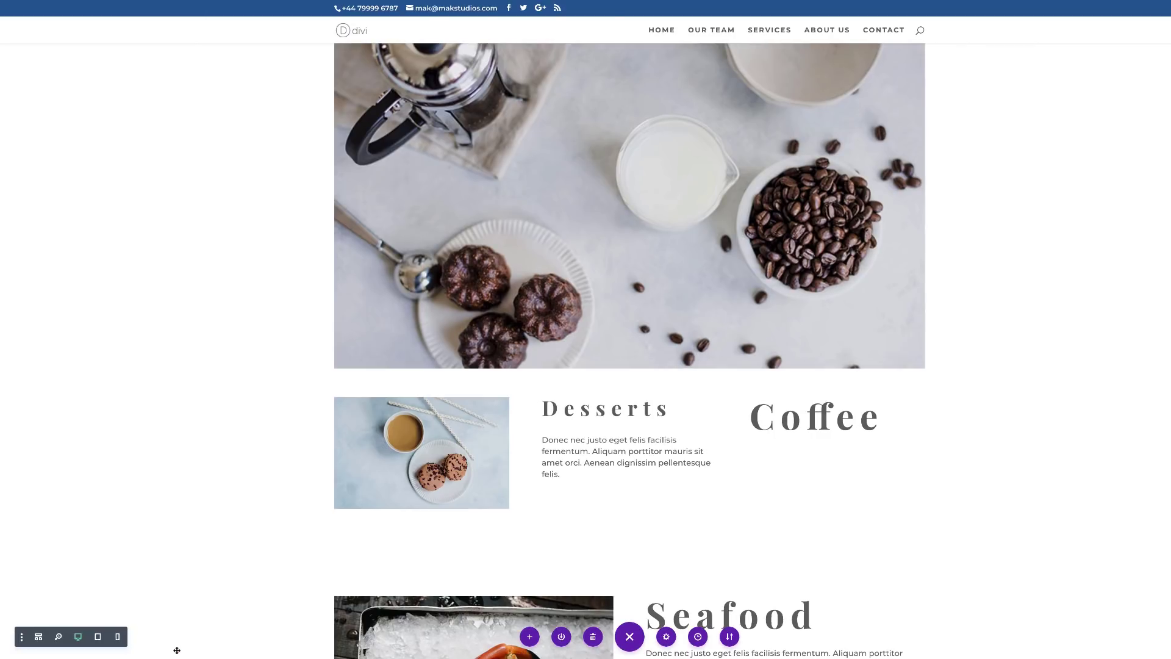
{"action": "left_click", "coordinate": [177, 651]}
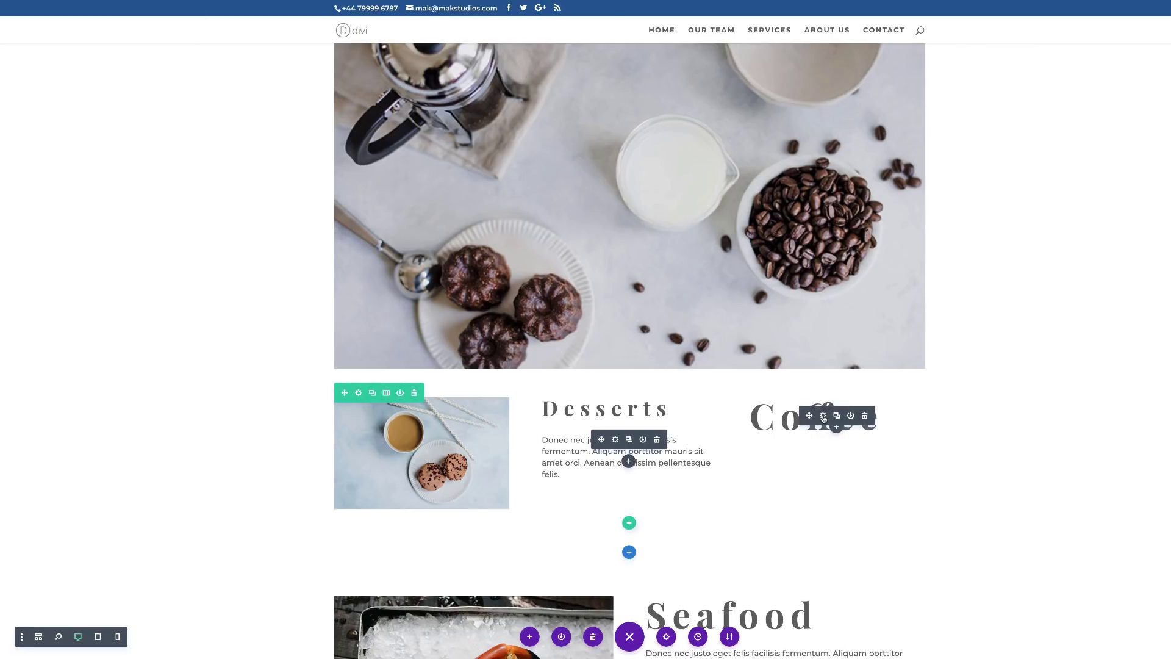
- Reduce the desktop text size of the "Coffee" heading to match "Desserts", and save the module
{"action": "left_click", "coordinate": [824, 416]}
{"action": "left_click", "coordinate": [80, 37]}
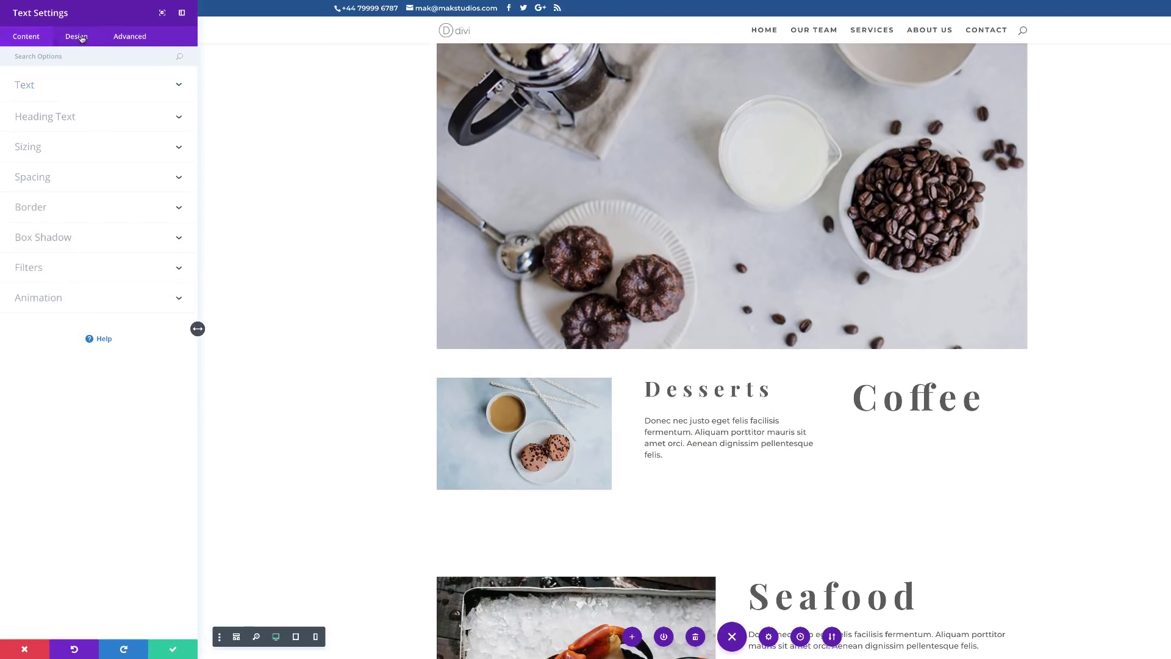
{"action": "left_click", "coordinate": [52, 92]}
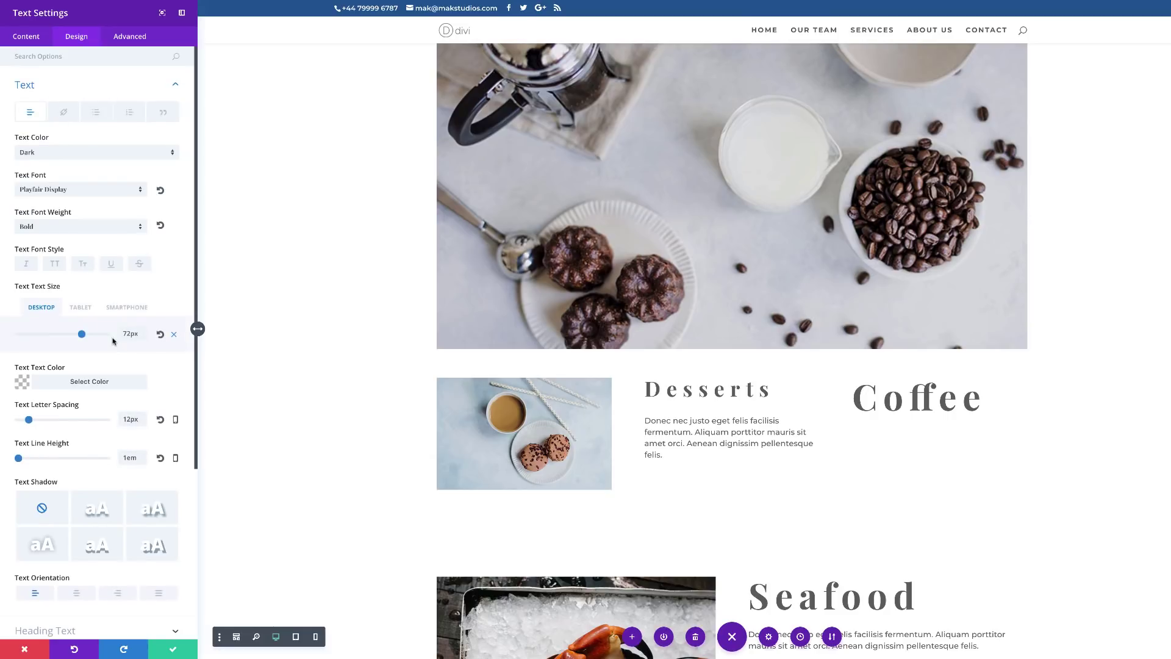
{"action": "left_click_drag", "start_coordinate": [83, 336], "coordinate": [54, 340]}
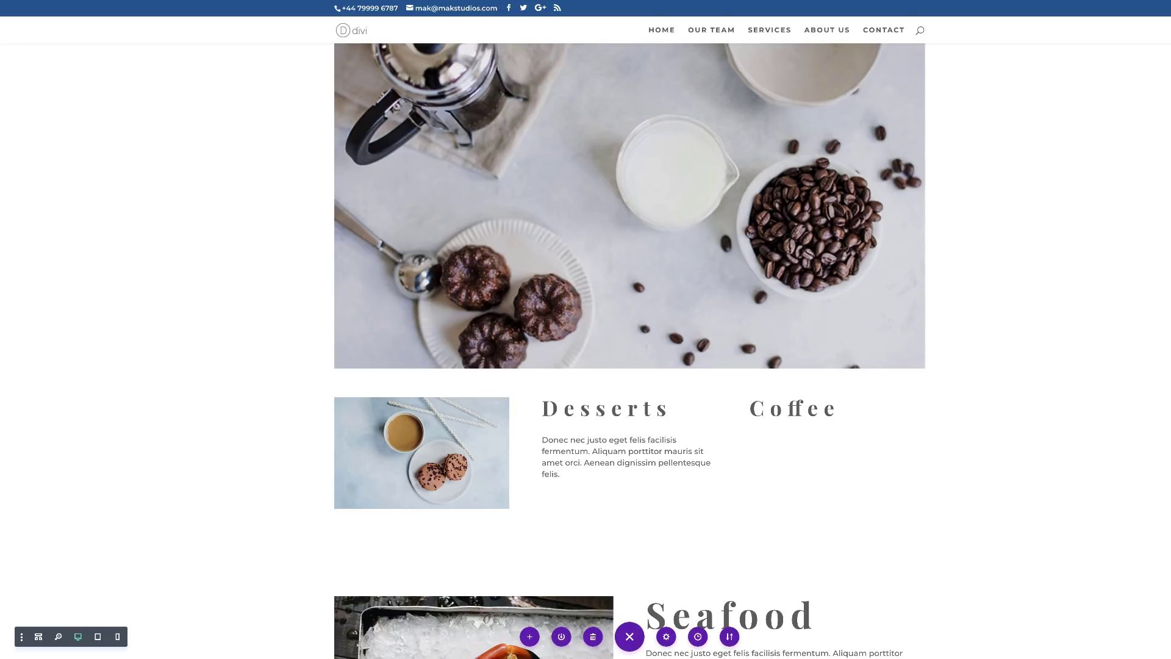
{"action": "scroll", "coordinate": [249, 348], "scroll_direction": "up", "scroll_amount": 6}
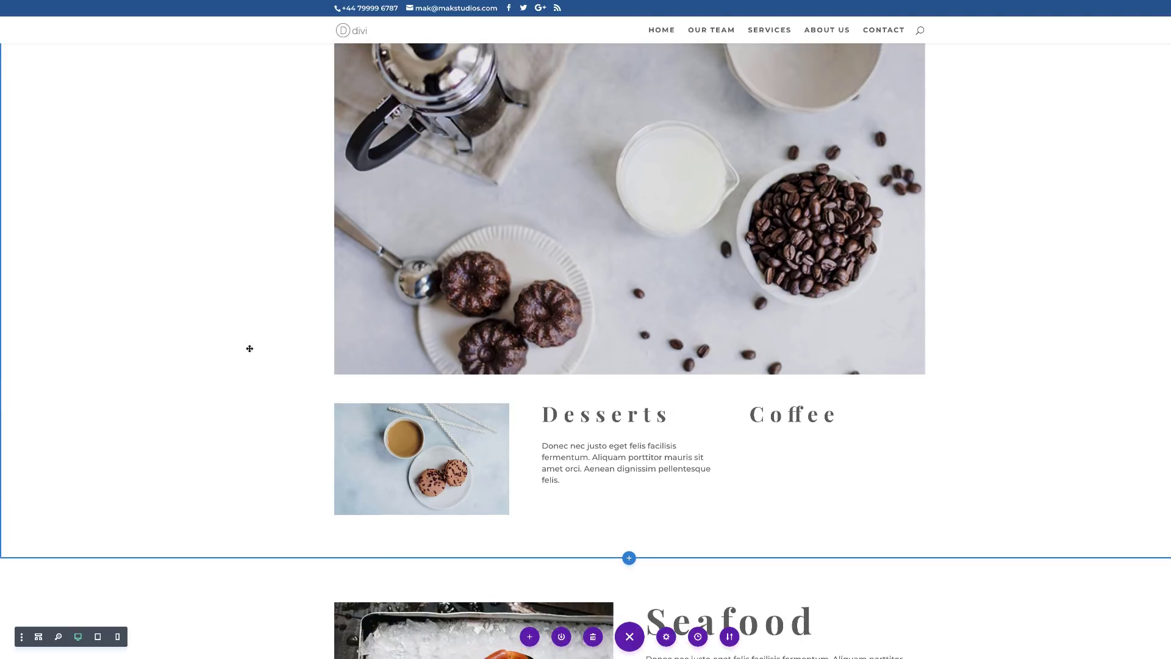
{"action": "scroll", "coordinate": [250, 348], "scroll_direction": "up", "scroll_amount": 10}
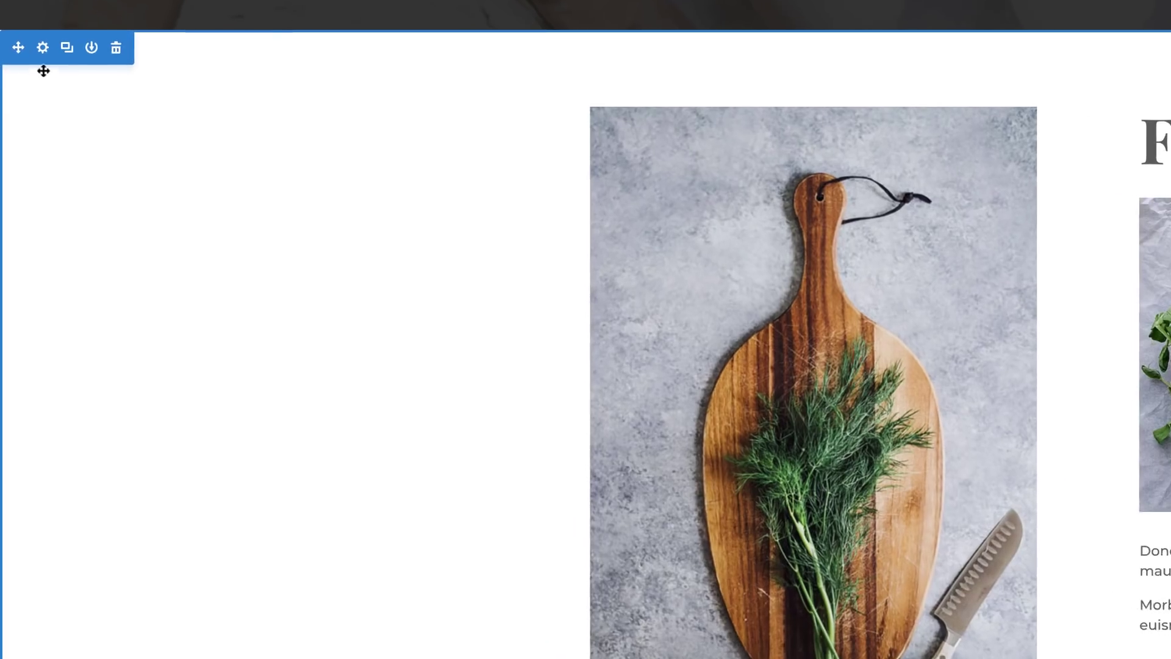
{"action": "left_click", "coordinate": [43, 51]}
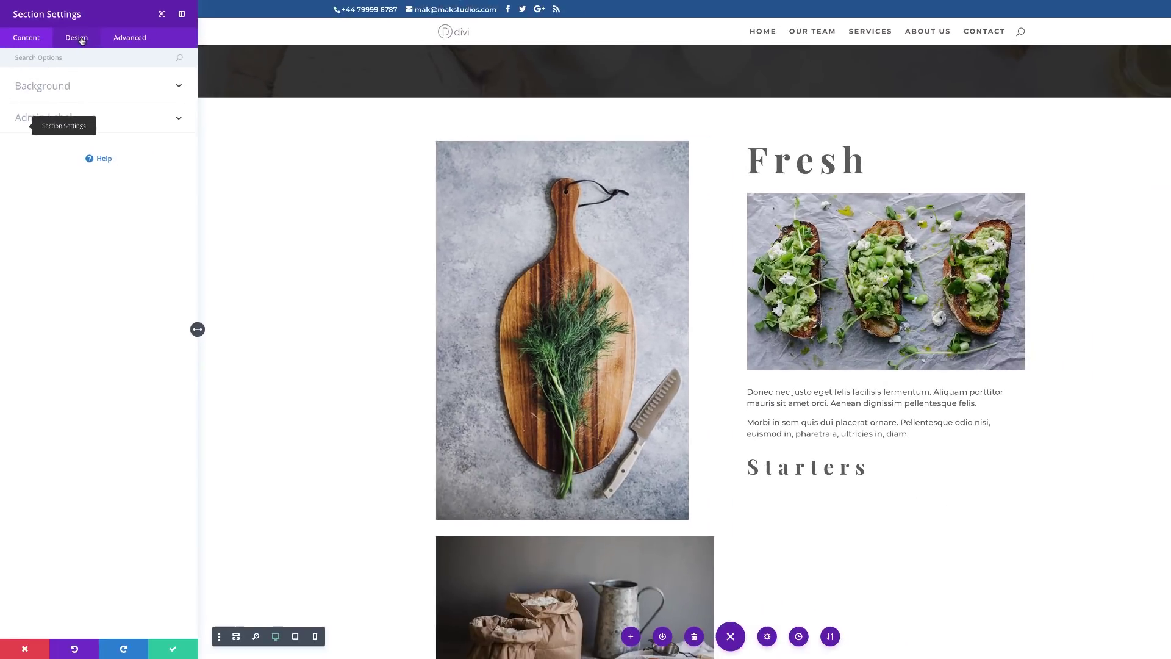
{"action": "left_click", "coordinate": [78, 38]}
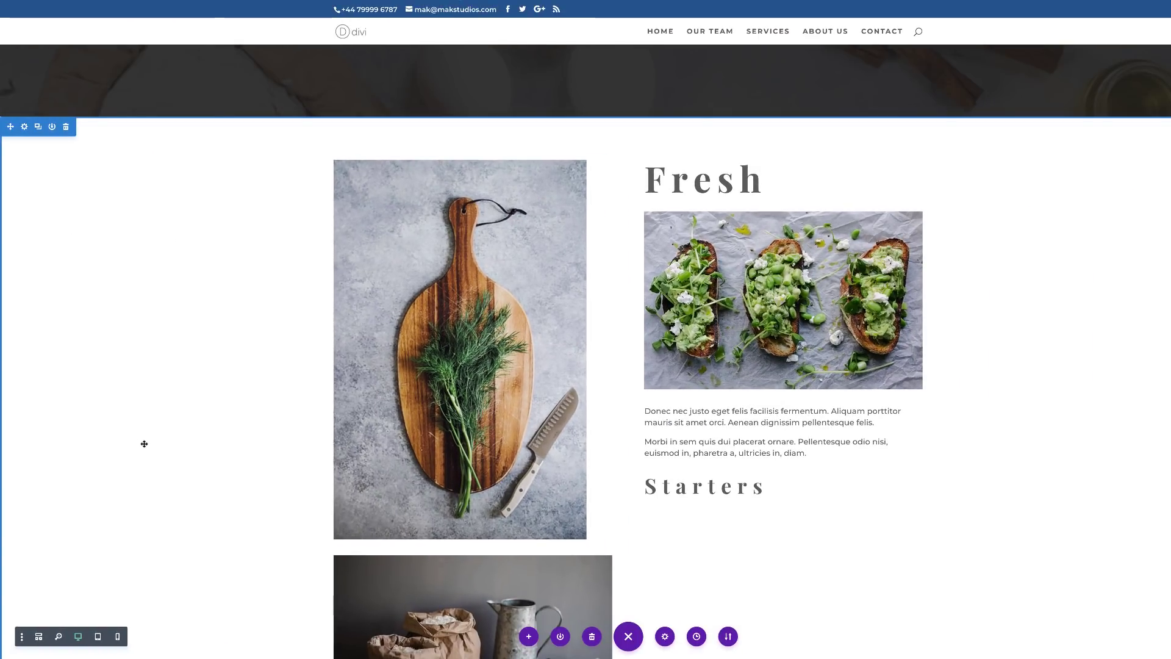
- Set the cutting board image's custom margin to -30% bottom and -20% left, and save the module
{"action": "mouse_move", "coordinate": [366, 313]}
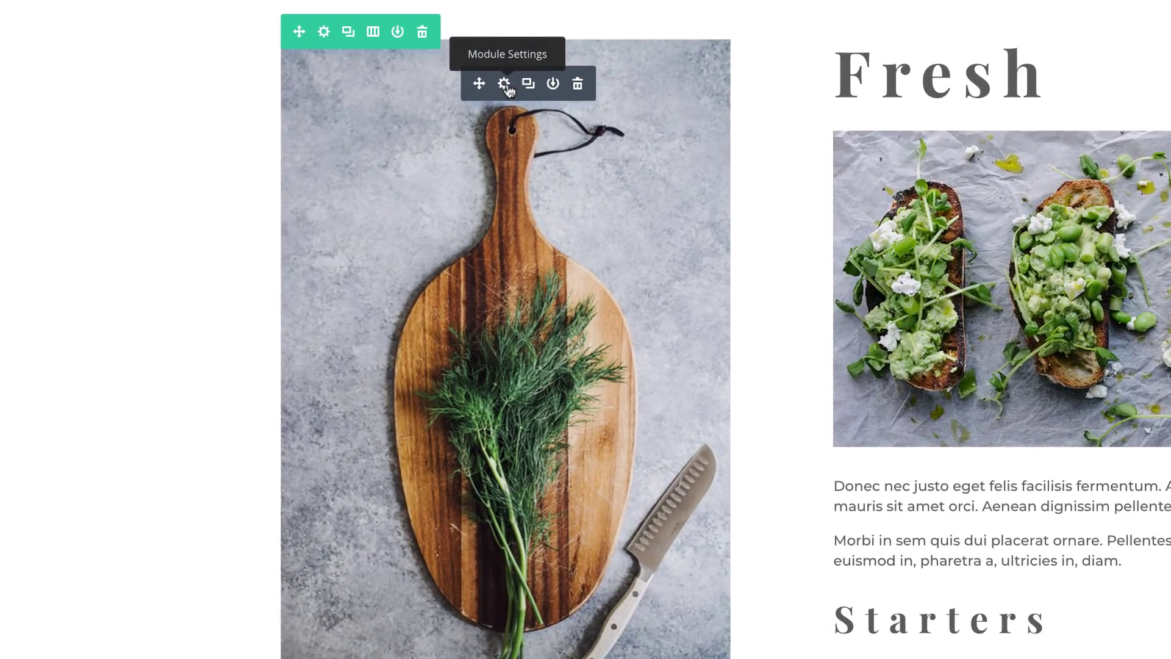
{"action": "left_click", "coordinate": [505, 85]}
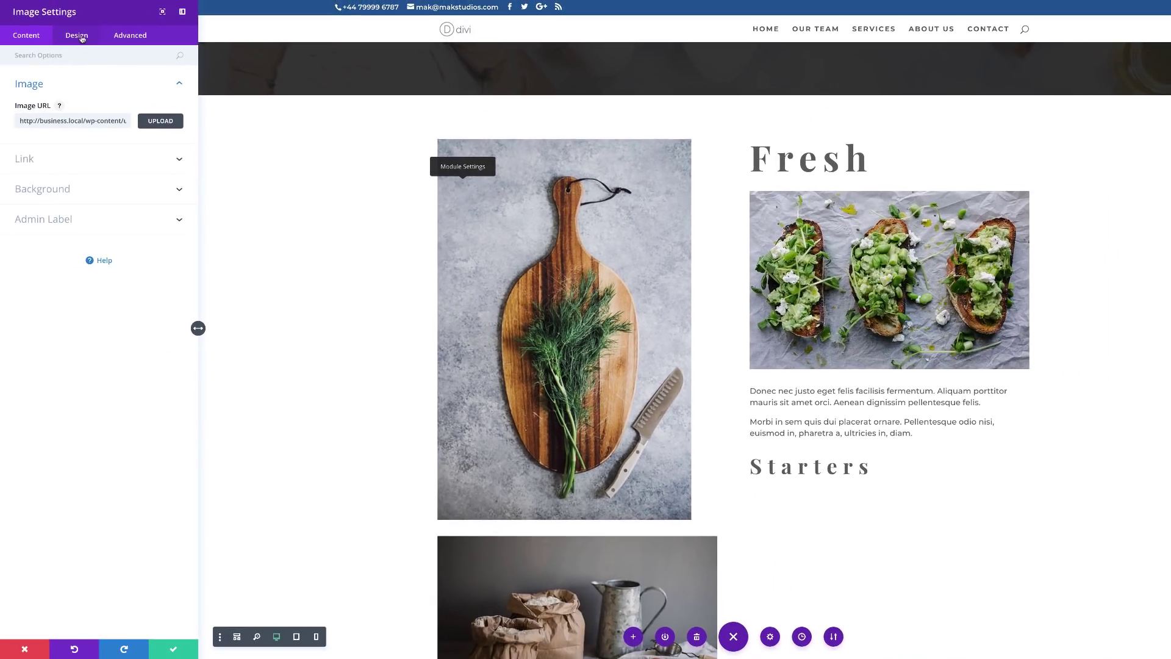
{"action": "left_click", "coordinate": [78, 35]}
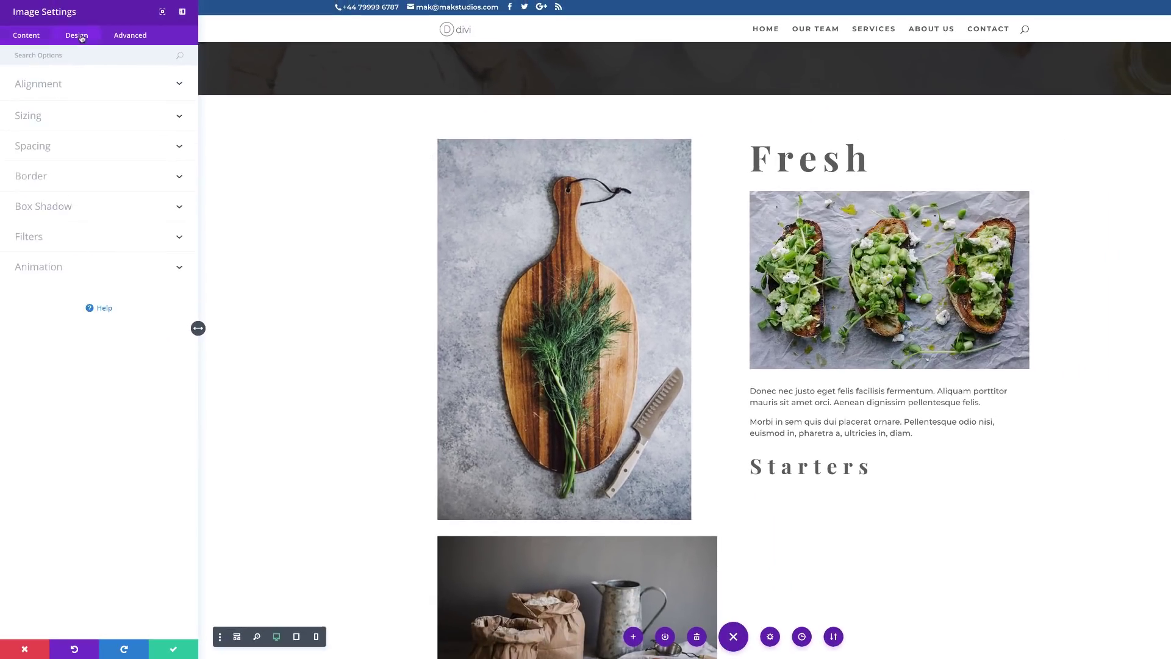
{"action": "left_click", "coordinate": [49, 148]}
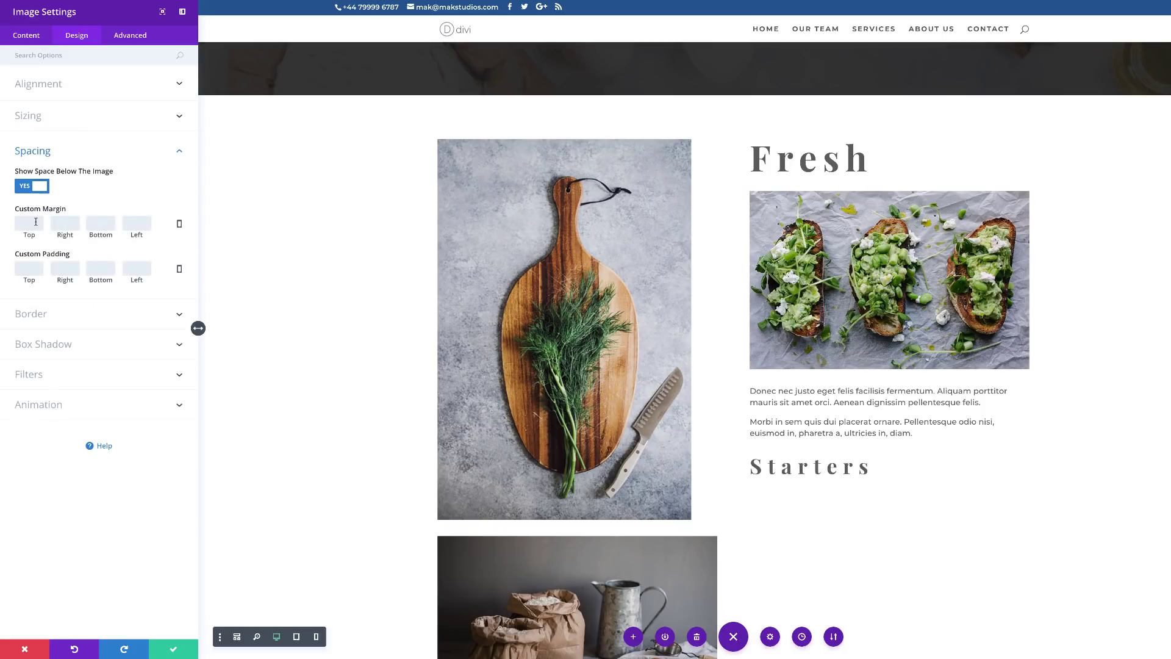
{"action": "left_click", "coordinate": [99, 224]}
{"action": "type", "text": "-30%"}
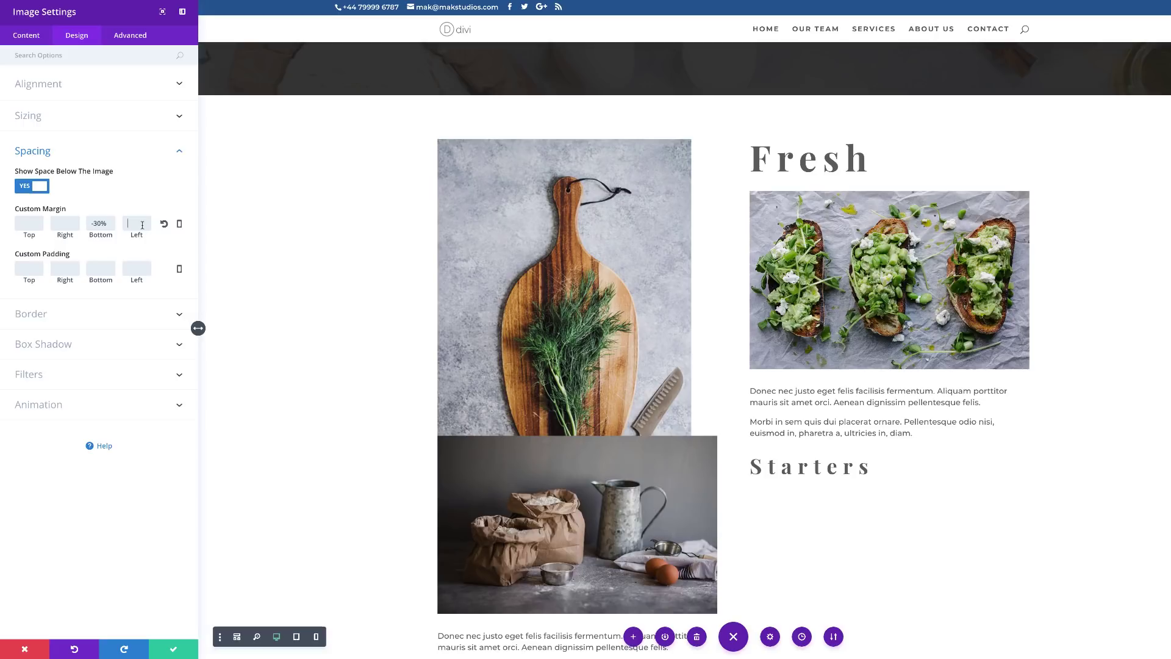
{"action": "type", "text": "-20%"}
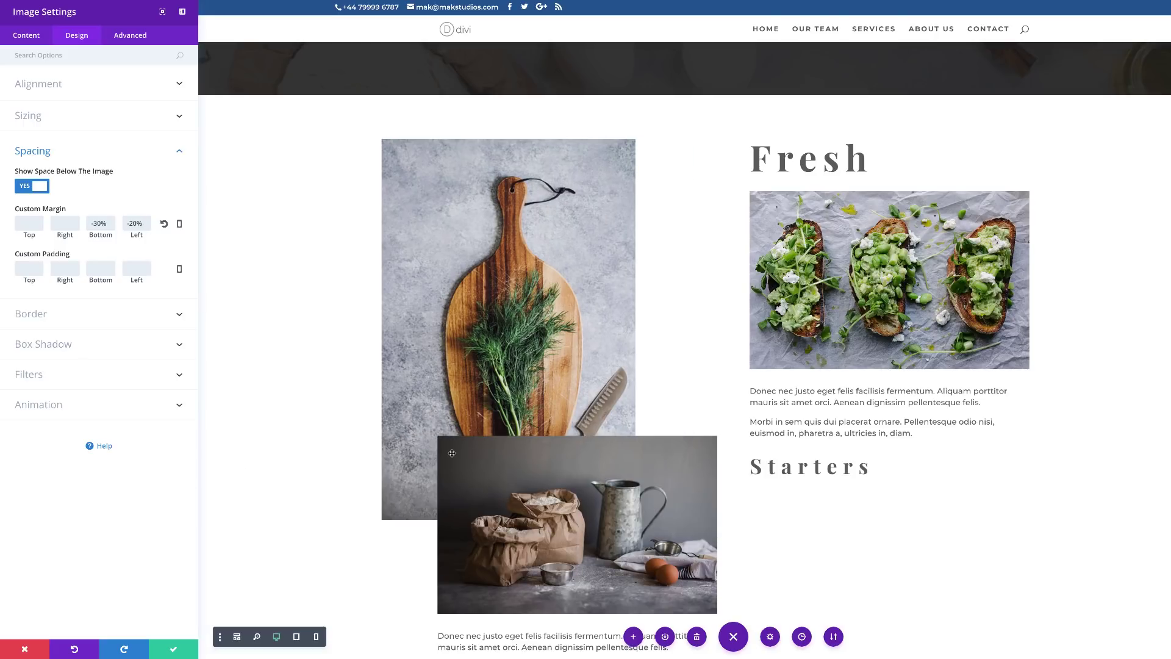
{"action": "left_click", "coordinate": [174, 647]}
- Add the evenly surrounding outer box shadow to the flour bags image, with horizontal and vertical positions of -18px
{"action": "scroll", "coordinate": [210, 480], "scroll_direction": "down", "scroll_amount": 5}
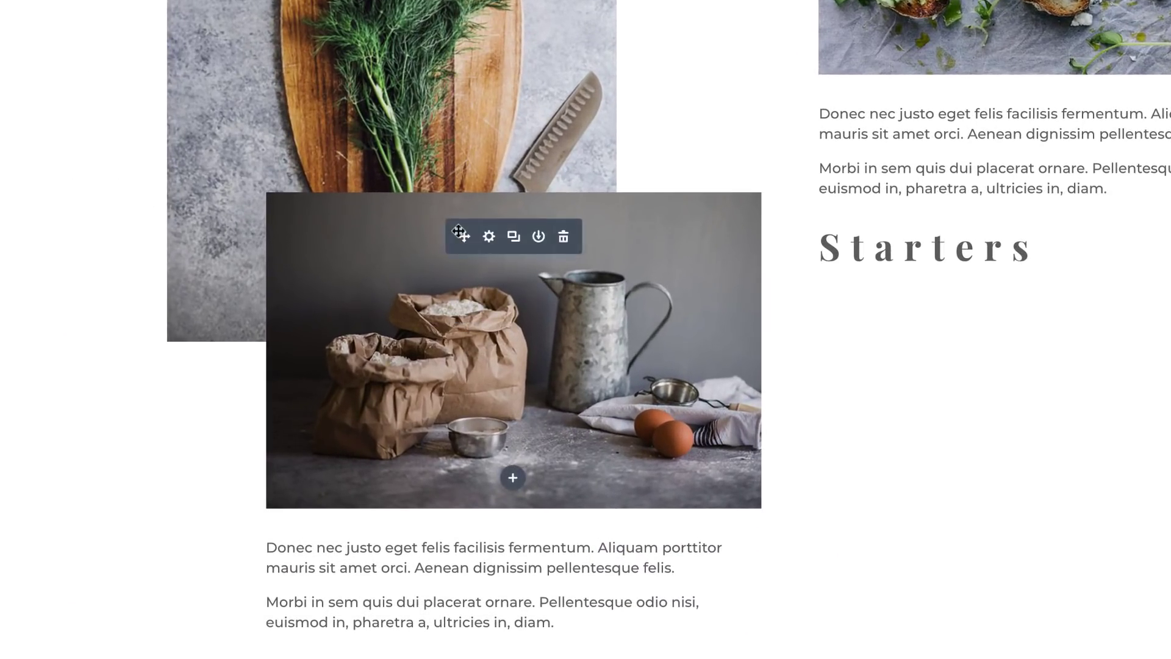
{"action": "left_click", "coordinate": [490, 238]}
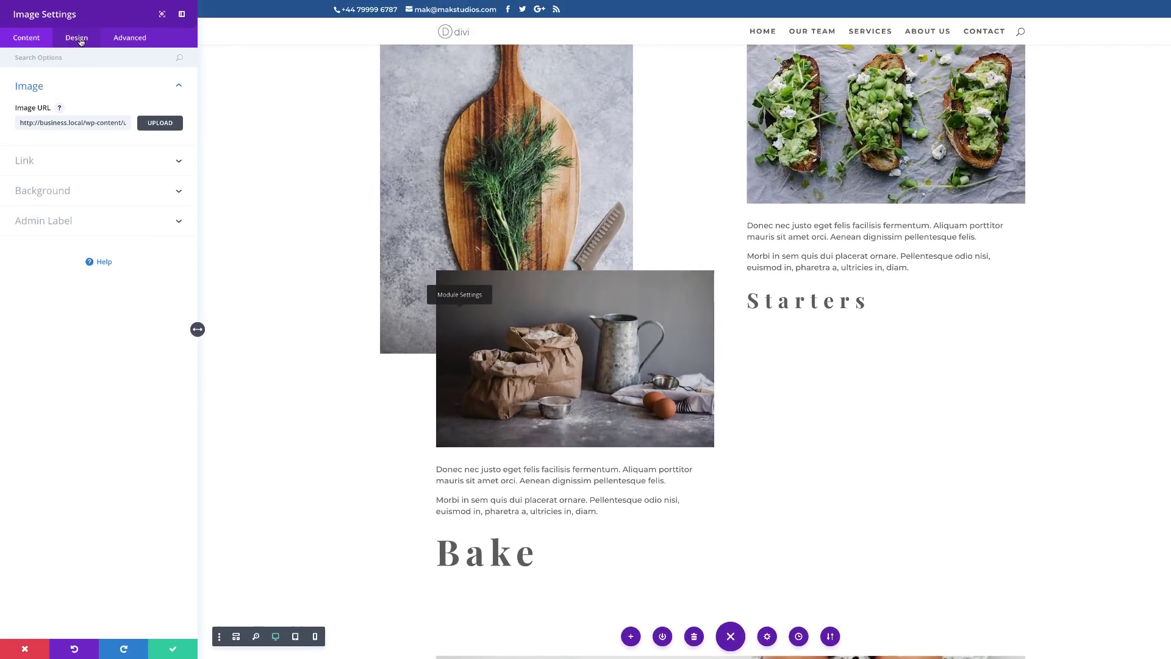
{"action": "left_click", "coordinate": [77, 38]}
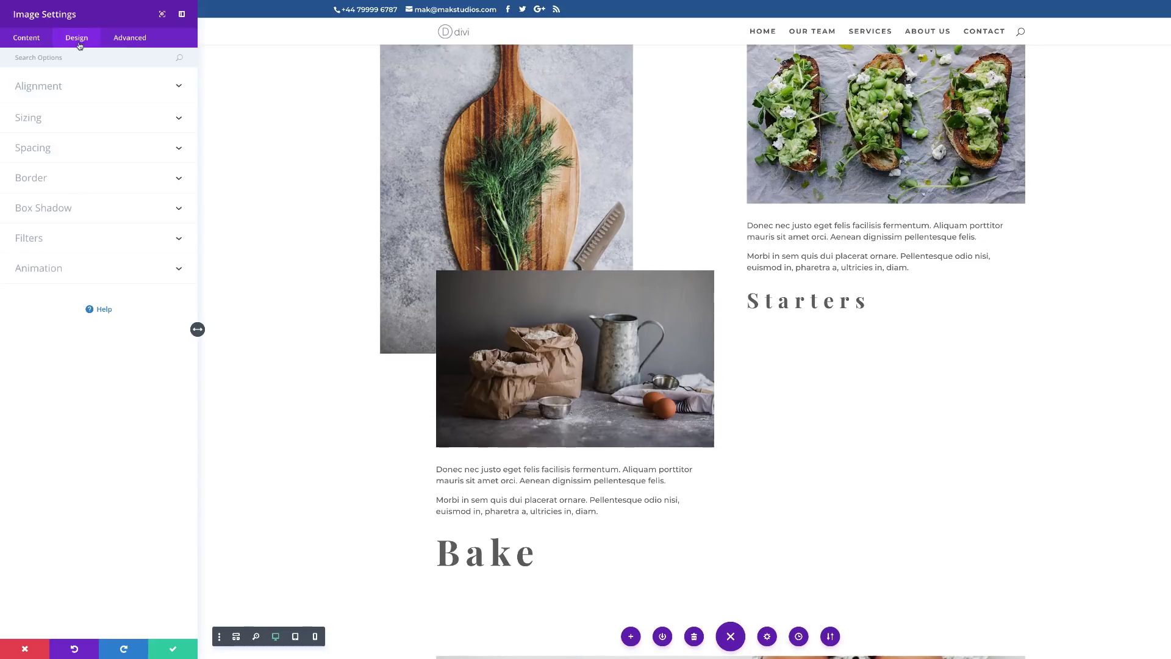
{"action": "left_click", "coordinate": [63, 210]}
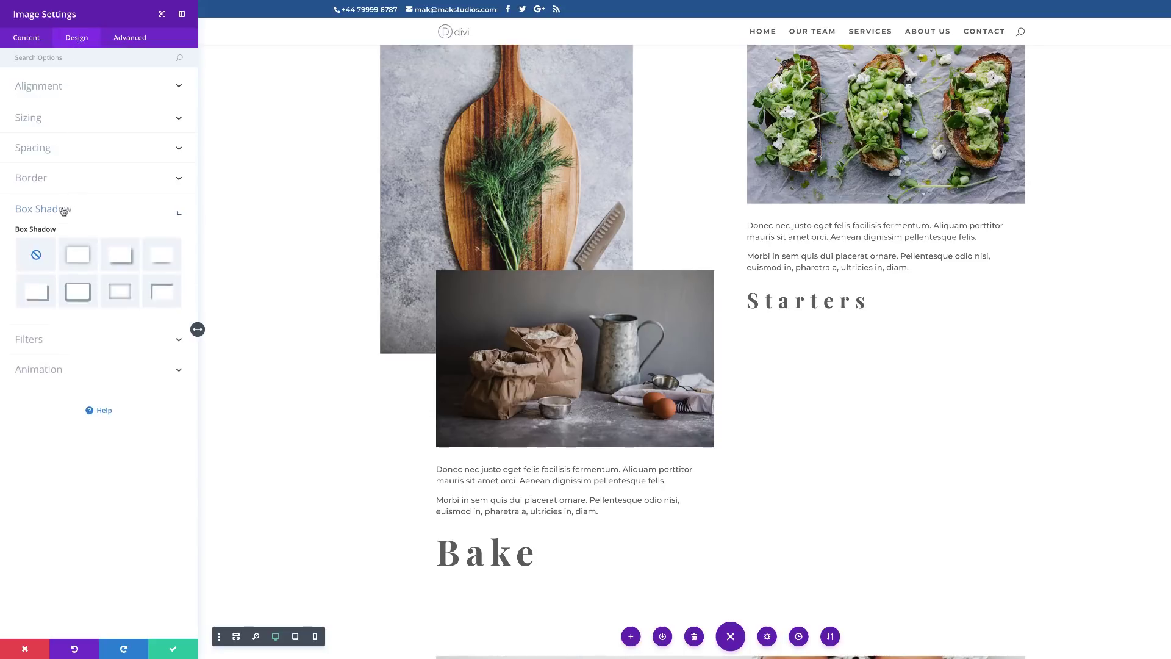
{"action": "left_click", "coordinate": [81, 261]}
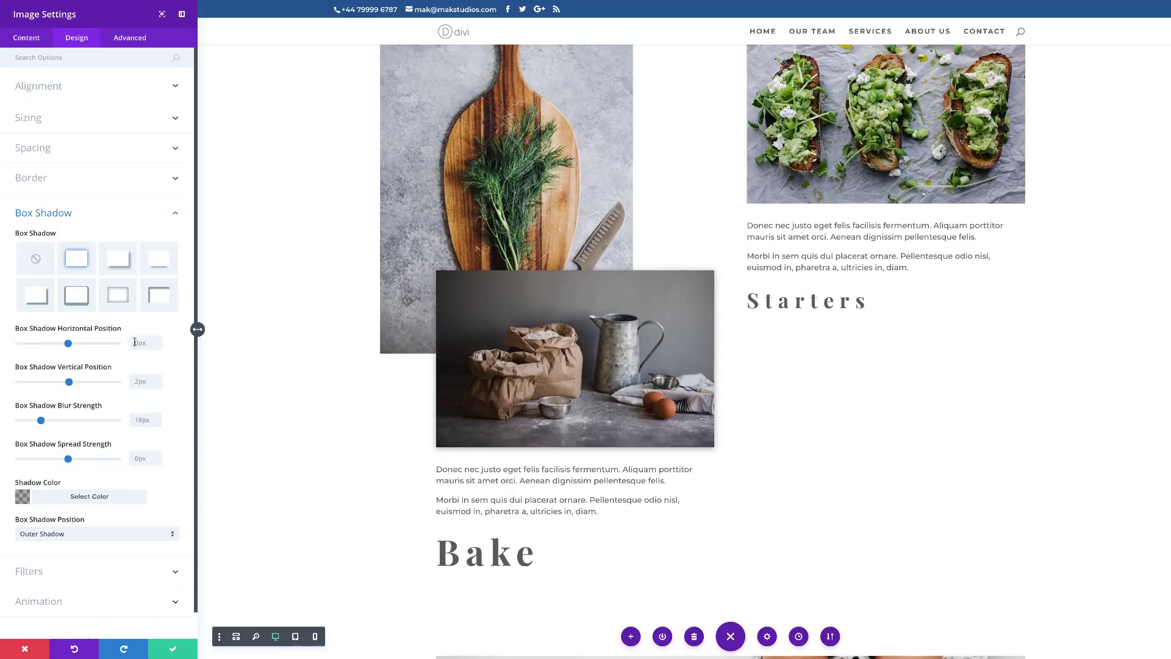
{"action": "type", "text": "-18px"}
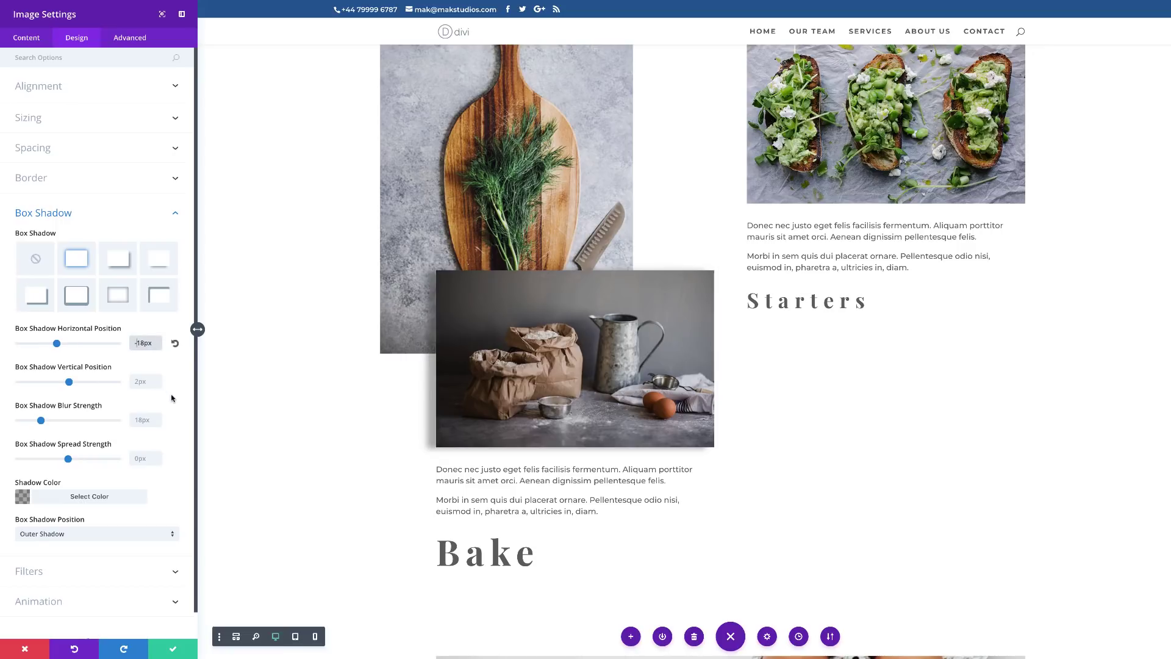
{"action": "left_click", "coordinate": [134, 381]}
{"action": "type", "text": "18px"}
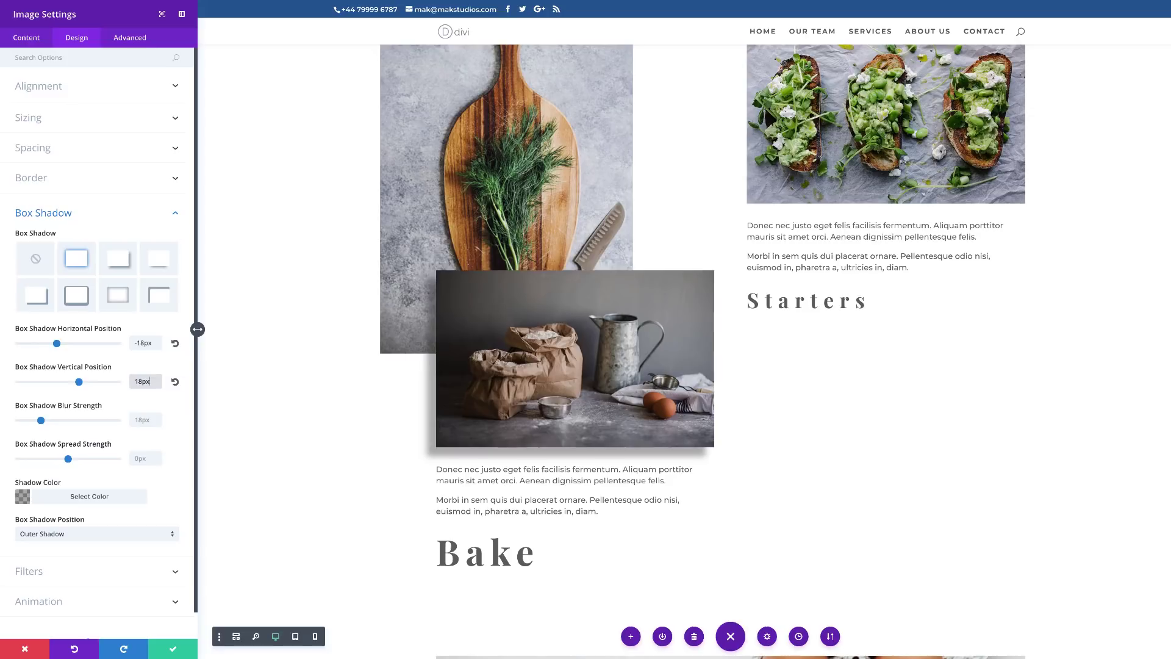
{"action": "key", "text": "Home"}
{"action": "type", "text": "-"}
- Set the flour bags image's box shadow to 50px blur strength and -7px spread strength, and save the module
{"action": "left_click", "coordinate": [145, 420]}
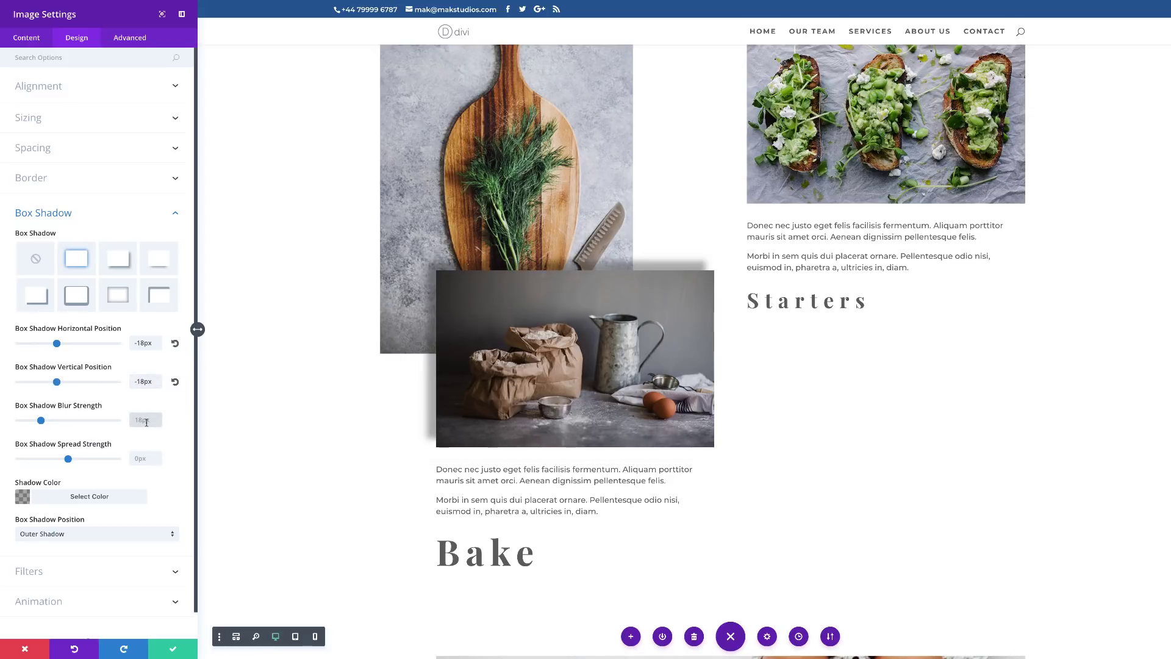
{"action": "type", "text": "50"}
{"action": "left_click", "coordinate": [140, 458]}
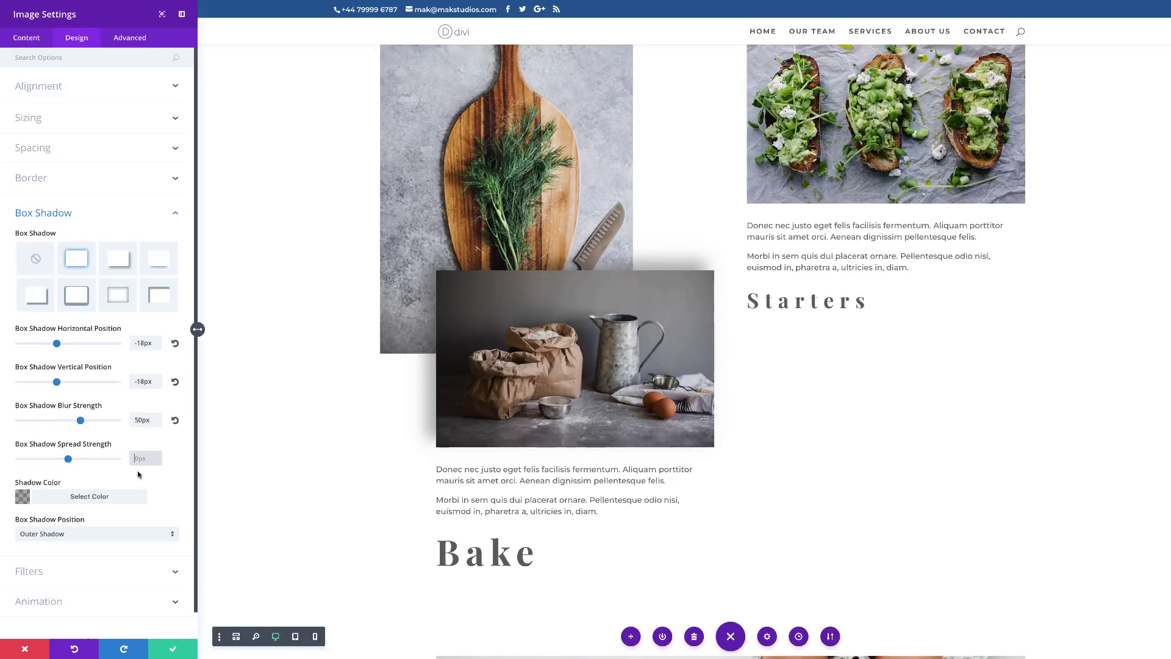
{"action": "type", "text": "7"}
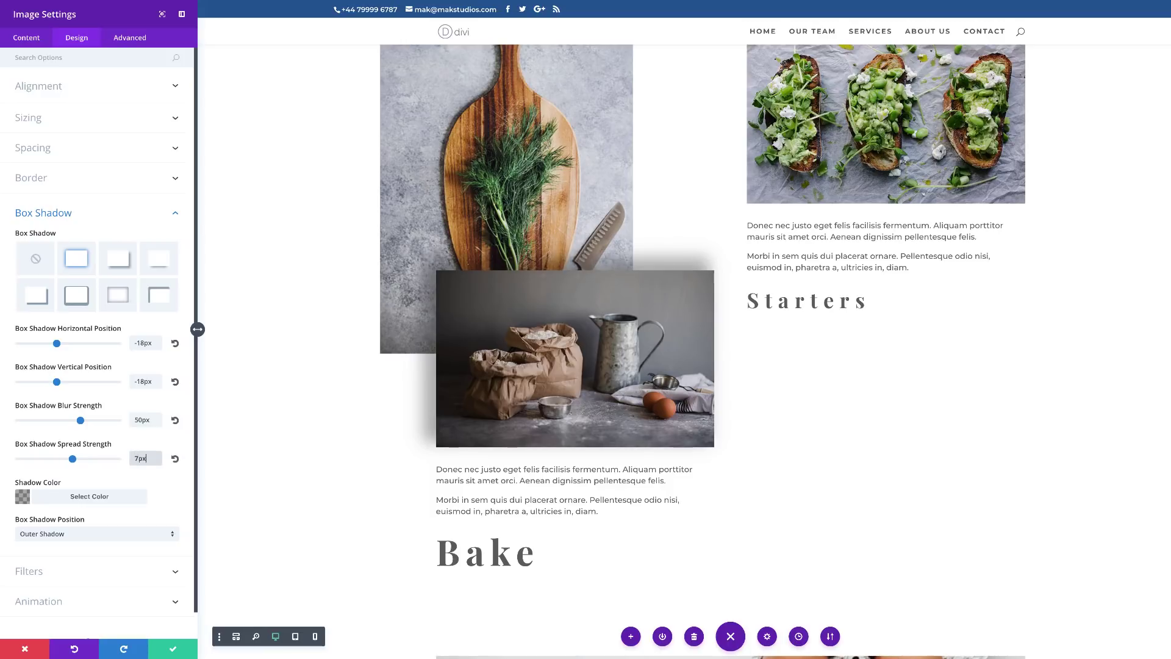
{"action": "key", "text": "Home"}
{"action": "type", "text": "-"}
{"action": "key", "text": "Tab"}
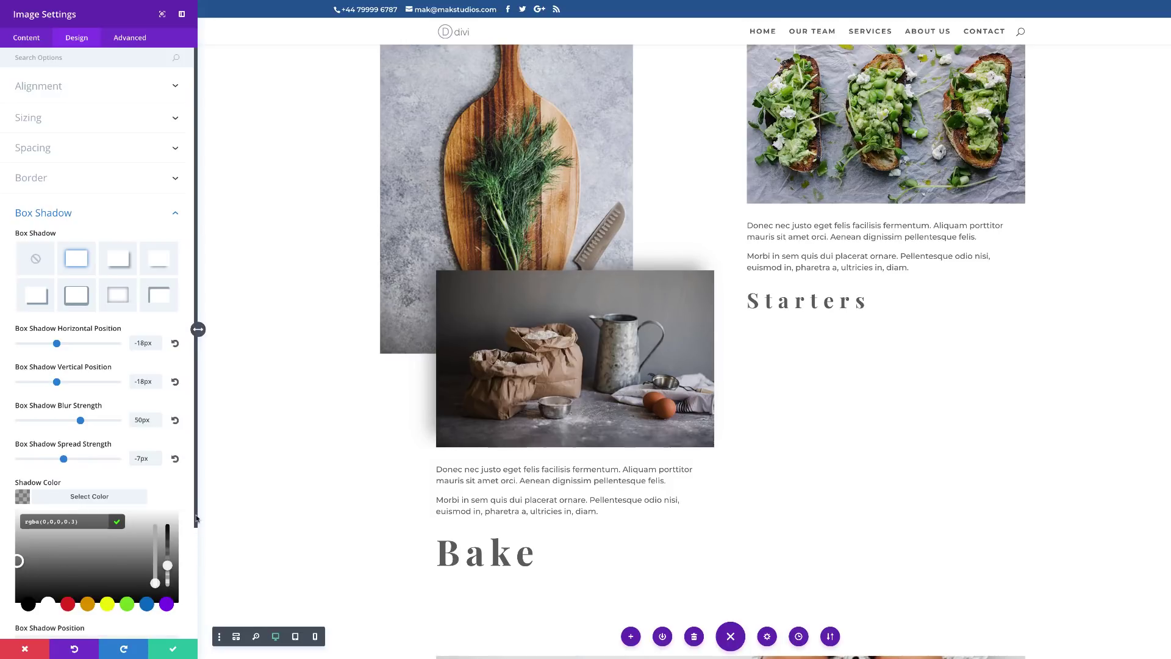
{"action": "scroll", "coordinate": [181, 519], "scroll_direction": "down", "scroll_amount": 3}
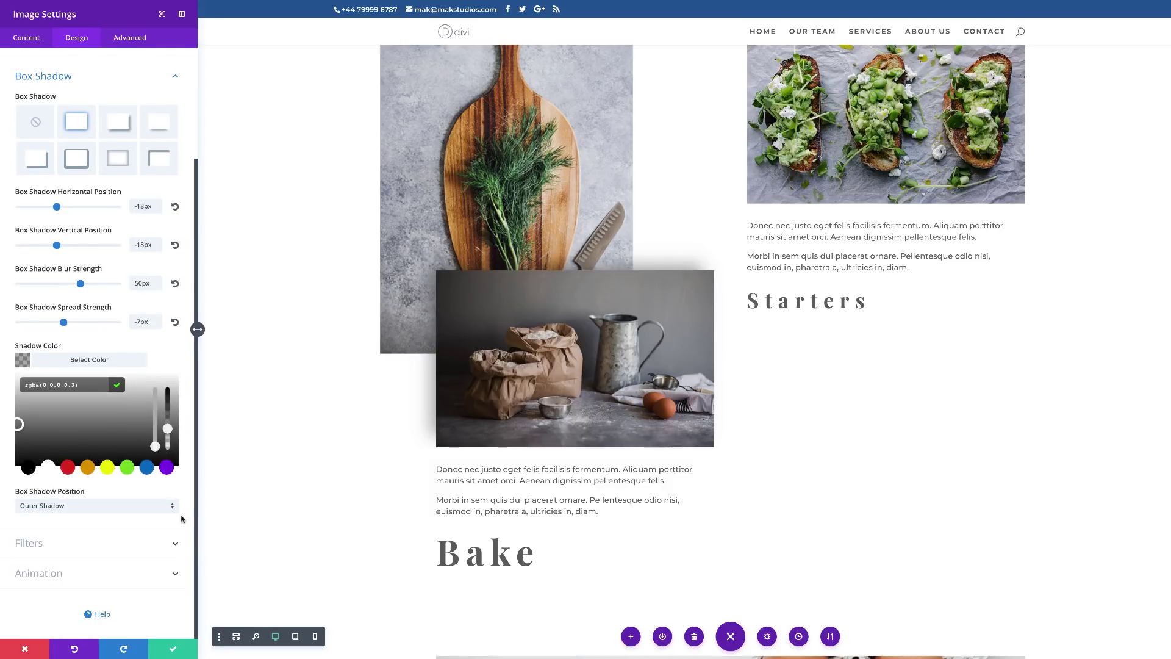
{"action": "left_click", "coordinate": [174, 650]}
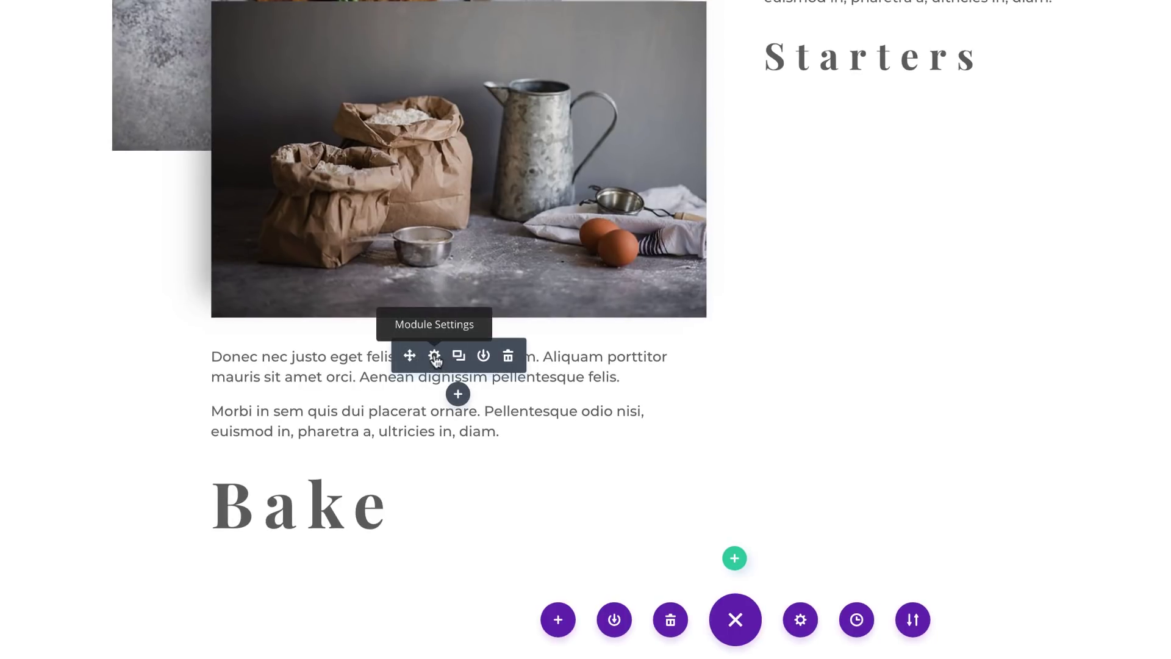
- Reduce the width of the text module below the flour bags image to about 65%, and save the module
{"action": "left_click", "coordinate": [435, 357]}
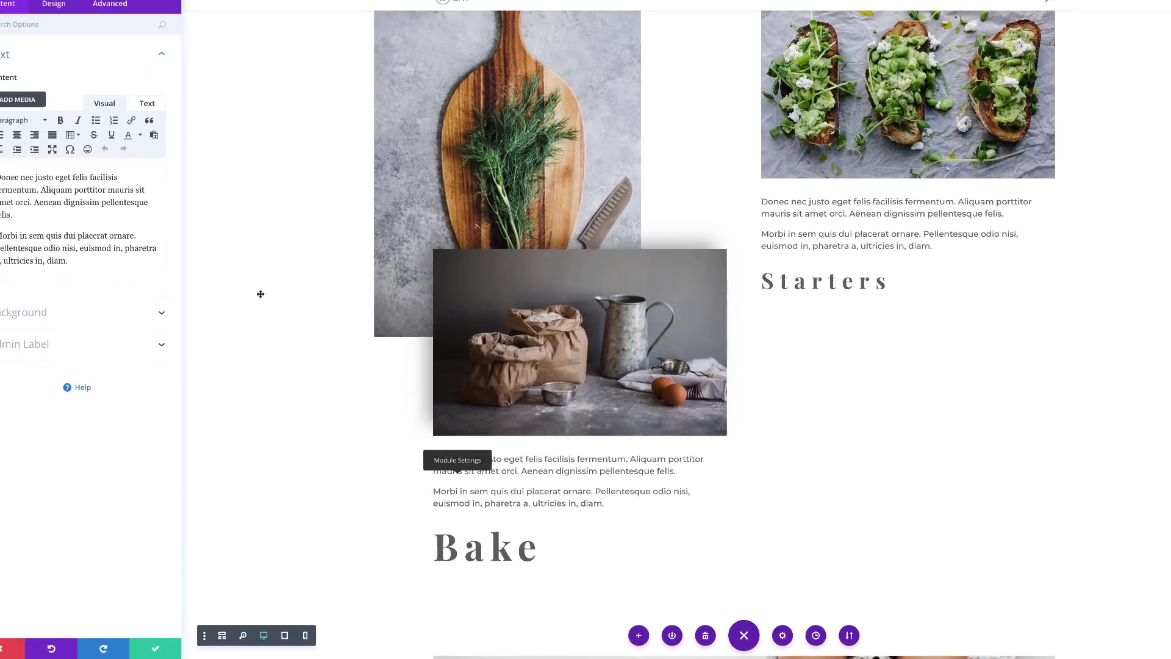
{"action": "left_click", "coordinate": [85, 44]}
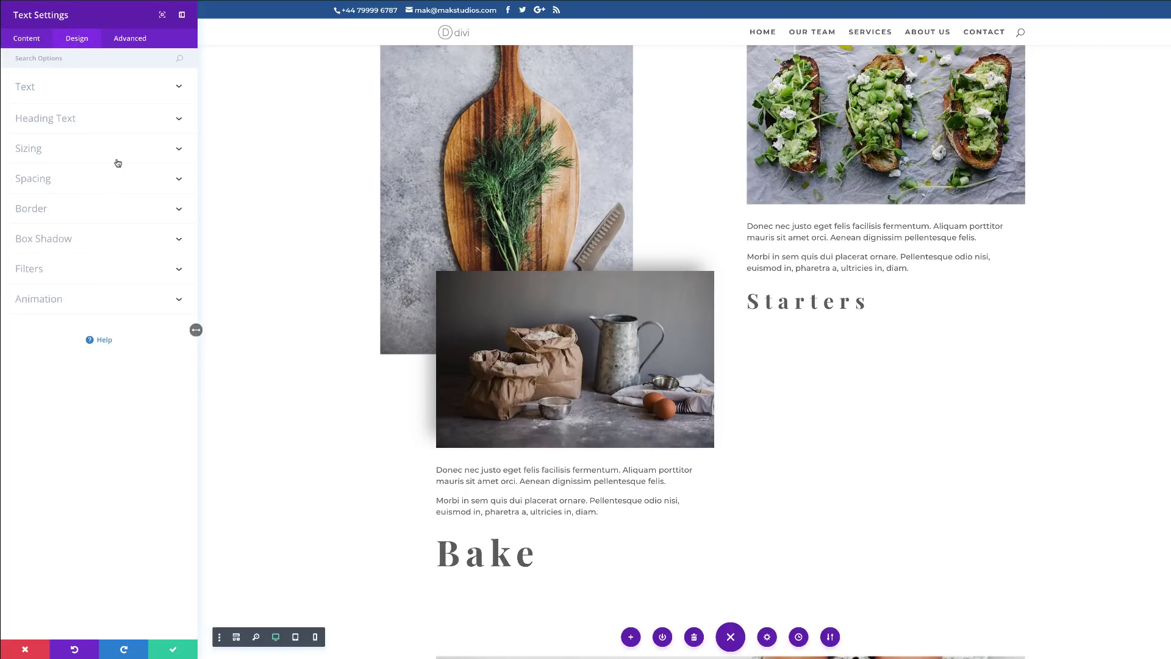
{"action": "left_click", "coordinate": [51, 152]}
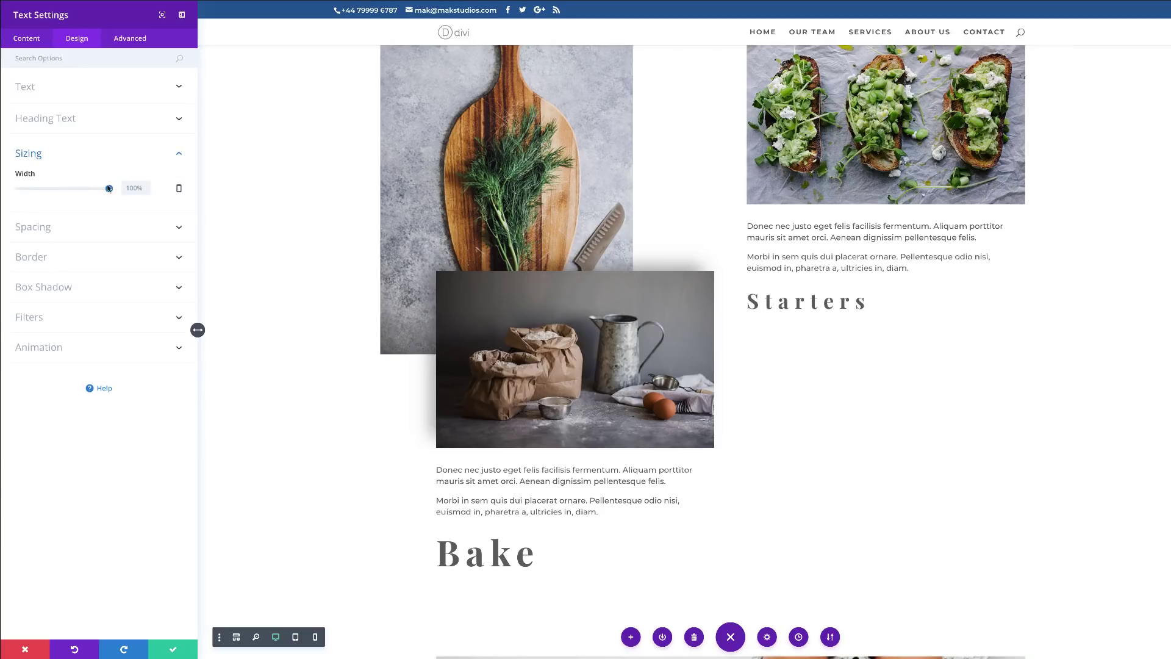
{"action": "left_click_drag", "start_coordinate": [108, 188], "coordinate": [78, 188]}
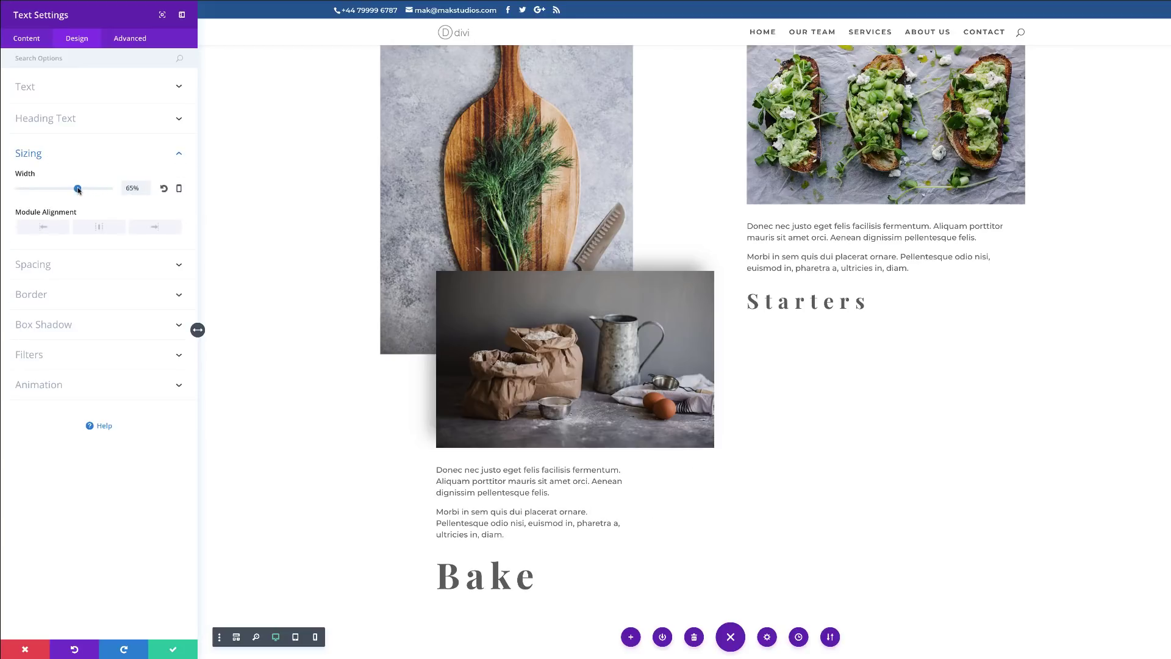
{"action": "left_click", "coordinate": [176, 648]}
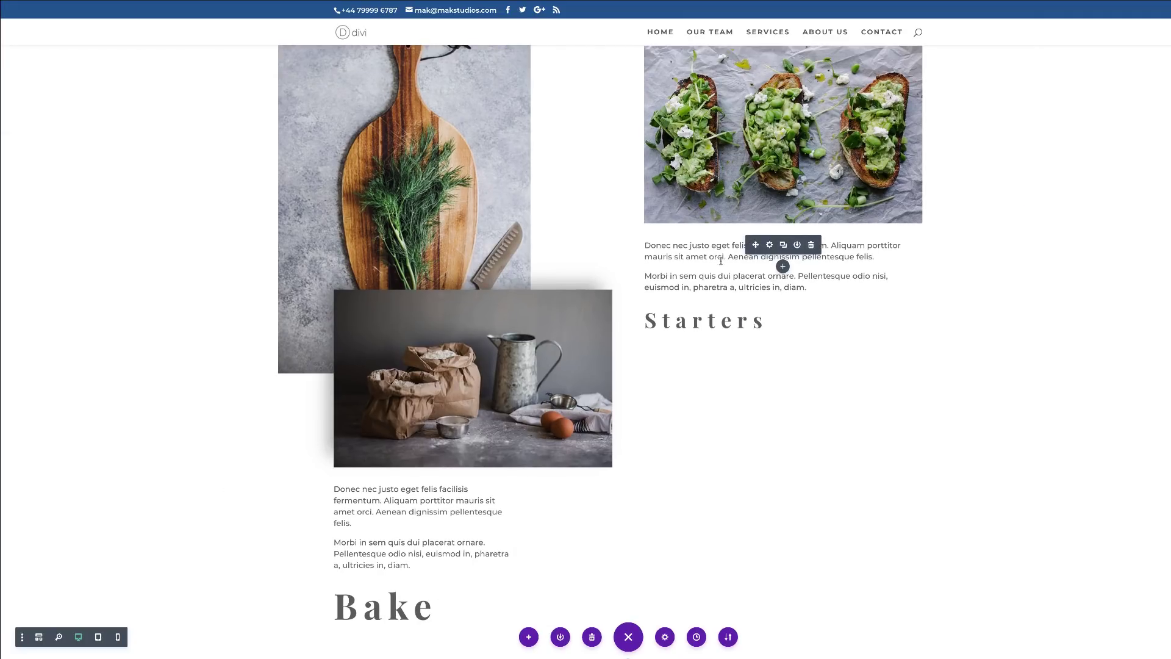
- Set a 30% left custom margin on the text module below the toast image, and save the module
{"action": "scroll", "coordinate": [708, 265], "scroll_direction": "up", "scroll_amount": 2}
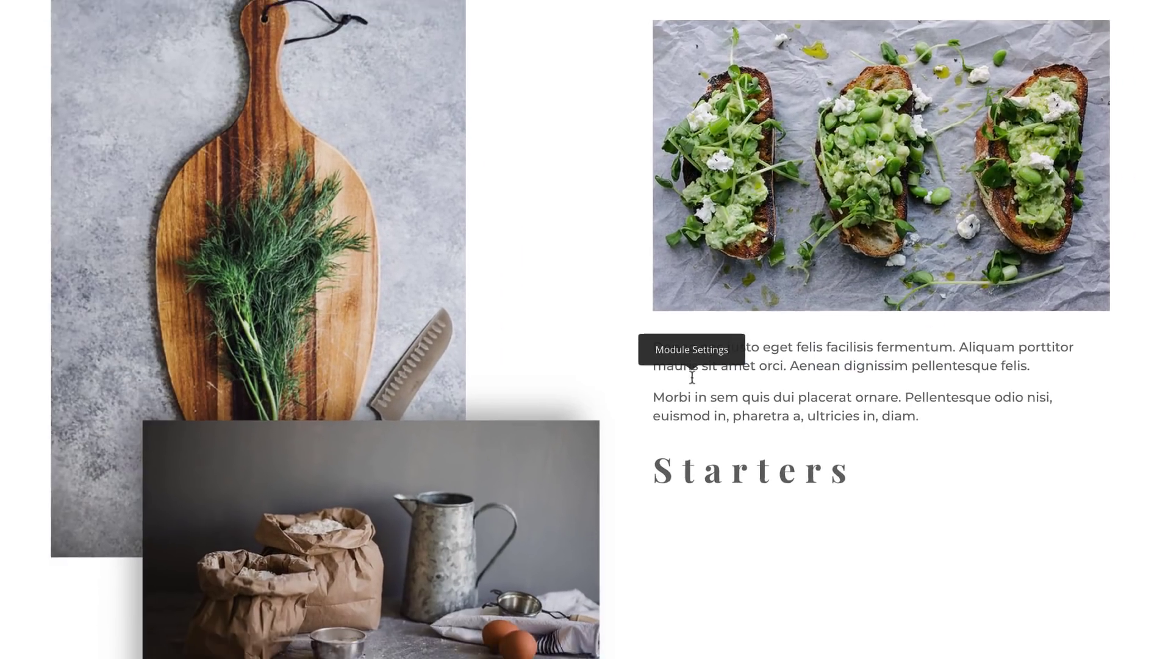
{"action": "left_click", "coordinate": [674, 386]}
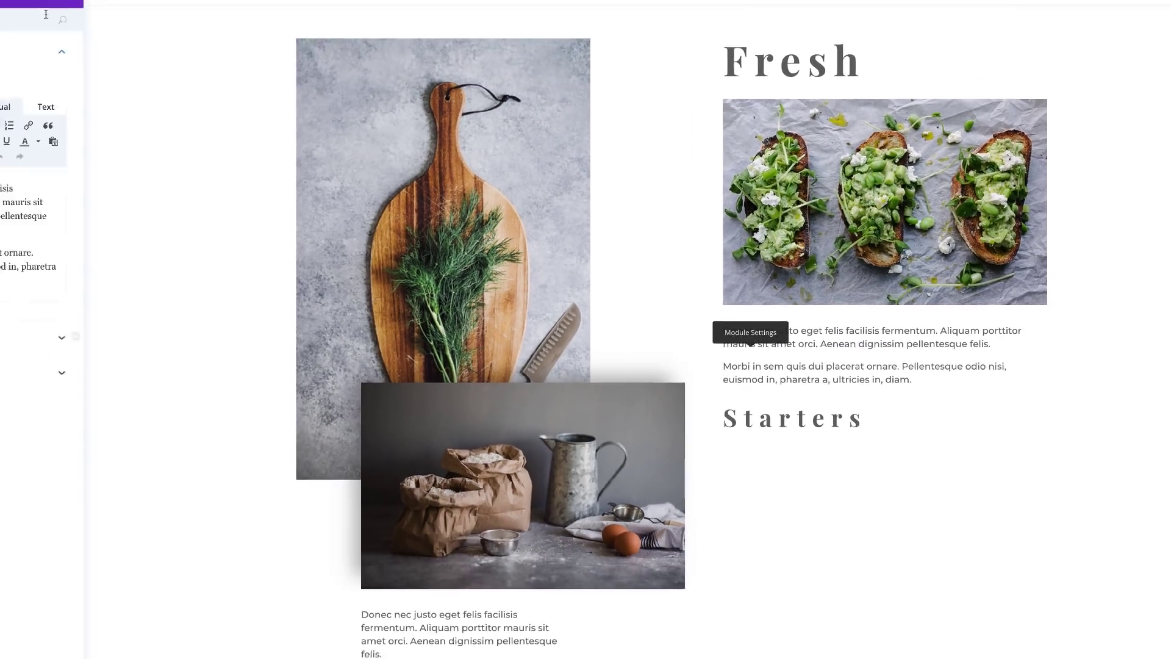
{"action": "left_click", "coordinate": [86, 39]}
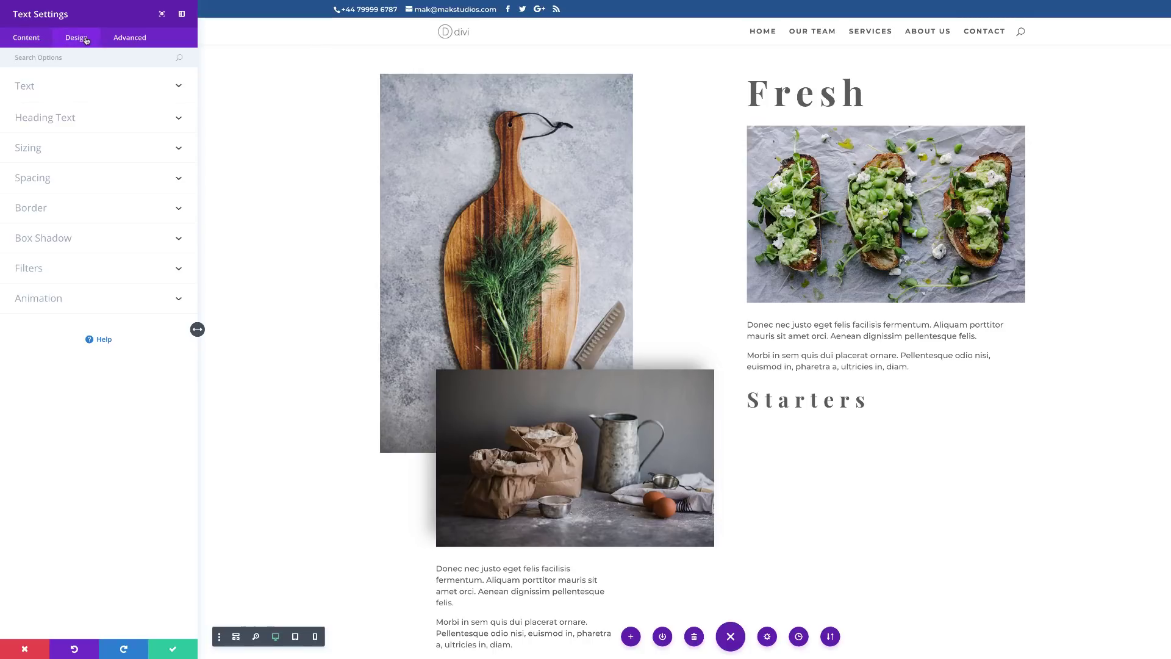
{"action": "left_click", "coordinate": [44, 182]}
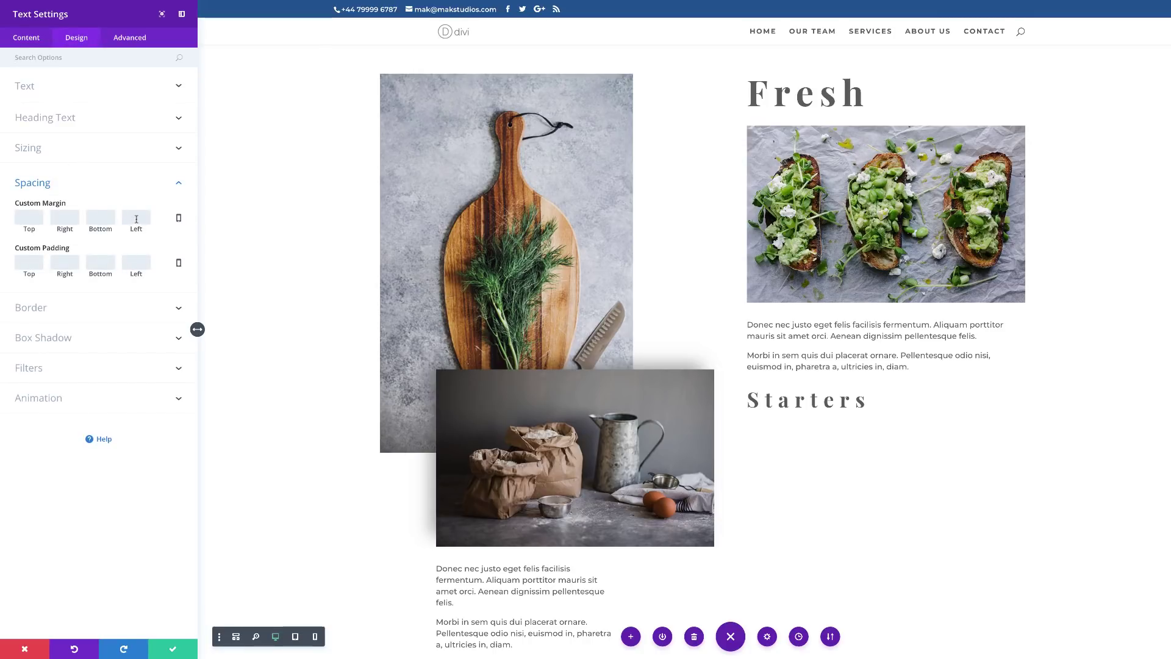
{"action": "left_click", "coordinate": [136, 219]}
{"action": "type", "text": "30%"}
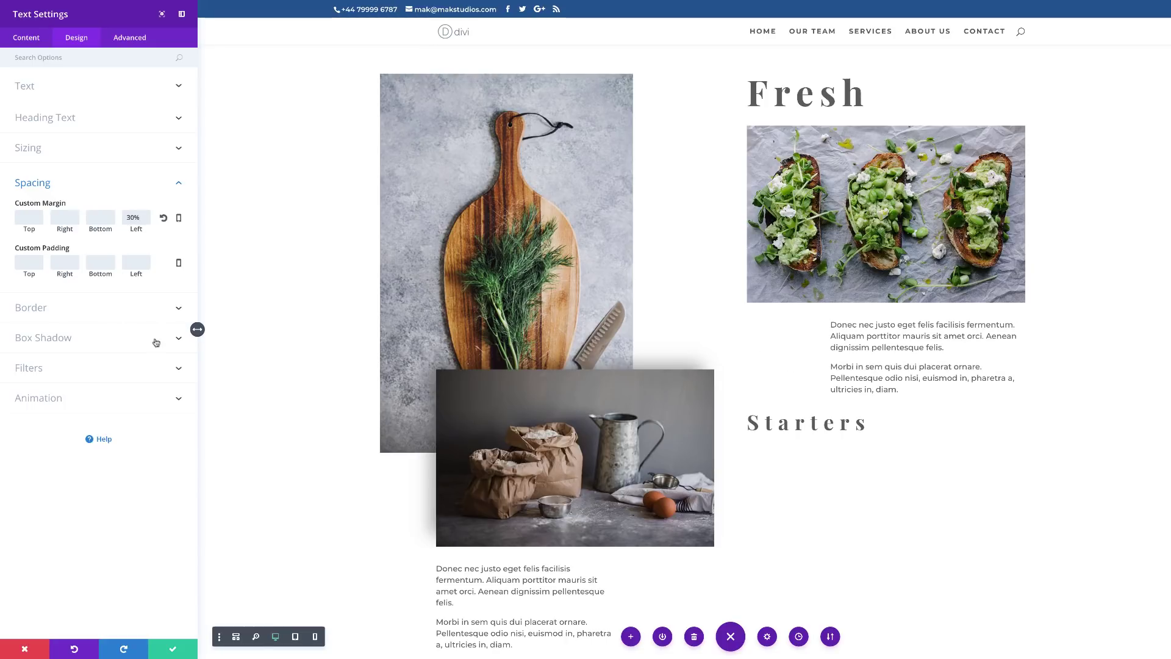
{"action": "left_click", "coordinate": [175, 649]}
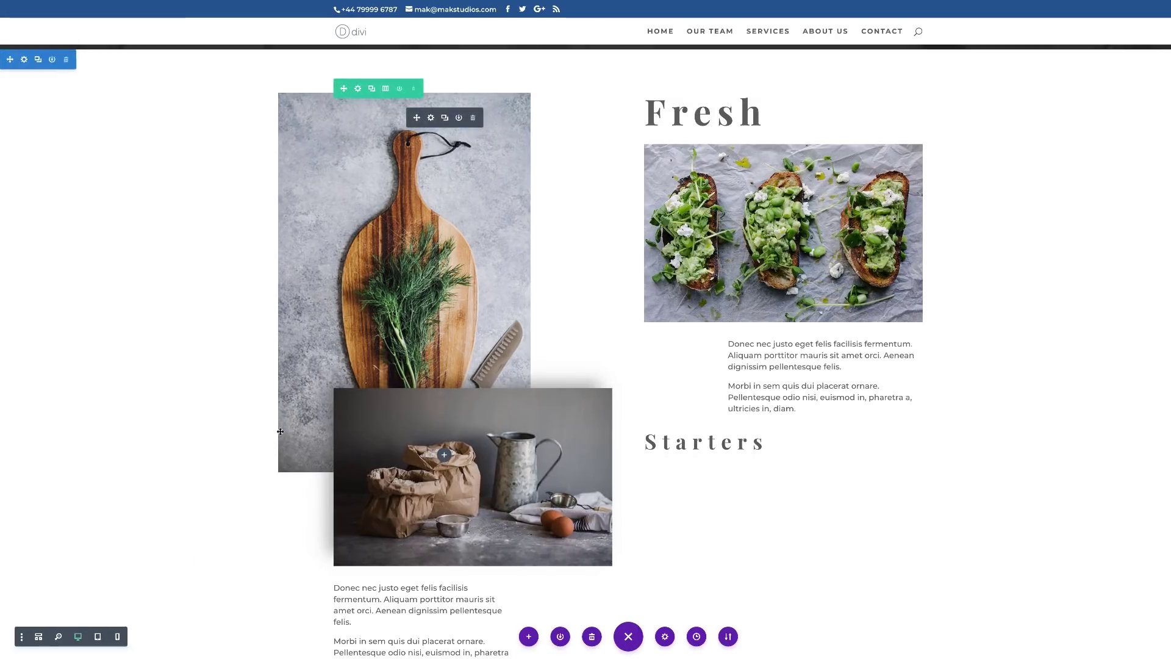
- Turn off Force Fullwidth for the egg bowl image and set its desktop width to 60%
{"action": "scroll", "coordinate": [280, 431], "scroll_direction": "down", "scroll_amount": 3}
{"action": "scroll", "coordinate": [280, 431], "scroll_direction": "down", "scroll_amount": 5}
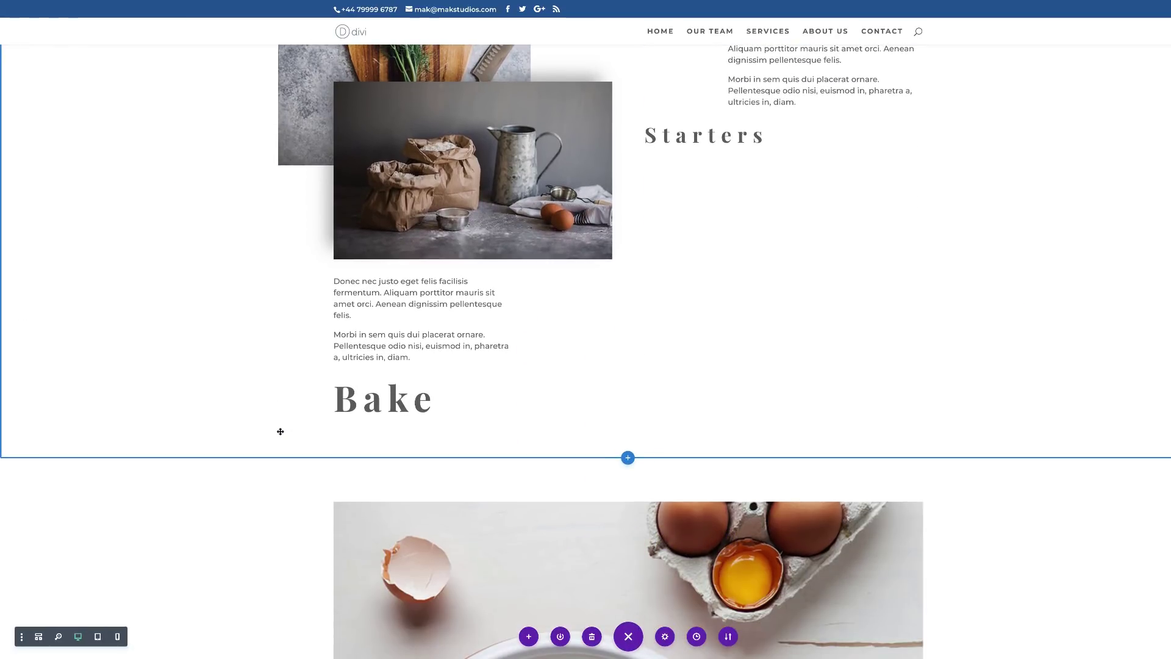
{"action": "scroll", "coordinate": [280, 431], "scroll_direction": "down", "scroll_amount": 3}
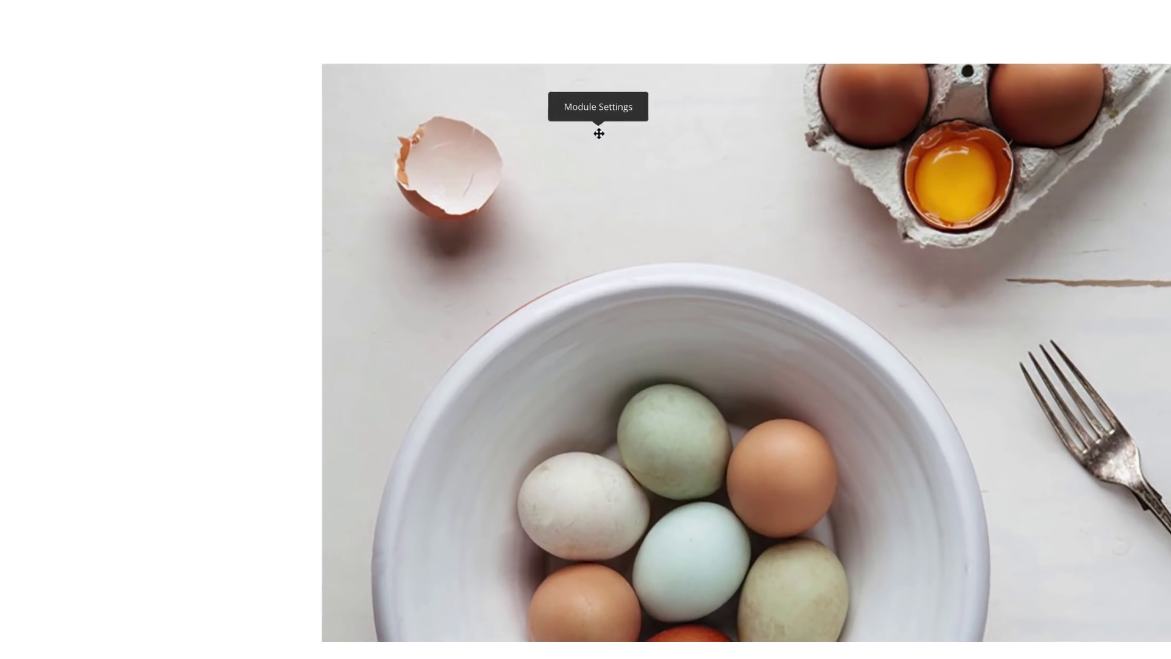
{"action": "left_click", "coordinate": [598, 131]}
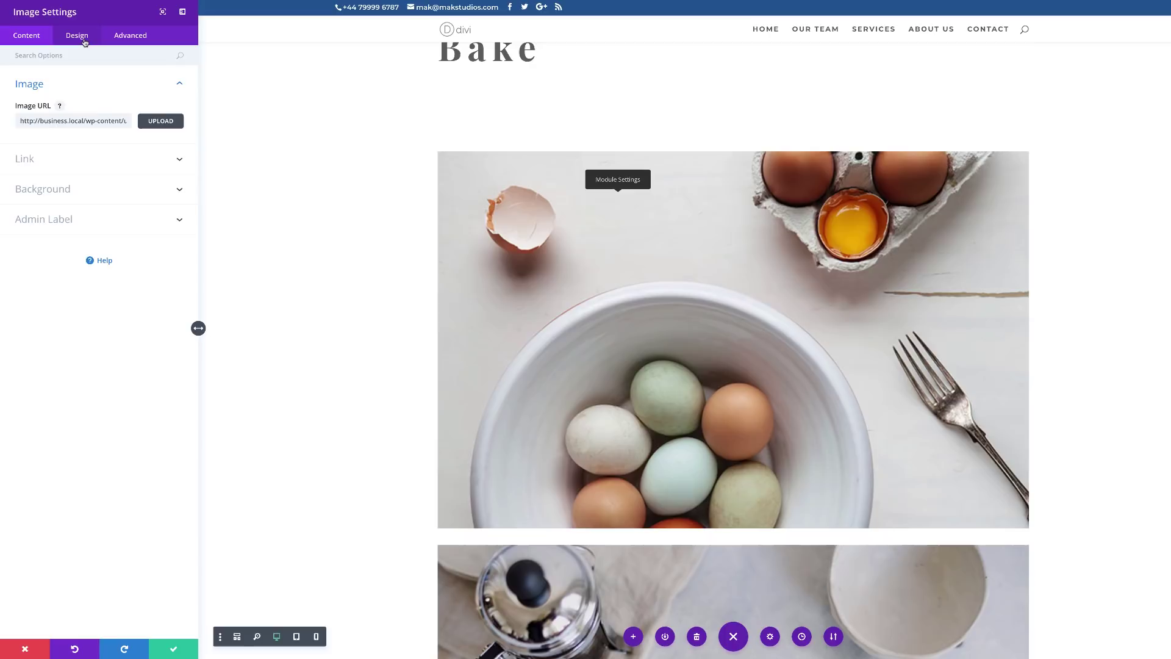
{"action": "left_click", "coordinate": [77, 35]}
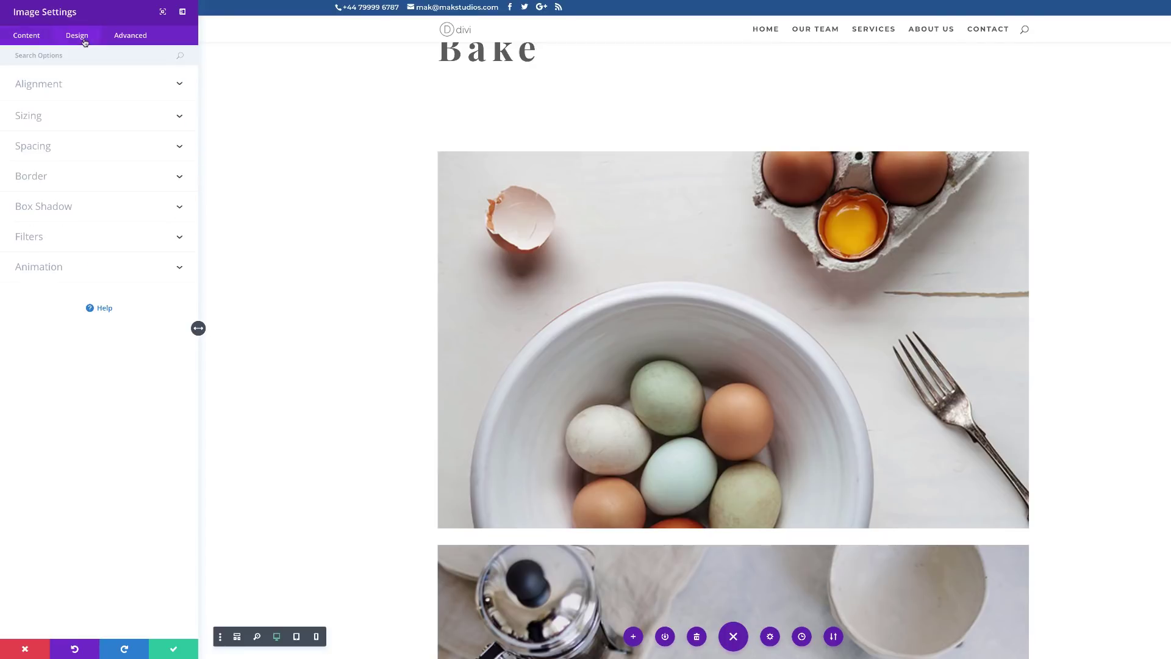
{"action": "left_click", "coordinate": [40, 117]}
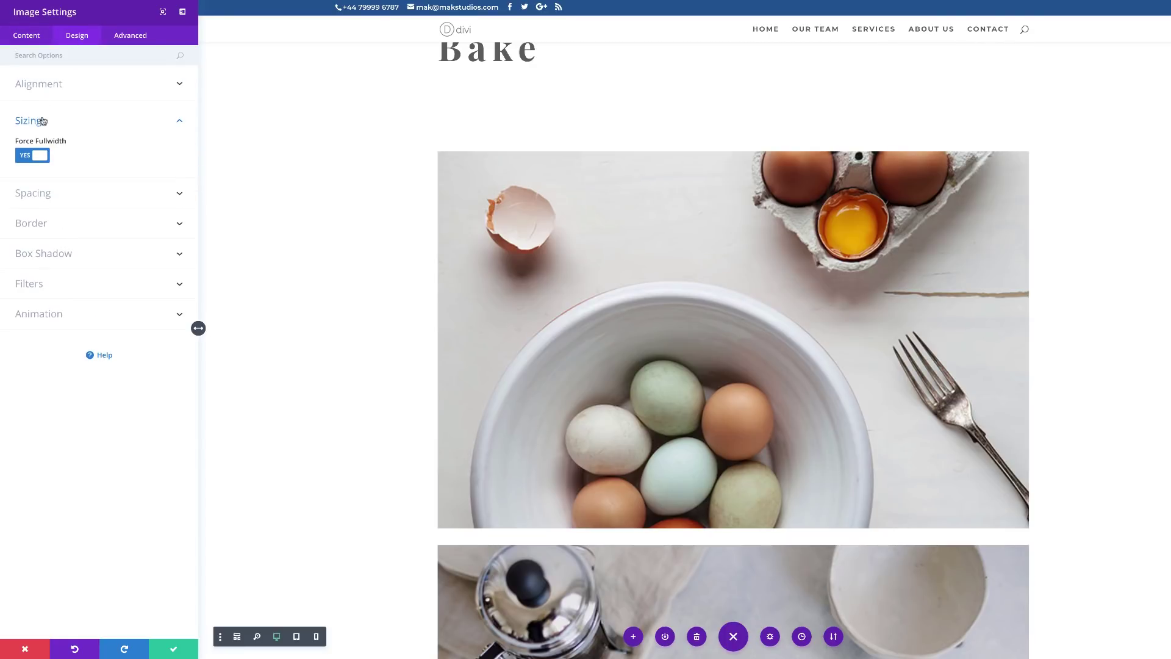
{"action": "left_click", "coordinate": [26, 160]}
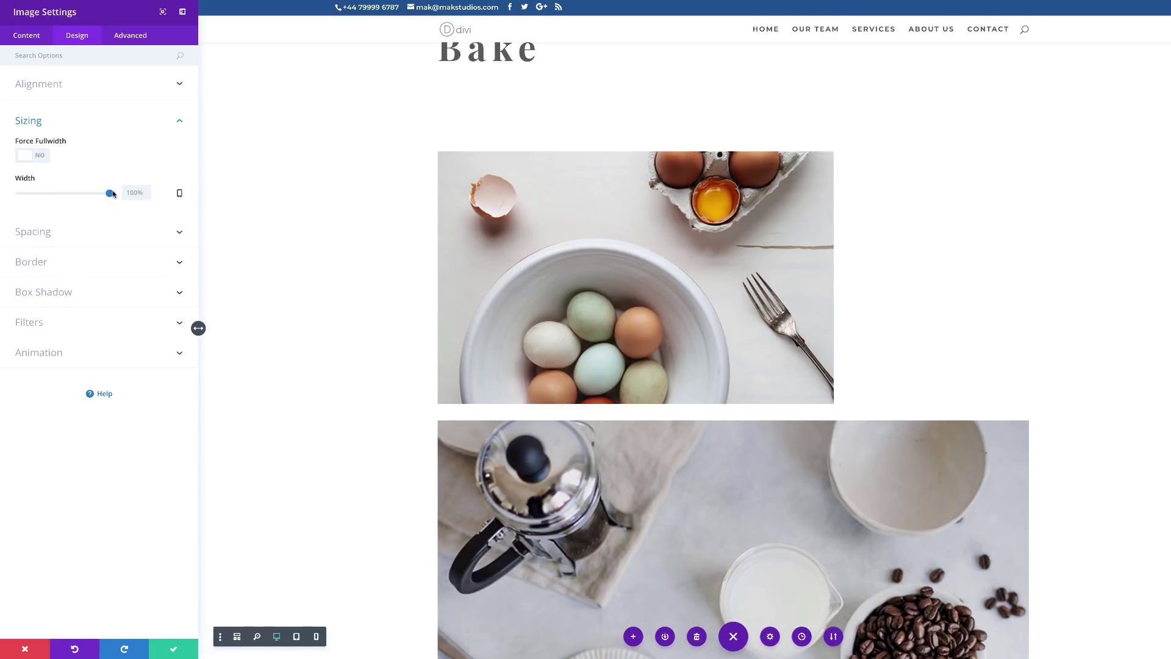
{"action": "left_click", "coordinate": [138, 193]}
{"action": "type", "text": "60%"}
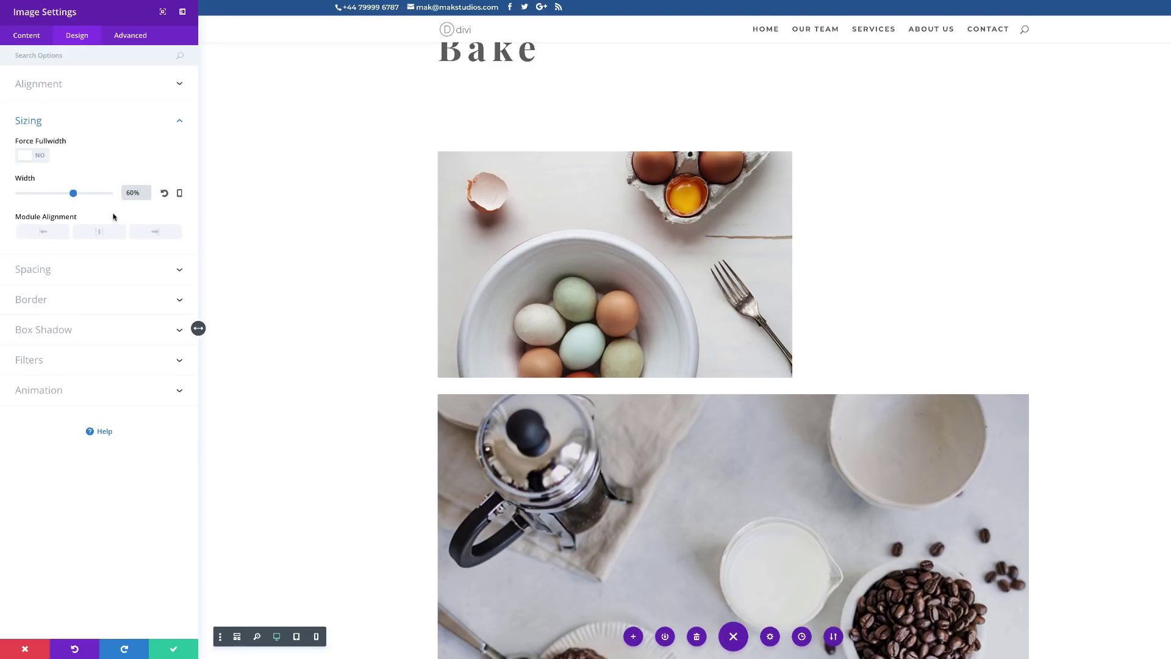
- Check the egg bowl image's tablet width, return to the desktop setting, and save the module
{"action": "left_click", "coordinate": [180, 195]}
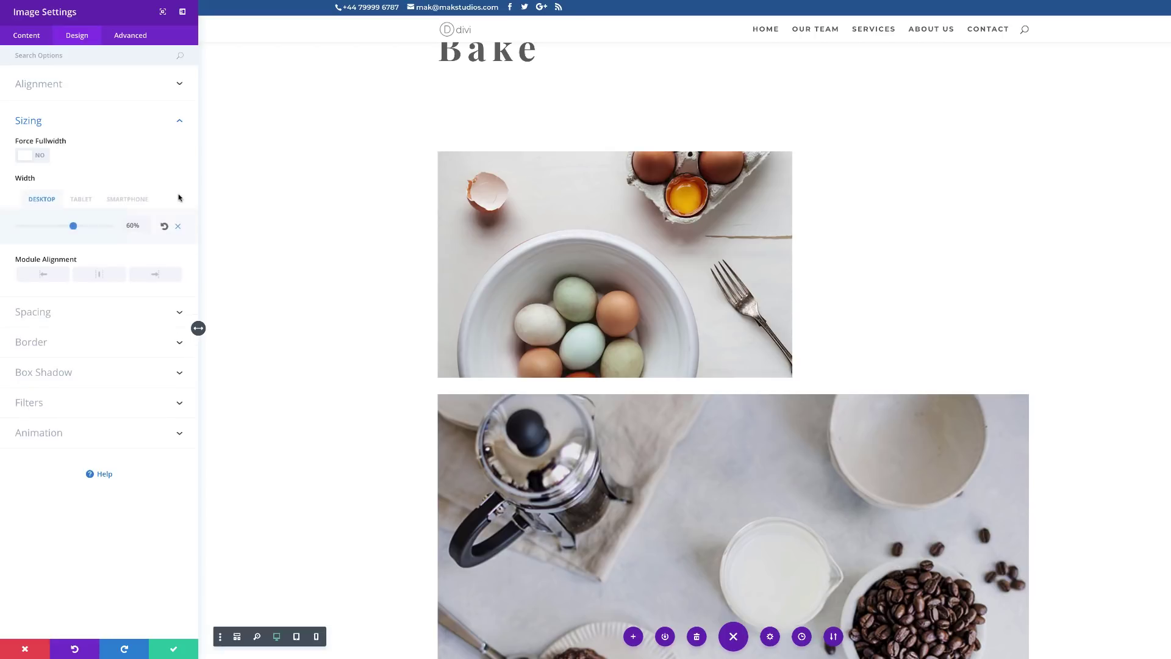
{"action": "left_click", "coordinate": [84, 201]}
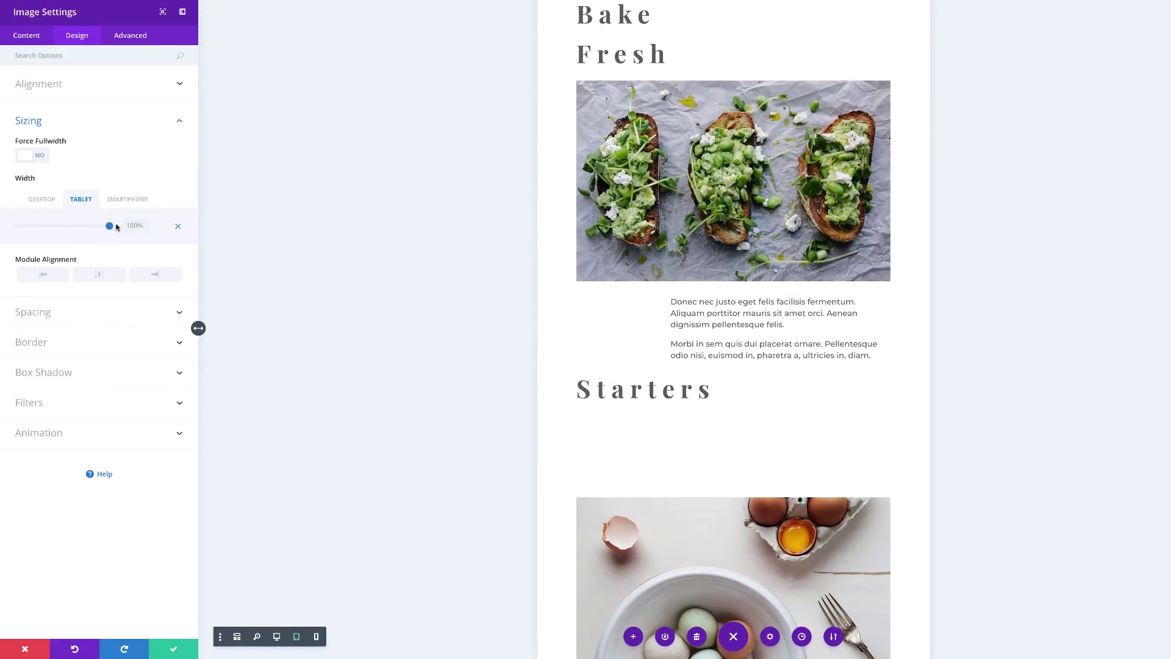
{"action": "left_click", "coordinate": [47, 200]}
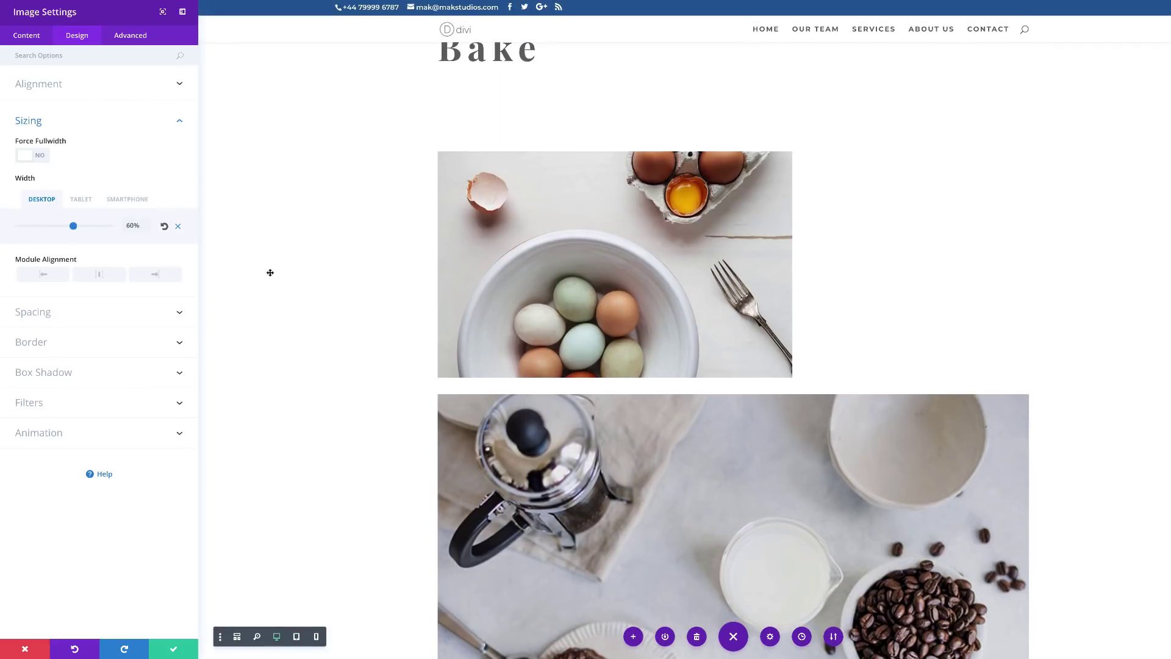
{"action": "left_click", "coordinate": [174, 651]}
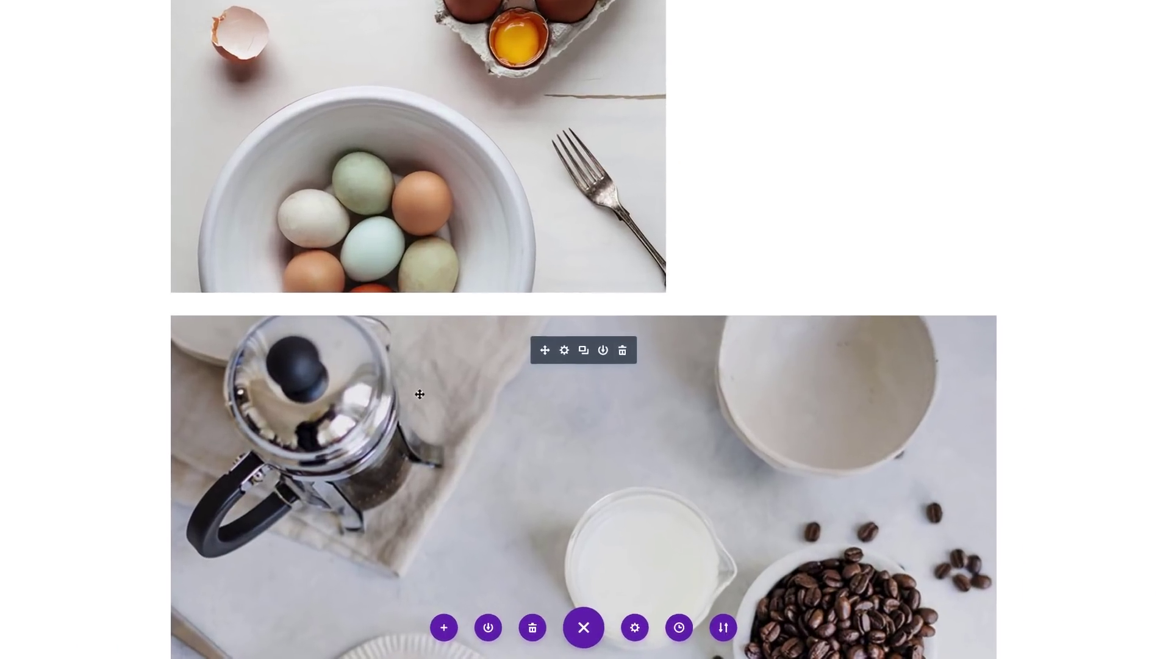
- Turn off Force Fullwidth for the French press image, set its width to 70%, and align the module right
{"action": "scroll", "coordinate": [565, 374], "scroll_direction": "down", "scroll_amount": 4}
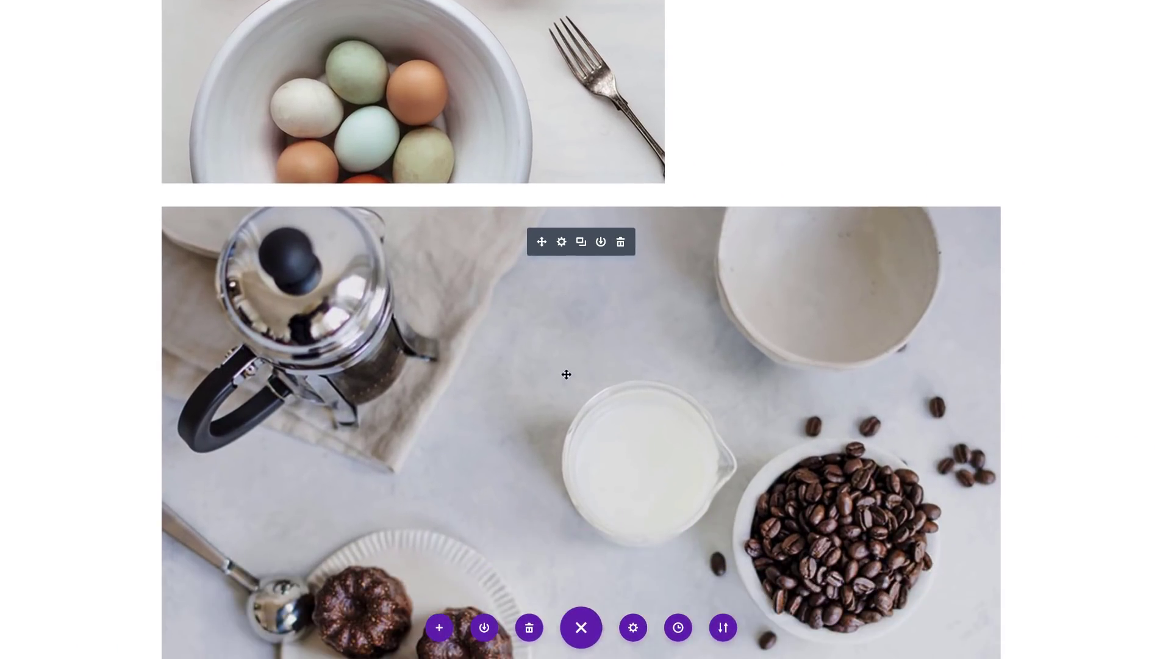
{"action": "left_click", "coordinate": [562, 107]}
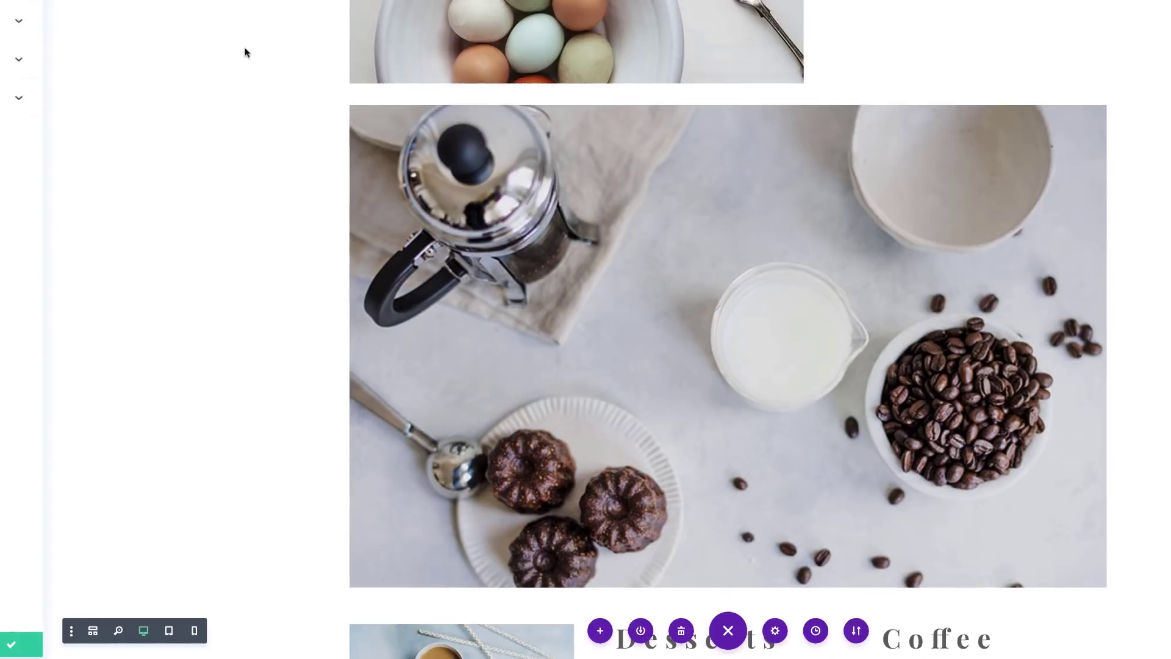
{"action": "left_click", "coordinate": [63, 28]}
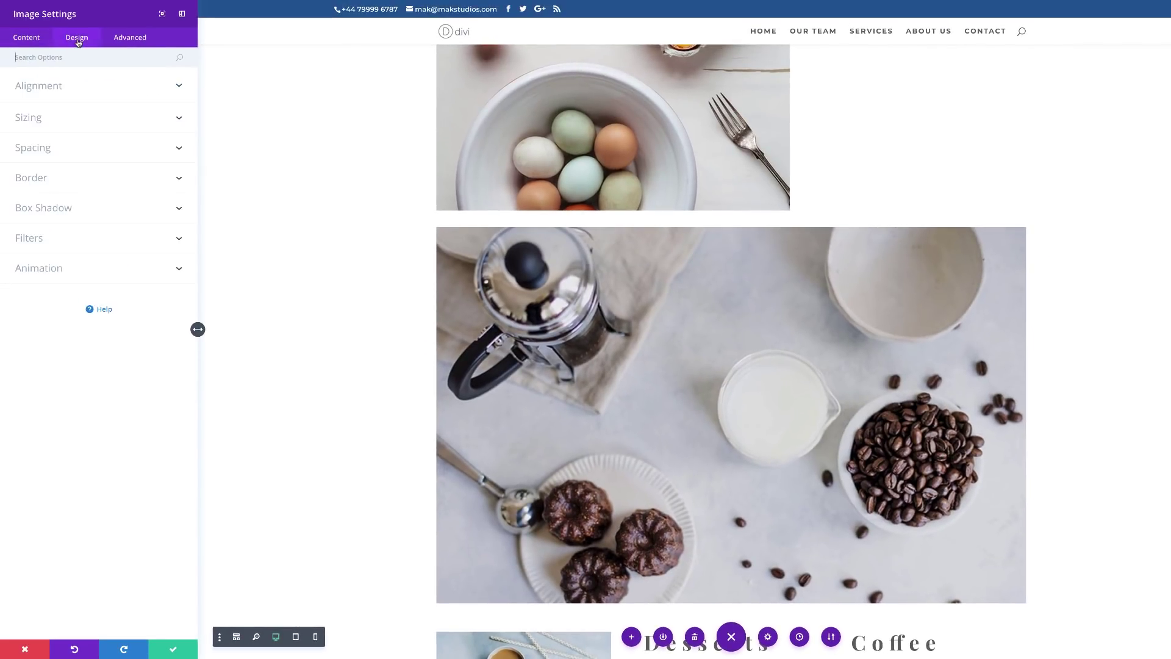
{"action": "left_click", "coordinate": [56, 115]}
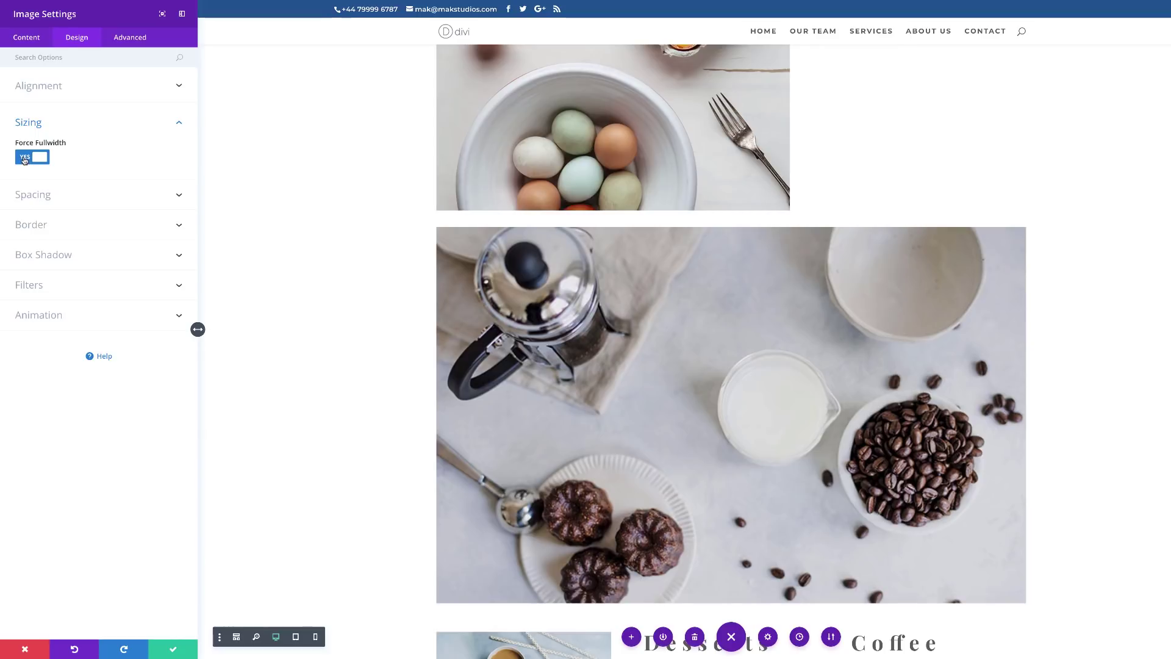
{"action": "left_click", "coordinate": [25, 158]}
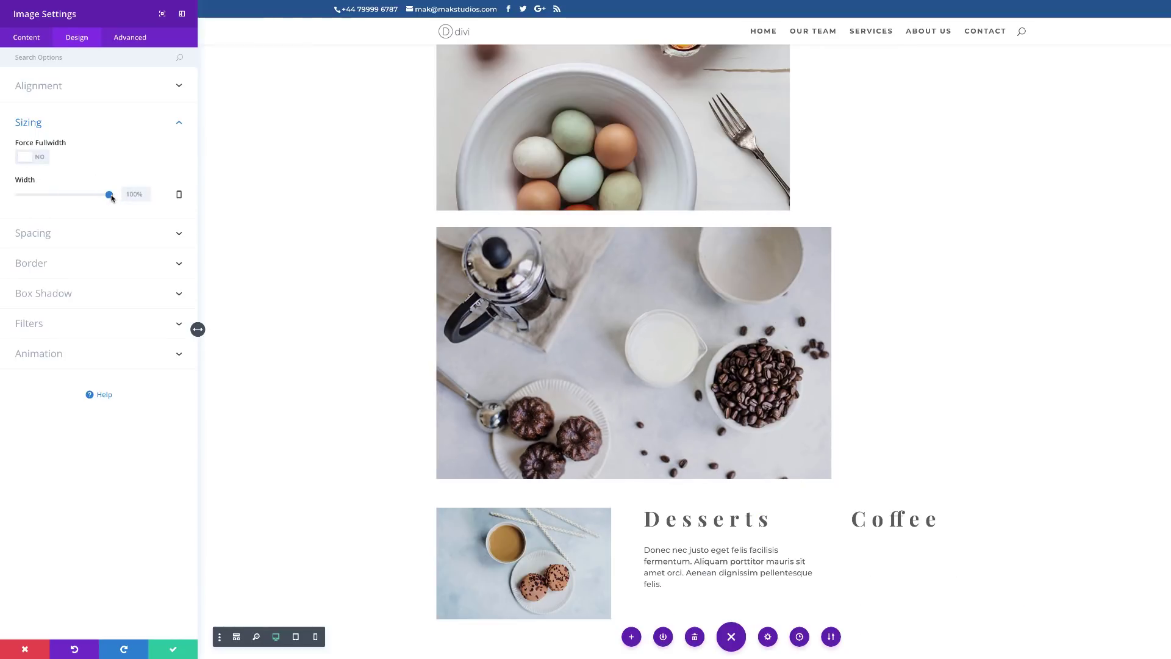
{"action": "type", "text": "70"}
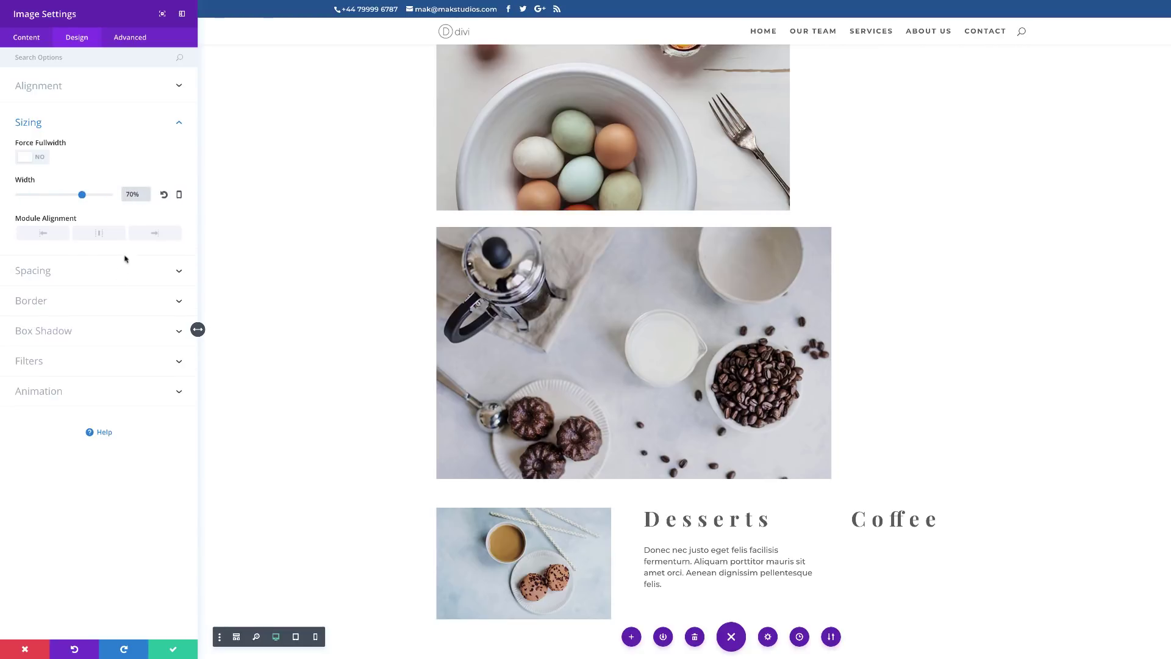
{"action": "left_click", "coordinate": [157, 237]}
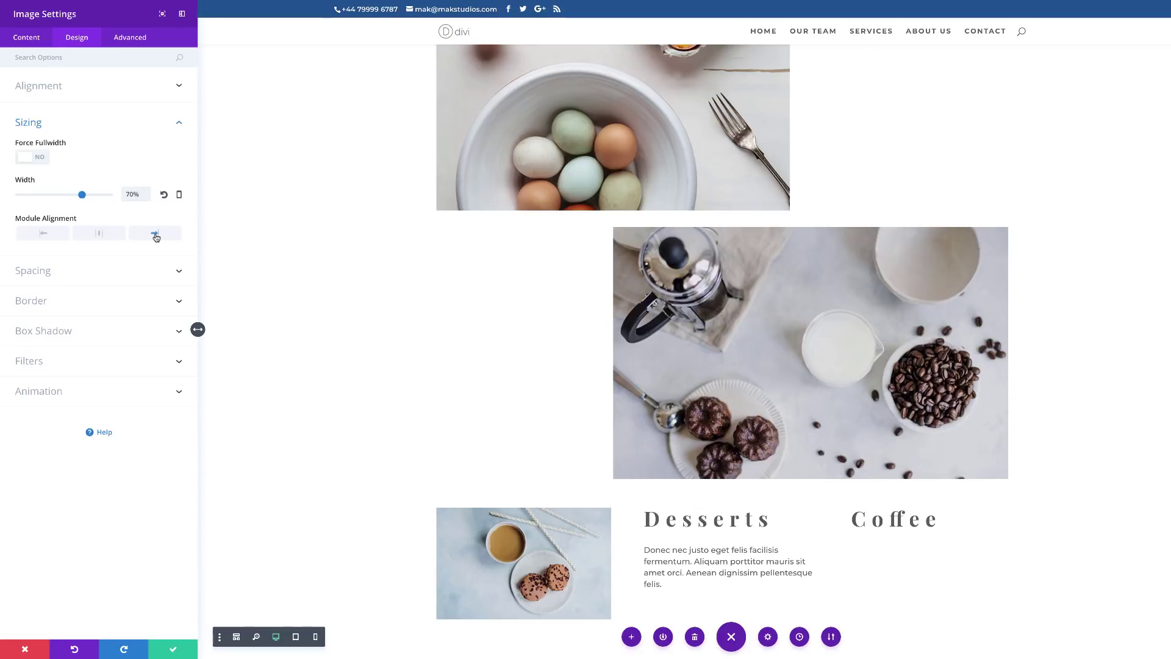
- Give the French press image a -20% top custom margin, and save the module
{"action": "left_click", "coordinate": [71, 274]}
{"action": "left_click", "coordinate": [30, 224]}
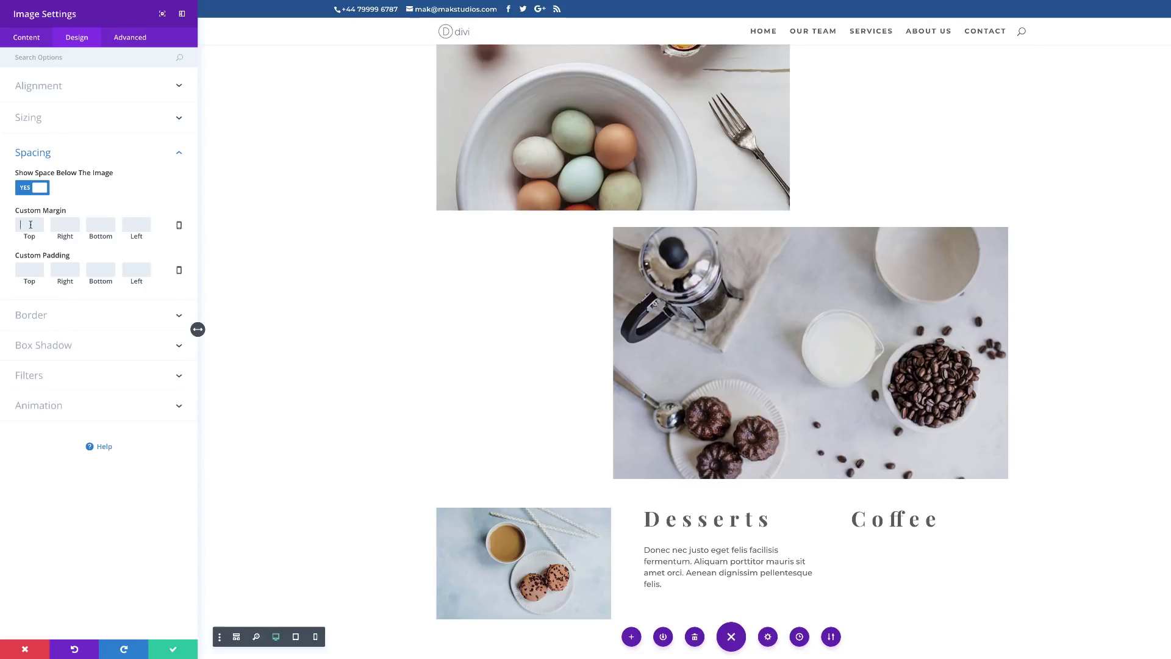
{"action": "type", "text": "20%"}
{"action": "key", "text": "Home"}
{"action": "type", "text": "-"}
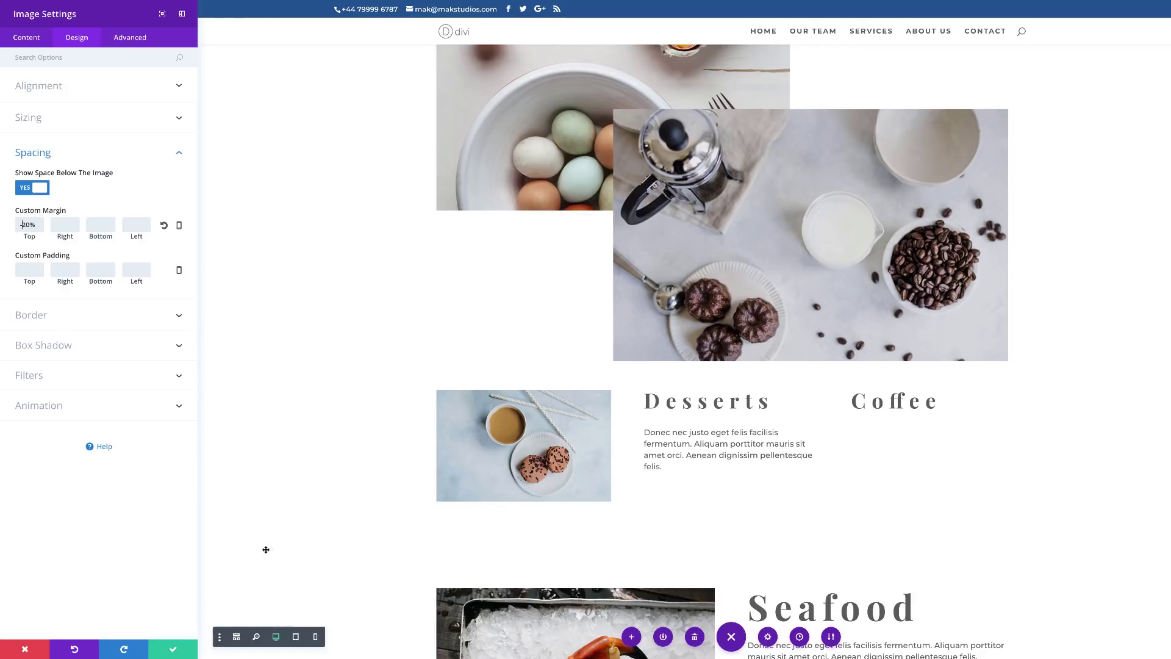
{"action": "left_click", "coordinate": [175, 647]}
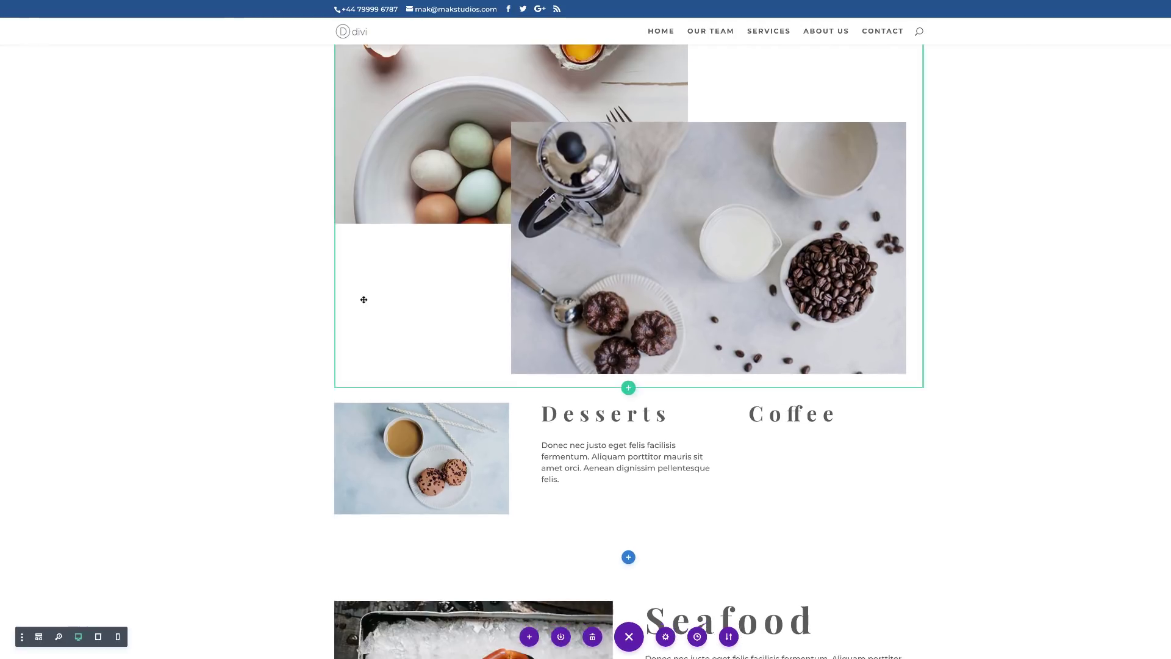
- Turn off Force Fullwidth for the coffee and cookies image and set its desktop width to 90%
{"action": "scroll", "coordinate": [366, 299], "scroll_direction": "down", "scroll_amount": 3}
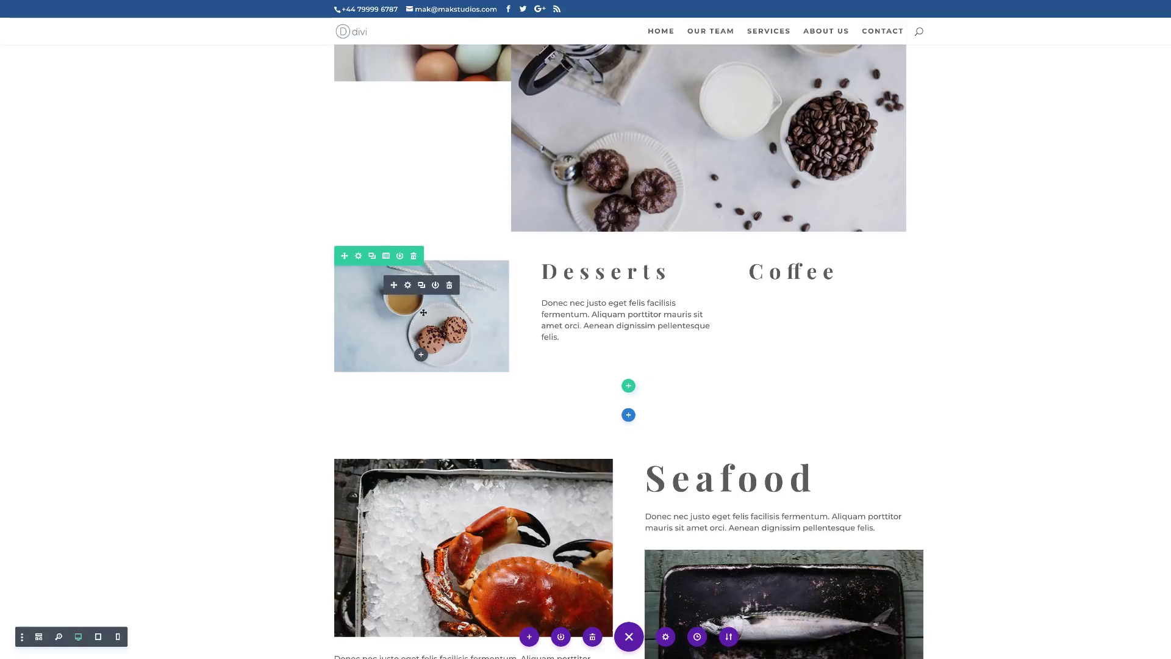
{"action": "left_click", "coordinate": [408, 284]}
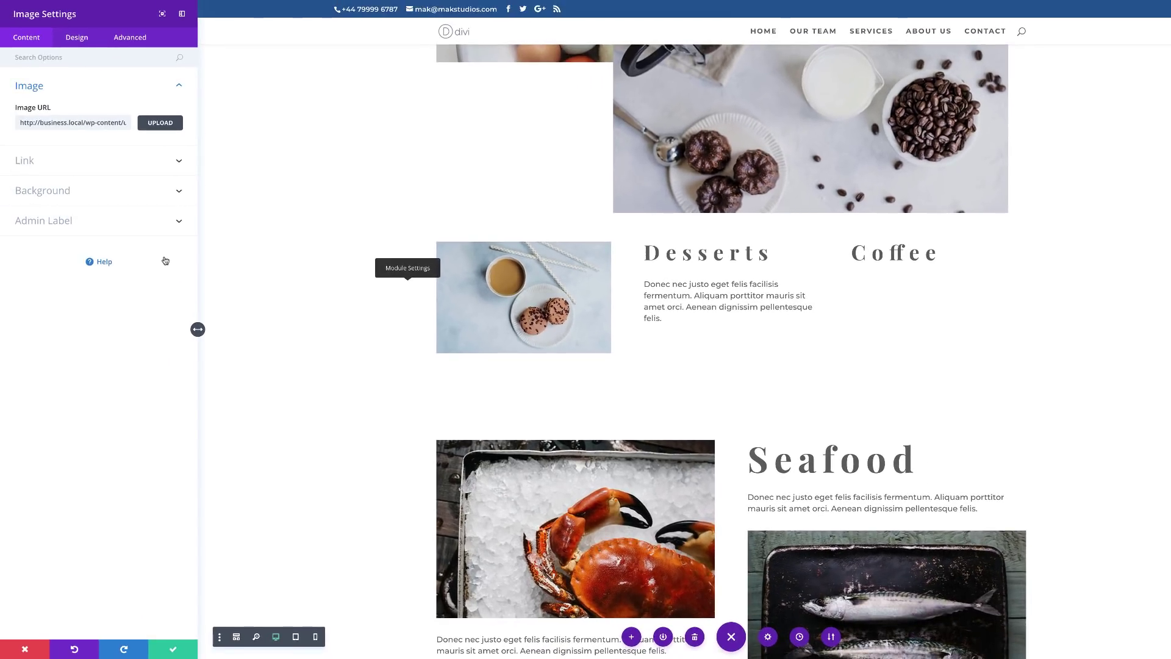
{"action": "left_click", "coordinate": [84, 39]}
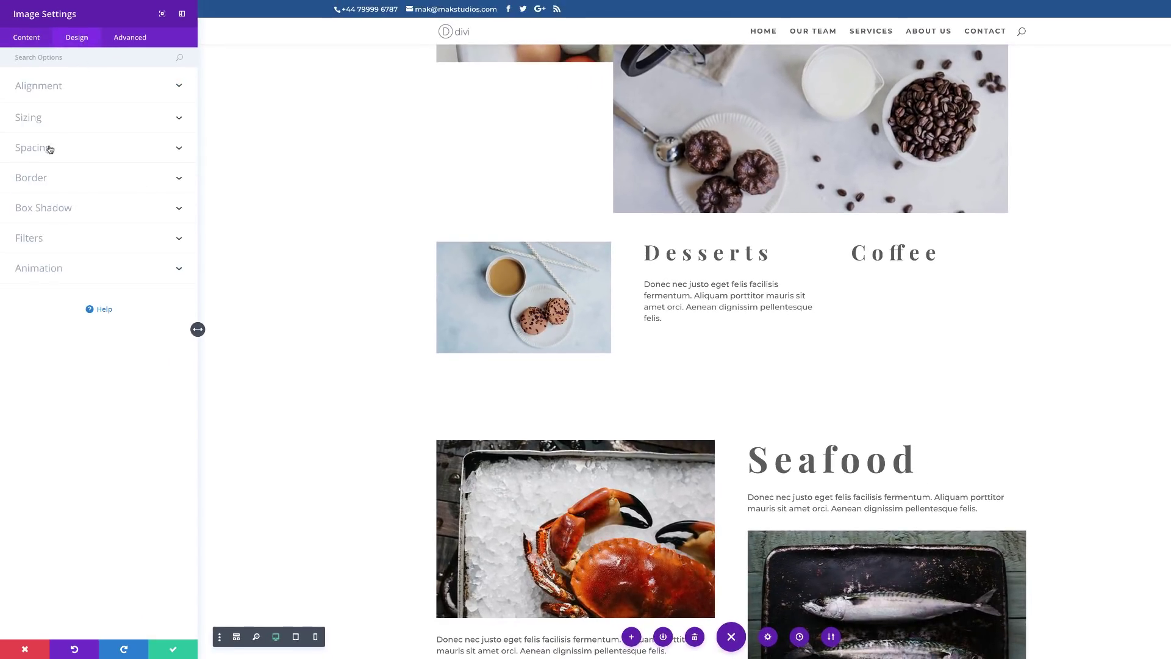
{"action": "left_click", "coordinate": [37, 123]}
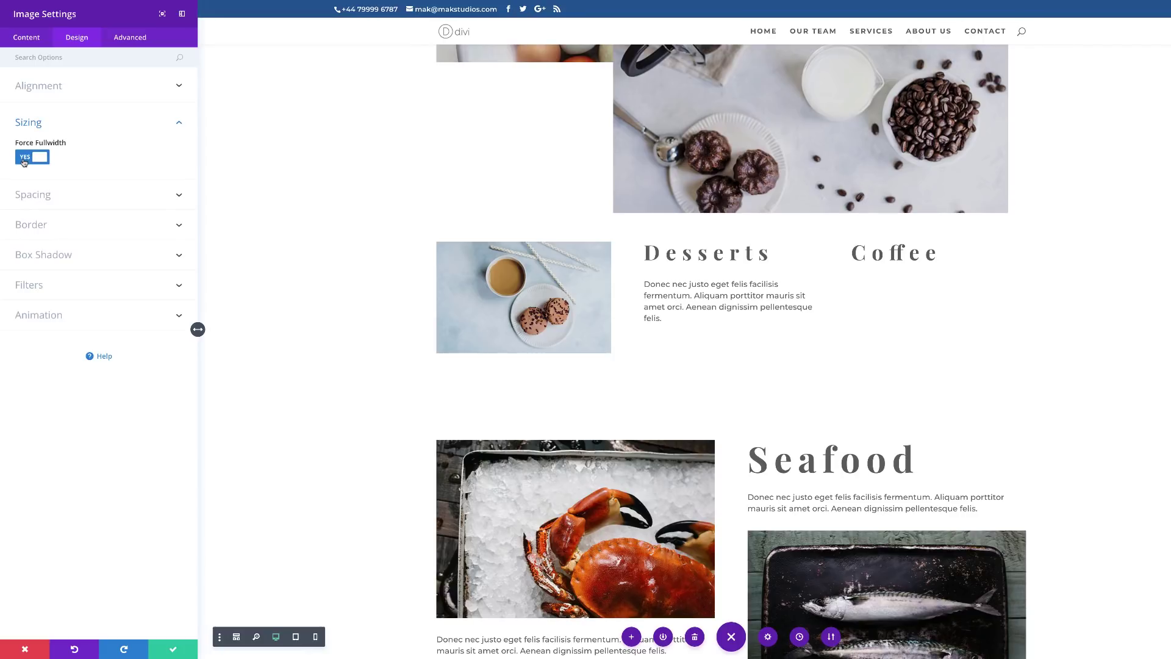
{"action": "left_click", "coordinate": [25, 159]}
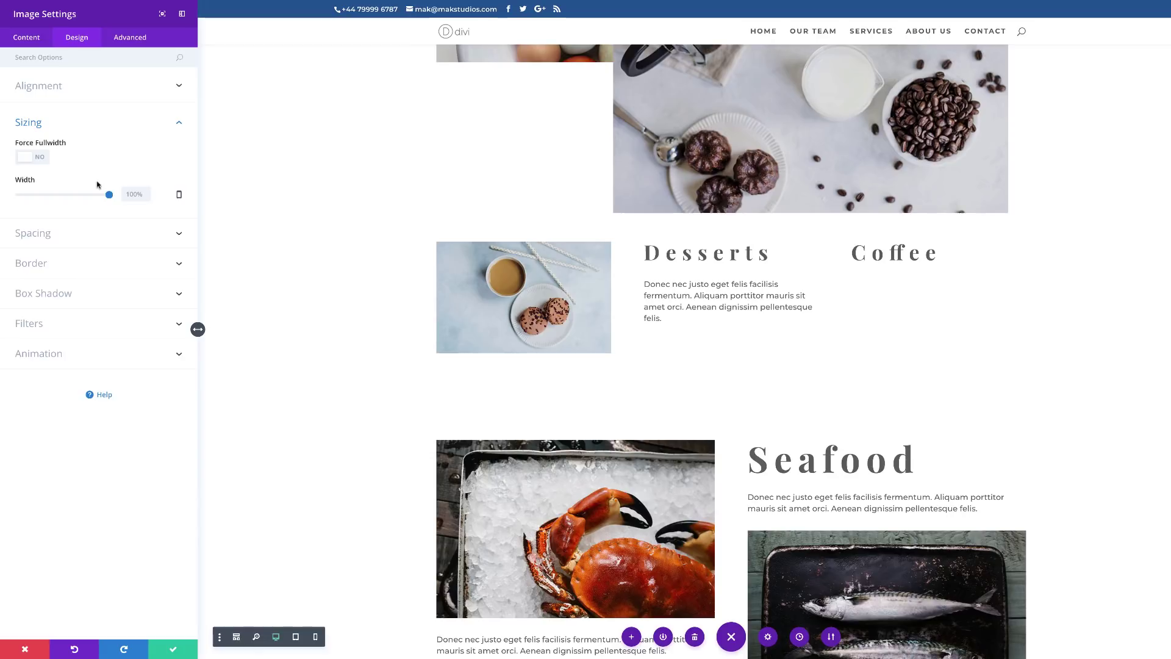
{"action": "left_click_drag", "start_coordinate": [107, 195], "coordinate": [101, 197]}
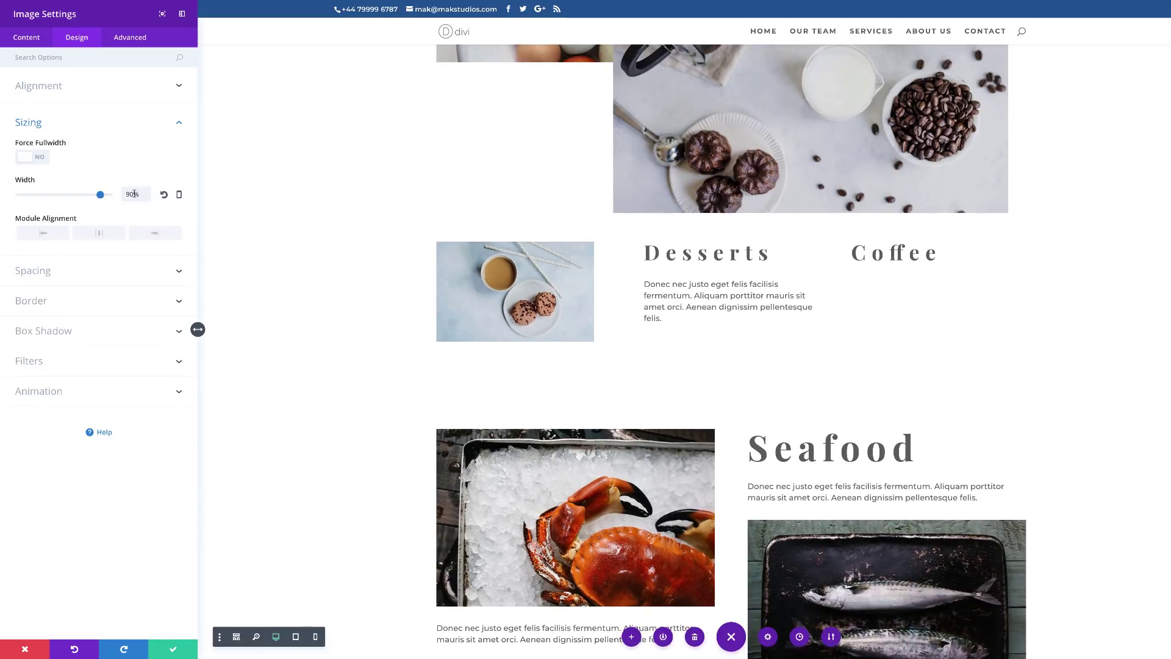
- Set the coffee and cookies image's tablet and smartphone widths to 50%, and return to the desktop setting
{"action": "left_click", "coordinate": [181, 196]}
{"action": "left_click", "coordinate": [84, 202]}
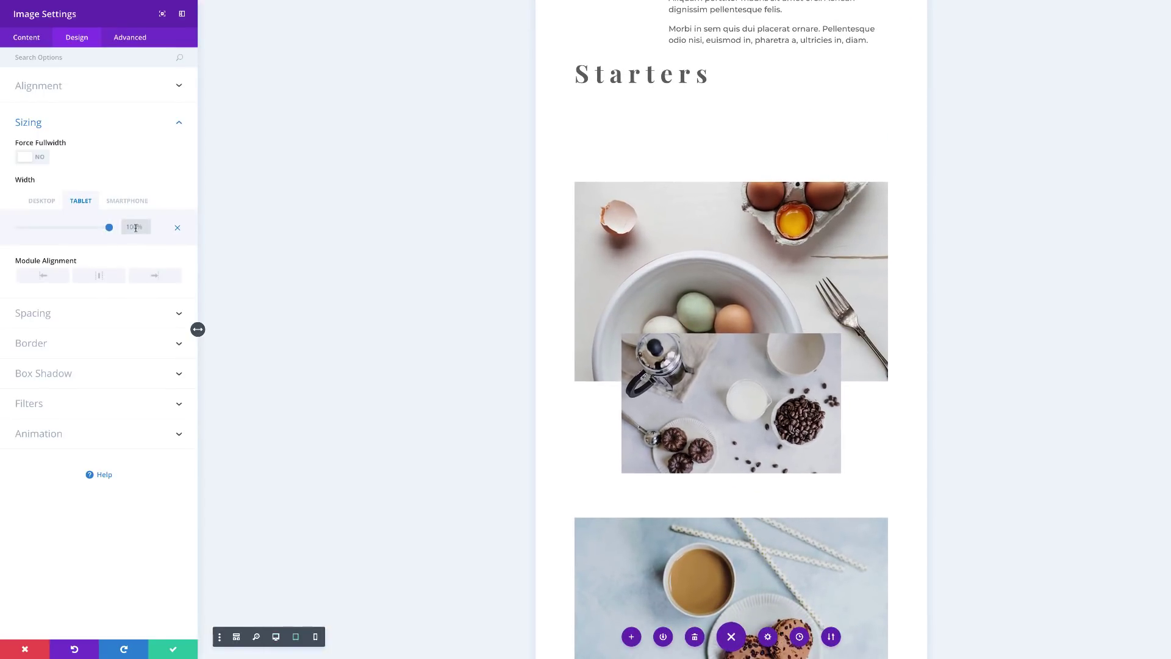
{"action": "left_click", "coordinate": [137, 200]}
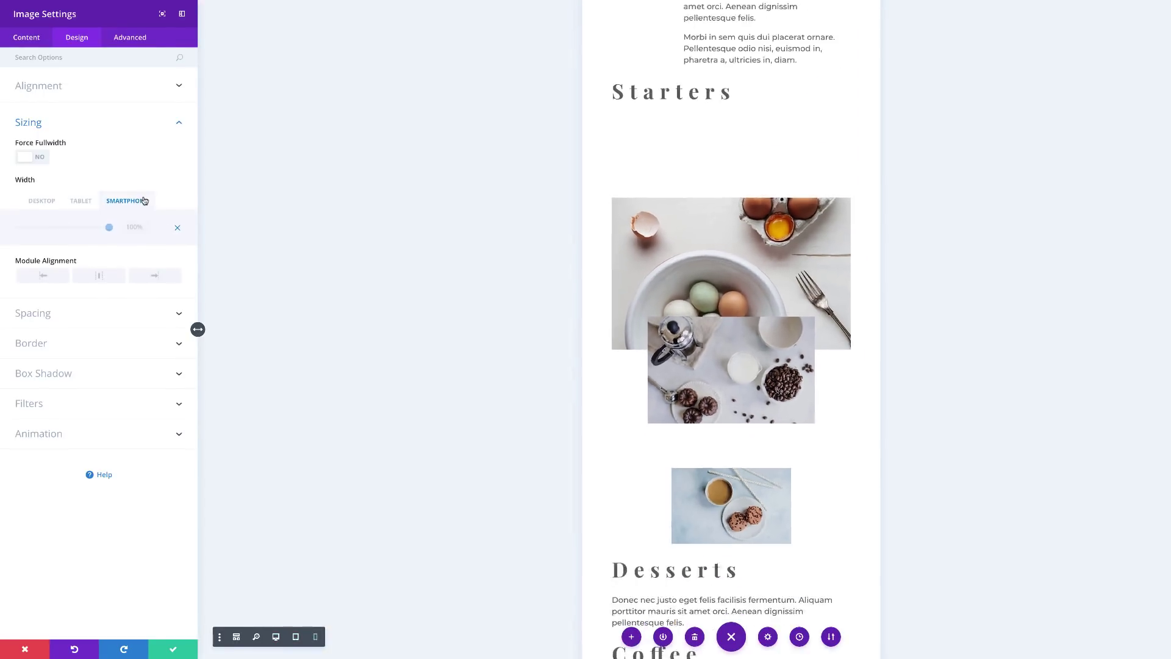
{"action": "left_click", "coordinate": [140, 228]}
{"action": "key", "text": "BackSpace"}
{"action": "key", "text": "BackSpace"}
{"action": "key", "text": "BackSpace"}
{"action": "key", "text": "BackSpace"}
{"action": "type", "text": "50"}
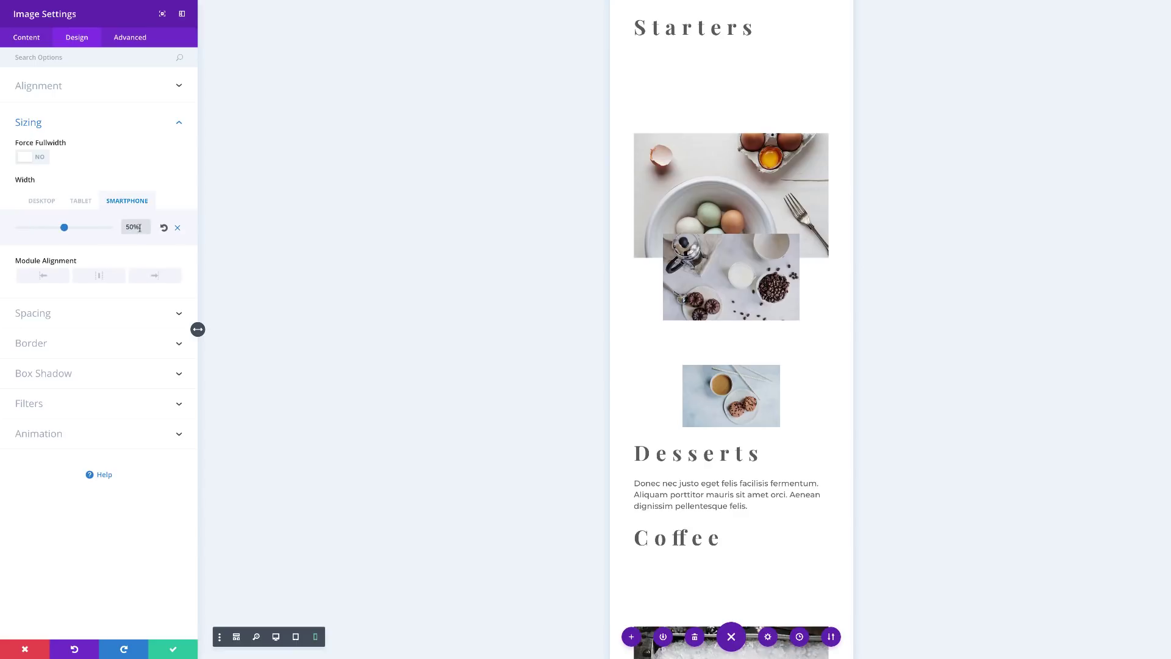
{"action": "left_click", "coordinate": [56, 202]}
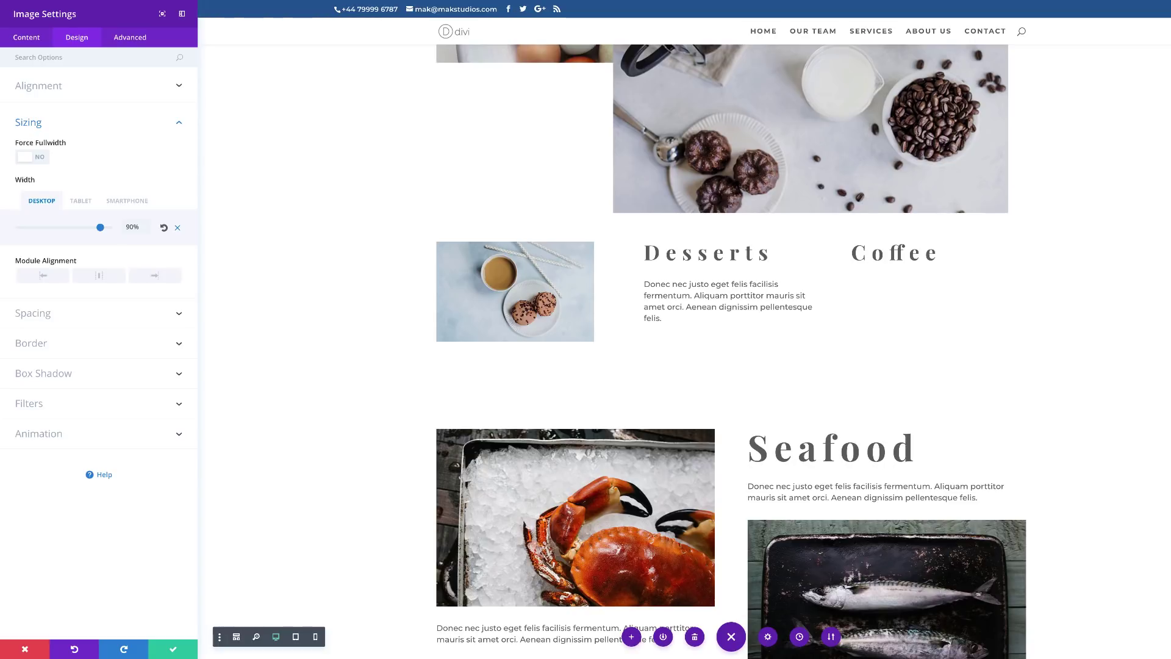
- Give the coffee and cookies image a -30% top custom margin, and save the module
{"action": "left_click", "coordinate": [49, 315]}
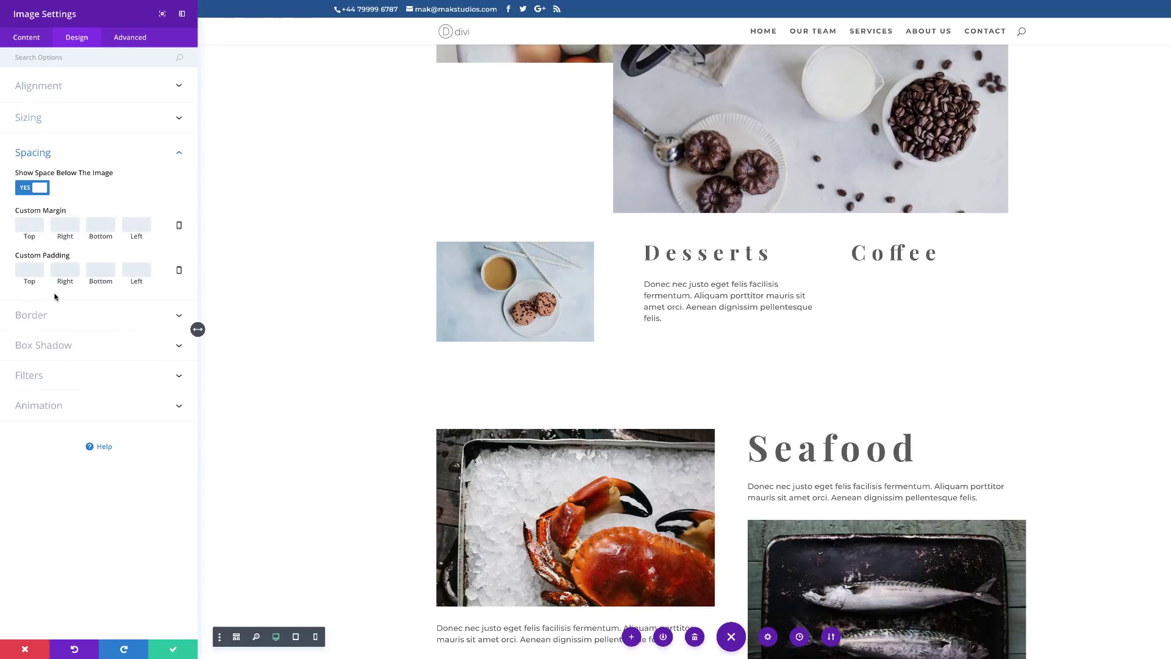
{"action": "left_click", "coordinate": [33, 227]}
{"action": "type", "text": "-85px"}
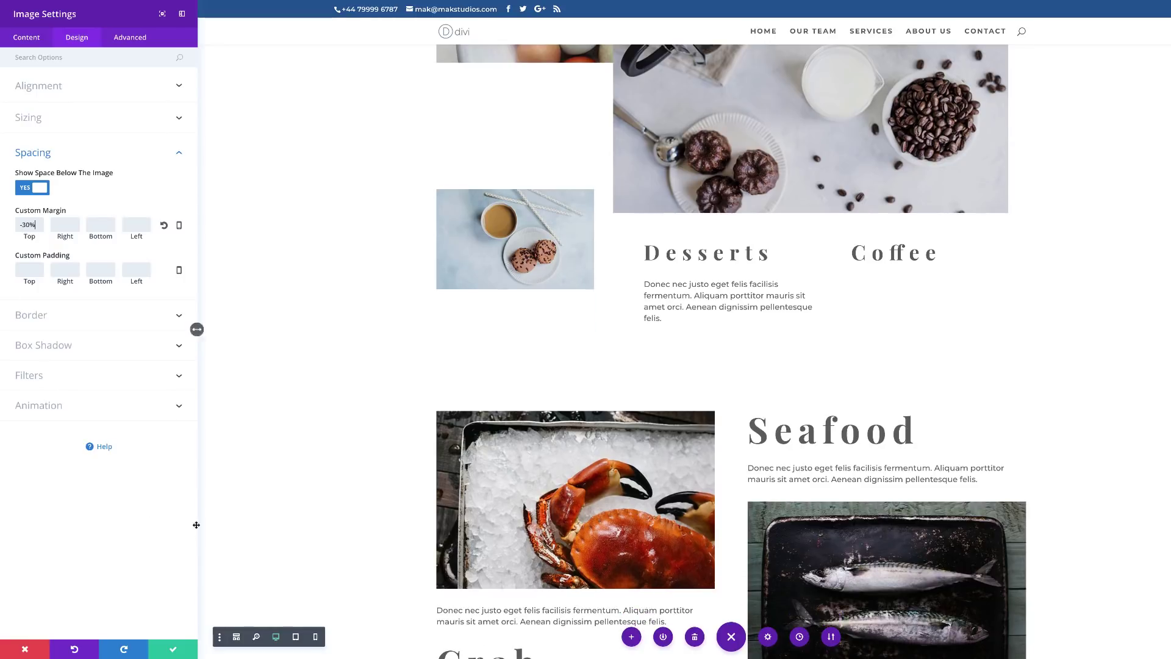
{"action": "left_click", "coordinate": [172, 649]}
- Set a 50% right custom margin on the text module below the crab image, and save the module
{"action": "scroll", "coordinate": [138, 525], "scroll_direction": "down", "scroll_amount": 3}
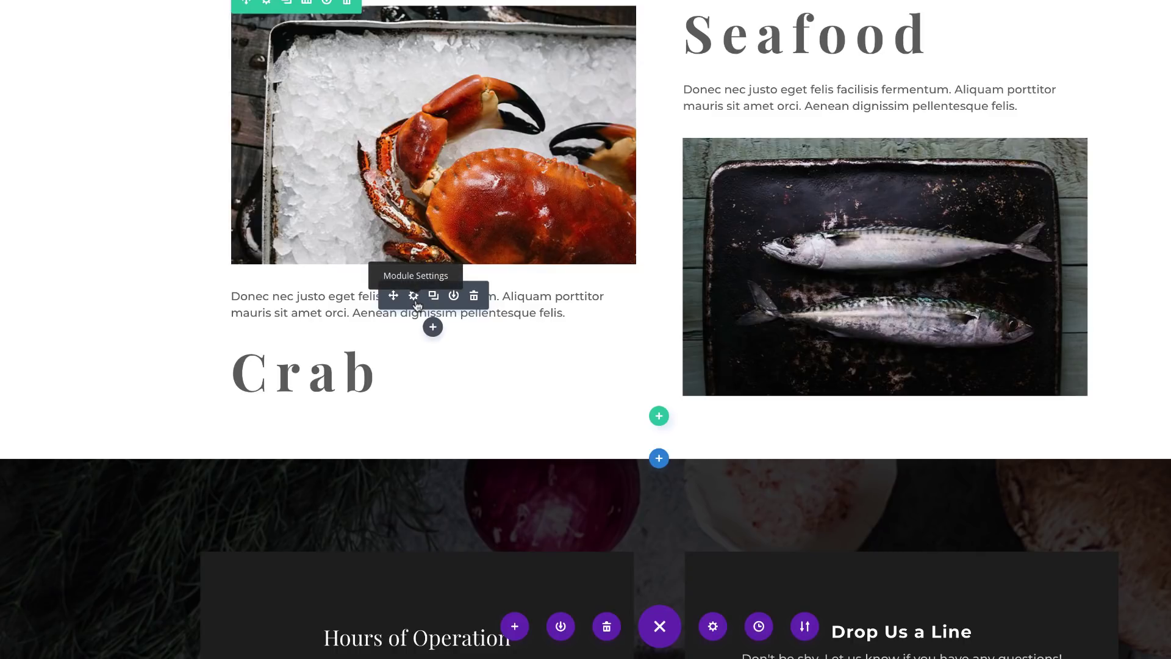
{"action": "left_click", "coordinate": [414, 297]}
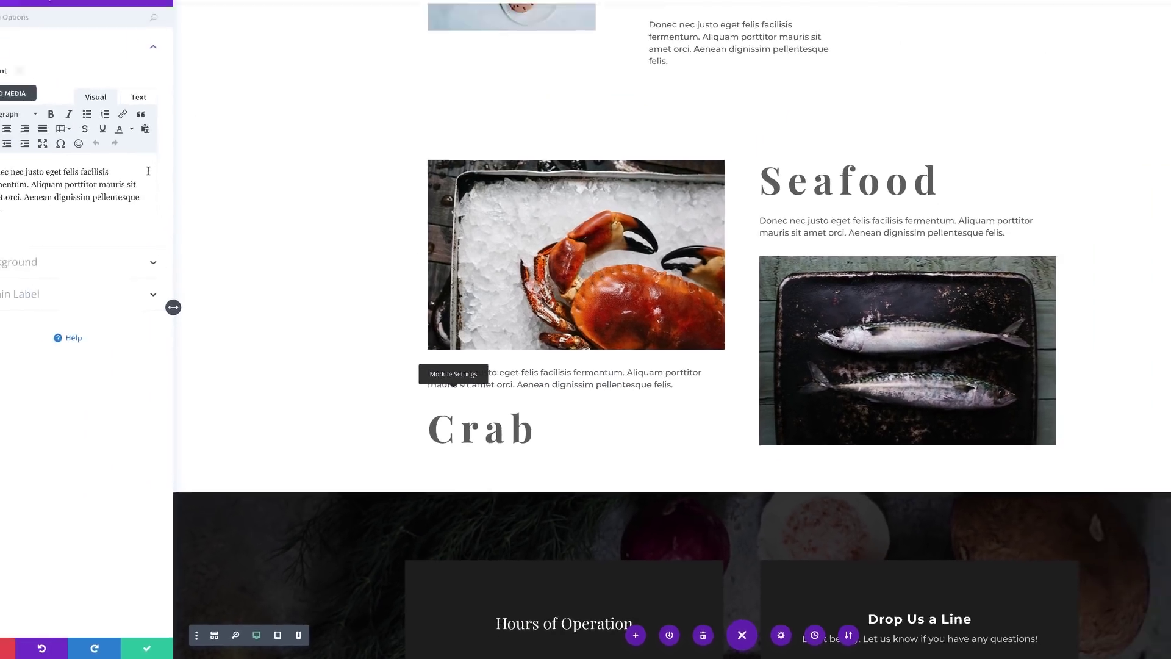
{"action": "left_click", "coordinate": [80, 40]}
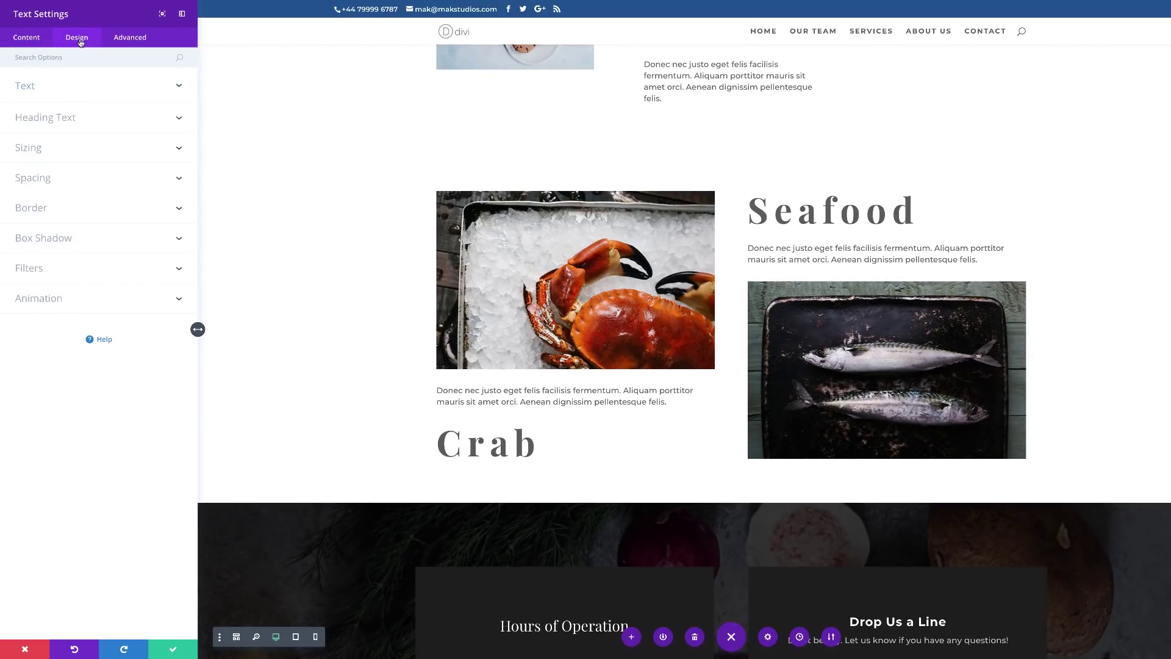
{"action": "left_click", "coordinate": [49, 178]}
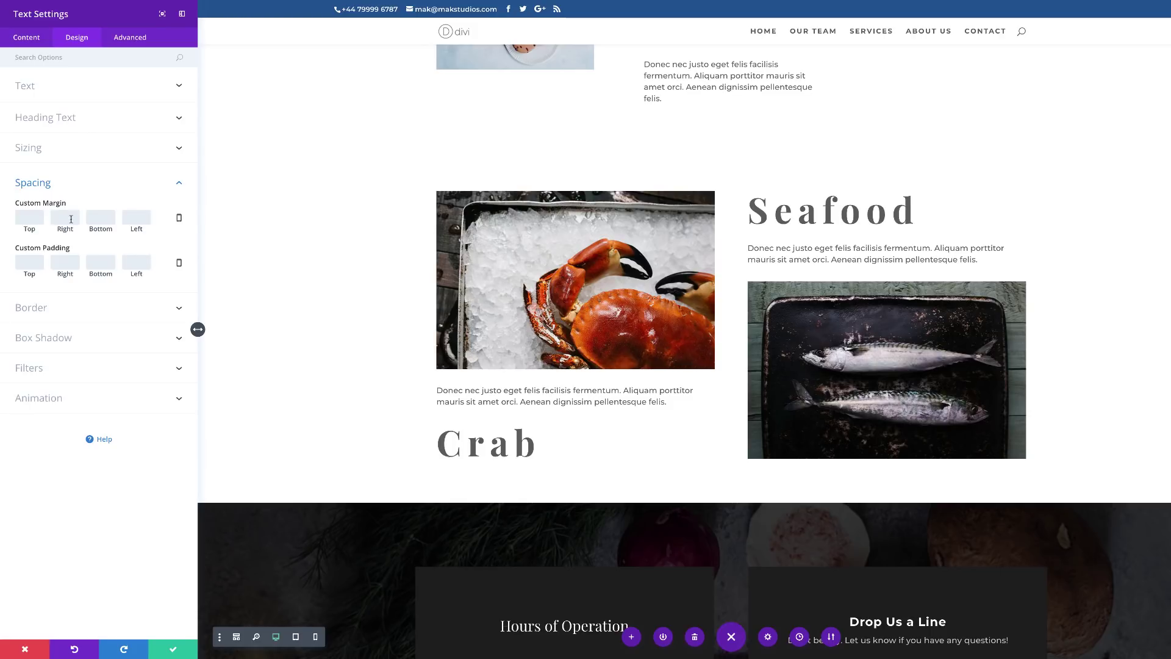
{"action": "left_click", "coordinate": [71, 219]}
{"action": "type", "text": "50%"}
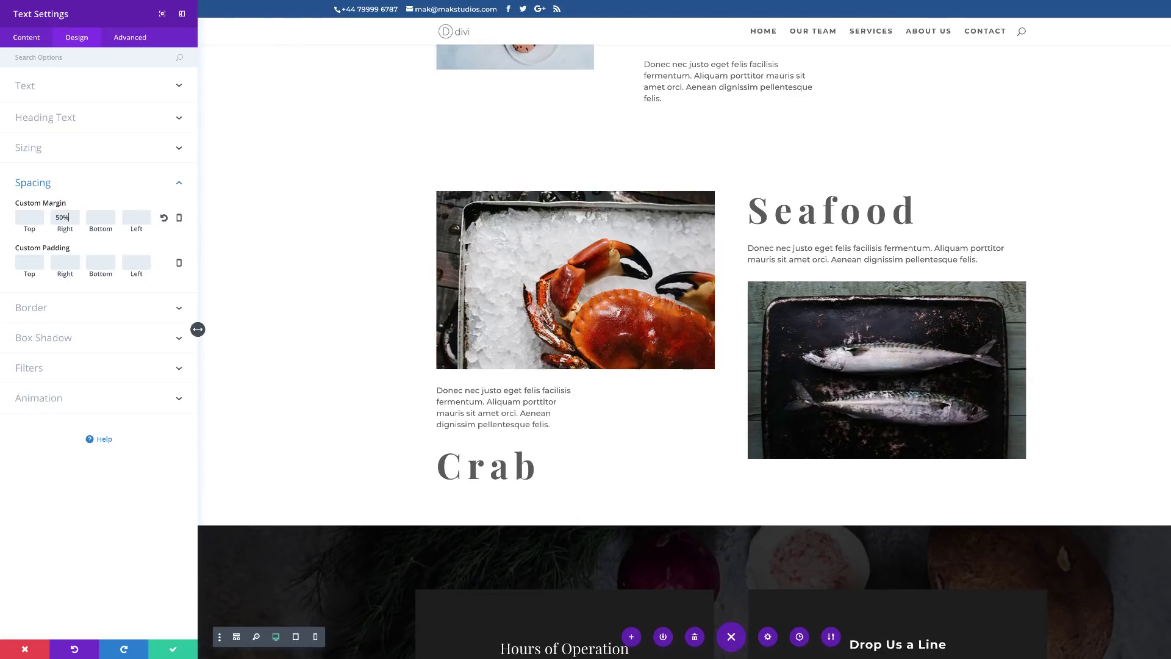
{"action": "left_click", "coordinate": [172, 648]}
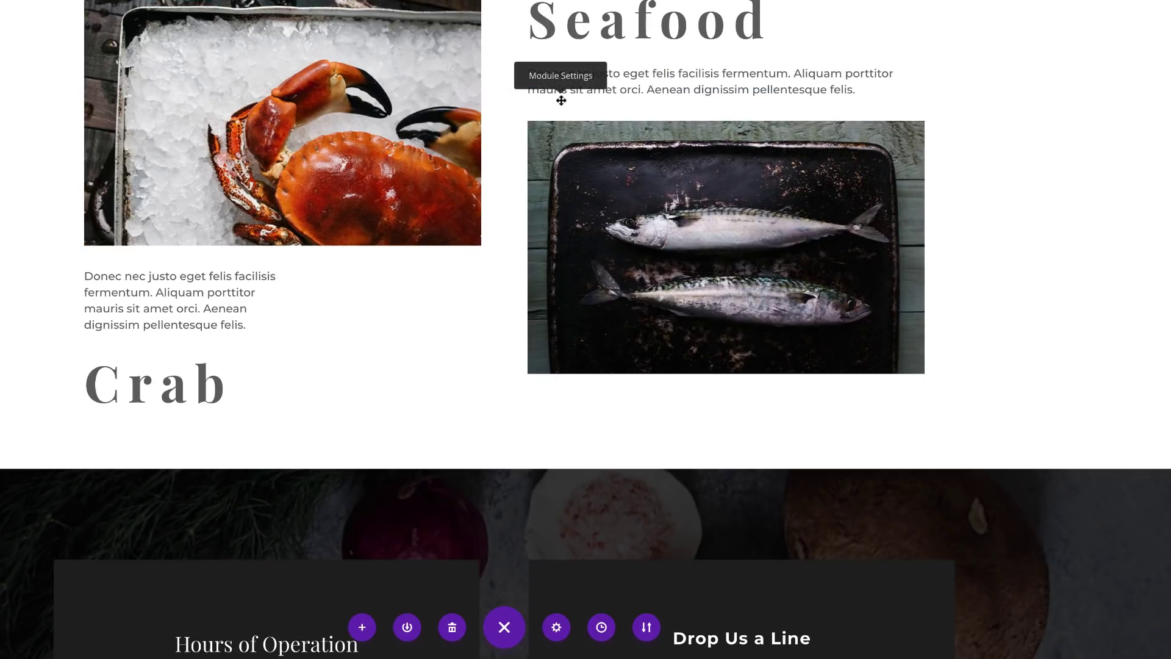
- Set the width of the text module below the Seafood heading to 65%, and save the module
{"action": "left_click", "coordinate": [562, 104]}
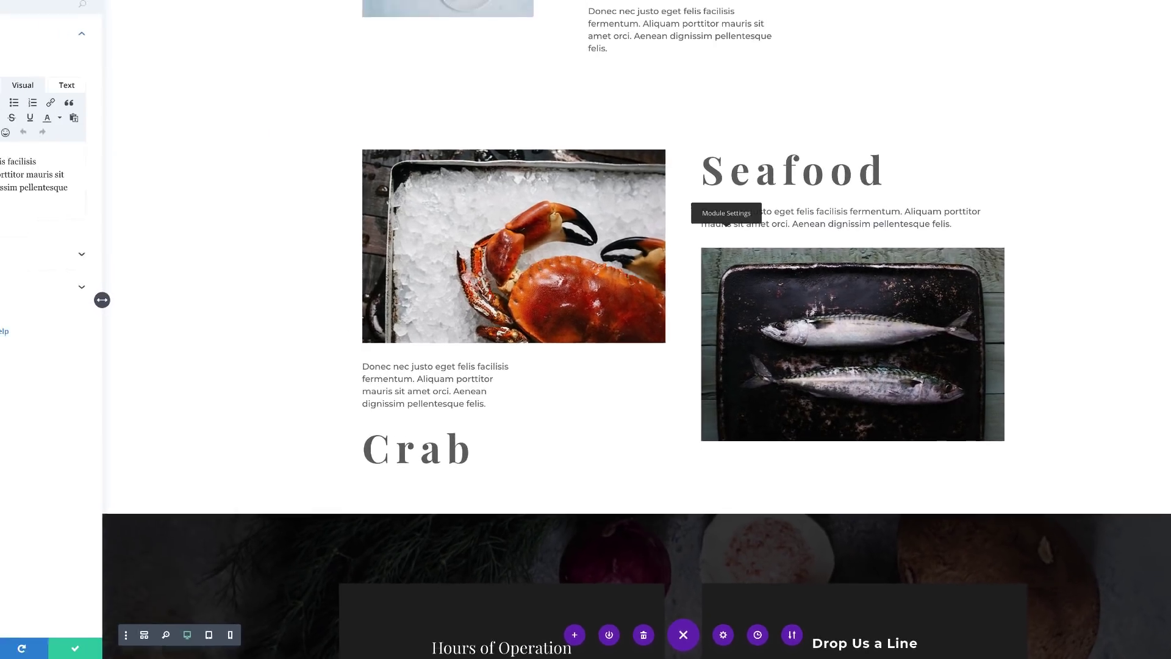
{"action": "left_click", "coordinate": [77, 37]}
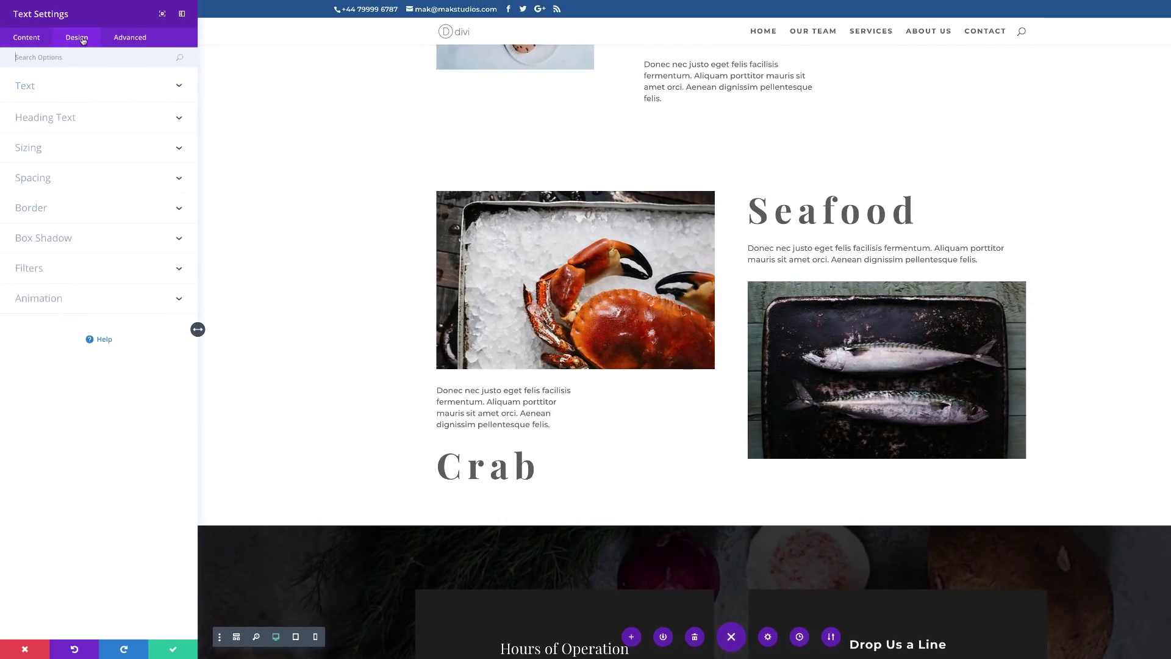
{"action": "left_click", "coordinate": [38, 151]}
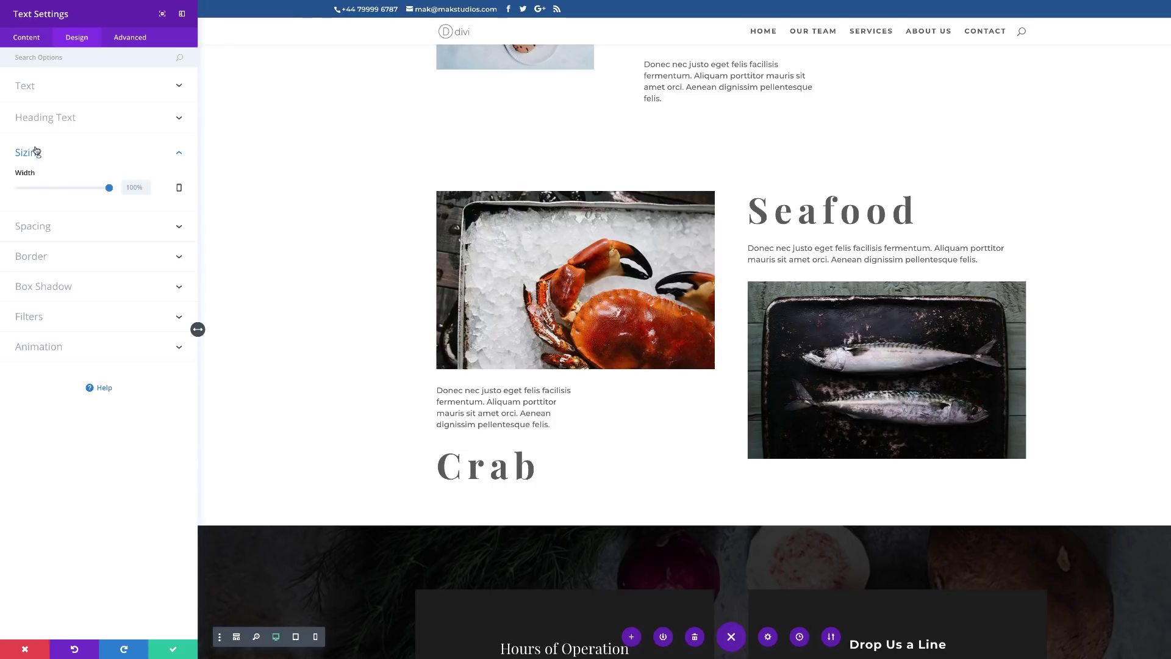
{"action": "left_click", "coordinate": [134, 187]}
{"action": "type", "text": "65px"}
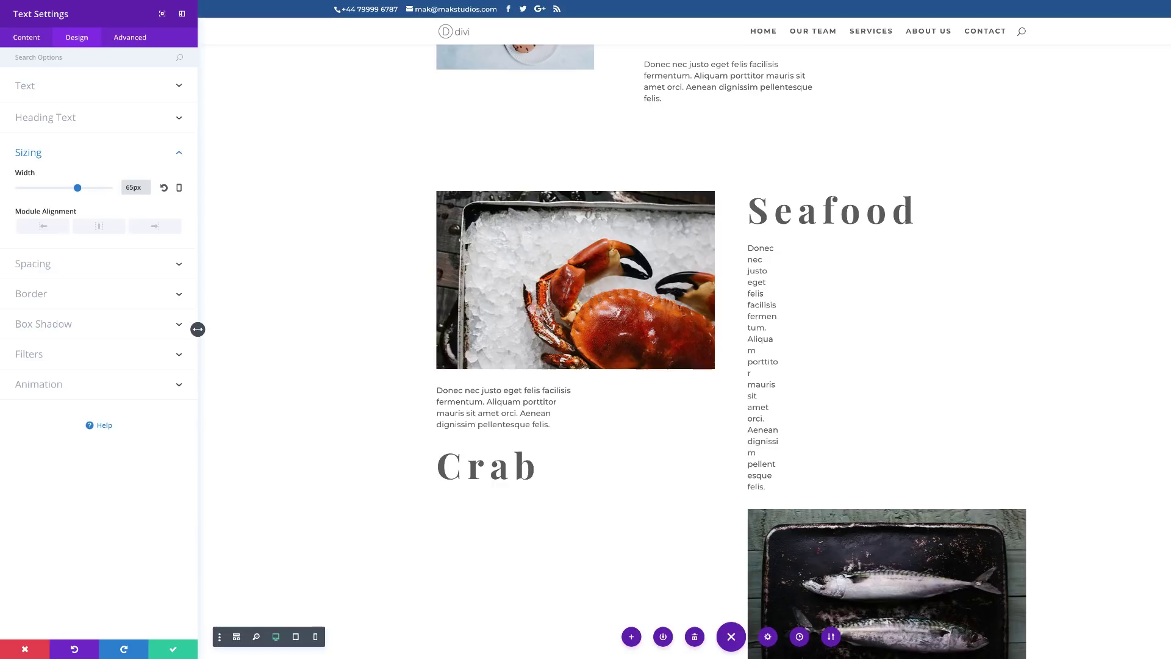
{"action": "type", "text": "%"}
{"action": "key", "text": "Return"}
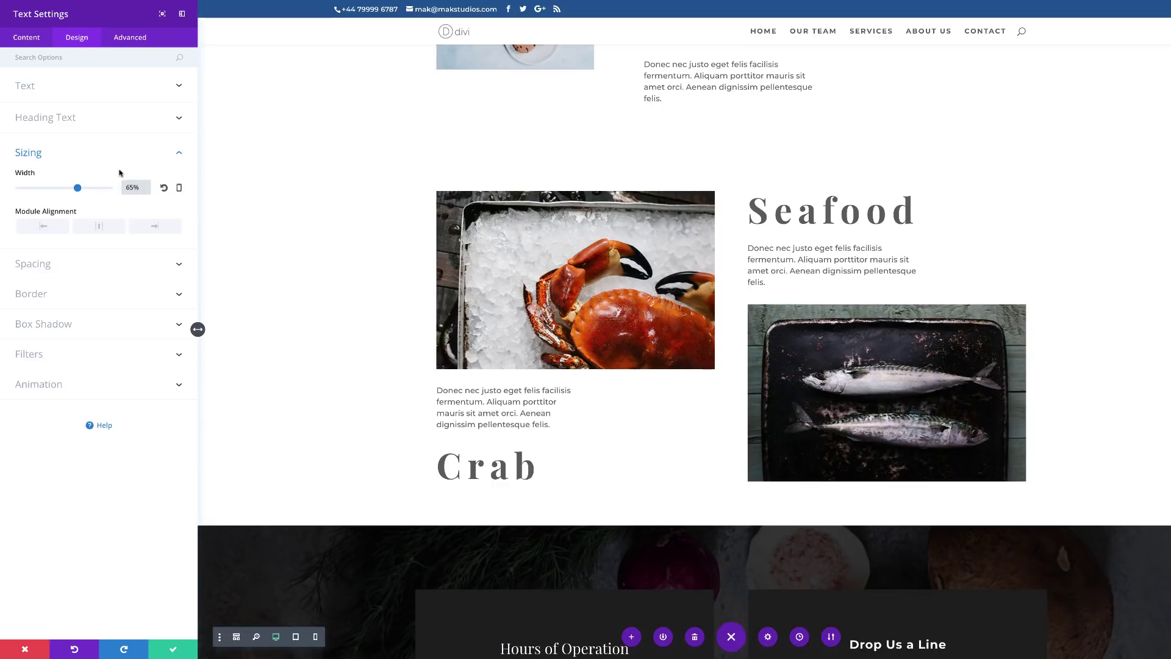
{"action": "left_click", "coordinate": [173, 648]}
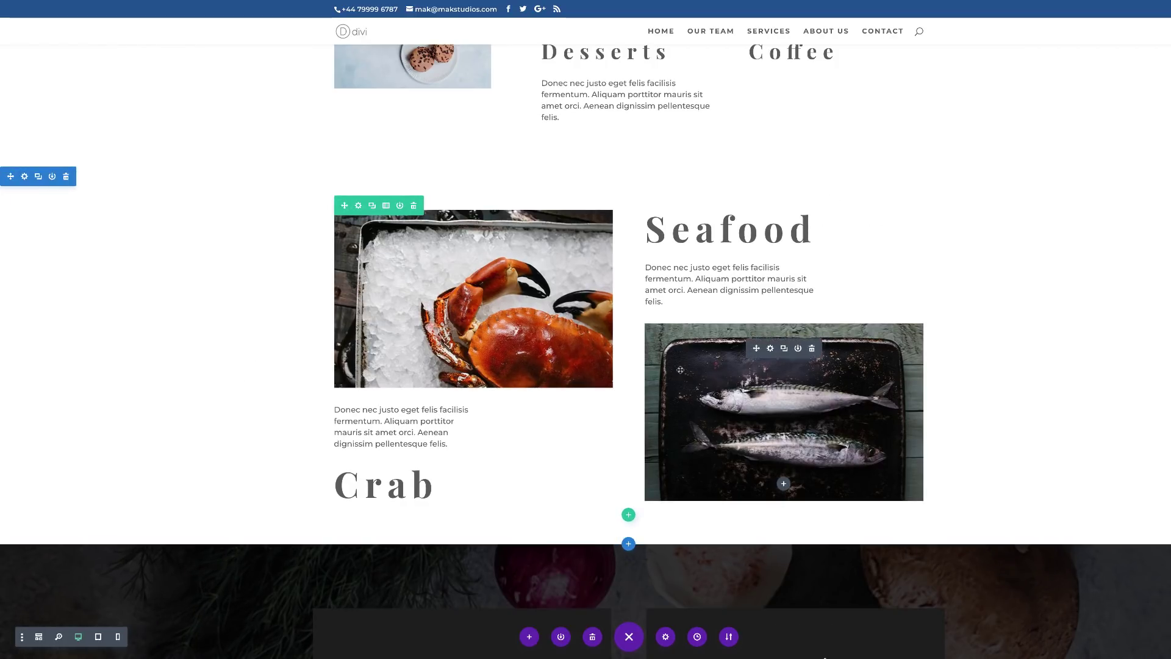
{"action": "scroll", "coordinate": [269, 266], "scroll_direction": "up", "scroll_amount": 10}
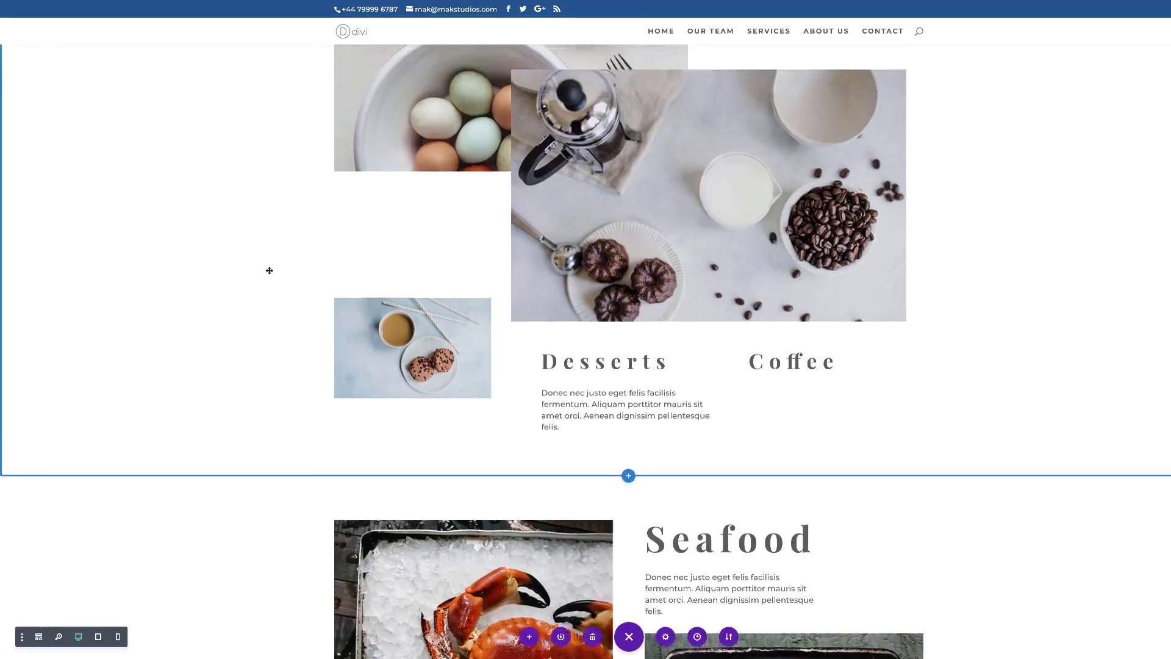
- Copy the style of the flour bags and jug image and paste it onto the fish image below the Seafood text
{"action": "scroll", "coordinate": [269, 271], "scroll_direction": "up", "scroll_amount": 4}
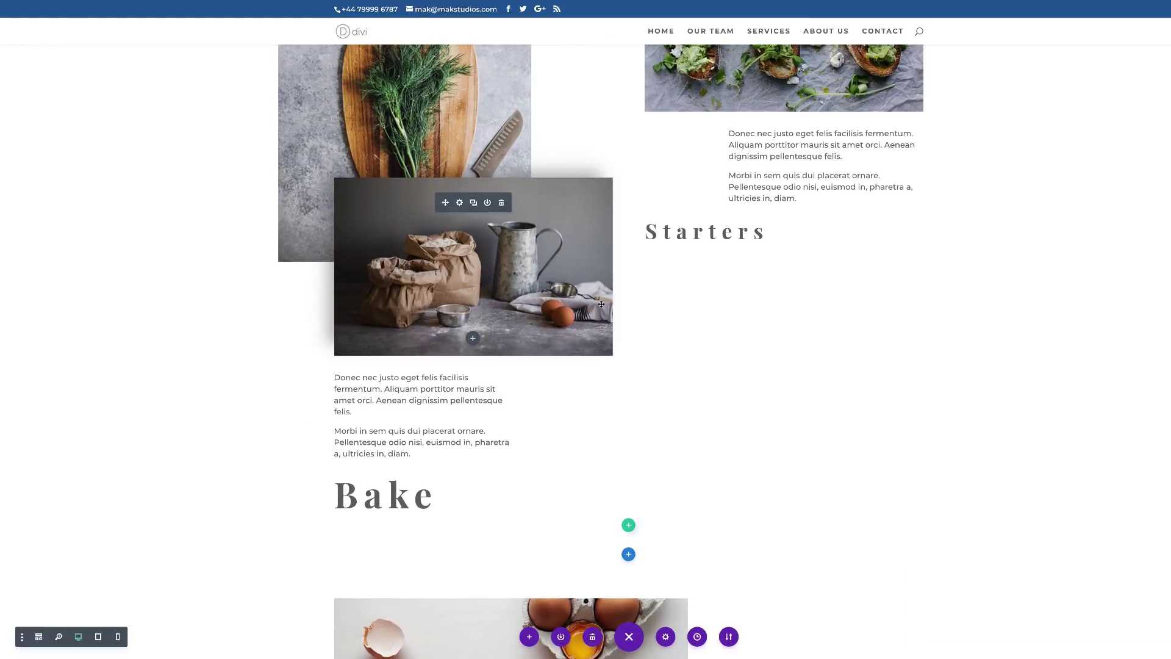
{"action": "right_click", "coordinate": [468, 257]}
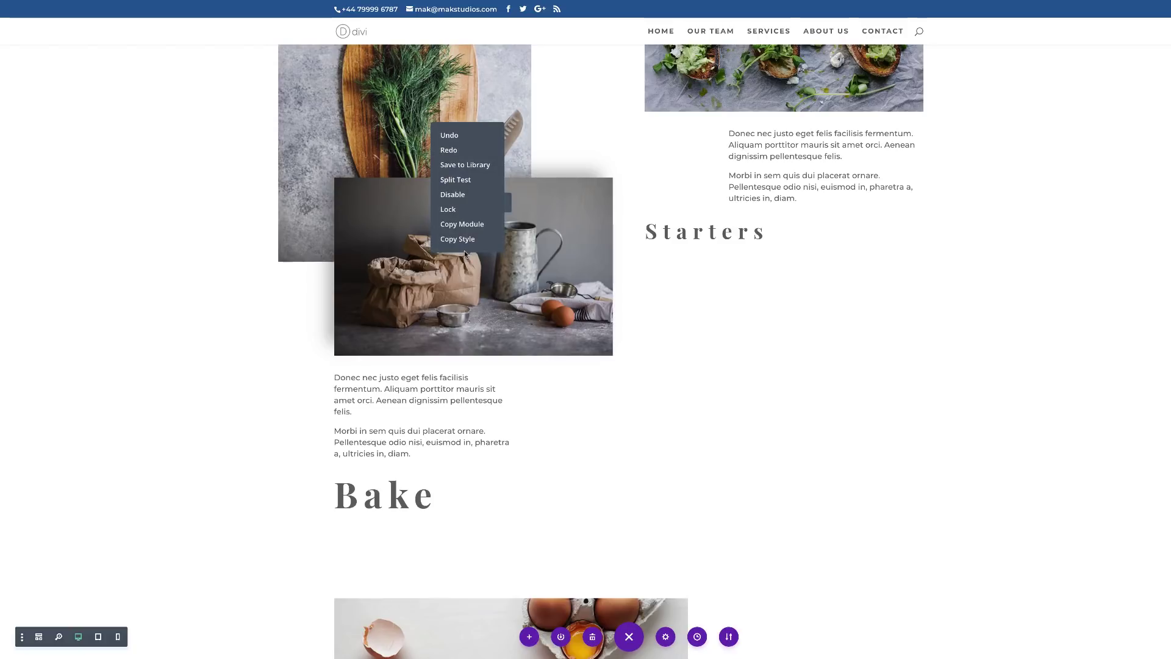
{"action": "left_click", "coordinate": [469, 240]}
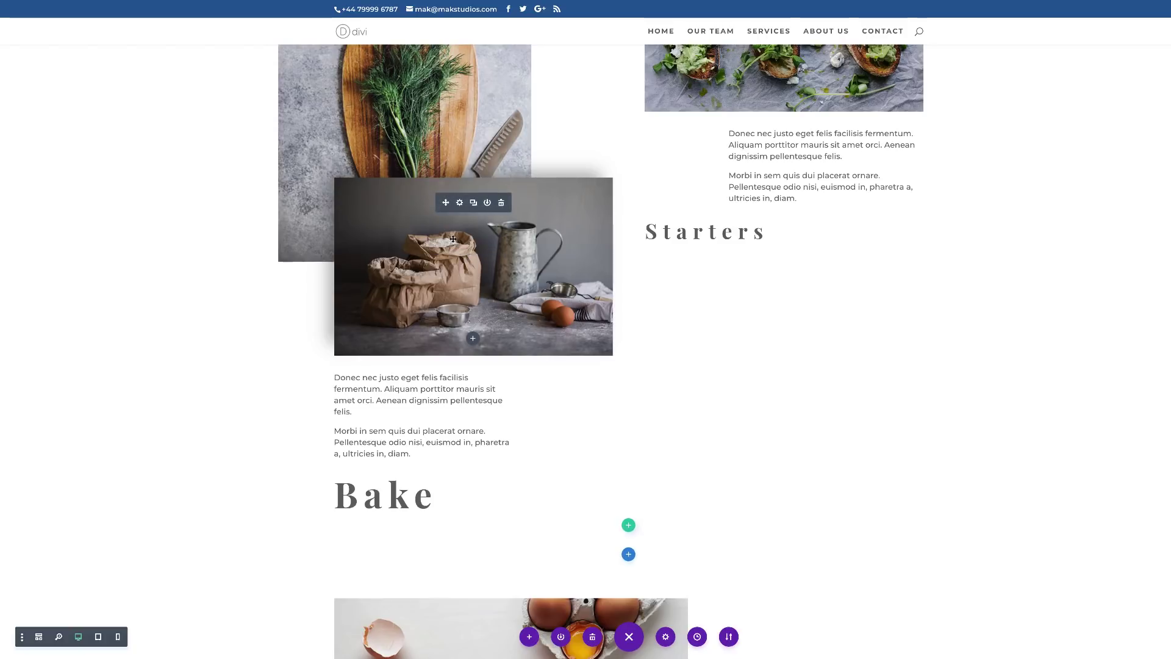
{"action": "right_click", "coordinate": [457, 272]}
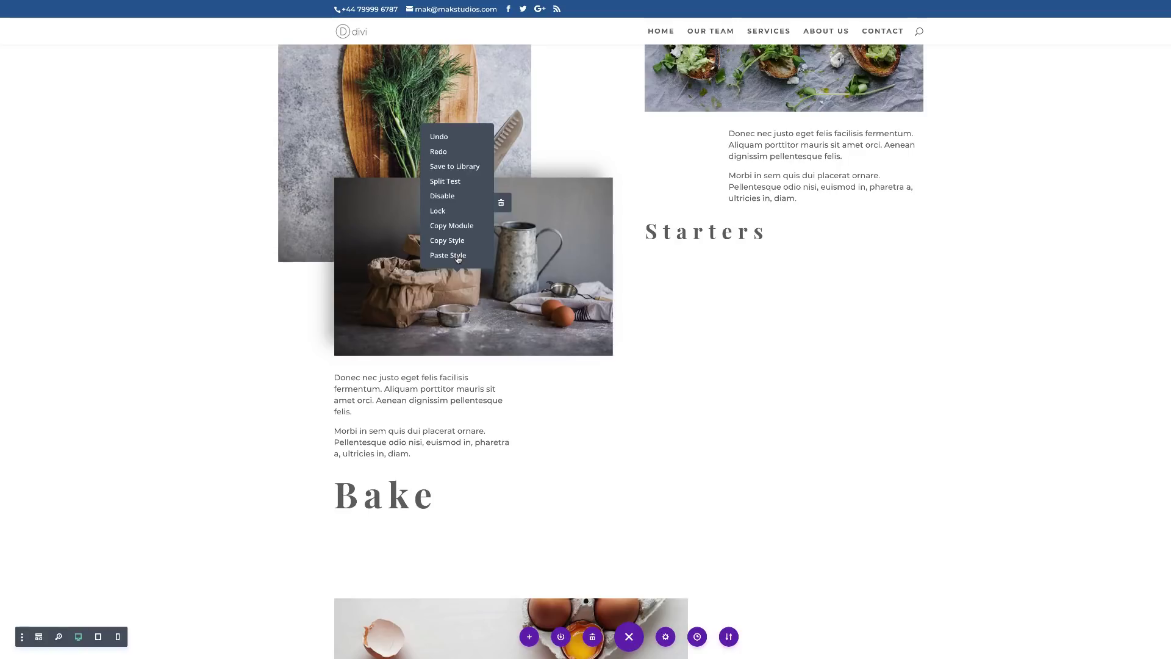
{"action": "left_click", "coordinate": [458, 240]}
{"action": "scroll", "coordinate": [432, 375], "scroll_direction": "down", "scroll_amount": 15}
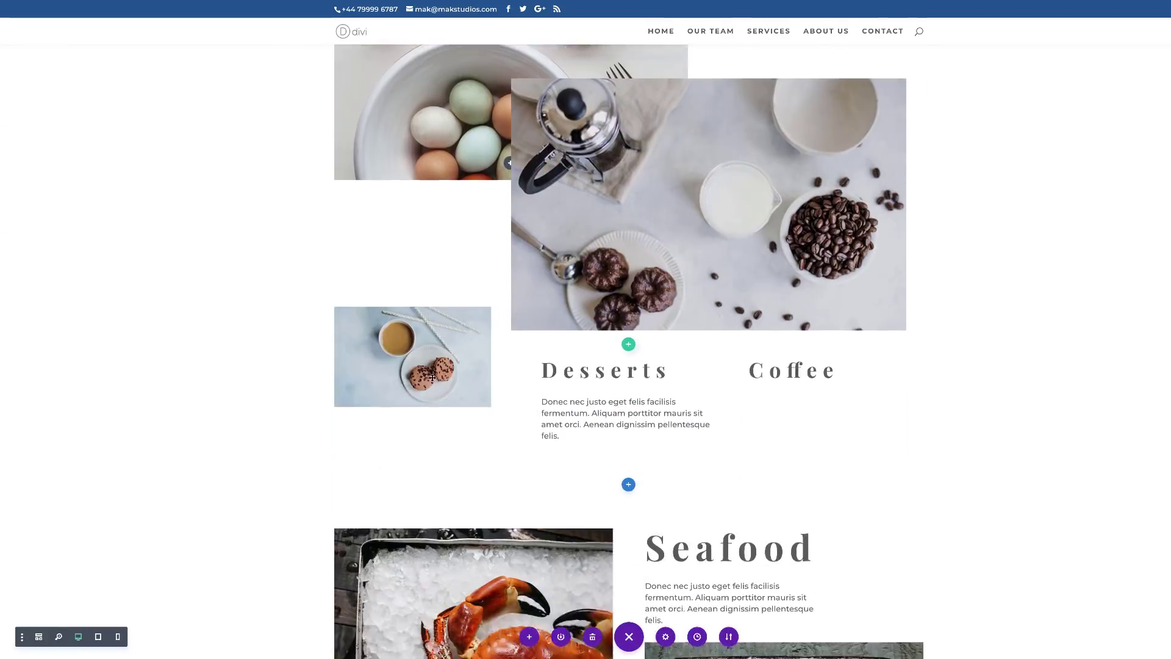
{"action": "right_click", "coordinate": [720, 379]}
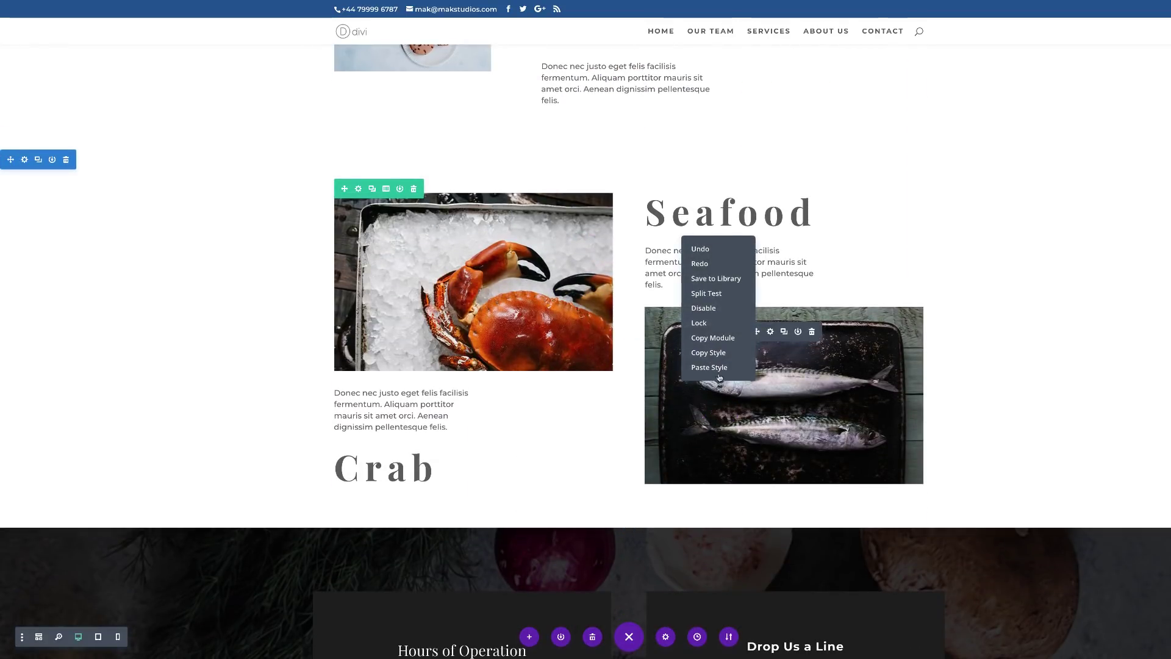
{"action": "left_click", "coordinate": [709, 368]}
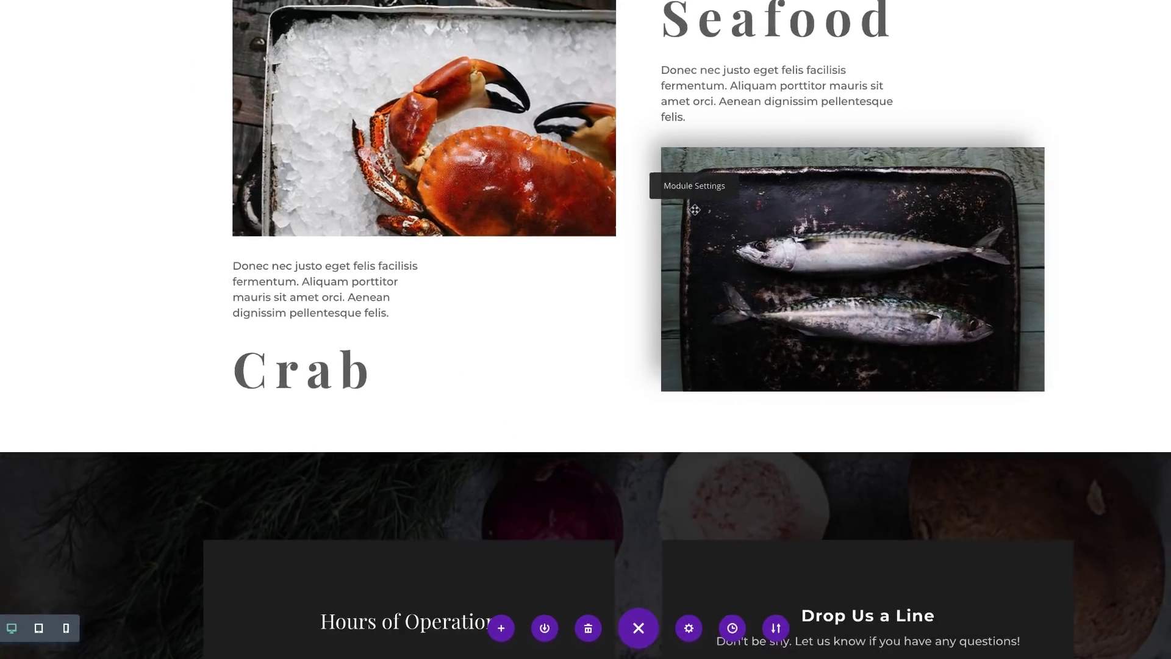
- Give the fish image a -30% left and 10% top custom margin, and save the module
{"action": "left_click", "coordinate": [671, 176]}
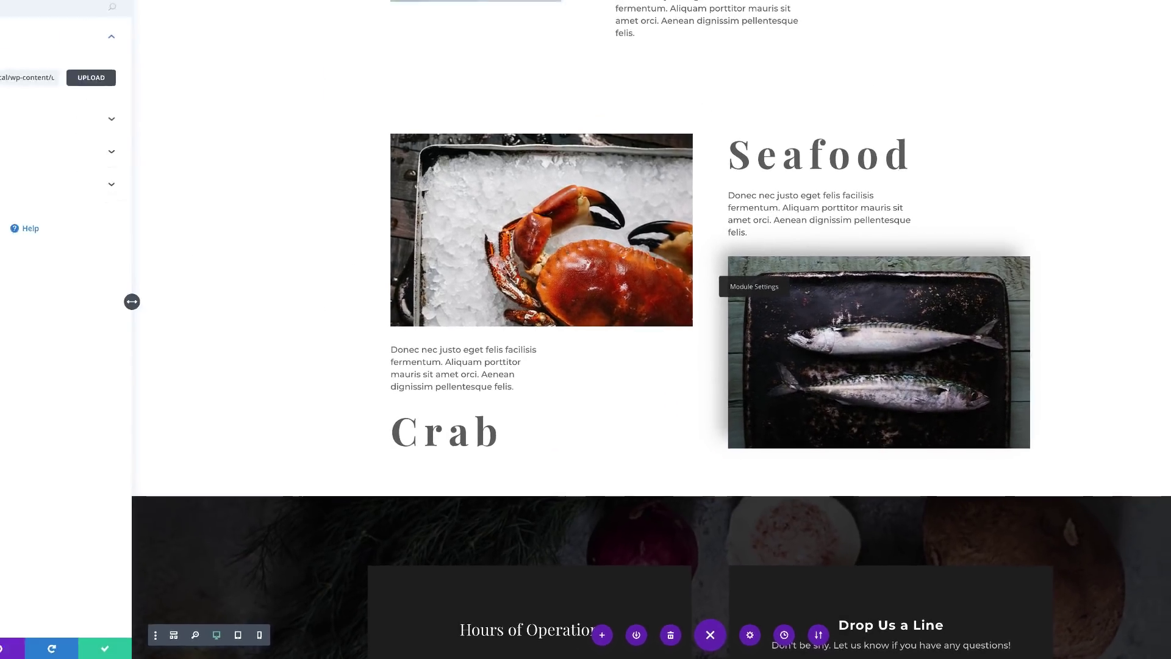
{"action": "left_click", "coordinate": [88, 39]}
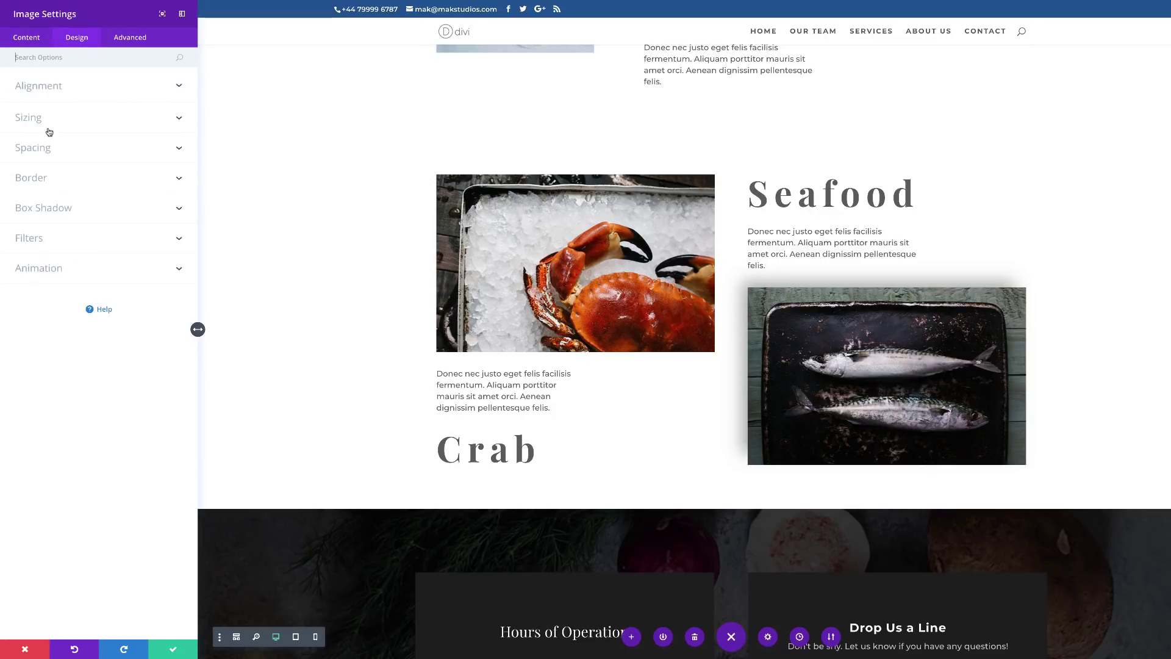
{"action": "left_click", "coordinate": [45, 147]}
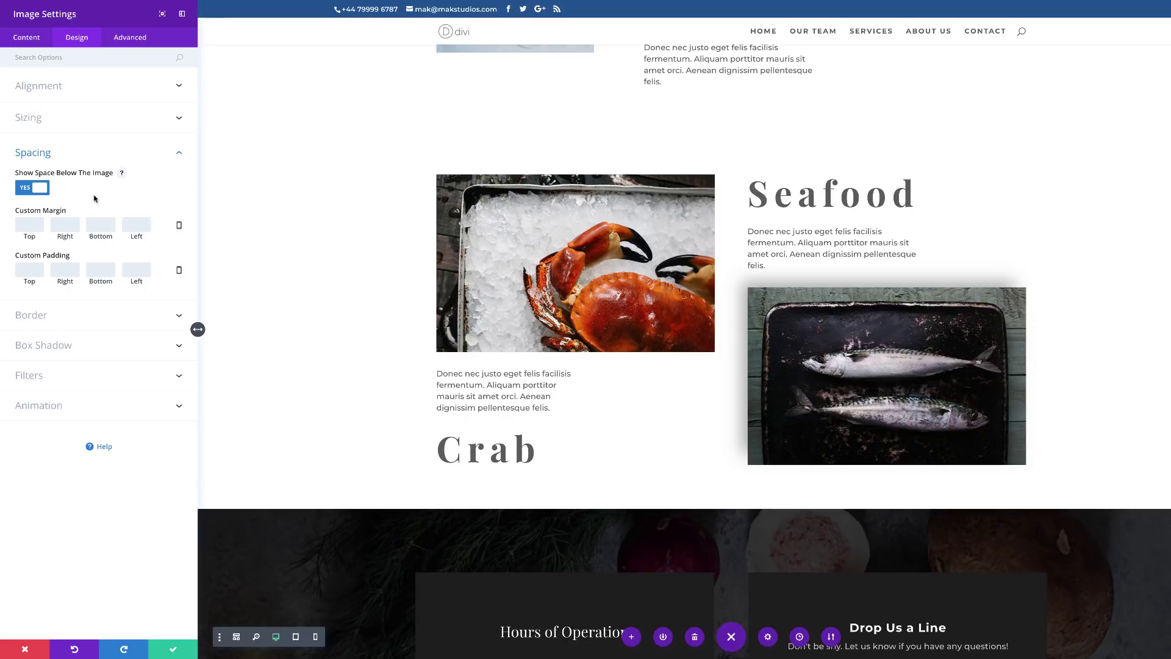
{"action": "left_click", "coordinate": [137, 227]}
{"action": "type", "text": "-3"}
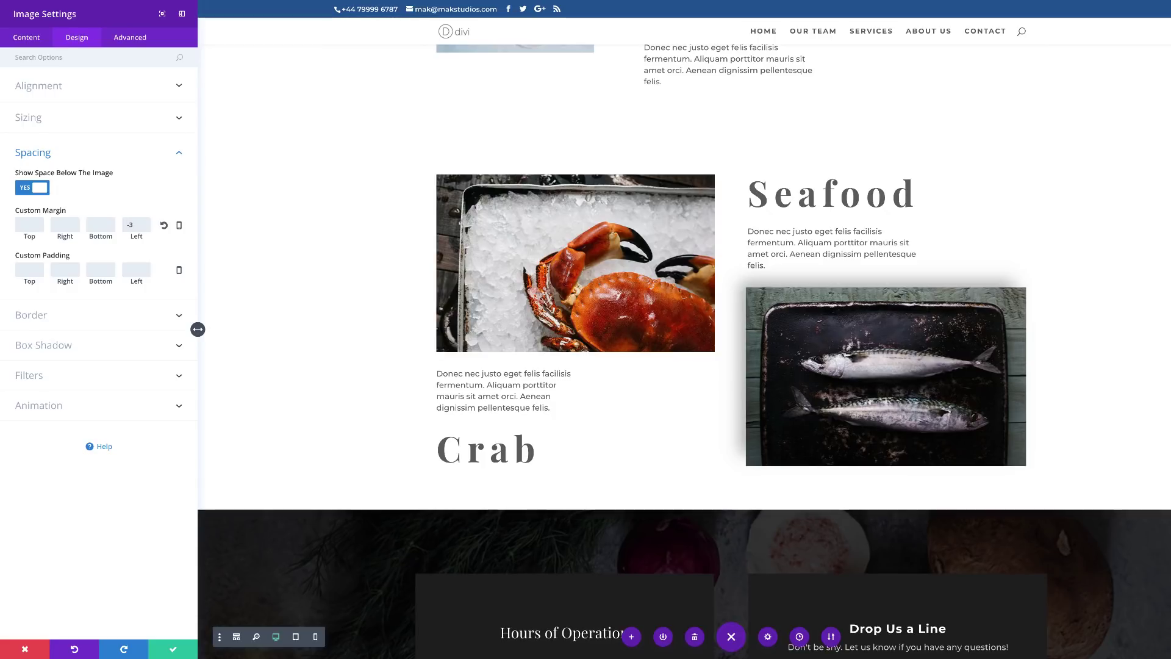
{"action": "type", "text": "0%"}
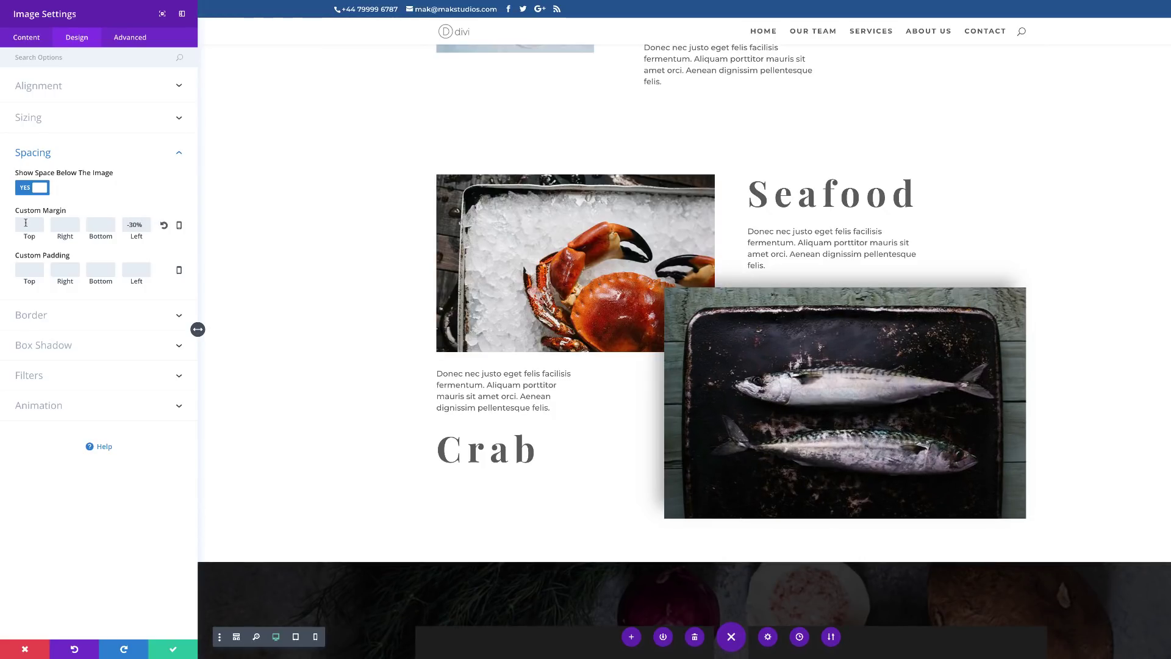
{"action": "type", "text": "10"}
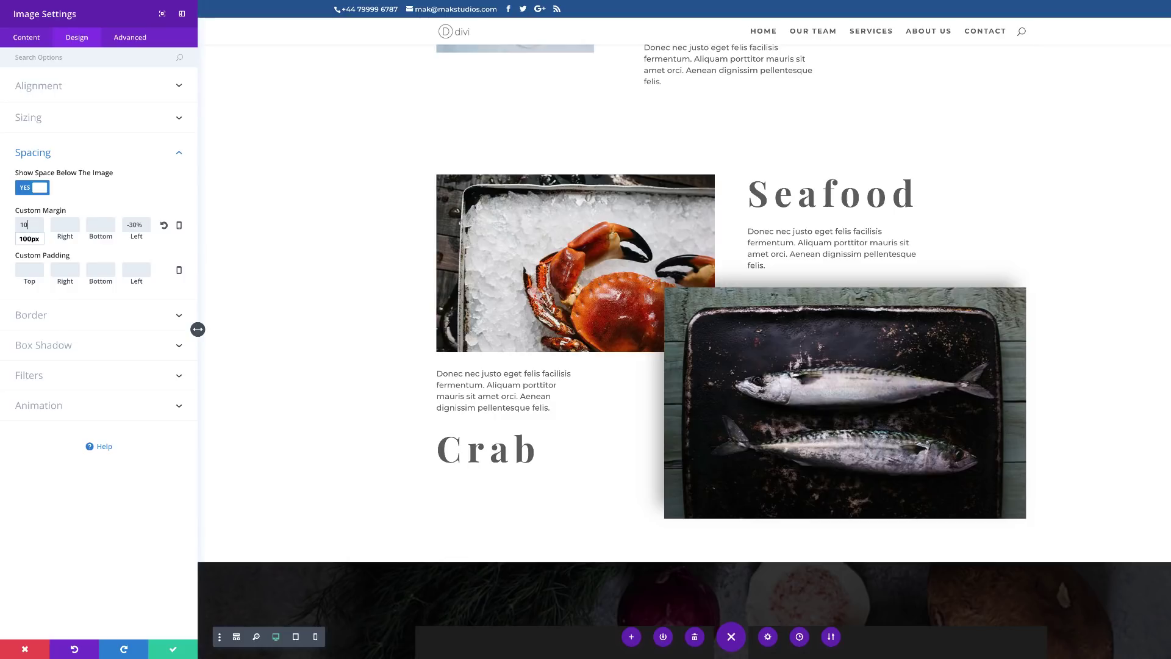
{"action": "type", "text": "%"}
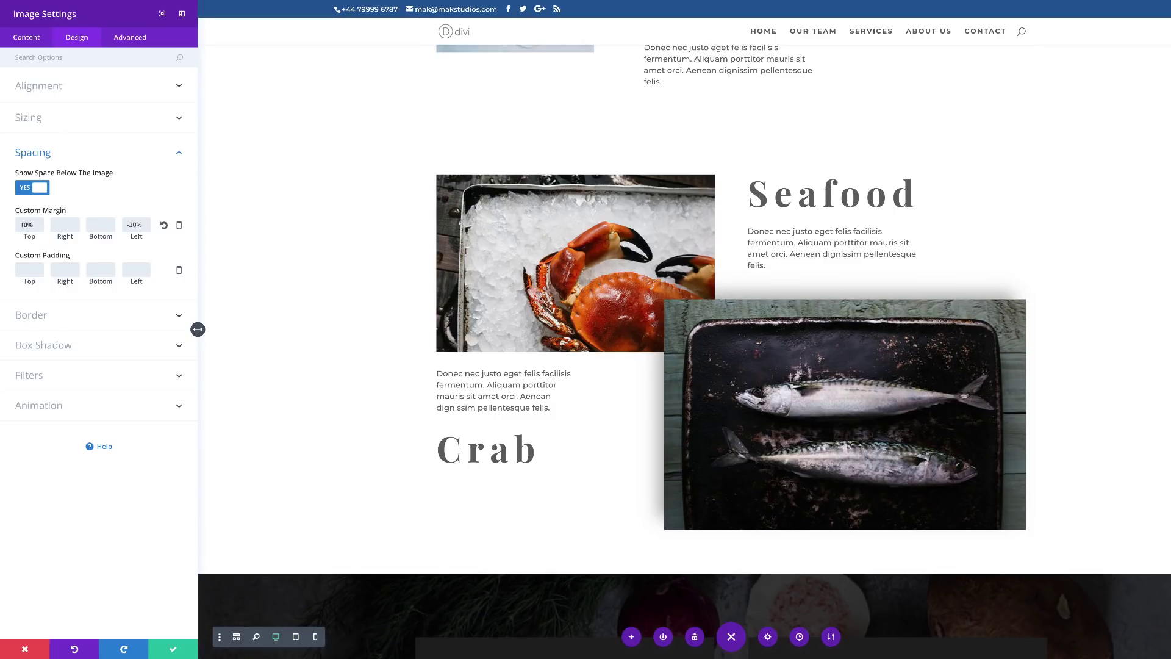
{"action": "left_click", "coordinate": [171, 649]}
- Review the gallery layout from the page header down to the Seafood and Crab section
{"action": "scroll", "coordinate": [200, 400], "scroll_direction": "up", "scroll_amount": 15}
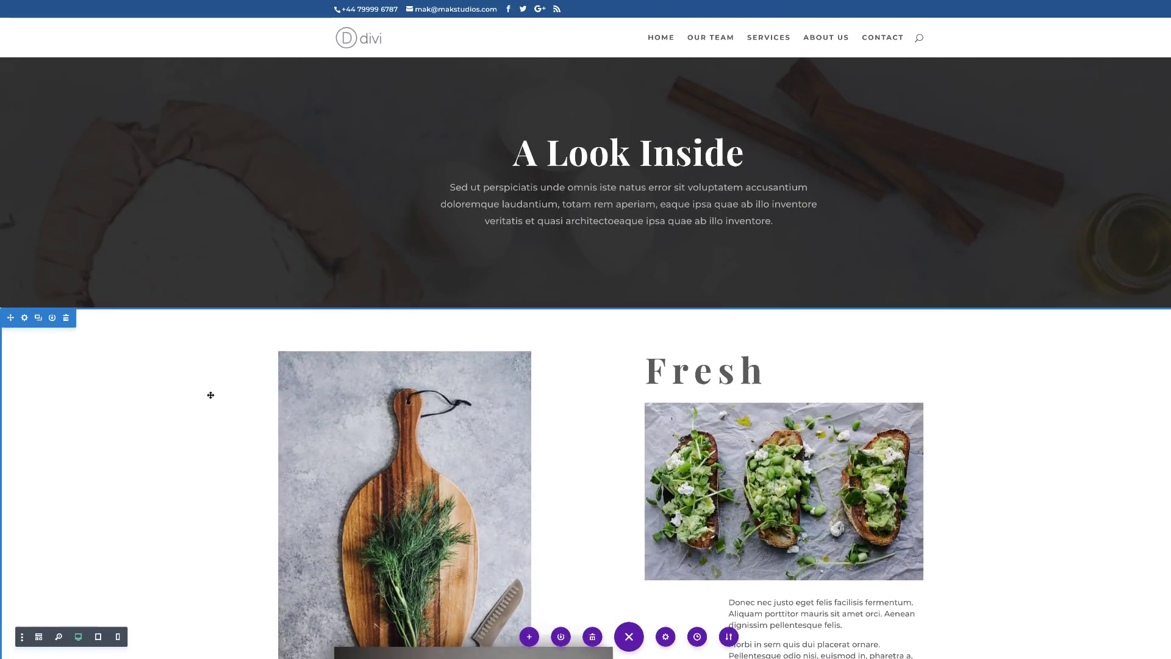
{"action": "scroll", "coordinate": [210, 395], "scroll_direction": "down", "scroll_amount": 4}
{"action": "scroll", "coordinate": [210, 394], "scroll_direction": "down", "scroll_amount": 6}
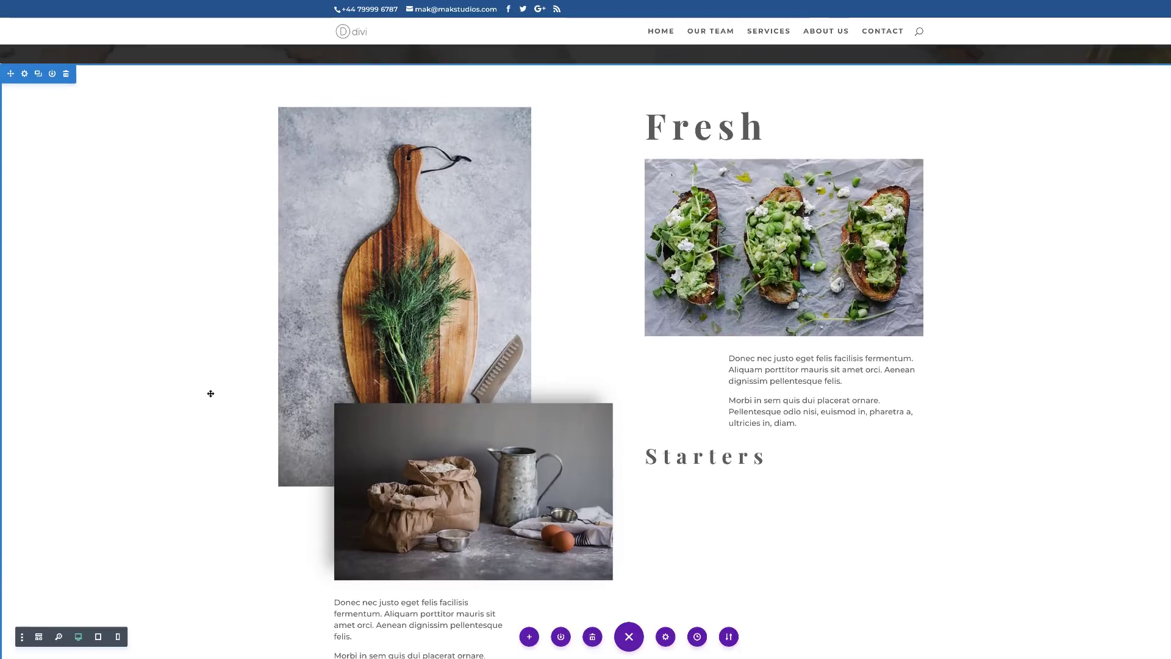
{"action": "scroll", "coordinate": [210, 394], "scroll_direction": "down", "scroll_amount": 8}
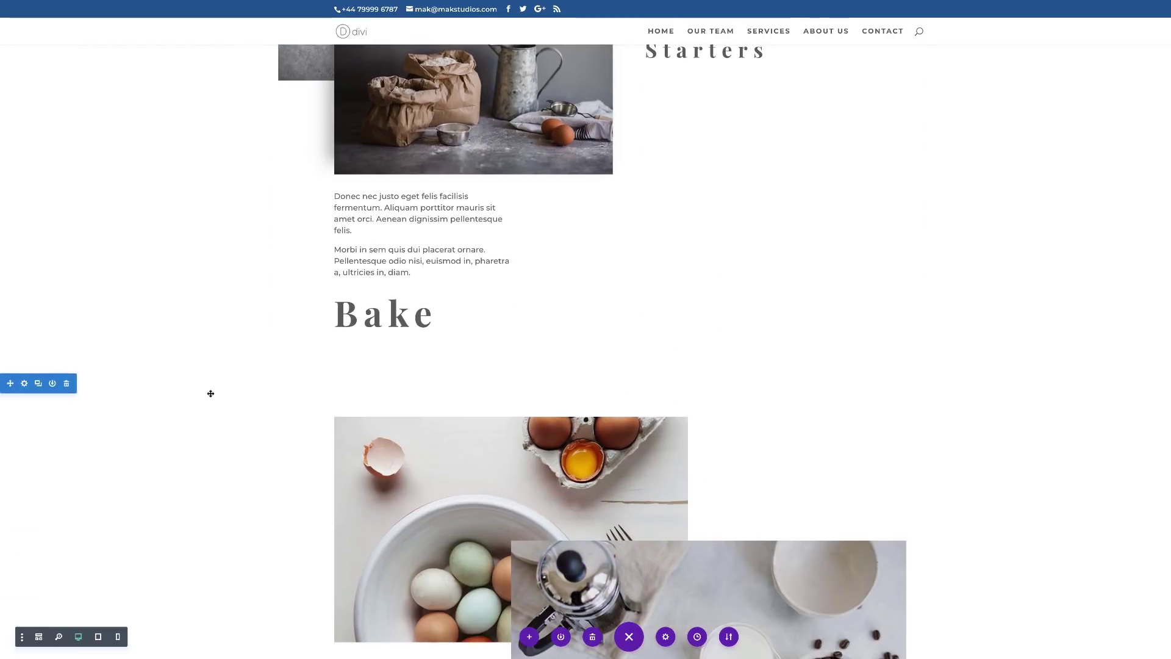
{"action": "scroll", "coordinate": [210, 393], "scroll_direction": "down", "scroll_amount": 10}
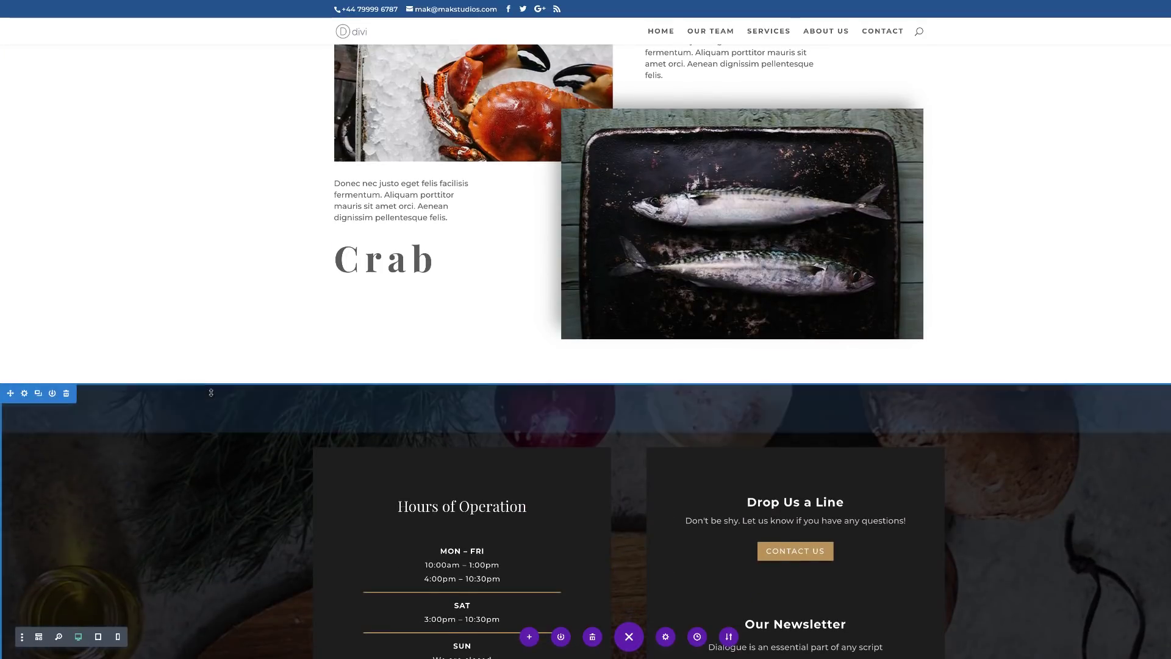
{"action": "scroll", "coordinate": [210, 393], "scroll_direction": "up", "scroll_amount": 1}
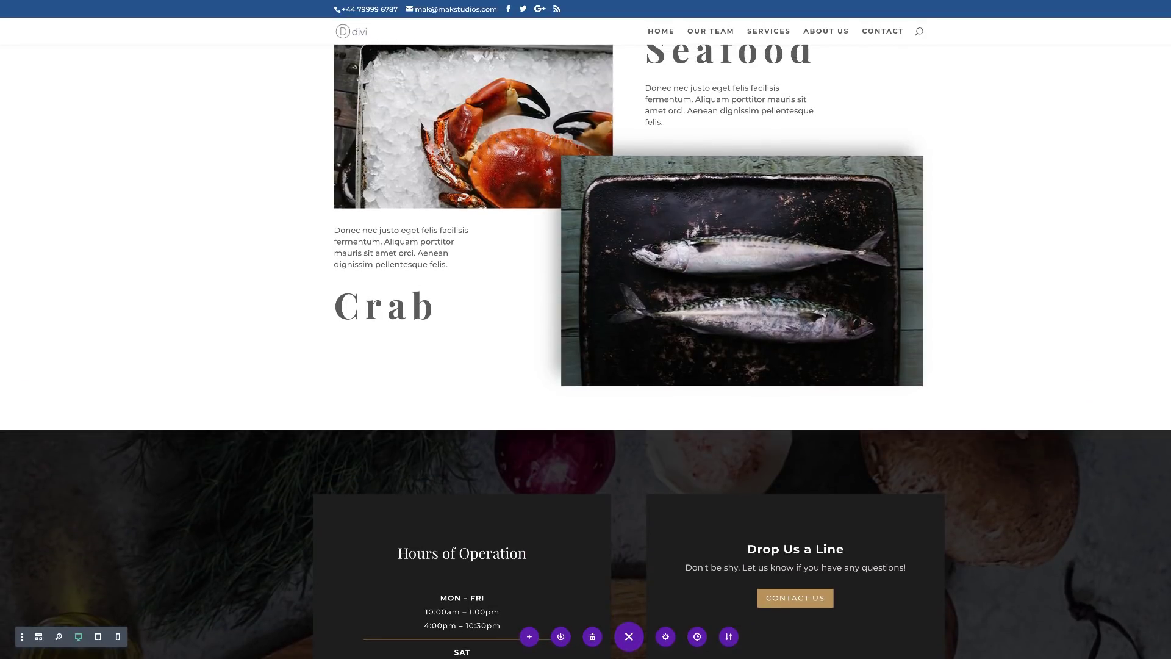
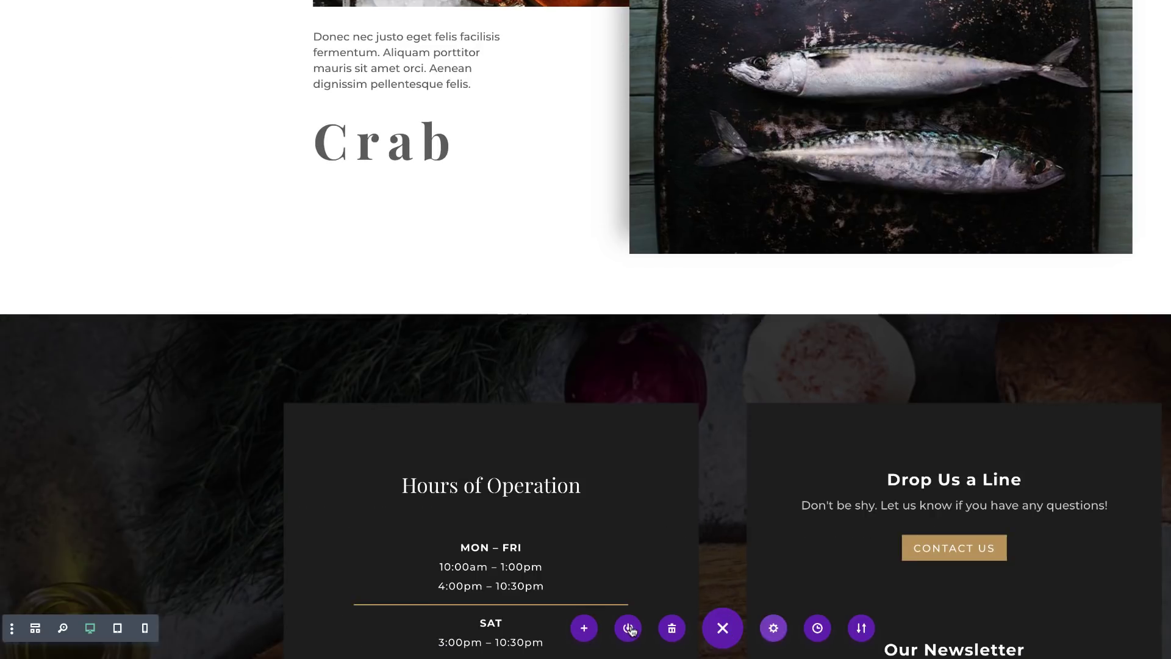
- Add page-level custom CSS defining .rotate-right with a 90deg rotation and .rotate-left with a 270deg rotation, and save the page settings
{"action": "left_click", "coordinate": [632, 628]}
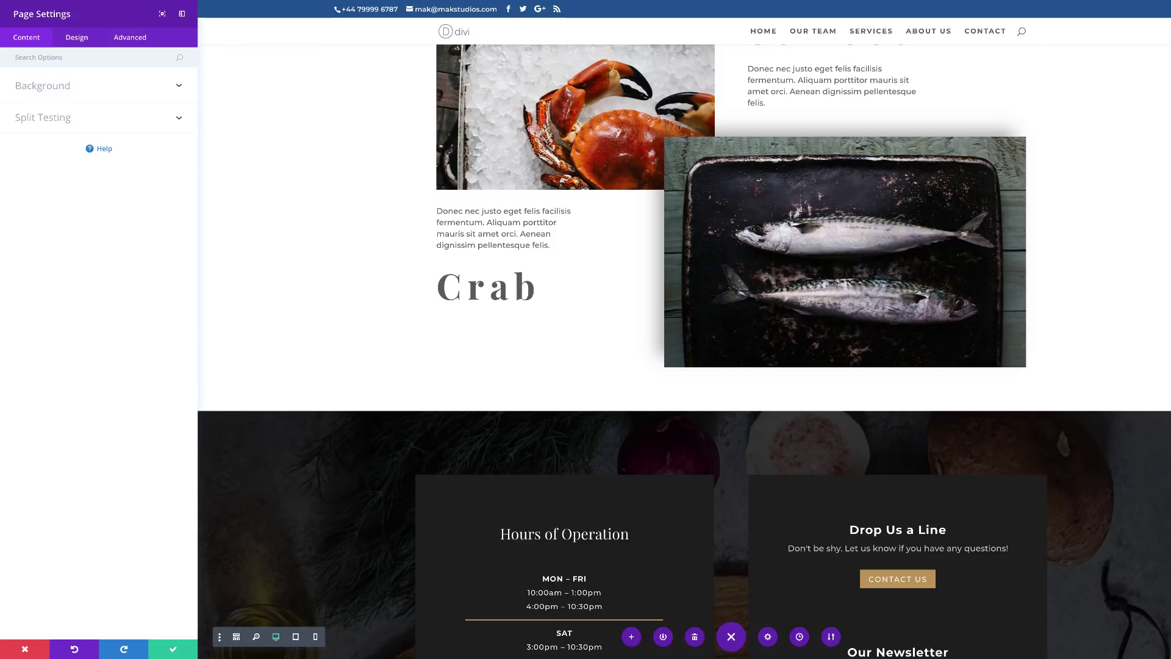
{"action": "left_click", "coordinate": [131, 38]}
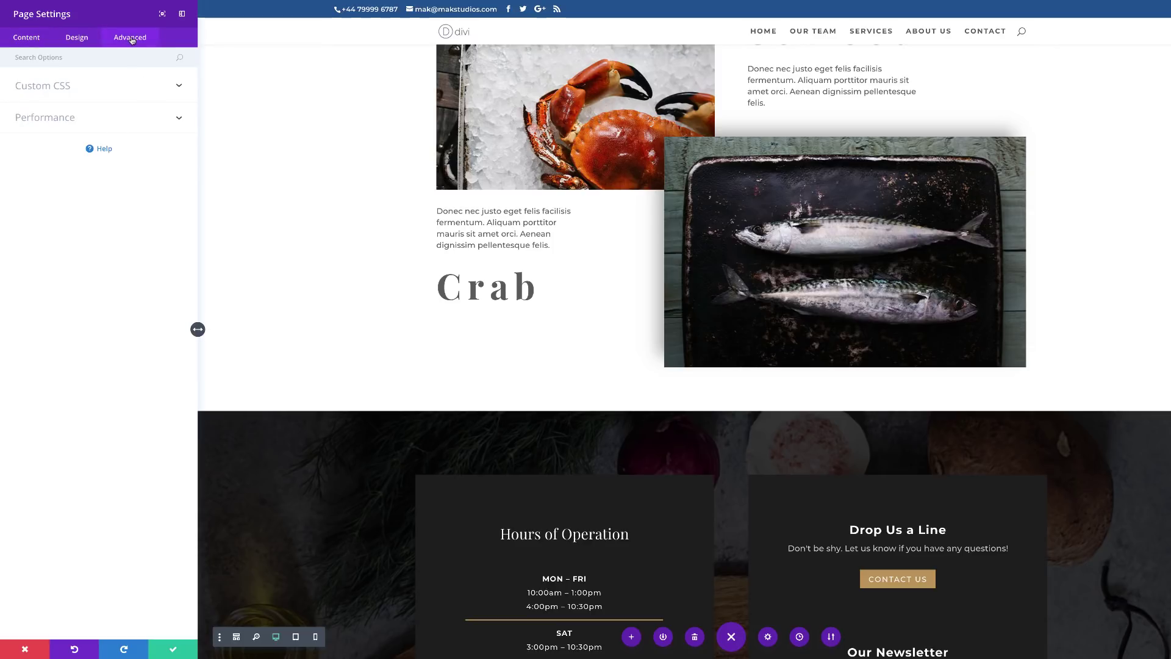
{"action": "left_click", "coordinate": [65, 87]}
{"action": "left_click", "coordinate": [64, 126]}
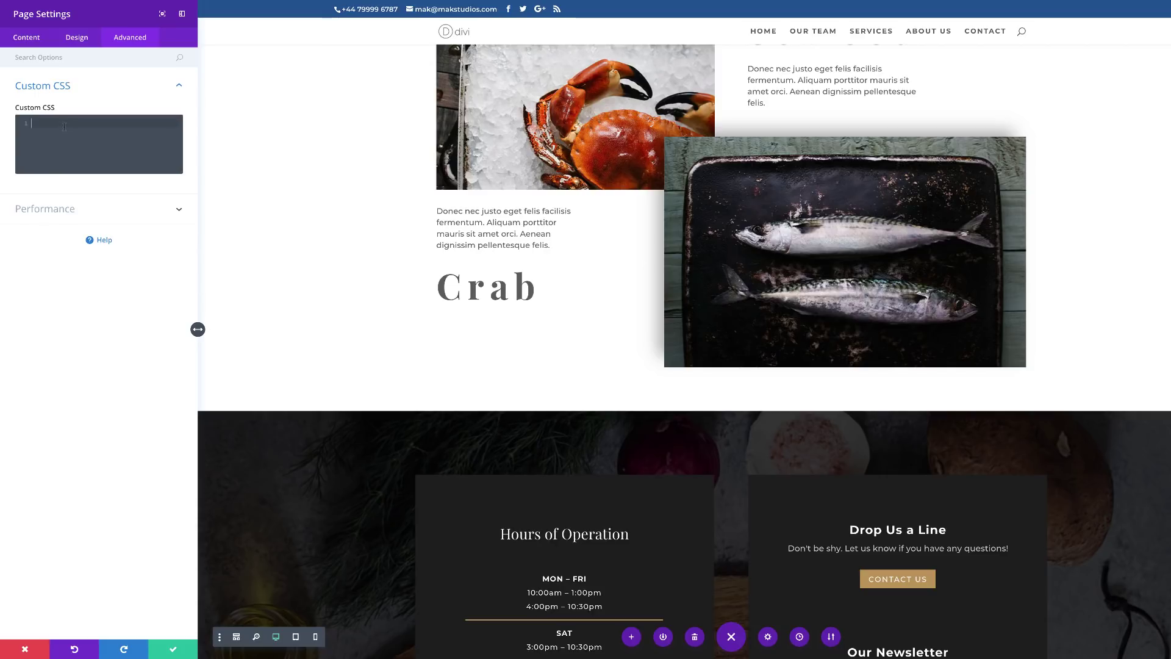
{"action": "type", "text": ".rotate-right { -moz-transform:rotate(90deg); -webkit-transform:rotate(90deg); -o-transform:rotate(90deg); -ms-transform:rotate(90deg); transform: rotate(90deg); -moz-transform-origin: right top 0; -o-transform-origin: right top 0; -ms-transform-origin: right top 0; transform-origin: right top 0; float: right; }  .rotate-left { -moz-transform:rotate(270deg); -webkit-transform:rotate(270deg); -o-transform:rotate(270deg); -ms-transform:rotate(270deg); transform: rotate(270deg); -moz-transform-origin: left bottom 0; -o-transform-origin: left bottom 0; -ms-transform-origin: left bottom 0; transform-origin:  left bottom 0; float: right; }"}
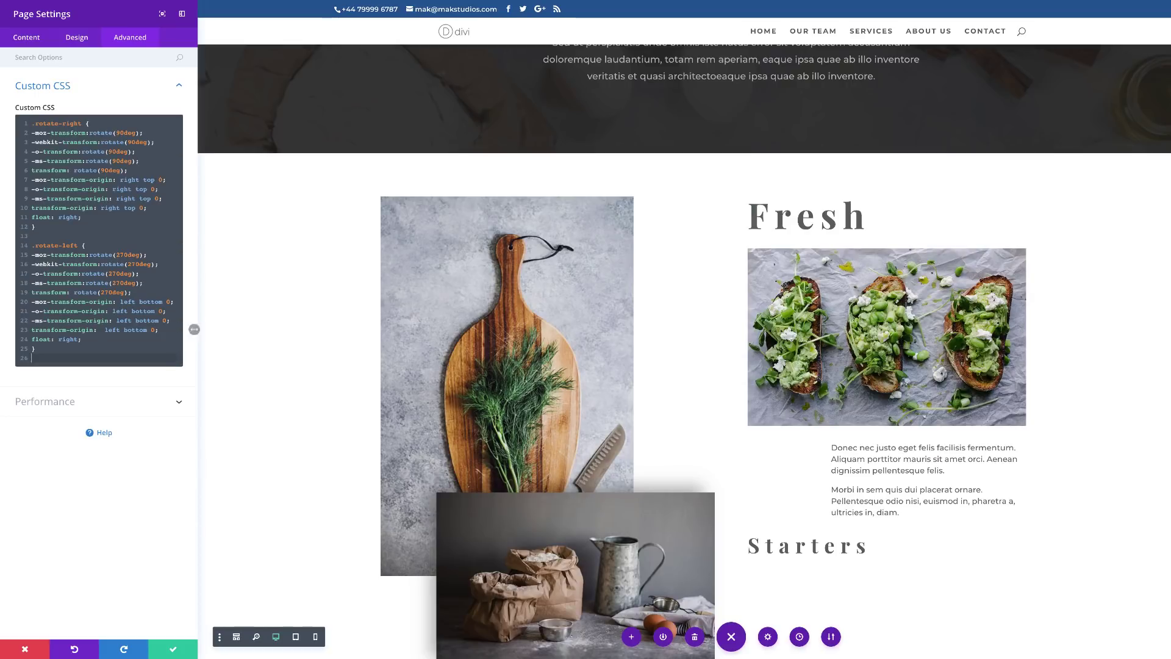
{"action": "left_click", "coordinate": [173, 649]}
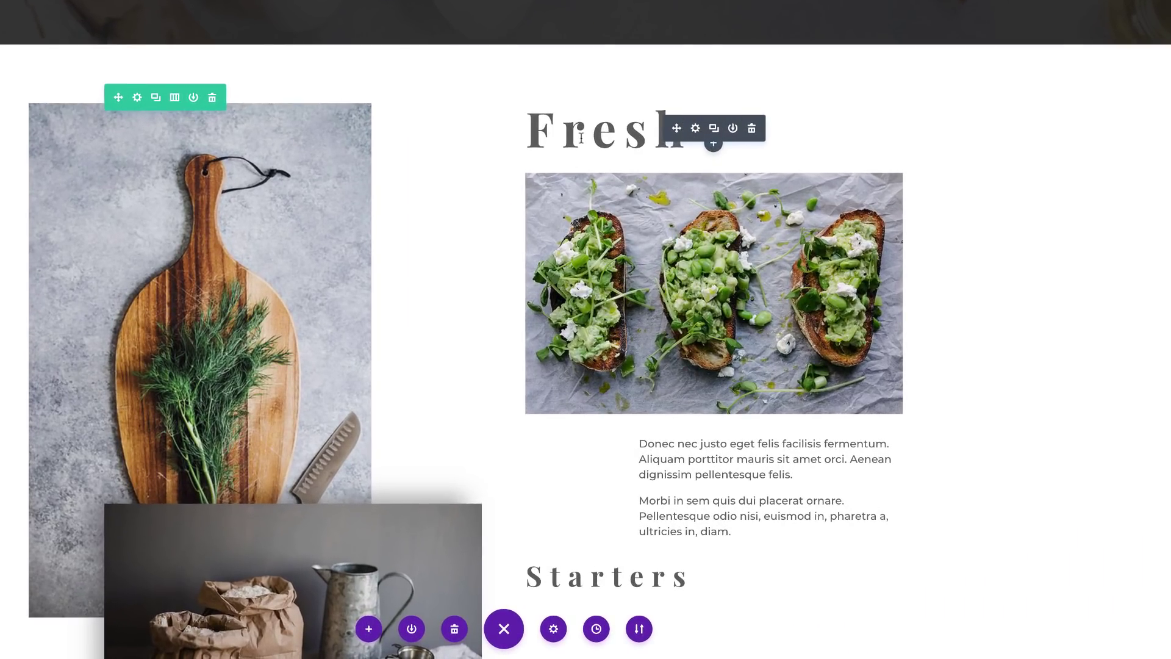
- Give the Bake heading's text module a 10% top custom margin
{"action": "scroll", "coordinate": [598, 143], "scroll_direction": "down", "scroll_amount": 6}
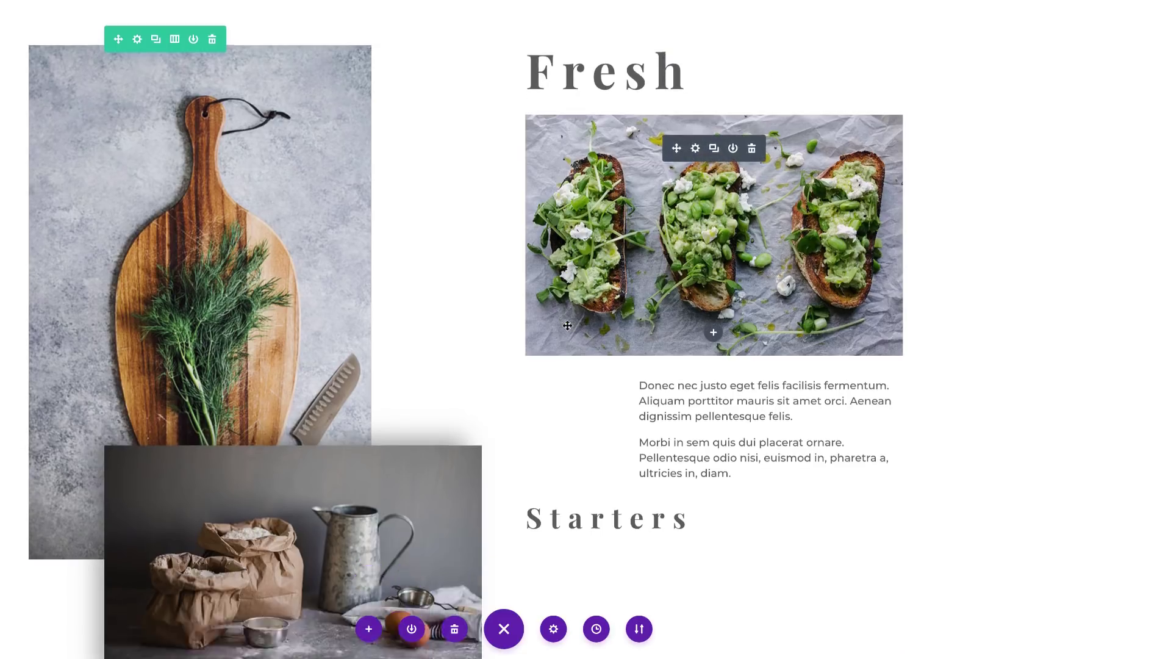
{"action": "left_click", "coordinate": [274, 544]}
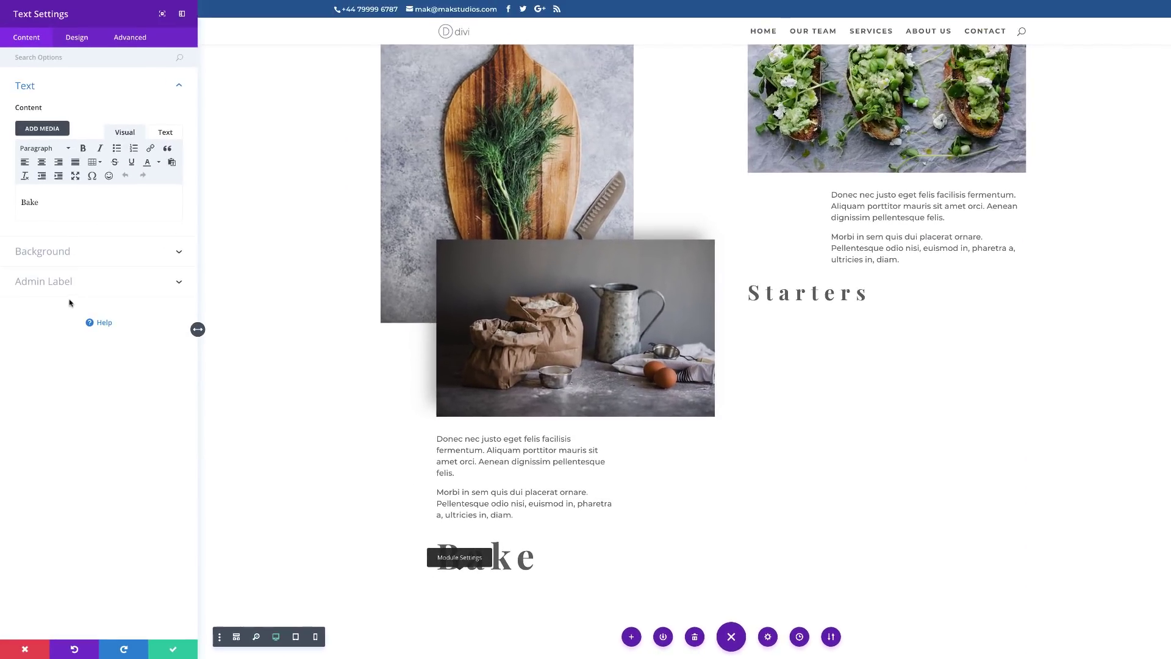
{"action": "left_click", "coordinate": [78, 38]}
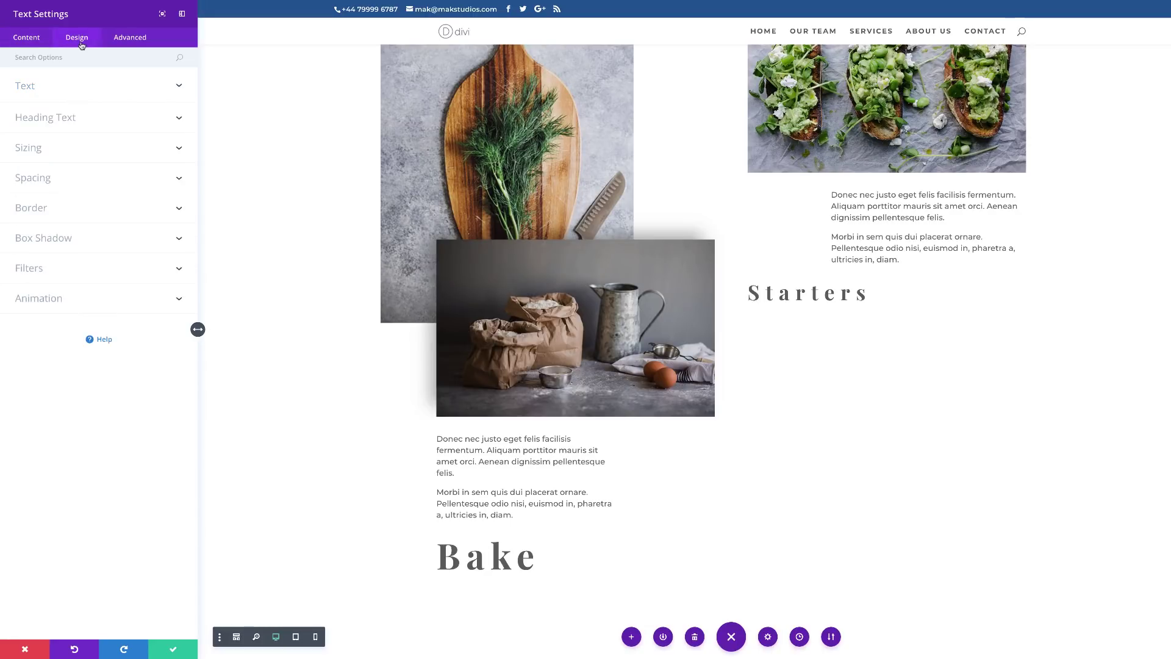
{"action": "left_click", "coordinate": [47, 182]}
{"action": "left_click", "coordinate": [35, 218]}
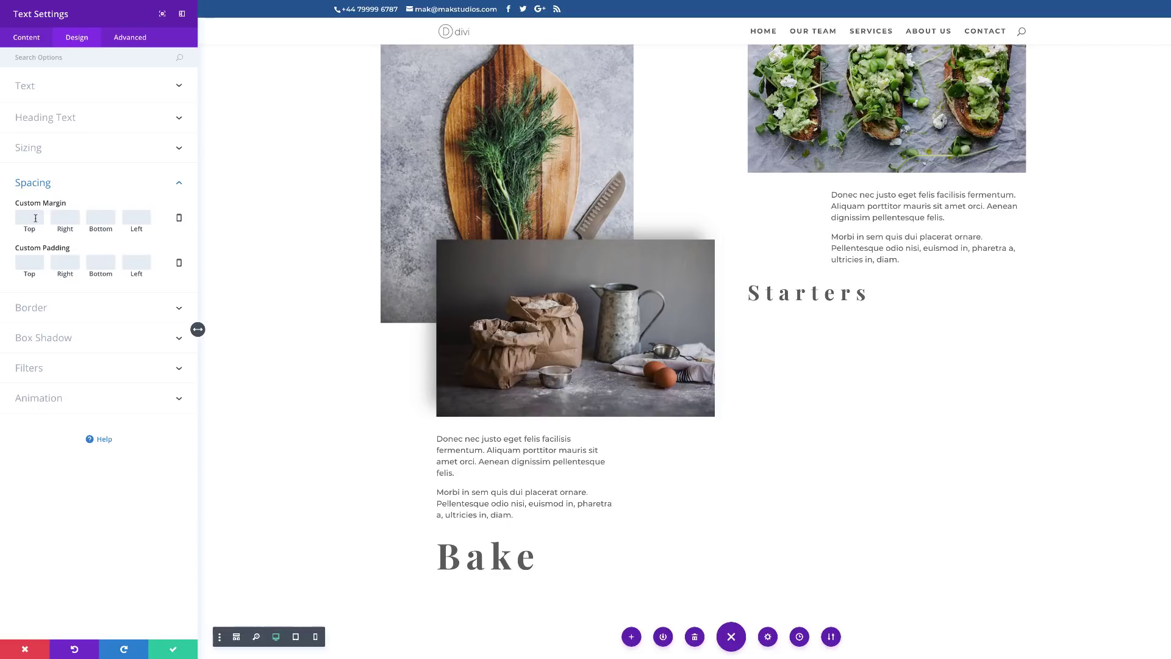
{"action": "type", "text": "10%"}
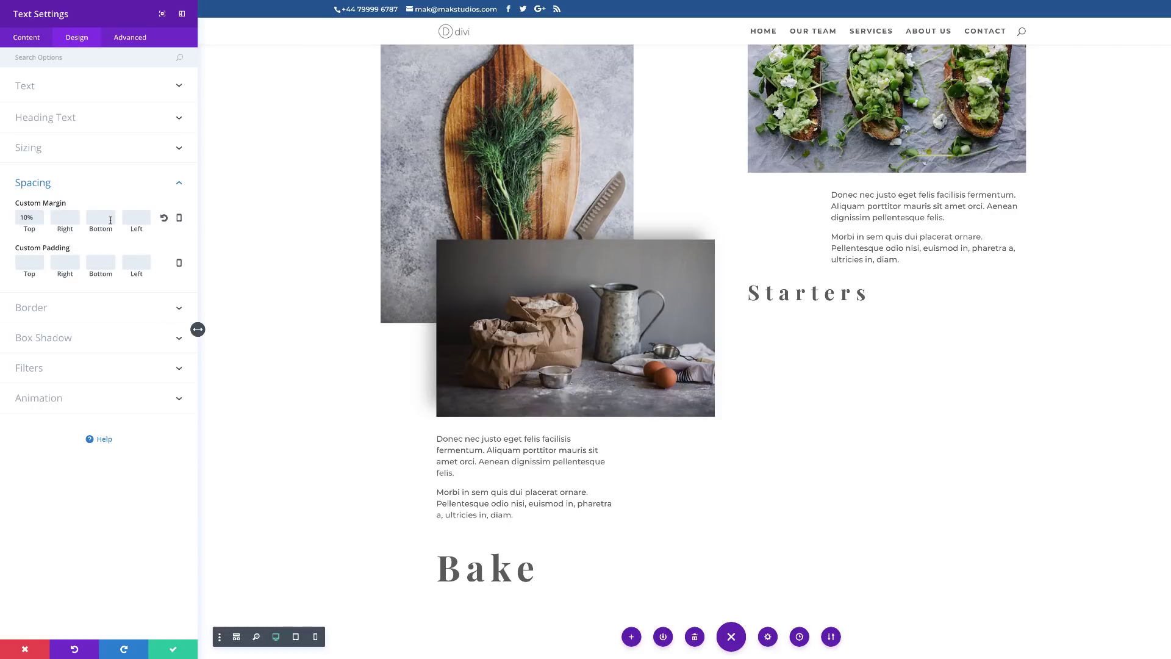
{"action": "left_click", "coordinate": [79, 182]}
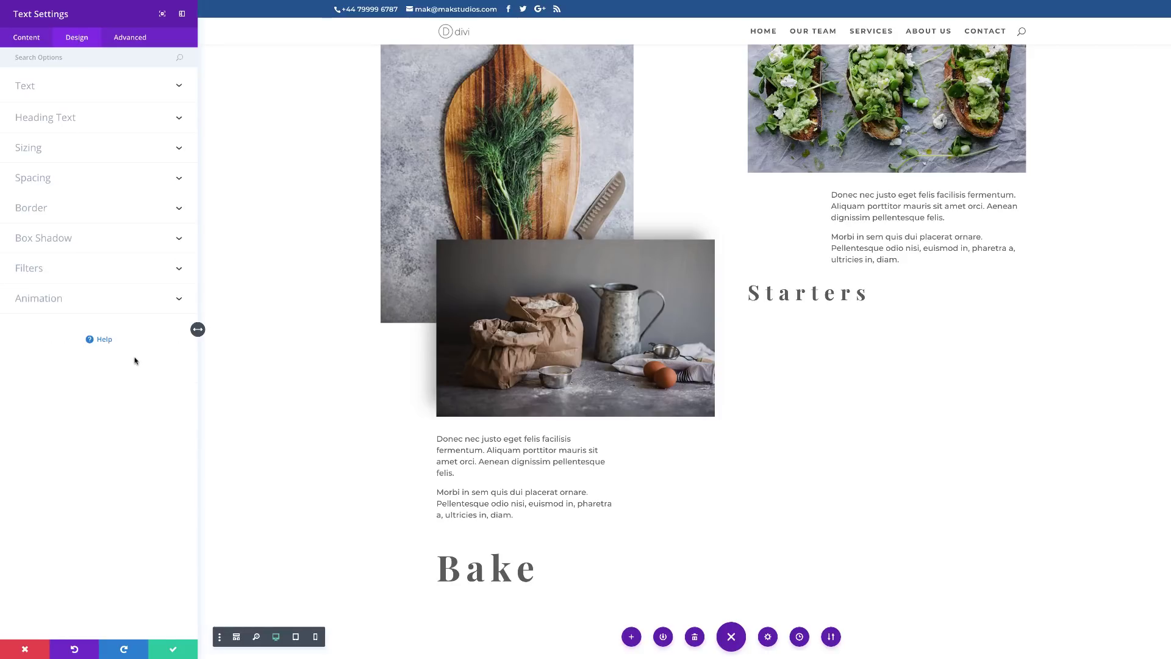
- Assign the CSS class rotate-left to the Bake heading's text module, and save it
{"action": "left_click", "coordinate": [135, 39]}
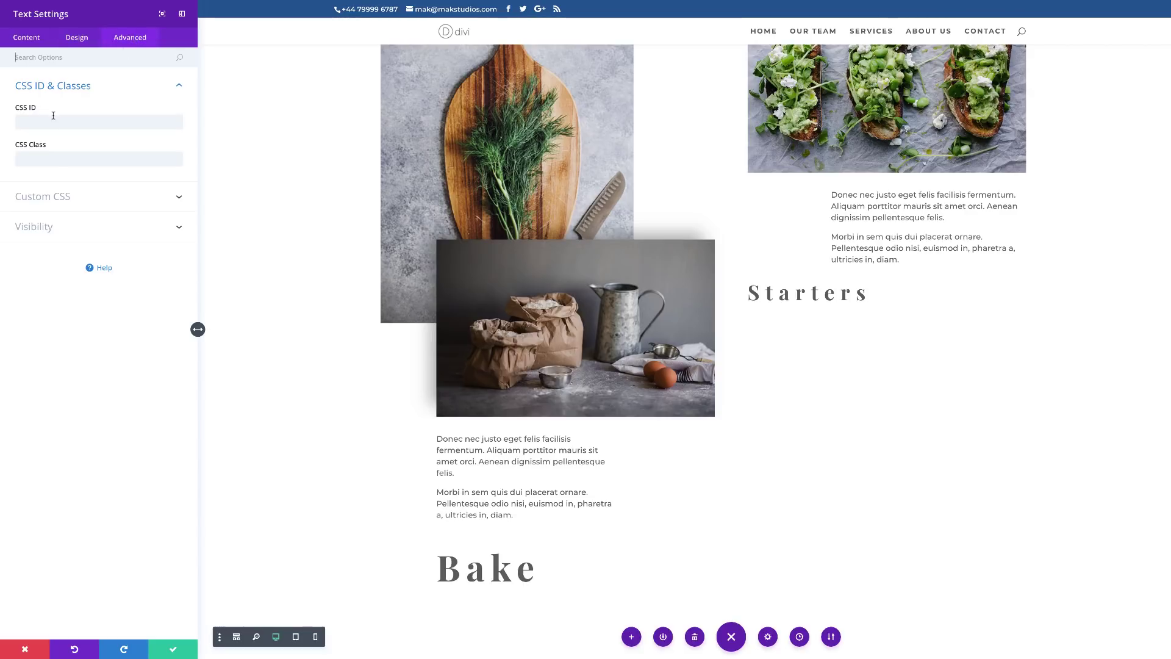
{"action": "left_click", "coordinate": [47, 157]}
{"action": "type", "text": "rotate-left"}
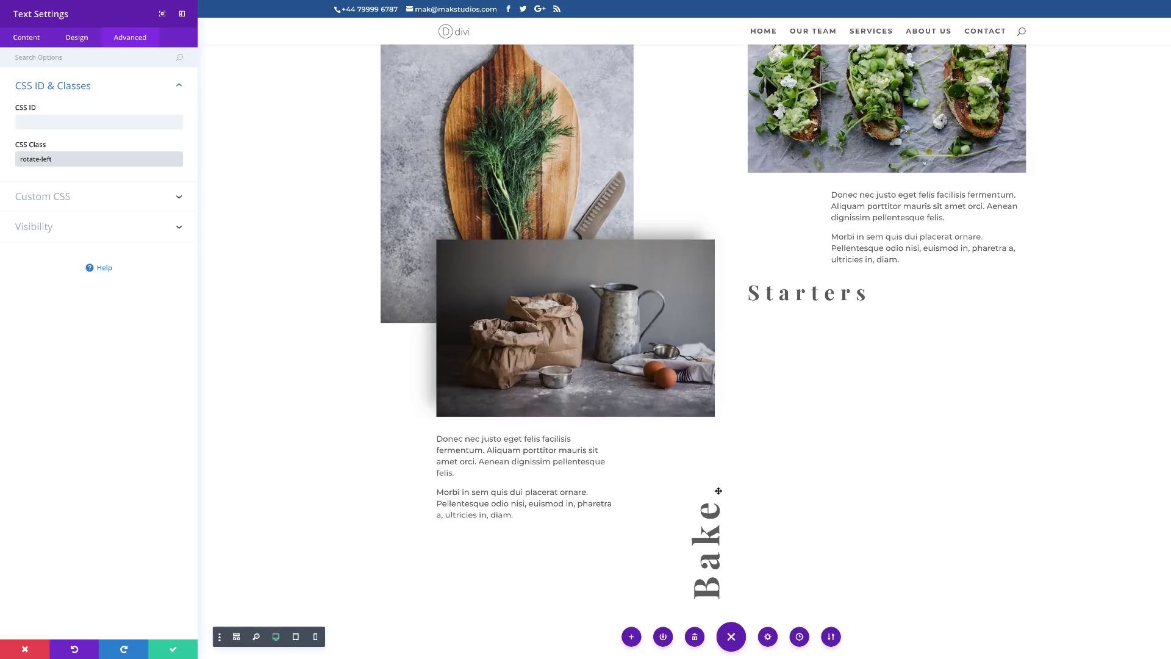
{"action": "scroll", "coordinate": [471, 286], "scroll_direction": "down", "scroll_amount": 1}
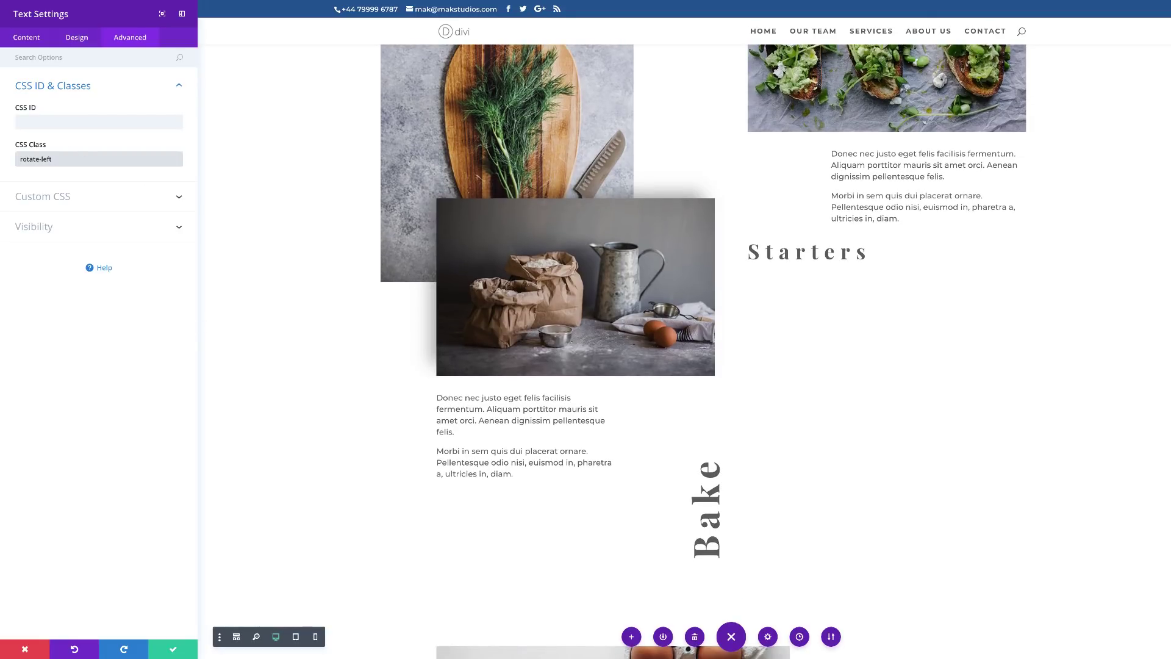
{"action": "left_click", "coordinate": [172, 650]}
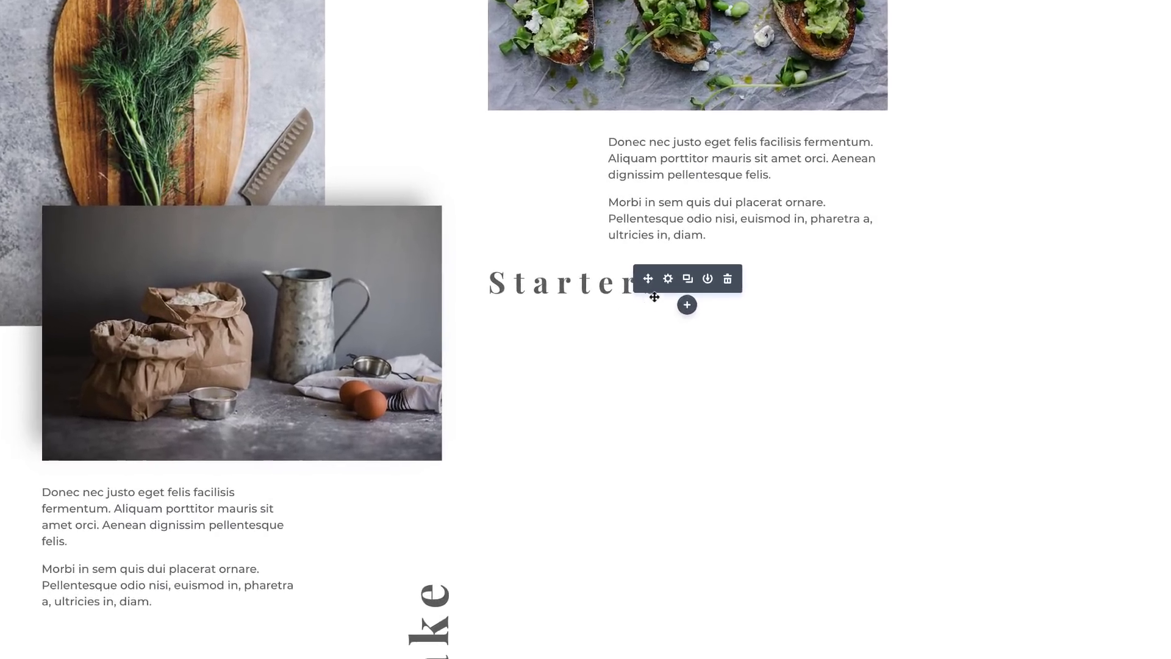
- Give the Starters heading's text module custom margins of 20% top and 75% left
{"action": "left_click", "coordinate": [666, 279]}
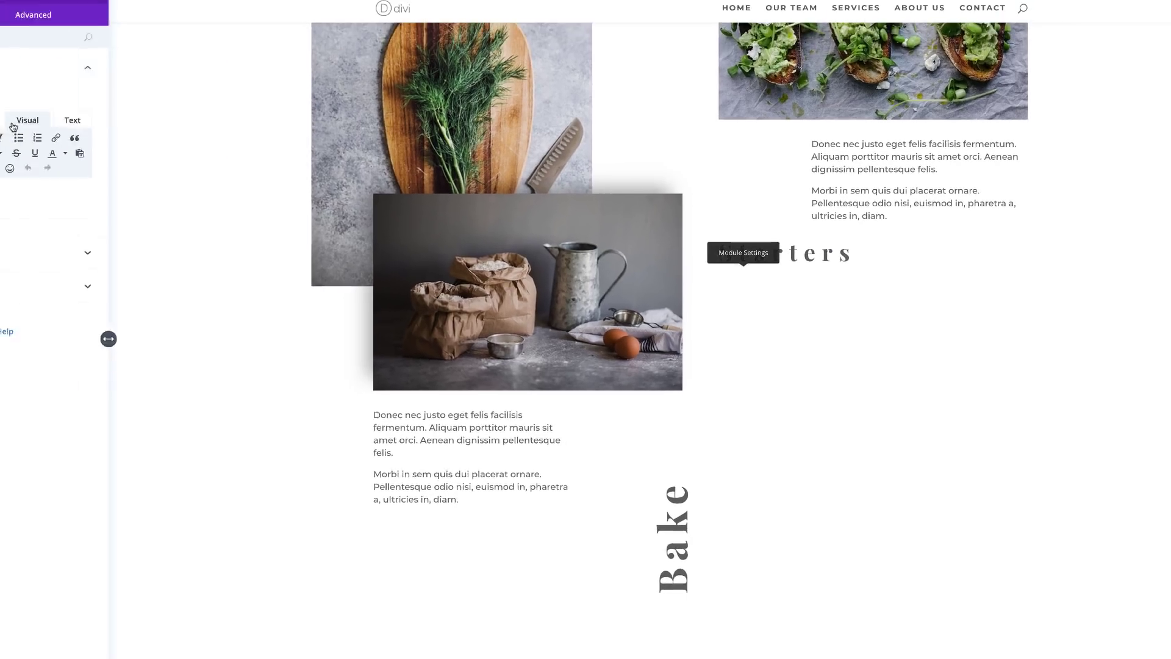
{"action": "left_click", "coordinate": [77, 38]}
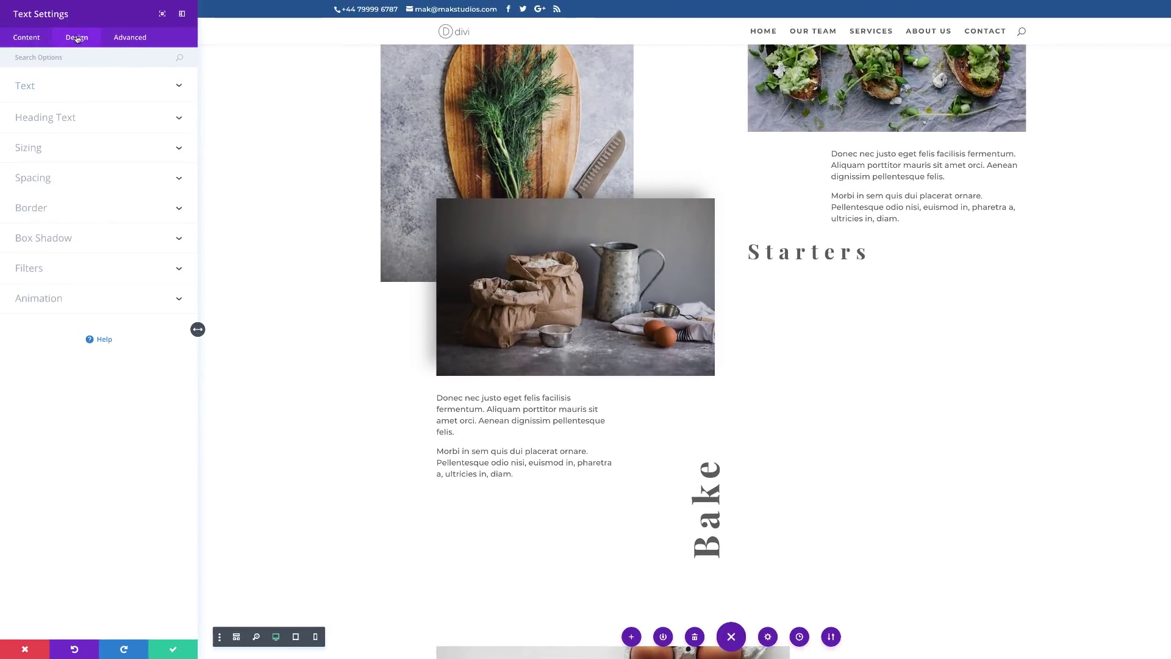
{"action": "left_click", "coordinate": [47, 179]}
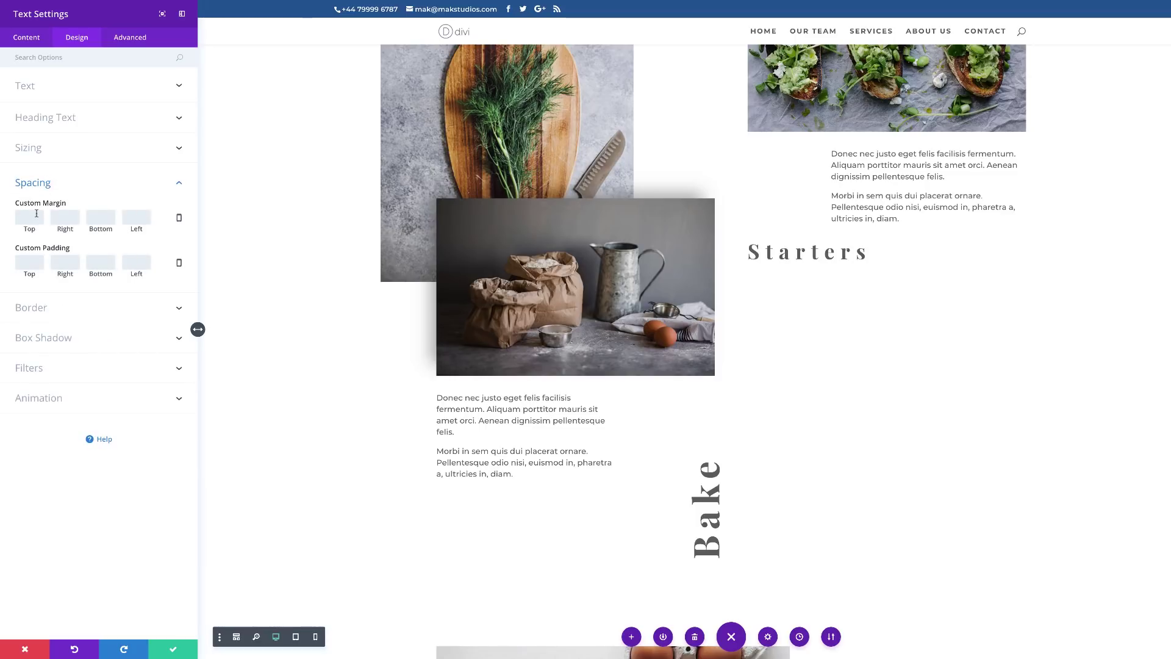
{"action": "left_click", "coordinate": [35, 217]}
{"action": "type", "text": "20%"}
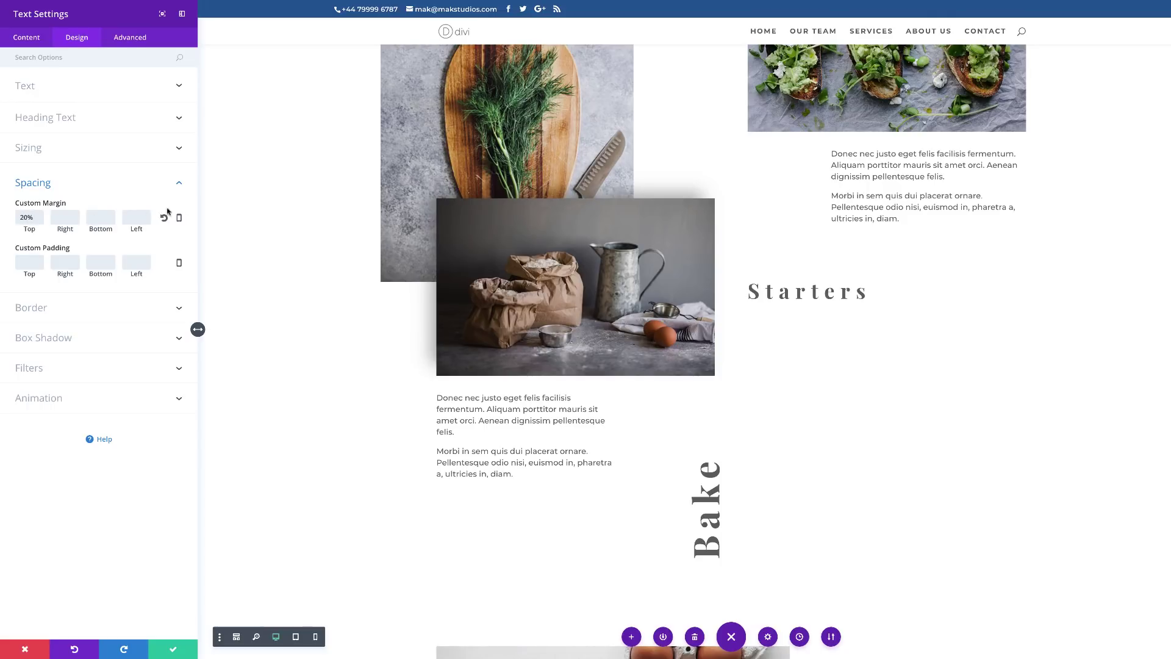
{"action": "left_click", "coordinate": [142, 217]}
{"action": "type", "text": "75%"}
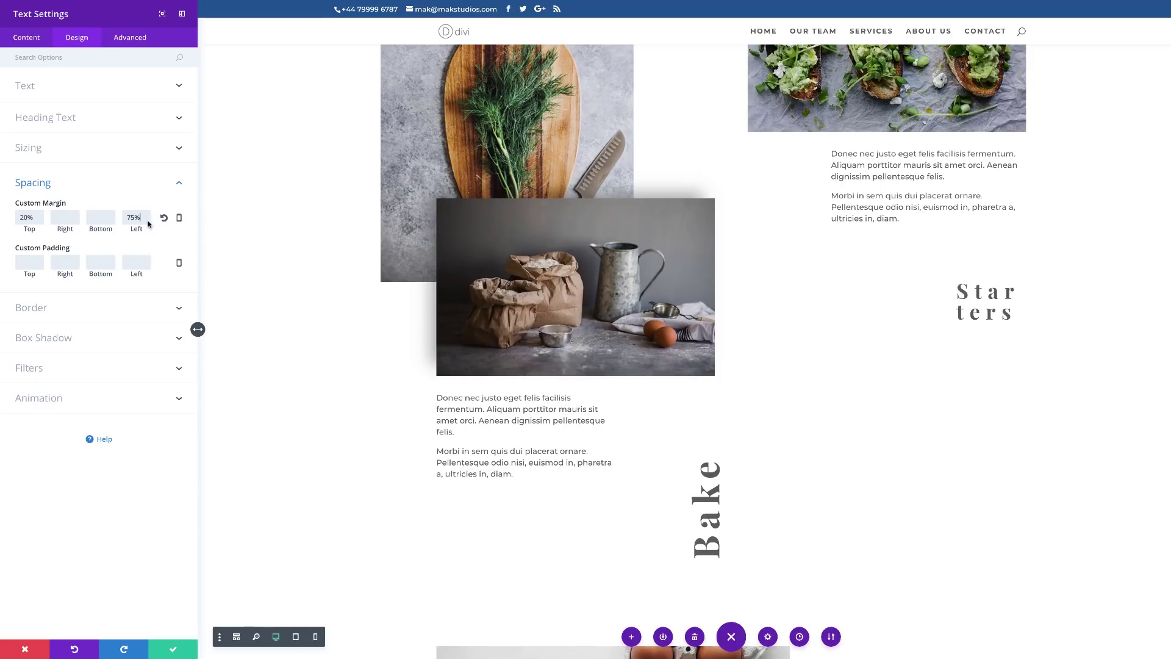
- Assign the CSS class rotate-right to the Starters heading's text module, and save it
{"action": "left_click", "coordinate": [136, 42]}
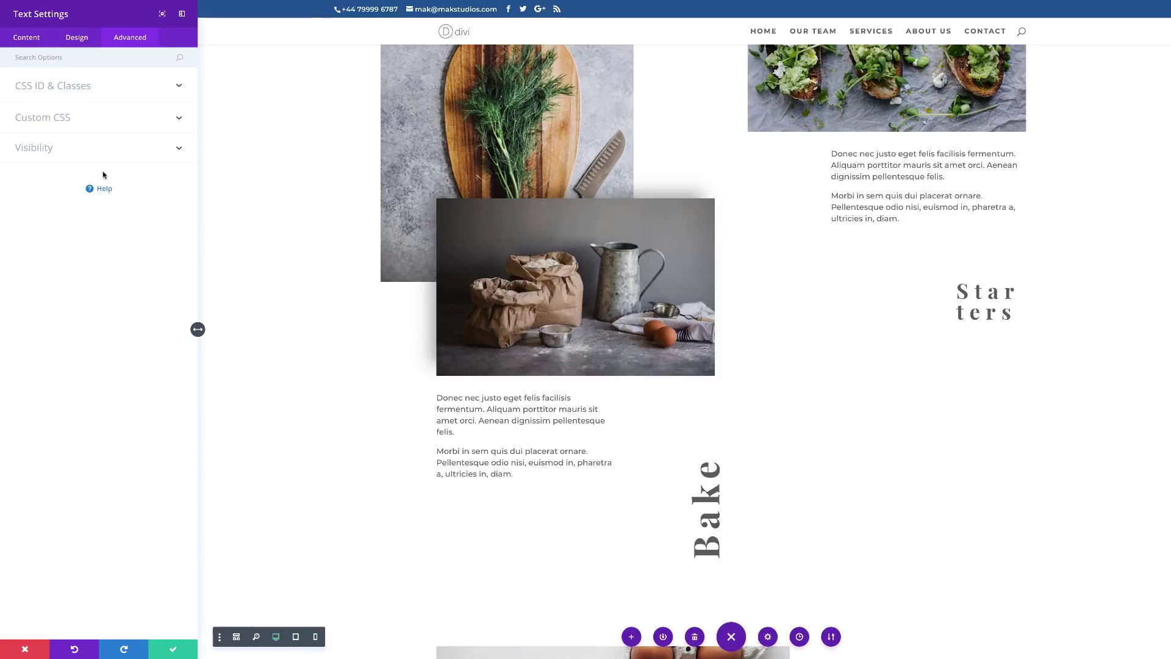
{"action": "left_click", "coordinate": [76, 88]}
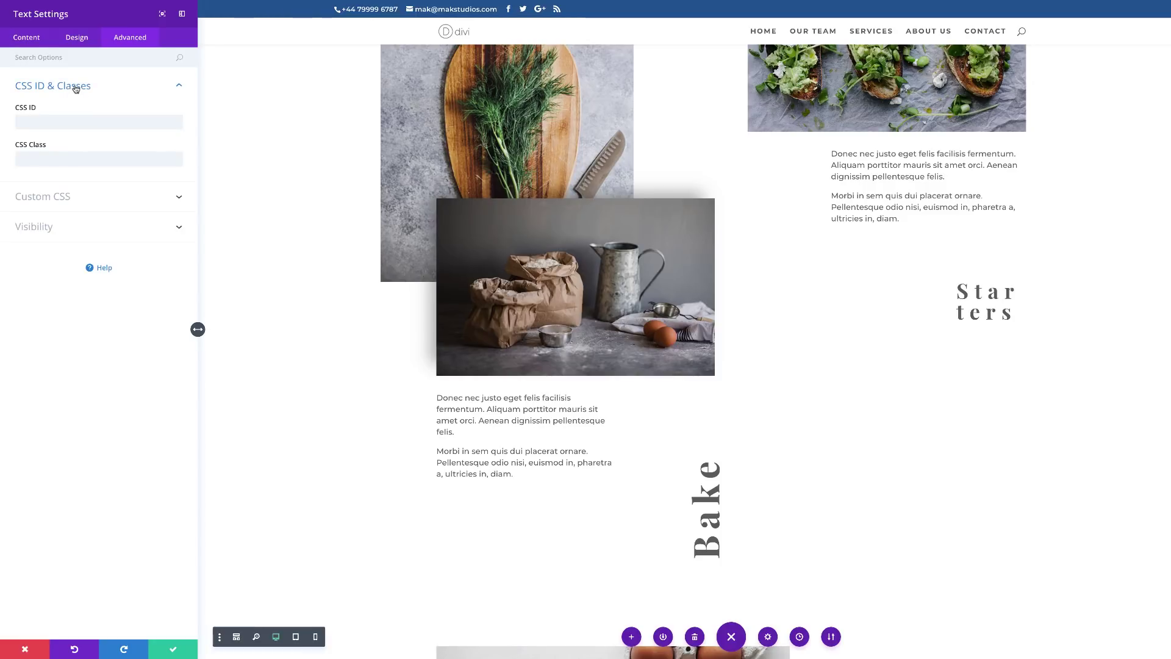
{"action": "left_click", "coordinate": [38, 157]}
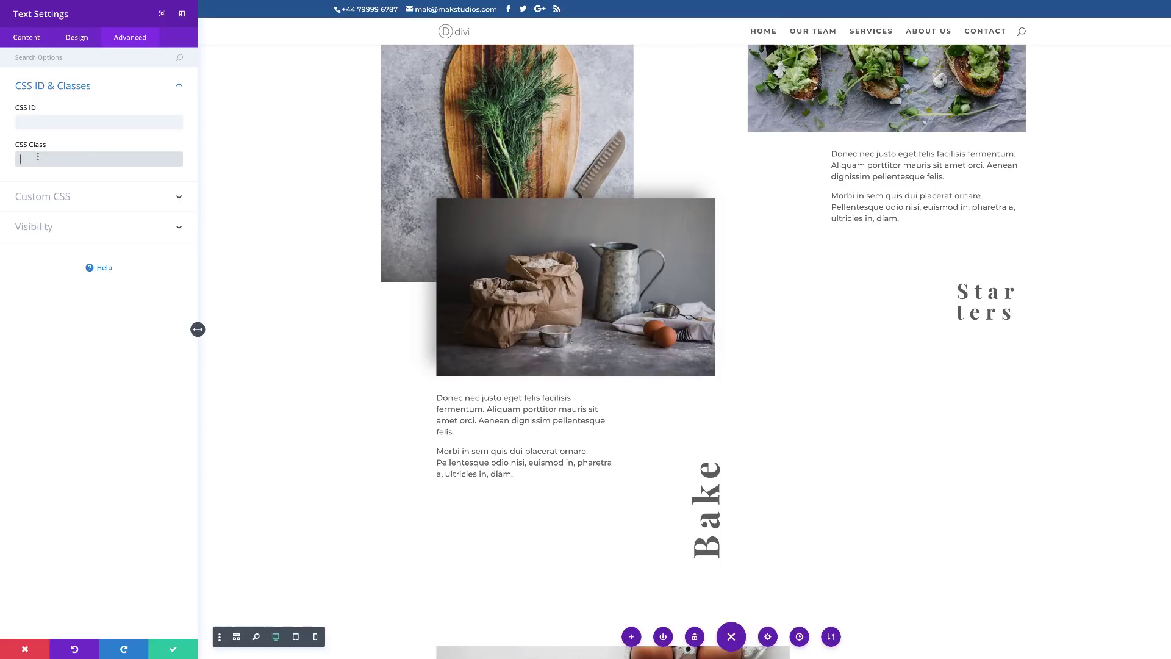
{"action": "type", "text": "rotate-right"}
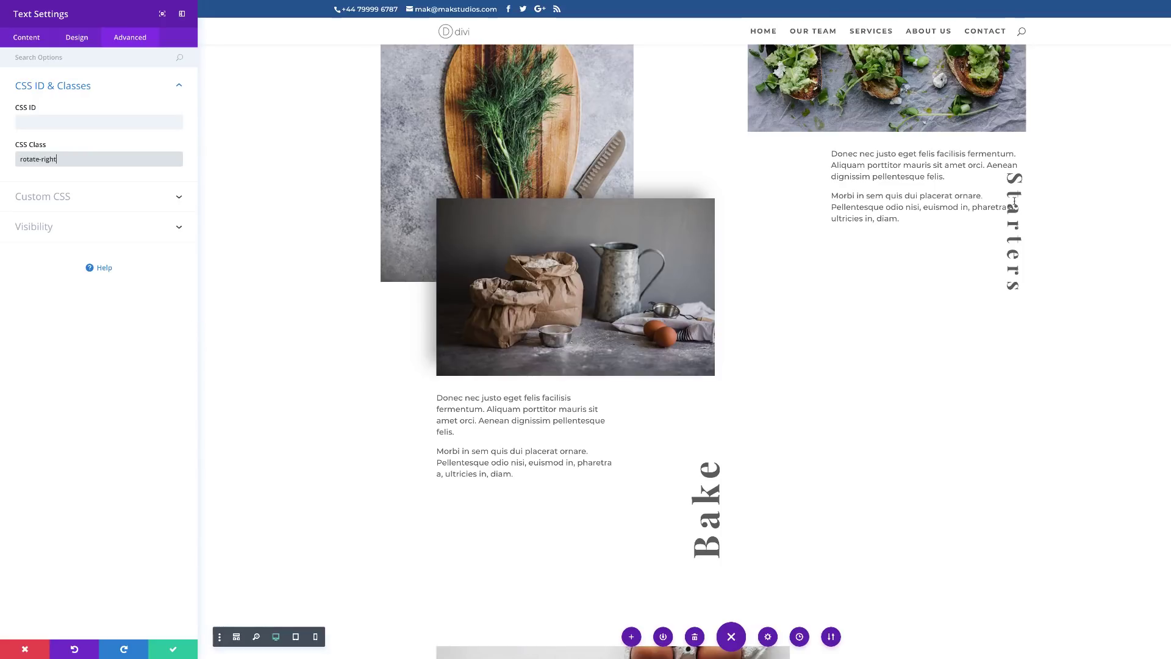
{"action": "left_click", "coordinate": [1, 654]}
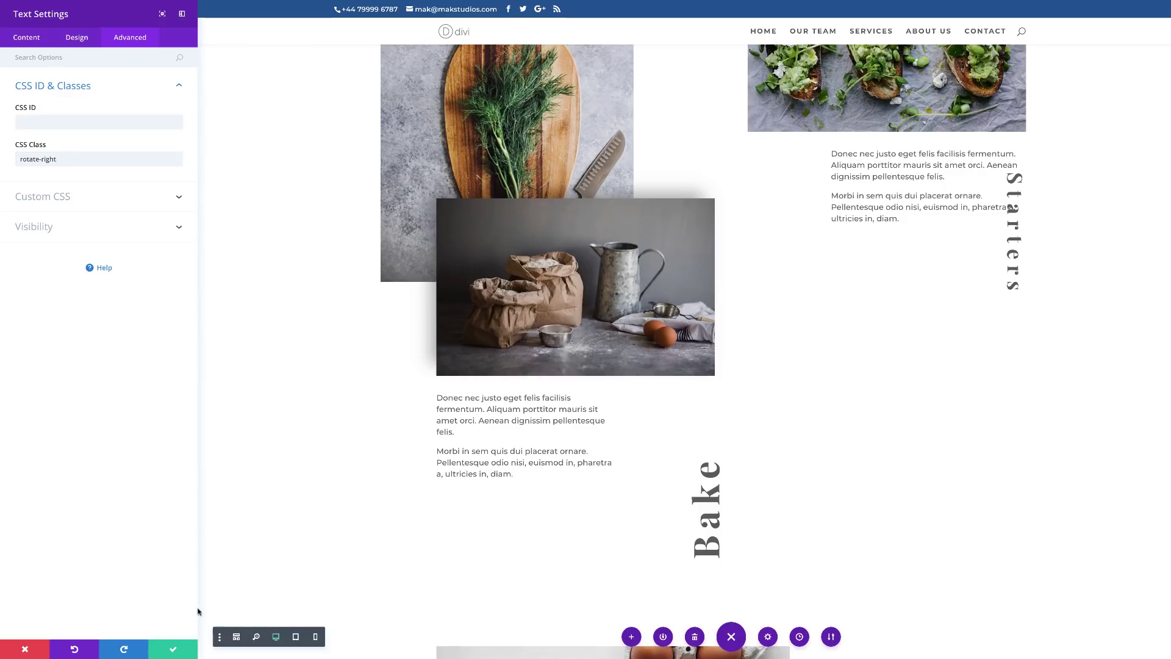
{"action": "left_click", "coordinate": [174, 650]}
- Give the Coffee heading's text module custom margins of 80% top and 15% right
{"action": "scroll", "coordinate": [440, 465], "scroll_direction": "down", "scroll_amount": 10}
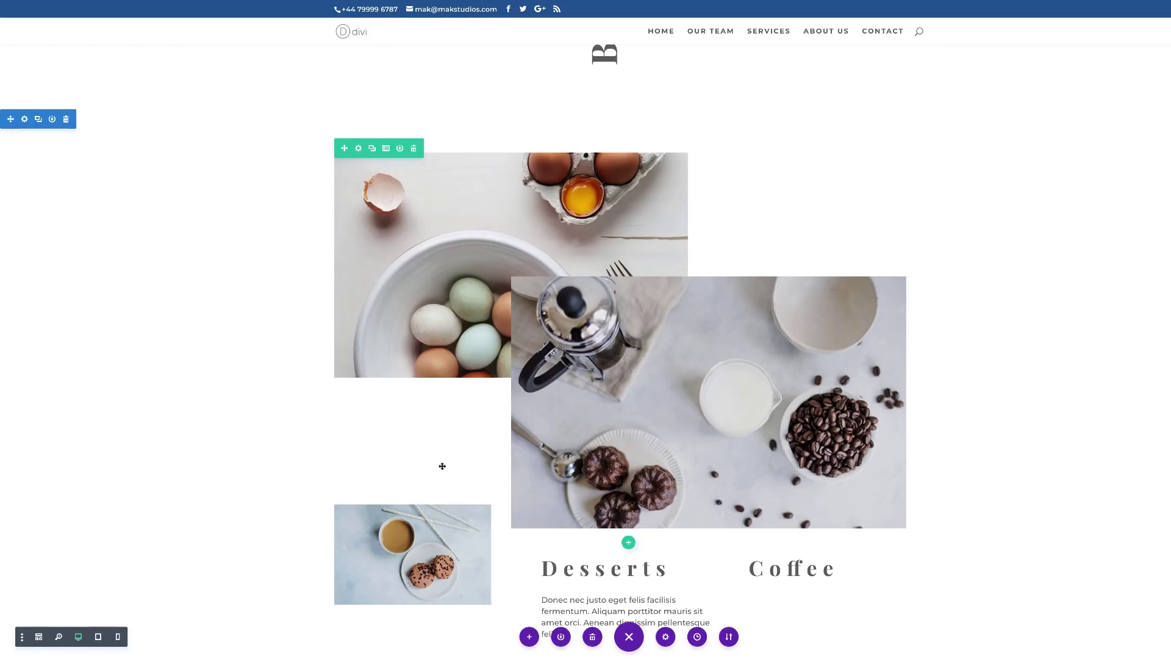
{"action": "mouse_move", "coordinate": [829, 463]}
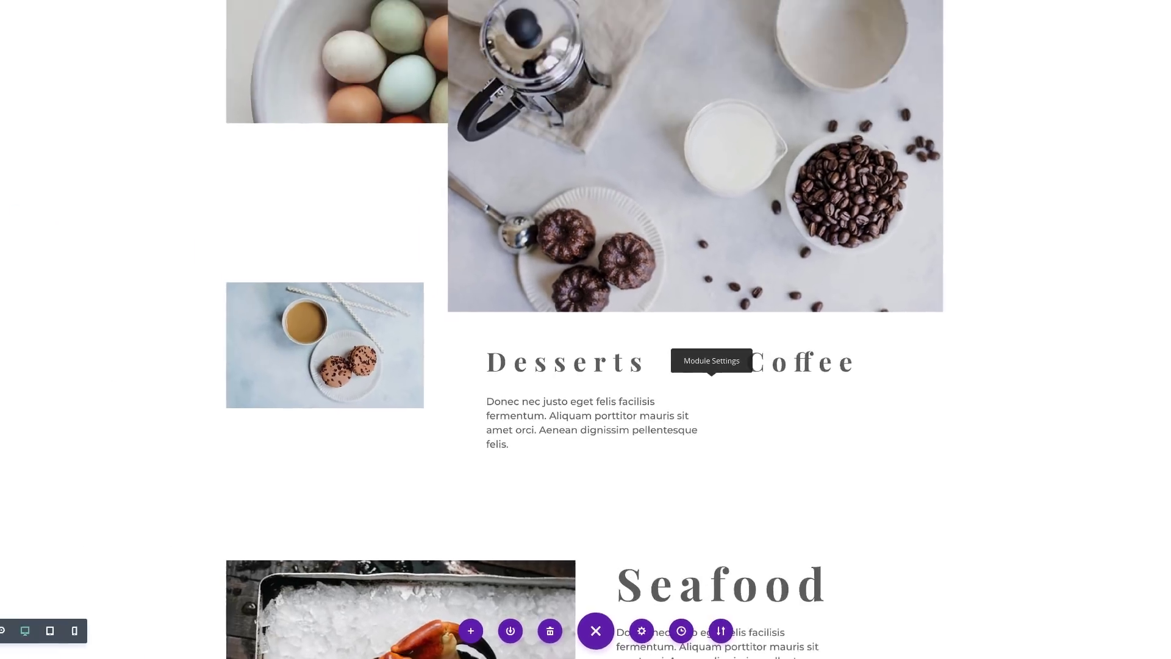
{"action": "left_click", "coordinate": [536, 295]}
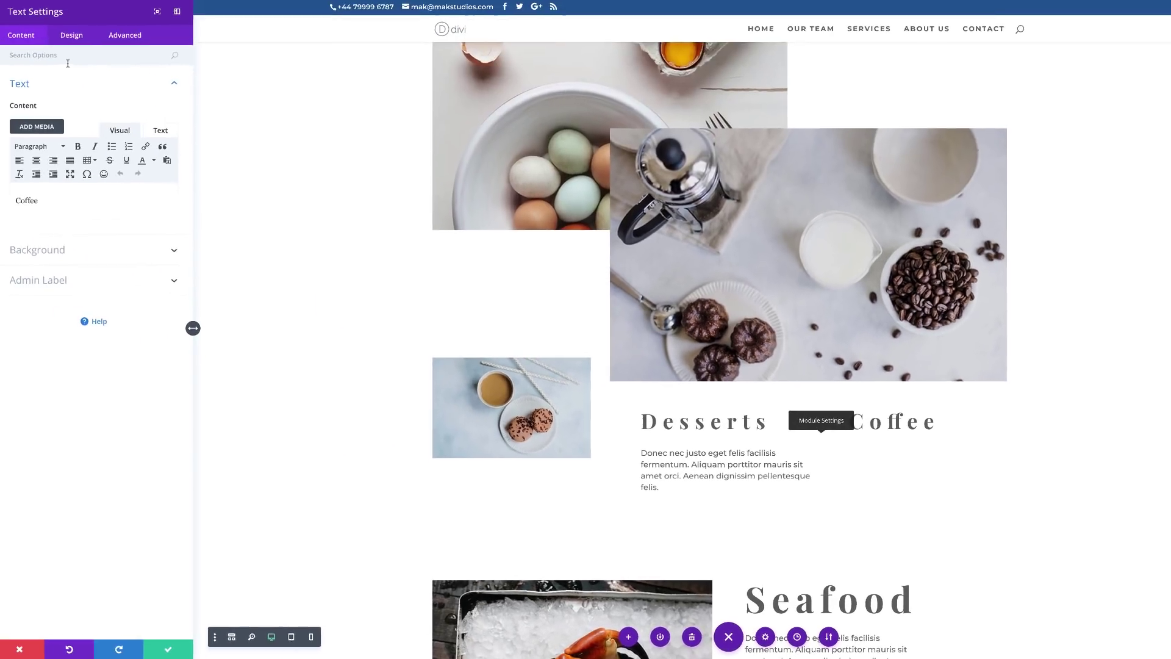
{"action": "left_click", "coordinate": [82, 41]}
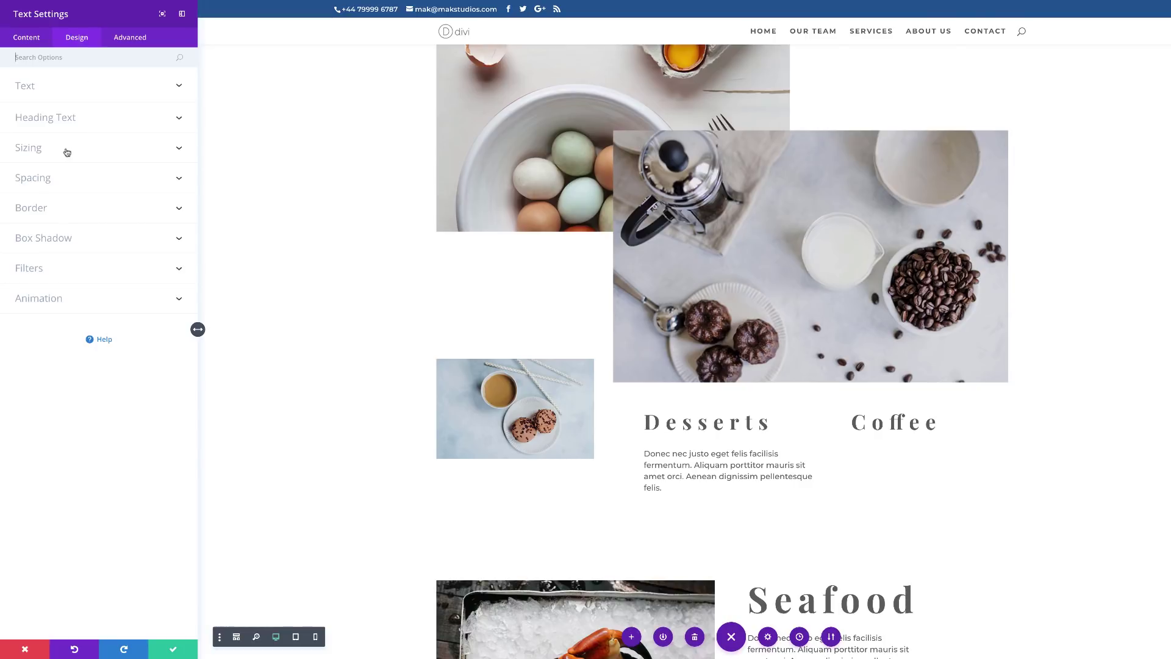
{"action": "left_click", "coordinate": [46, 181]}
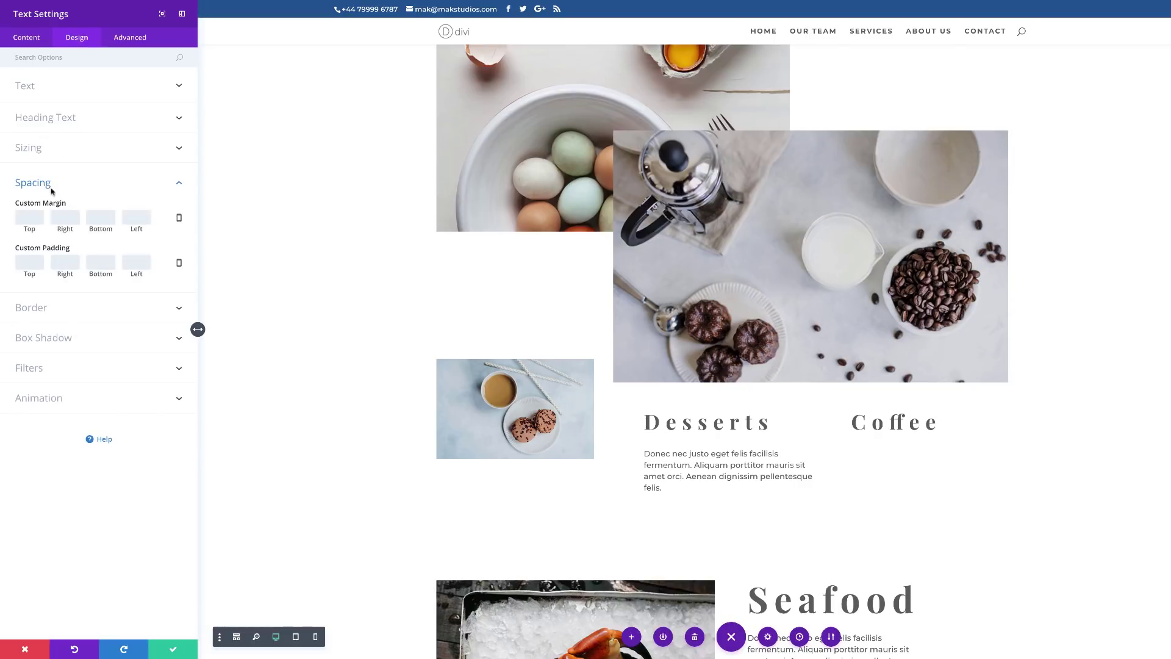
{"action": "left_click", "coordinate": [35, 217]}
{"action": "type", "text": "80%"}
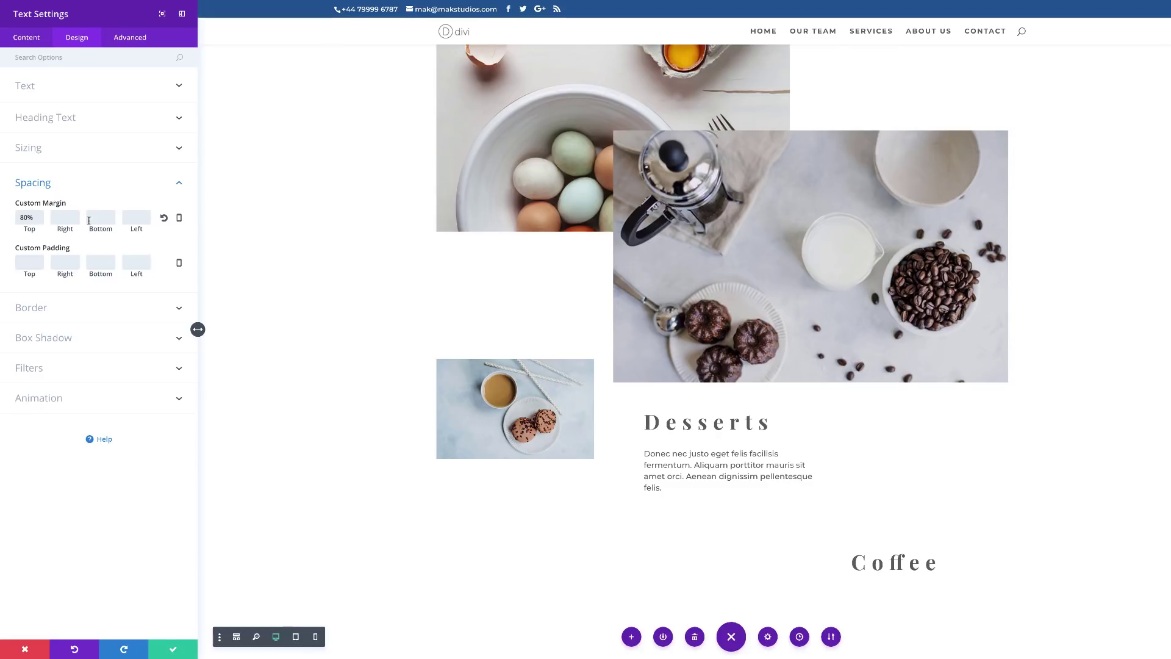
{"action": "left_click", "coordinate": [68, 218]}
{"action": "type", "text": "15%"}
- Assign the CSS class rotate-right to the Coffee heading's text module
{"action": "left_click", "coordinate": [139, 41]}
{"action": "left_click", "coordinate": [82, 90]}
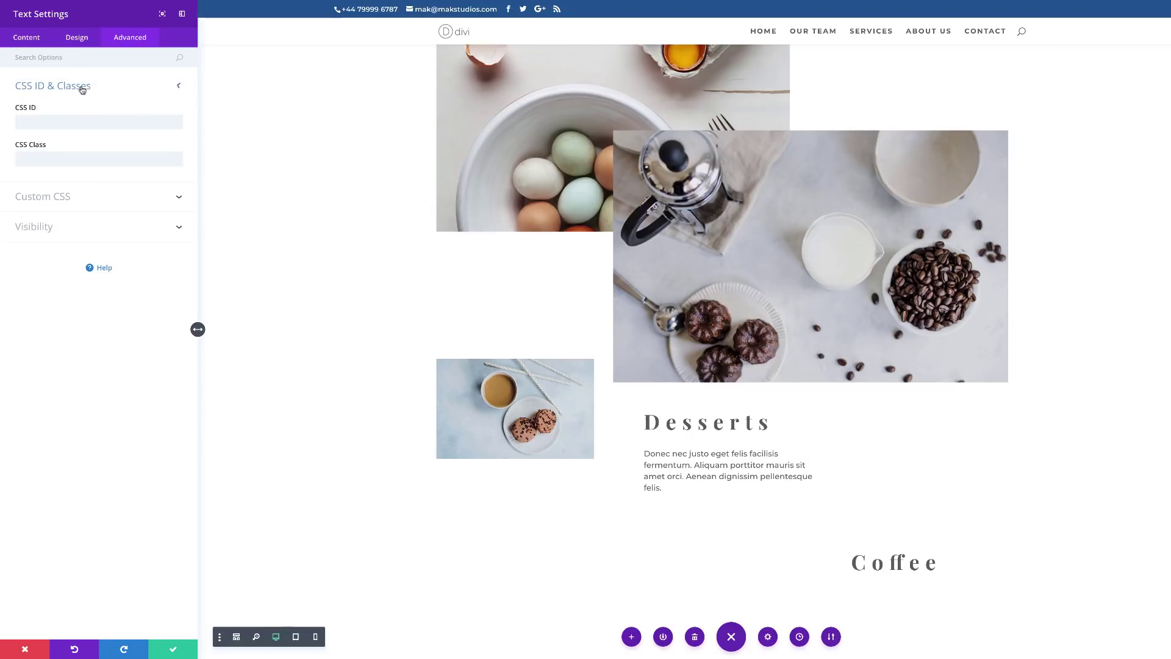
{"action": "left_click", "coordinate": [52, 161]}
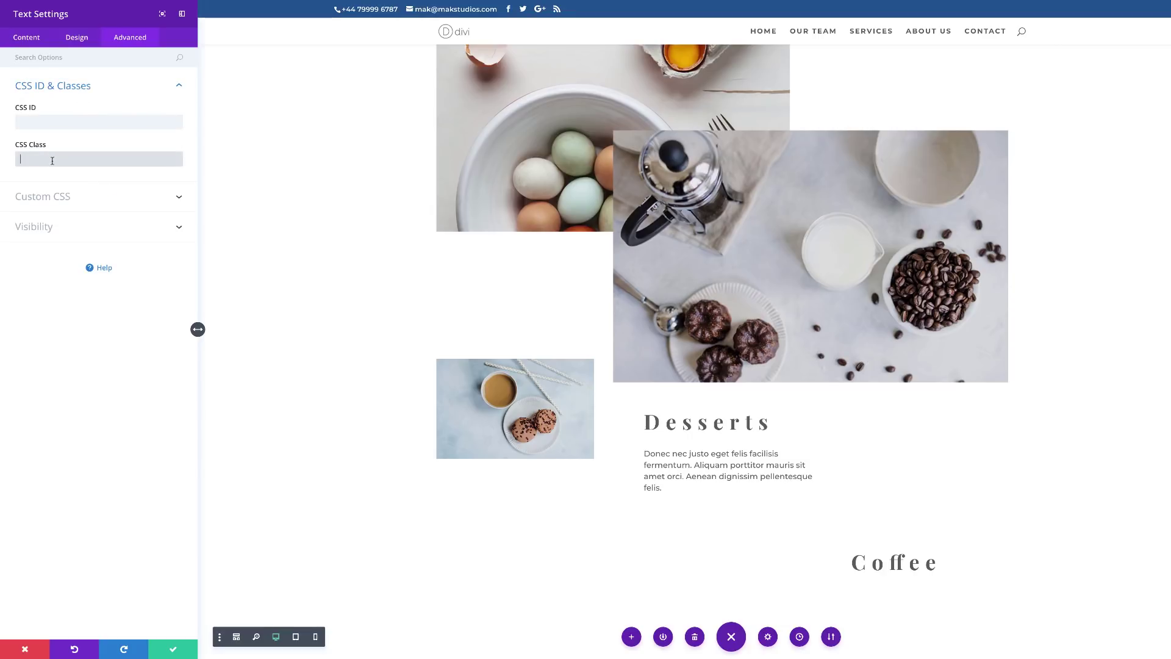
{"action": "type", "text": "rotate-right"}
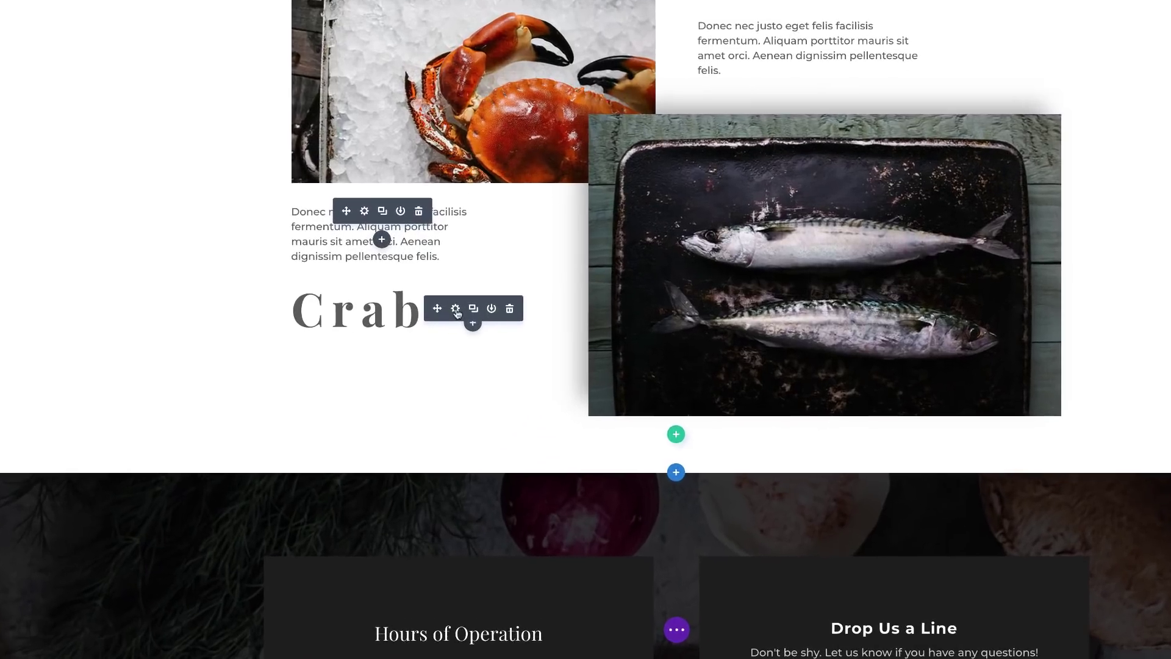
- Give the Crab heading's text module a custom margin of -20%
{"action": "left_click", "coordinate": [456, 309]}
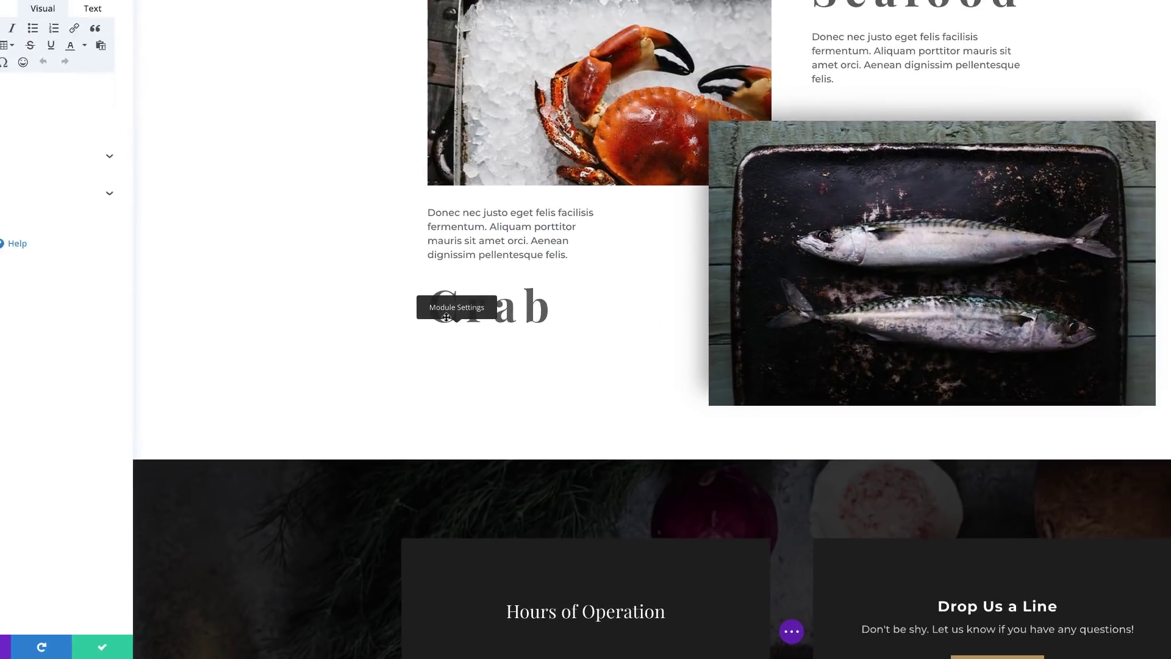
{"action": "left_click", "coordinate": [77, 38]}
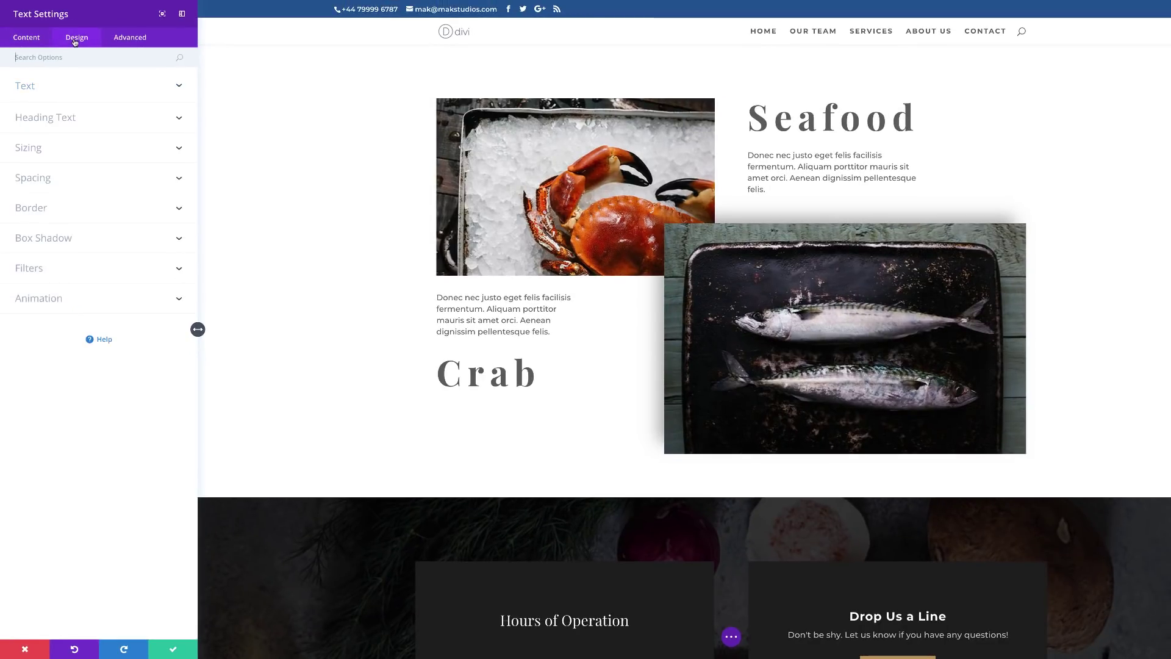
{"action": "left_click", "coordinate": [43, 179]}
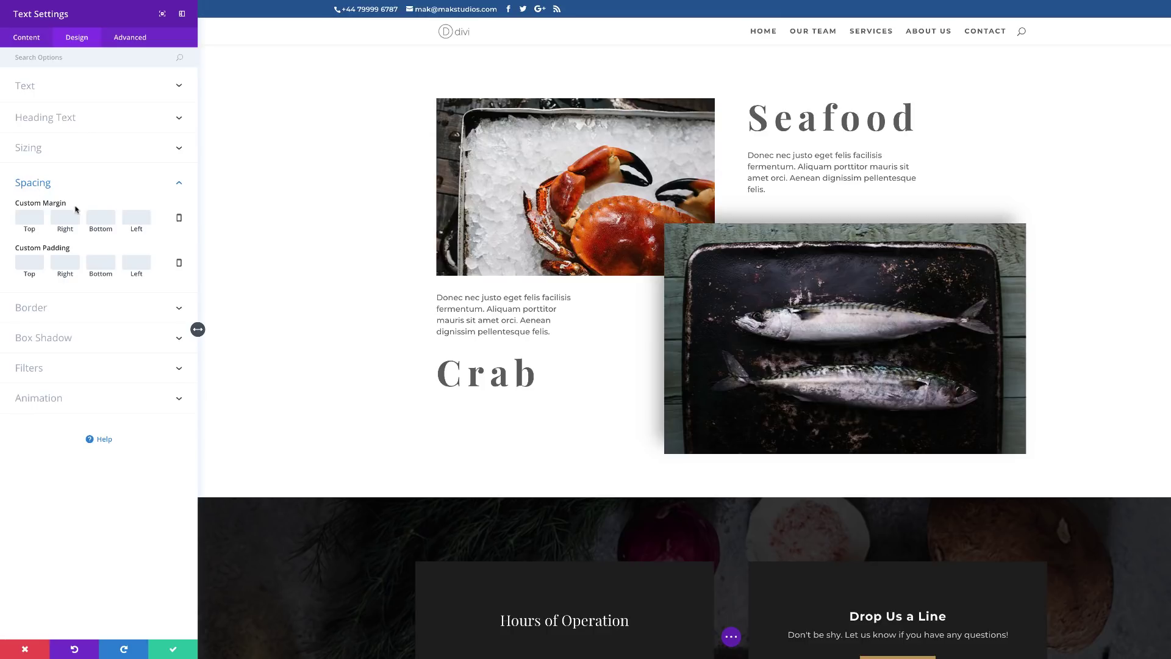
{"action": "type", "text": "-20%"}
- Assign the CSS class rotate-left to the Crab heading's text module
{"action": "left_click", "coordinate": [129, 41]}
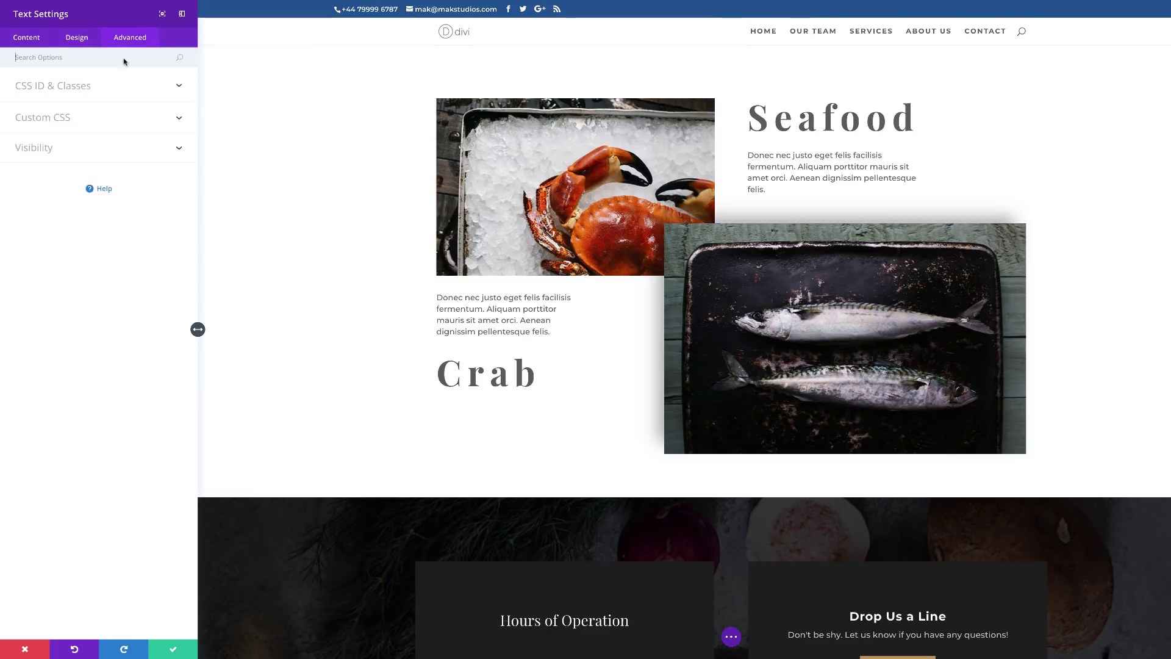
{"action": "left_click", "coordinate": [67, 126]}
{"action": "left_click", "coordinate": [82, 76]}
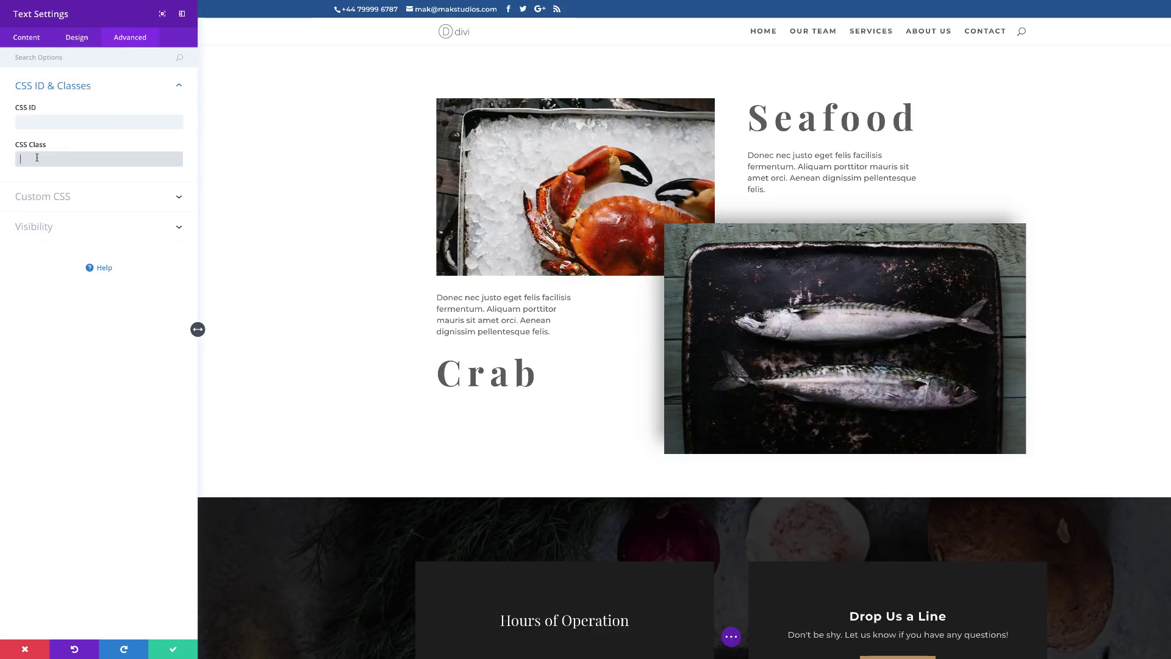
{"action": "type", "text": "rotate-left"}
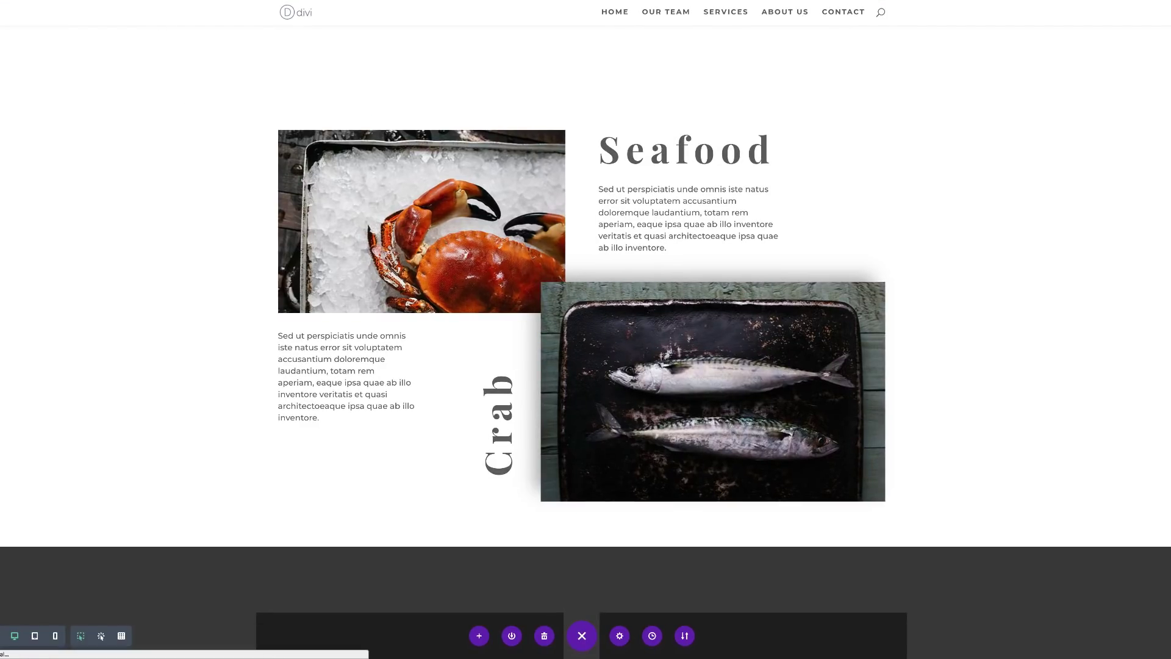
- Review the gallery layout and its rotated headings from the Fresh section down to the Seafood and Crab section
{"action": "scroll", "coordinate": [585, 330], "scroll_direction": "down", "scroll_amount": 6}
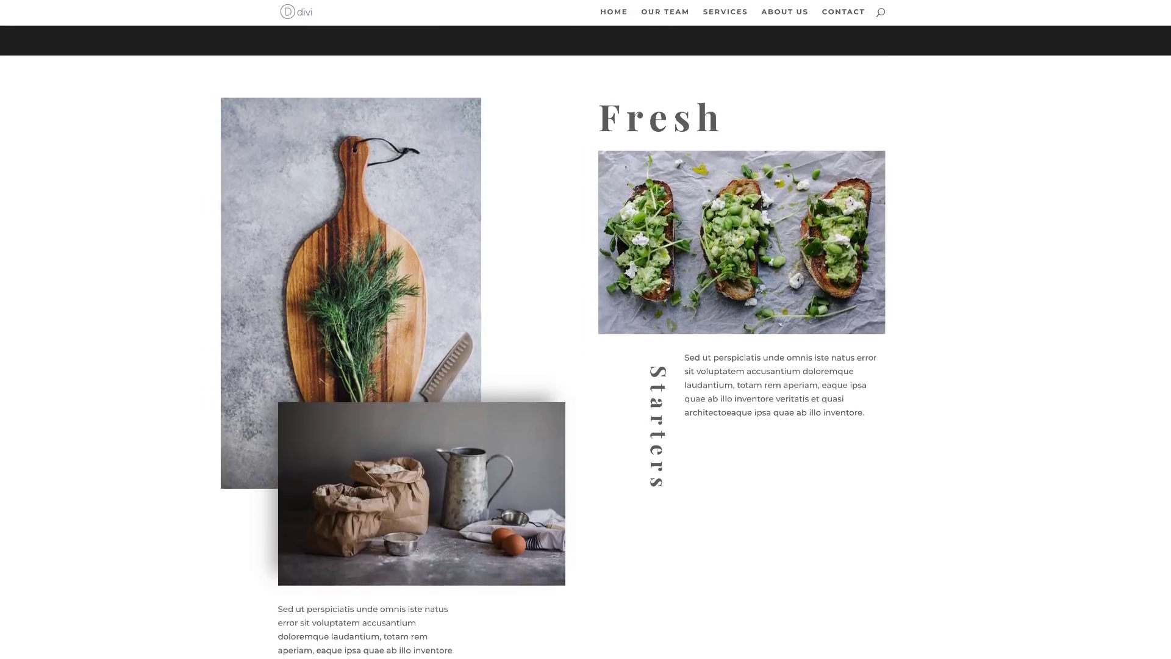
{"action": "scroll", "coordinate": [586, 330], "scroll_direction": "down", "scroll_amount": 10}
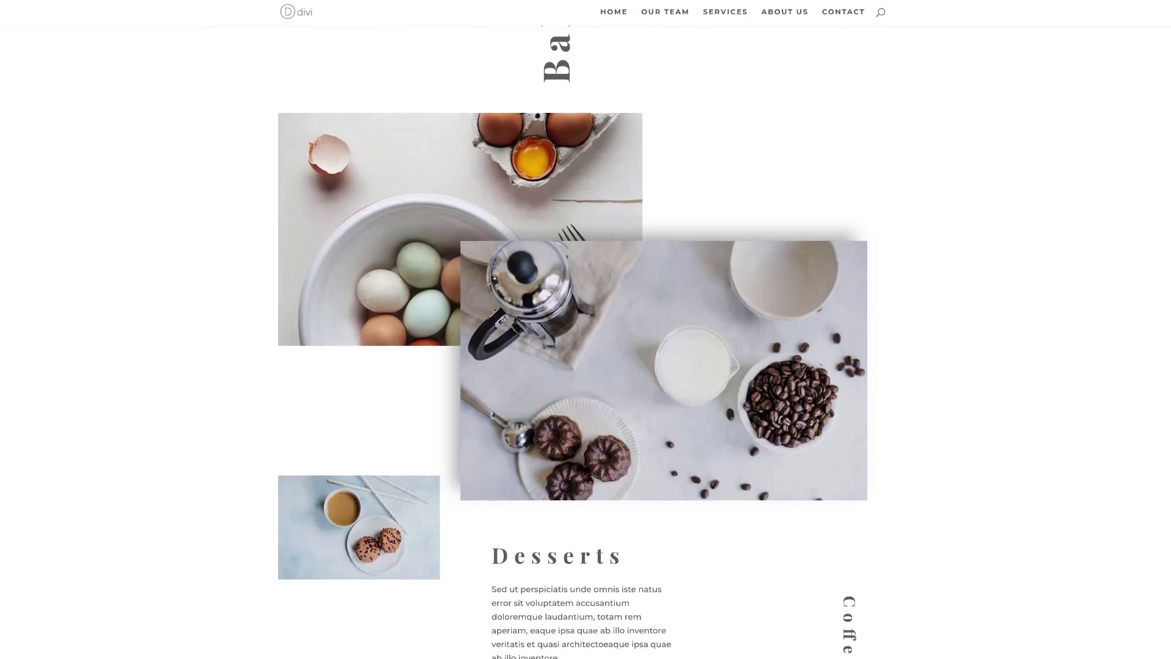
{"action": "scroll", "coordinate": [586, 329], "scroll_direction": "down", "scroll_amount": 10}
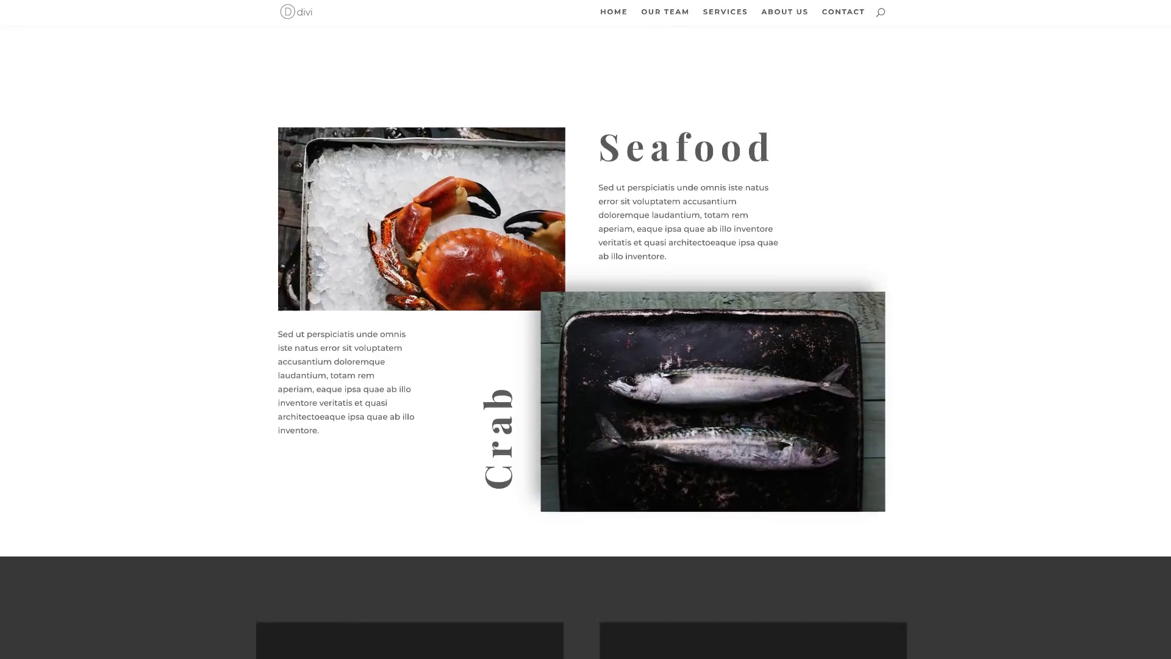